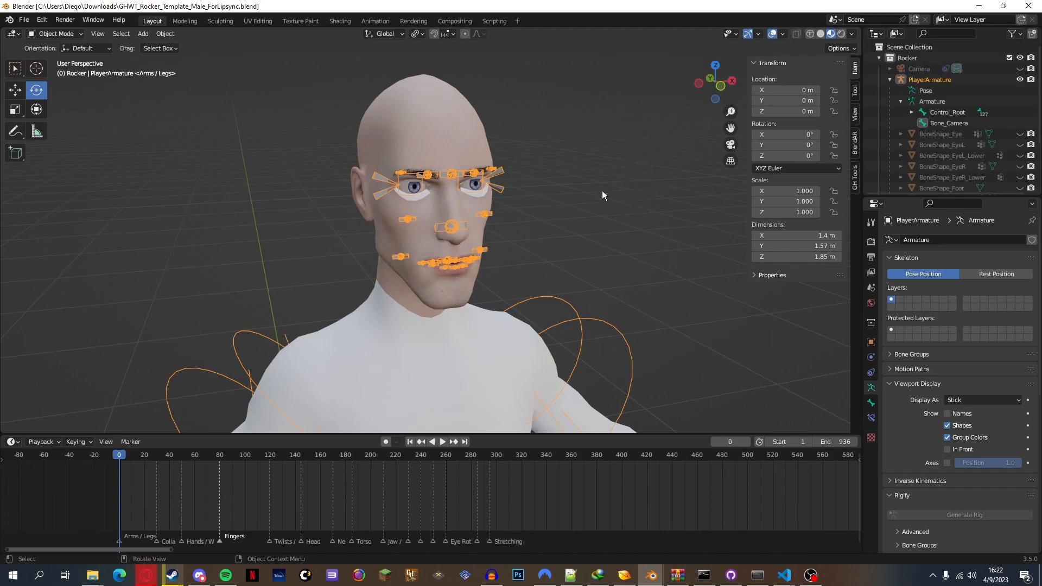
Examine the bone hierarchy of PlayerArmature by expanding Control_Root and Bone_Pelvis, collapsing both again
{"action": "left_click_drag", "start_coordinate": [724, 95], "coordinate": [634, 151]}
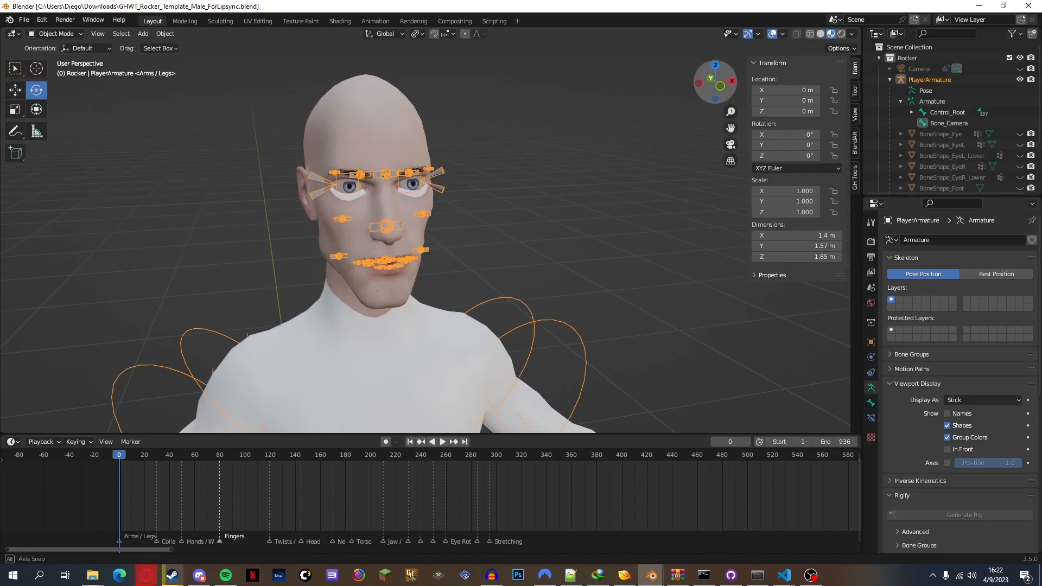
{"action": "left_click_drag", "start_coordinate": [708, 87], "coordinate": [714, 87]}
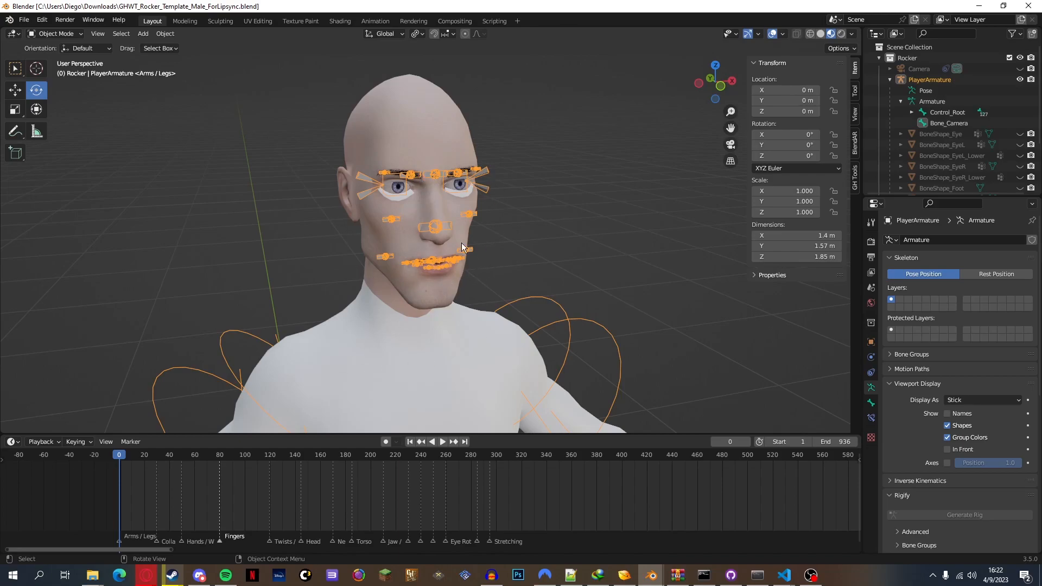
{"action": "left_click", "coordinate": [953, 113]}
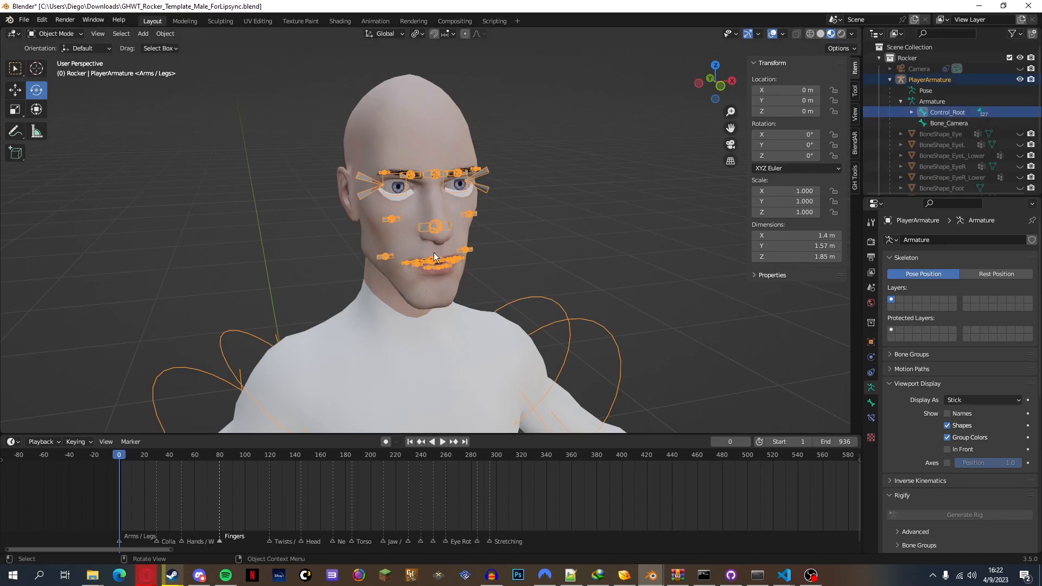
{"action": "left_click", "coordinate": [911, 112]}
{"action": "scroll", "coordinate": [923, 125], "scroll_direction": "down", "scroll_amount": 2}
{"action": "scroll", "coordinate": [924, 125], "scroll_direction": "down", "scroll_amount": 2}
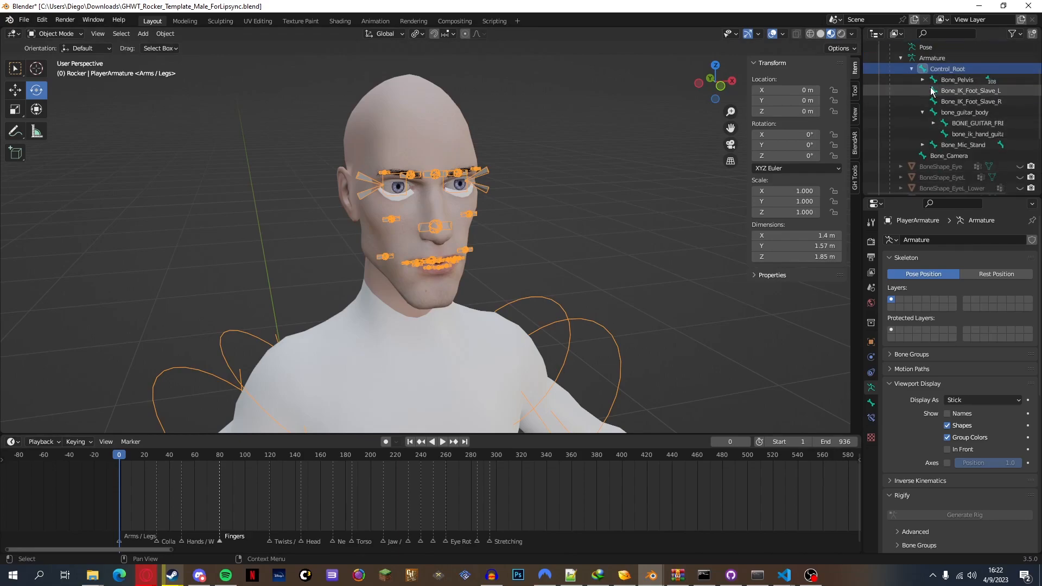
{"action": "left_click", "coordinate": [922, 80]}
{"action": "scroll", "coordinate": [926, 109], "scroll_direction": "up", "scroll_amount": 2}
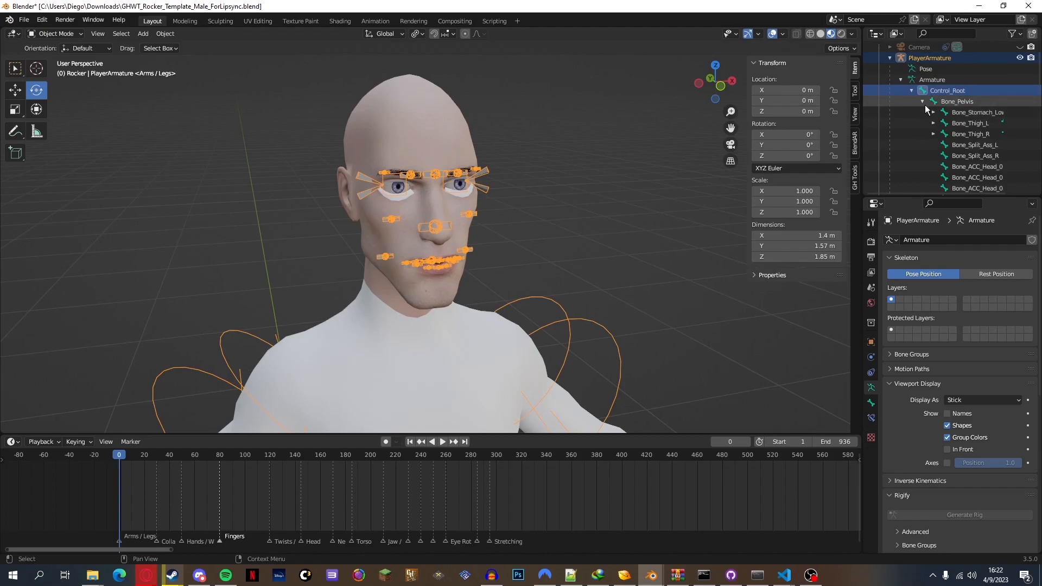
{"action": "left_click", "coordinate": [922, 102]}
{"action": "left_click", "coordinate": [912, 91]}
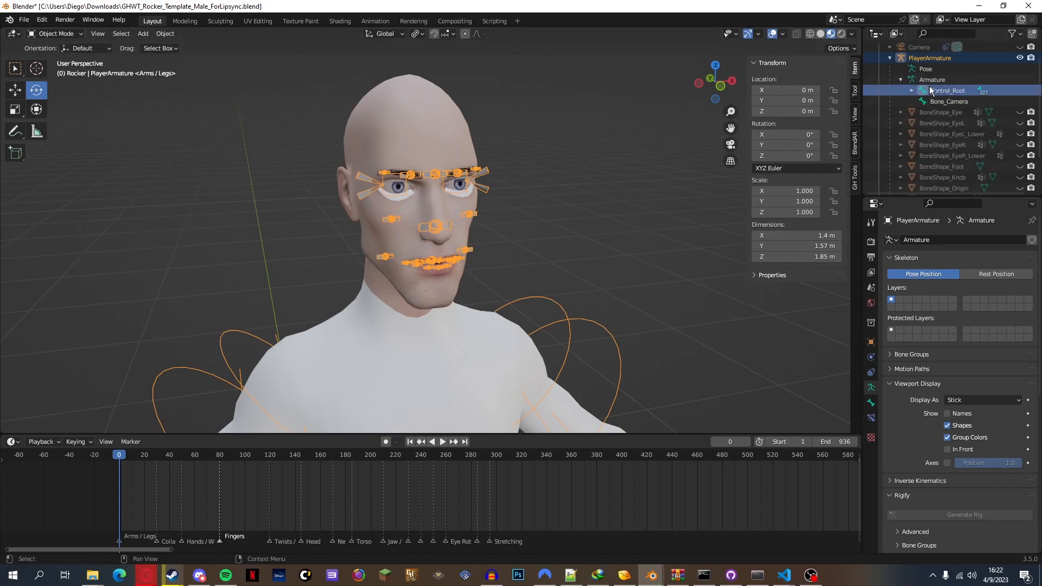
{"action": "scroll", "coordinate": [933, 112], "scroll_direction": "up", "scroll_amount": 2}
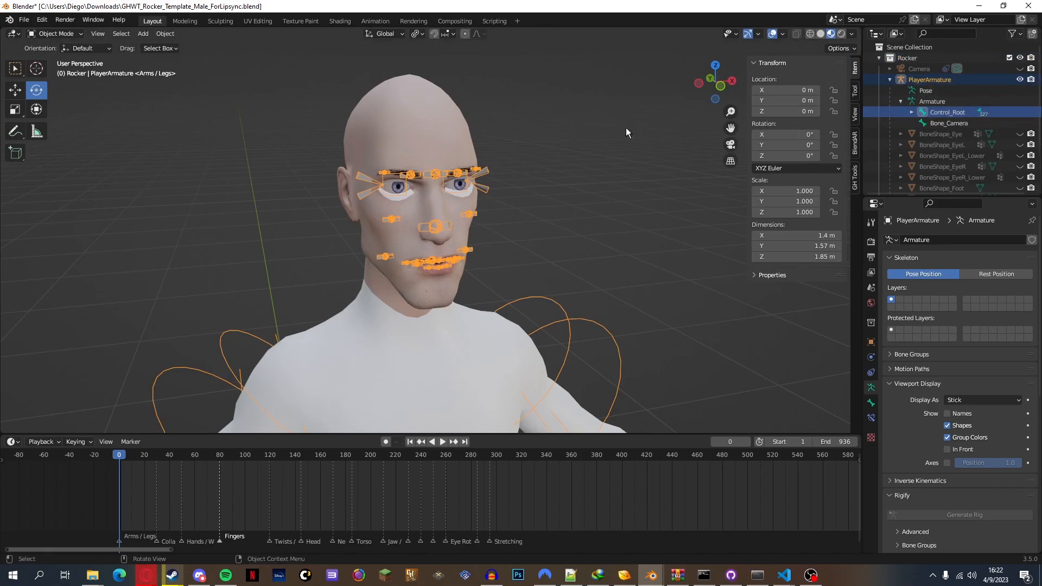
{"action": "scroll", "coordinate": [584, 143], "scroll_direction": "down", "scroll_amount": 4}
{"action": "scroll", "coordinate": [584, 142], "scroll_direction": "up", "scroll_amount": 4}
{"action": "left_click_drag", "start_coordinate": [730, 128], "coordinate": [767, 174]}
{"action": "left_click_drag", "start_coordinate": [727, 95], "coordinate": [905, 138]}
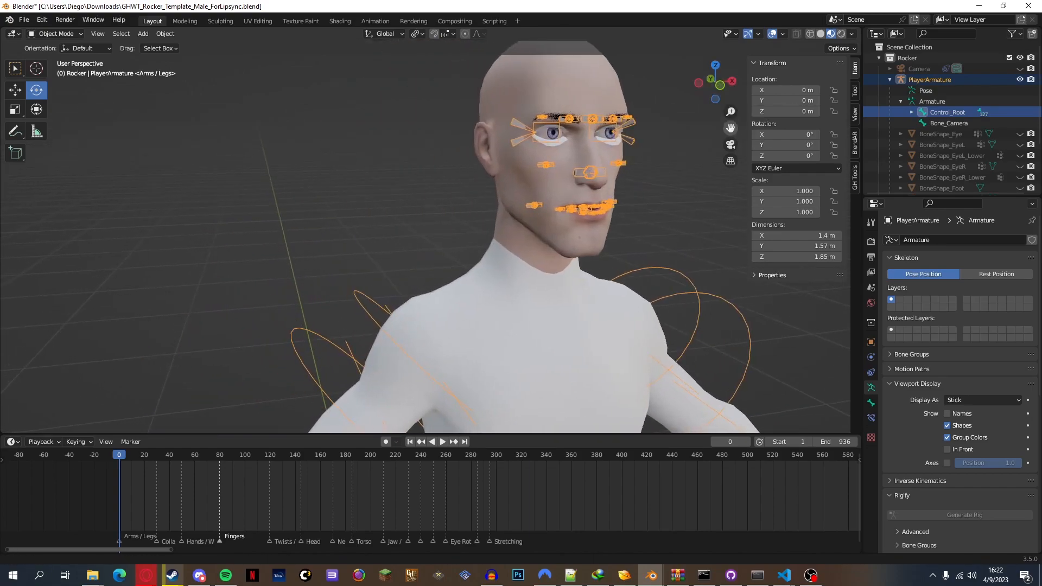
{"action": "mouse_move", "coordinate": [716, 105]}
{"action": "left_mouse_down"}
{"action": "mouse_move", "coordinate": [702, 106]}
{"action": "mouse_move", "coordinate": [858, 117]}
{"action": "mouse_move", "coordinate": [705, 106]}
{"action": "mouse_move", "coordinate": [715, 97]}
{"action": "left_mouse_up"}
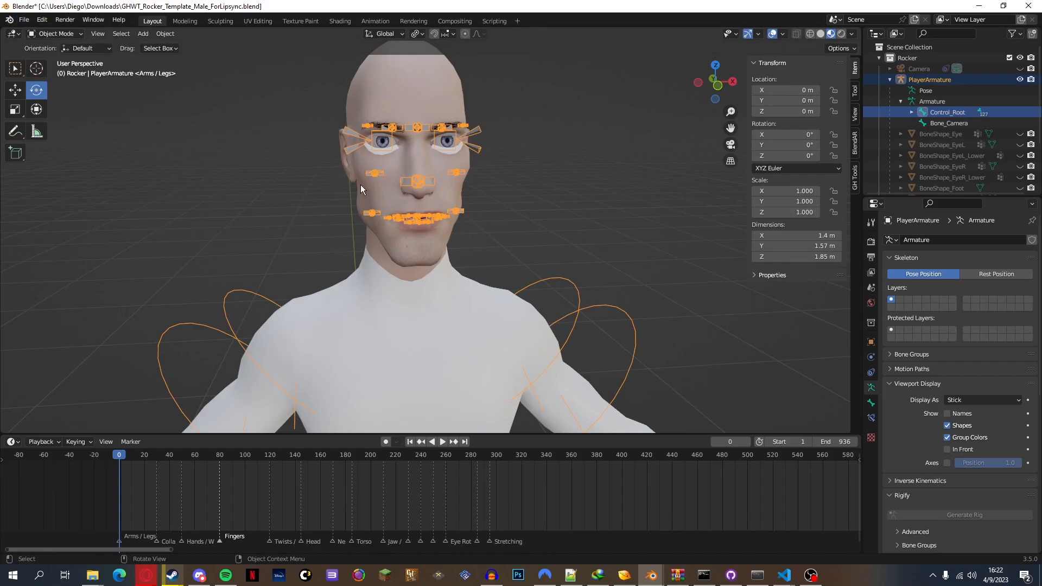
Start a Neversoft Animation (.ska) import and browse to the aMasterOfPuppets_song folder
{"action": "left_click", "coordinate": [24, 22]}
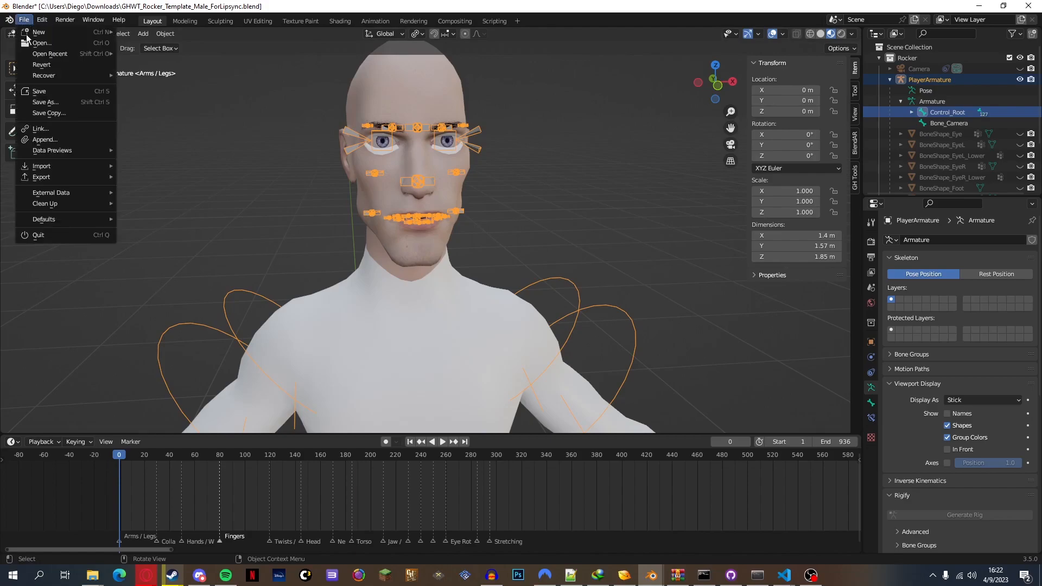
{"action": "mouse_move", "coordinate": [61, 169]}
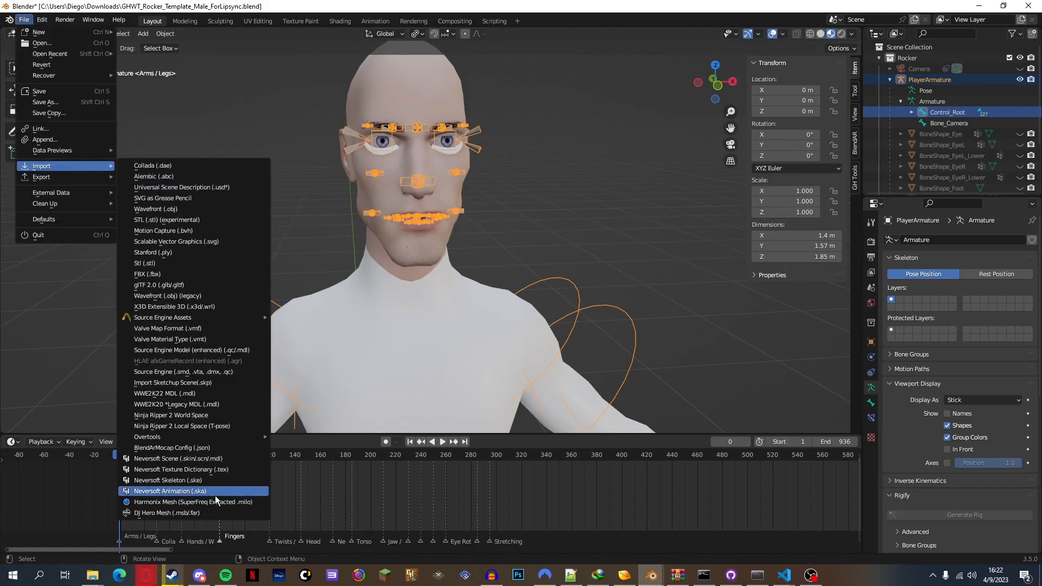
{"action": "left_click", "coordinate": [208, 494]}
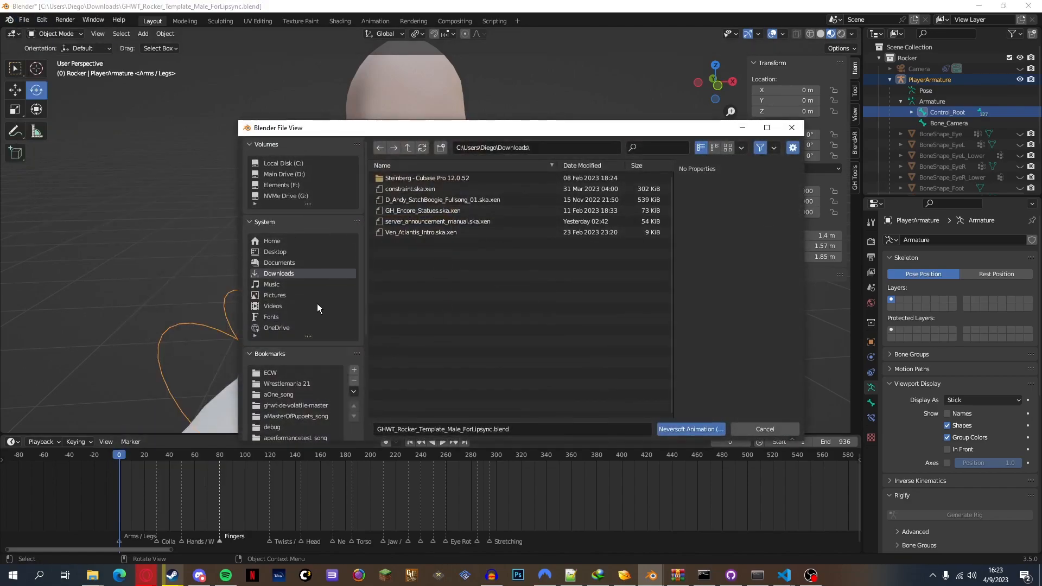
{"action": "scroll", "coordinate": [317, 308], "scroll_direction": "down", "scroll_amount": 5}
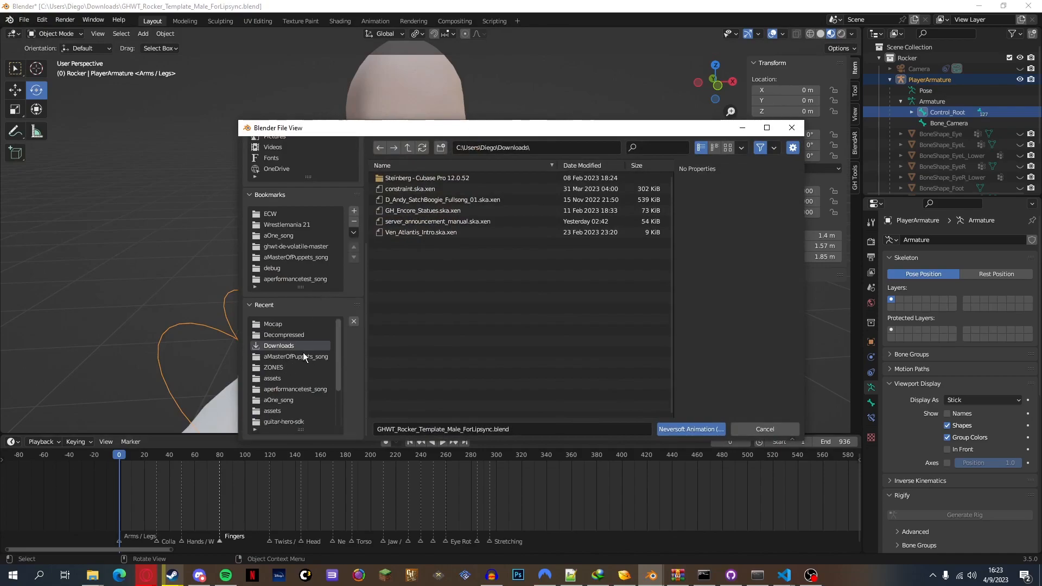
{"action": "left_click", "coordinate": [291, 258]}
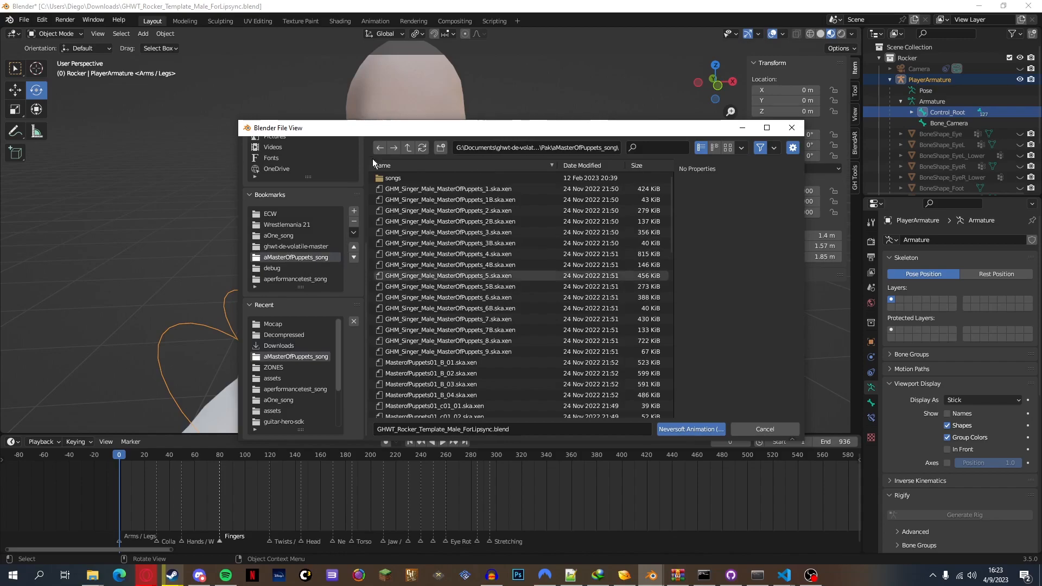
{"action": "scroll", "coordinate": [428, 278], "scroll_direction": "down", "scroll_amount": 5}
{"action": "scroll", "coordinate": [428, 278], "scroll_direction": "up", "scroll_amount": 5}
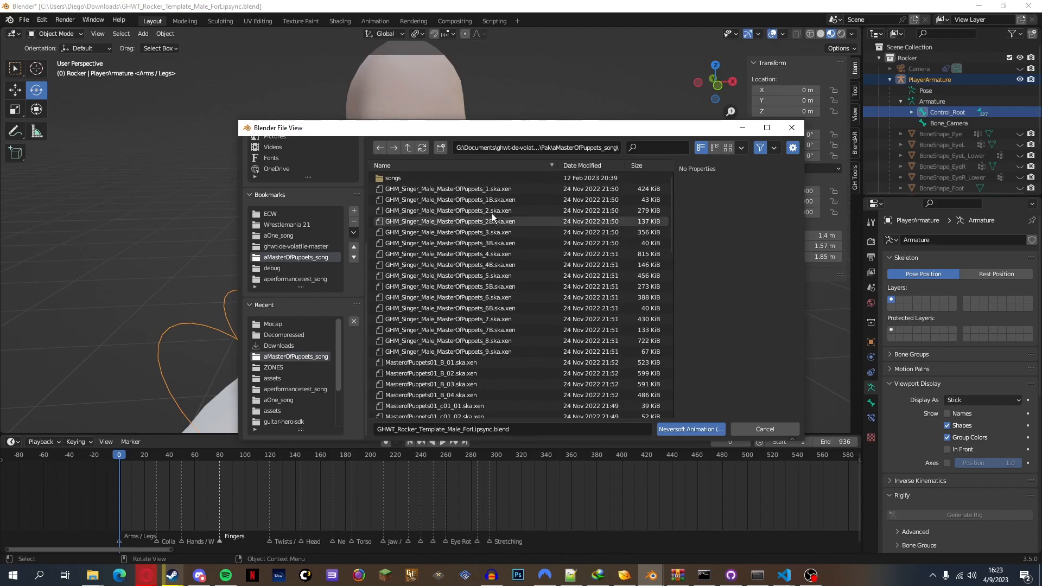
Compare the numbered singer animations with their B variants and select GHM_Singer_Male_MasterOfPuppets_1.ska.xen
{"action": "left_click", "coordinate": [440, 190]}
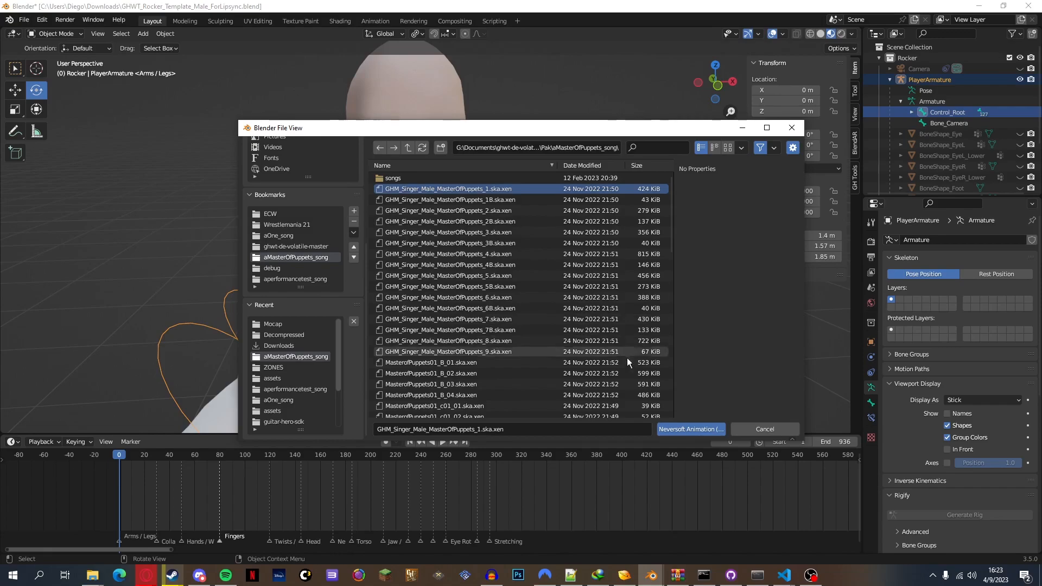
{"action": "left_click", "coordinate": [489, 200]}
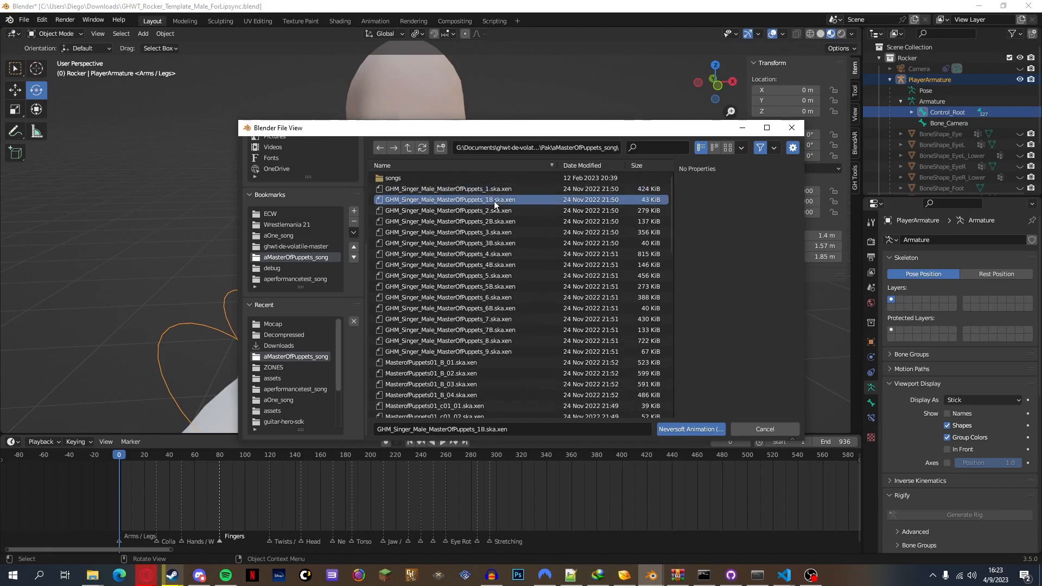
{"action": "left_click", "coordinate": [472, 239]}
{"action": "left_click", "coordinate": [504, 222]}
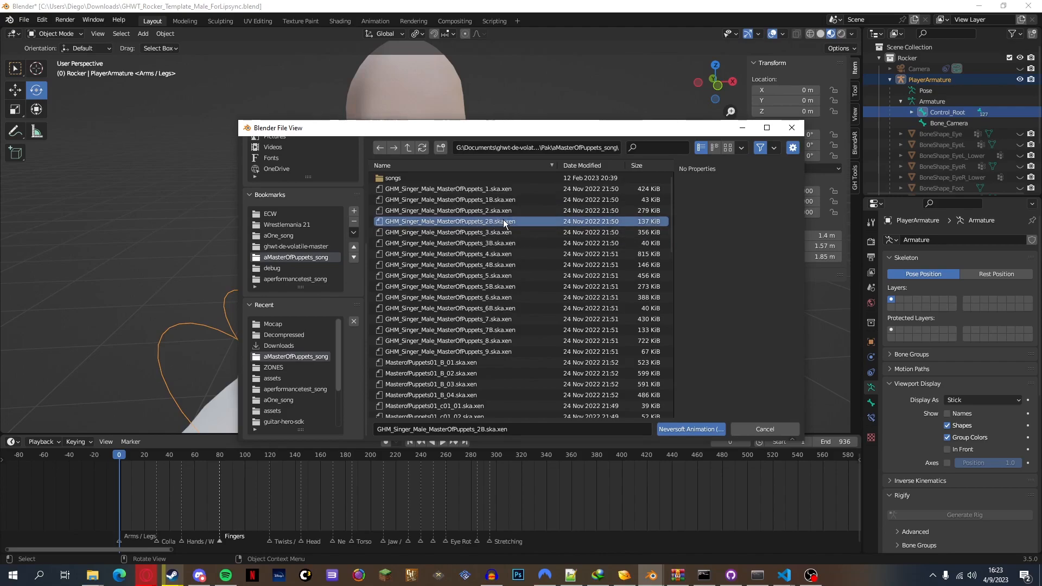
{"action": "left_click", "coordinate": [482, 199]}
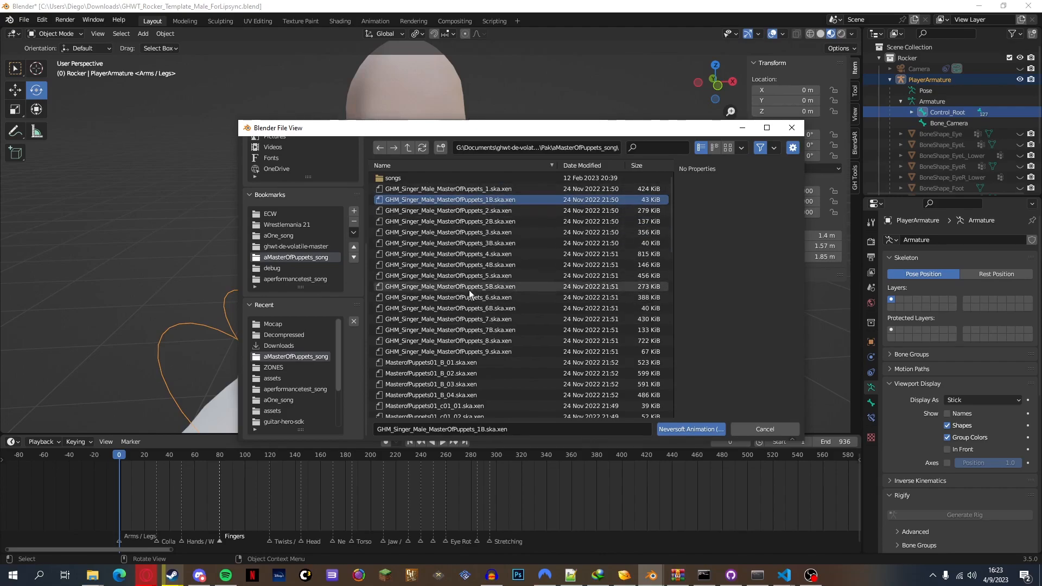
{"action": "left_click", "coordinate": [531, 190]}
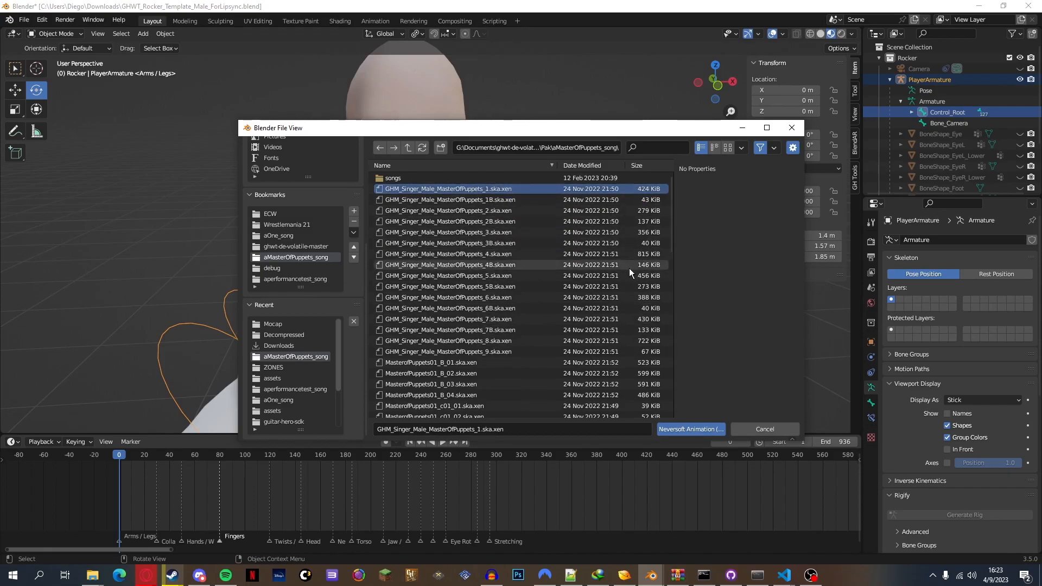
{"action": "left_click", "coordinate": [484, 211]}
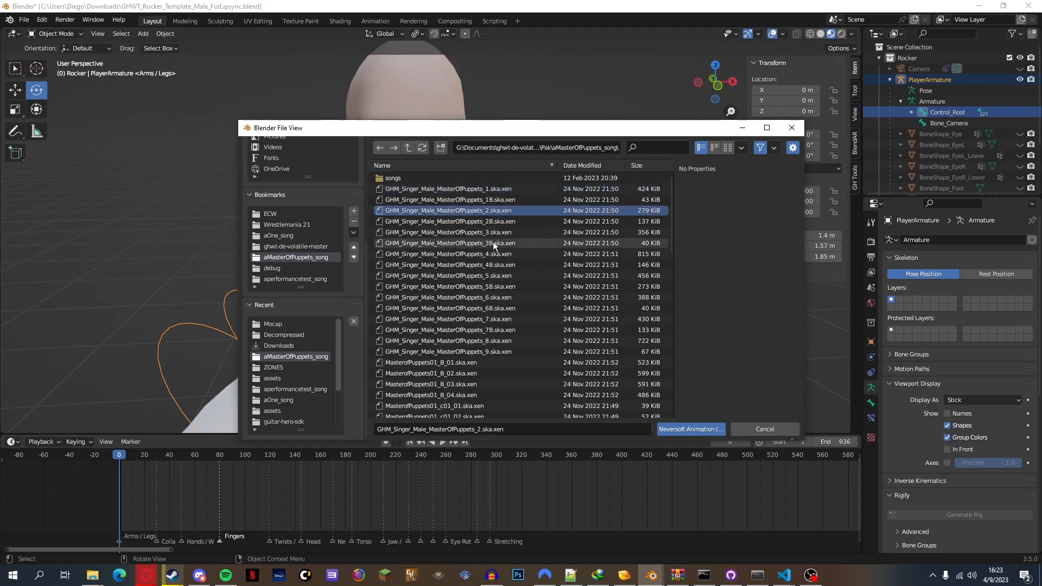
{"action": "left_click", "coordinate": [494, 233]}
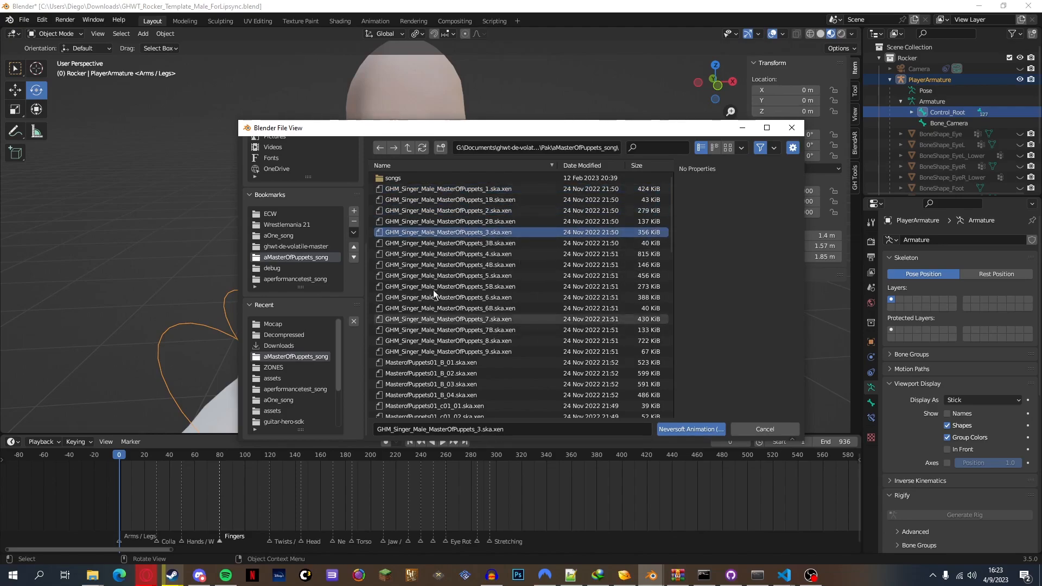
{"action": "left_click", "coordinate": [546, 190]}
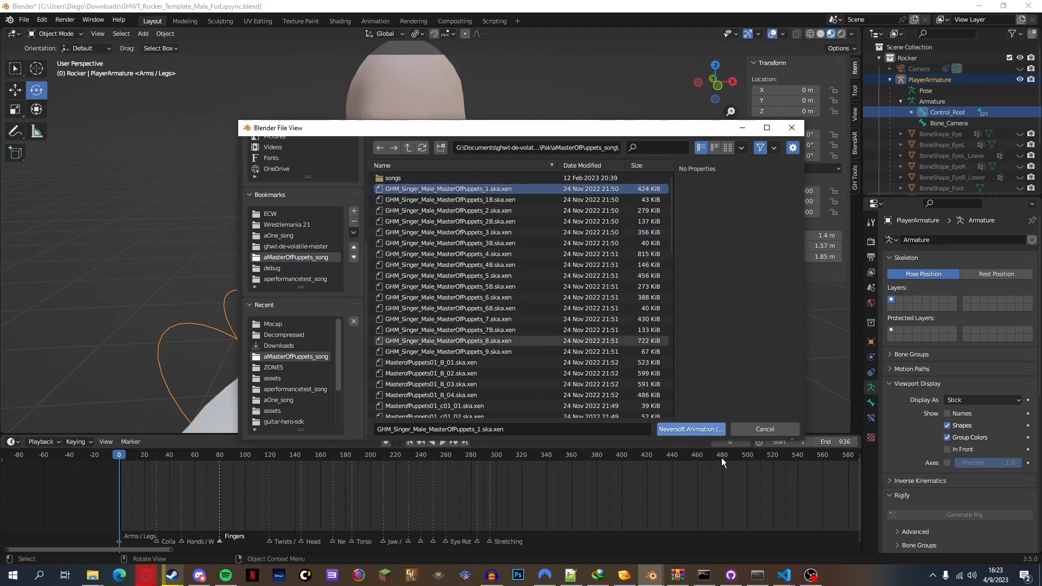
Import the selected singer animation onto PlayerArmature and check the import progress in the Blender console window
{"action": "left_click", "coordinate": [103, 21]}
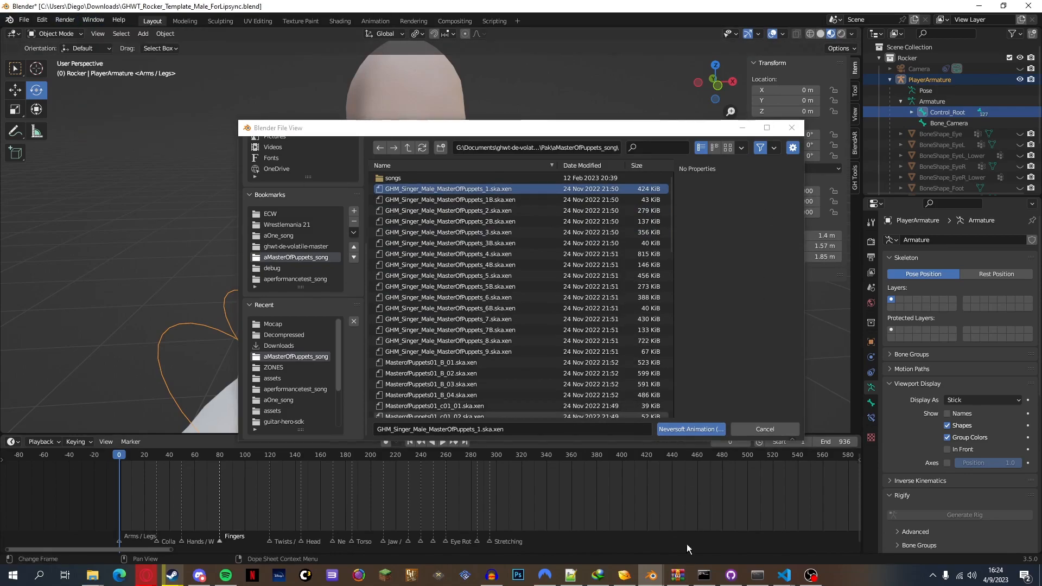
{"action": "mouse_move", "coordinate": [651, 575]}
{"action": "left_click", "coordinate": [670, 556]}
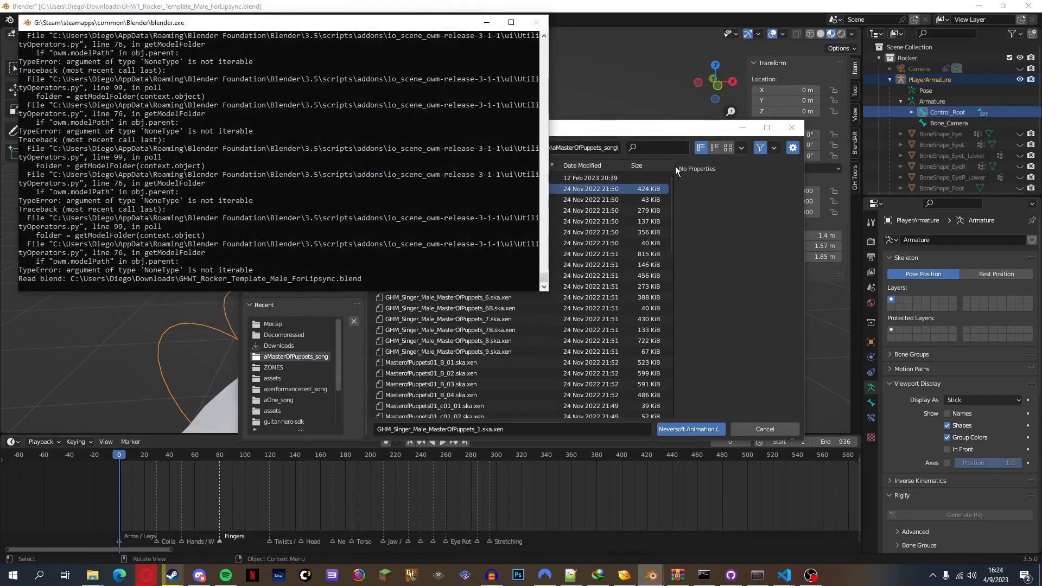
{"action": "left_click", "coordinate": [635, 131]}
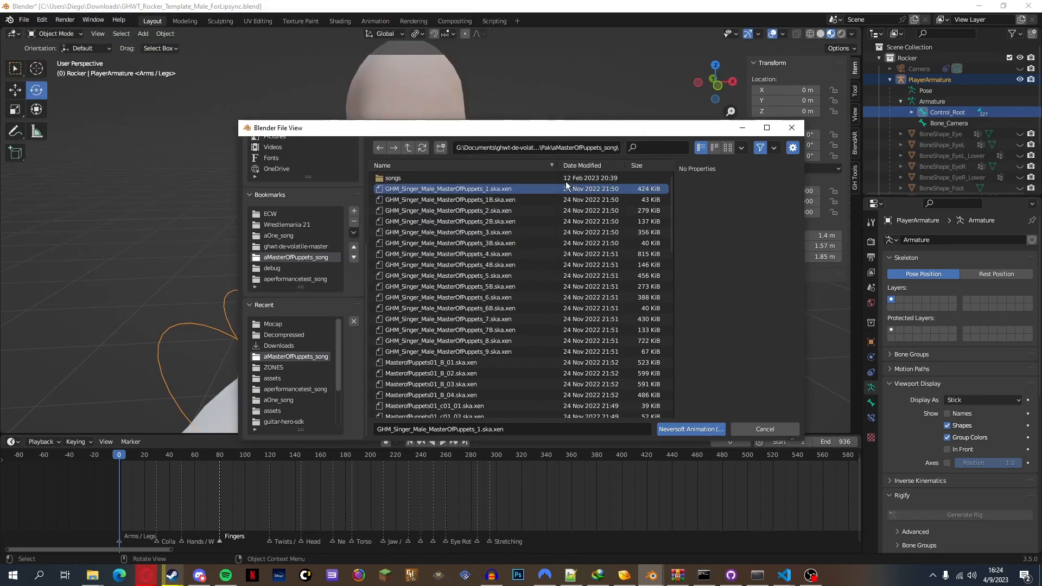
{"action": "key", "text": "Escape"}
{"action": "mouse_move", "coordinate": [665, 583]}
{"action": "left_click", "coordinate": [711, 526]}
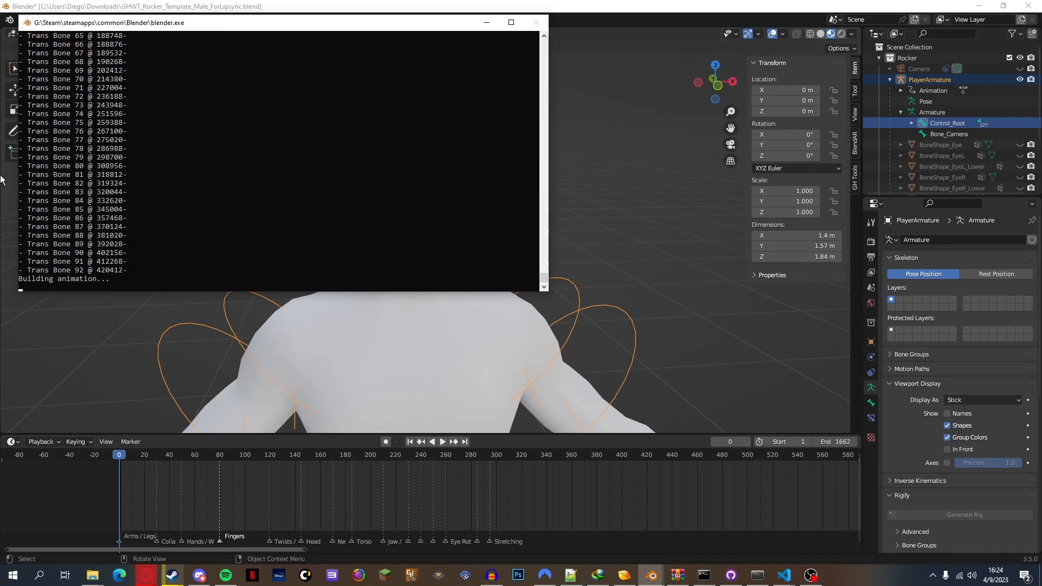
{"action": "left_click", "coordinate": [611, 2]}
Play the imported animation and inspect the character's face close up from the front
{"action": "key", "text": "space"}
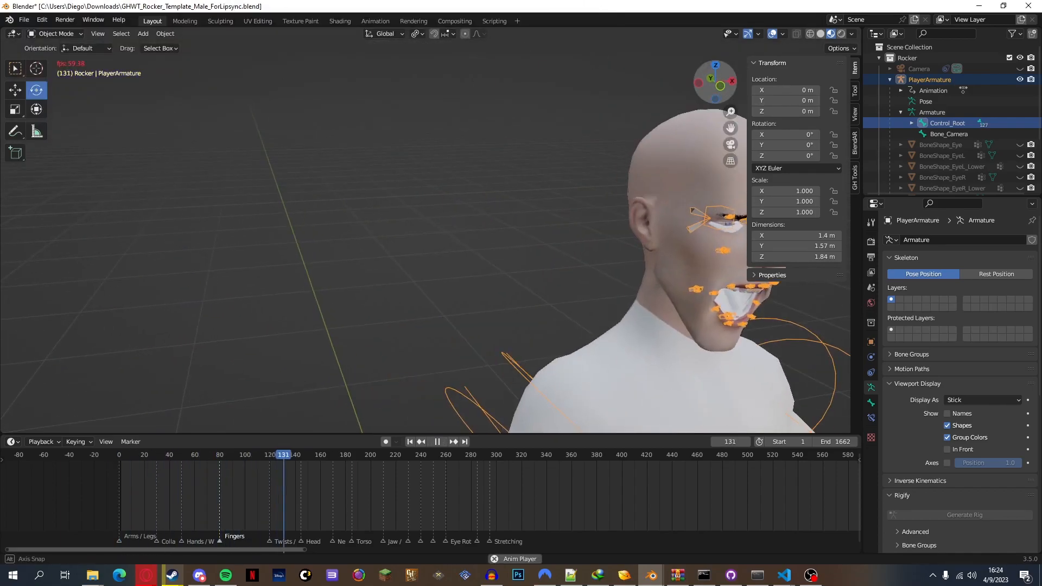
{"action": "left_click", "coordinate": [720, 87]}
{"action": "scroll", "coordinate": [697, 89], "scroll_direction": "up", "scroll_amount": 6}
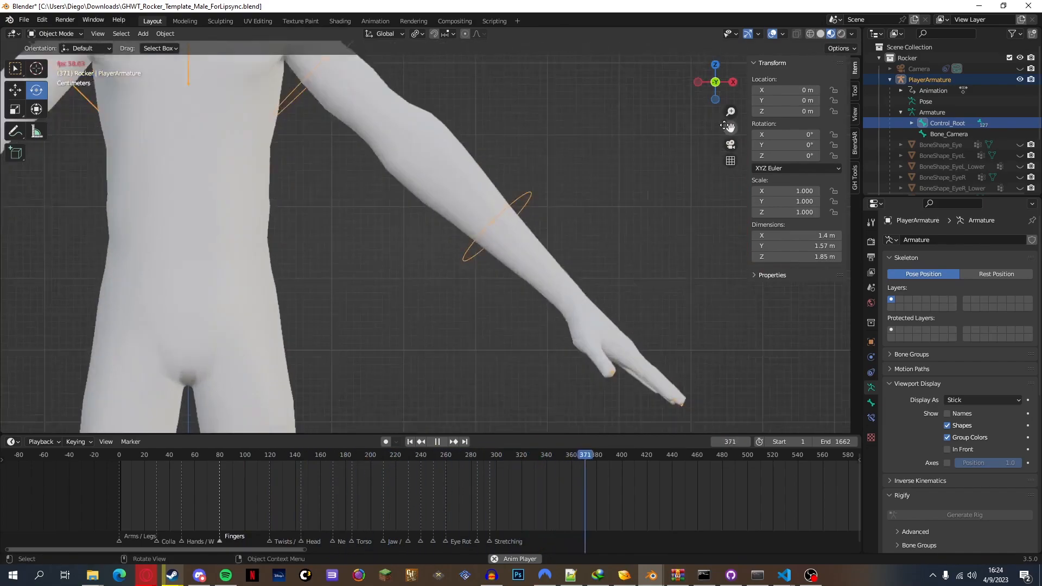
{"action": "left_click_drag", "start_coordinate": [726, 128], "coordinate": [1041, 585]}
{"action": "scroll", "coordinate": [721, 129], "scroll_direction": "up", "scroll_amount": 4}
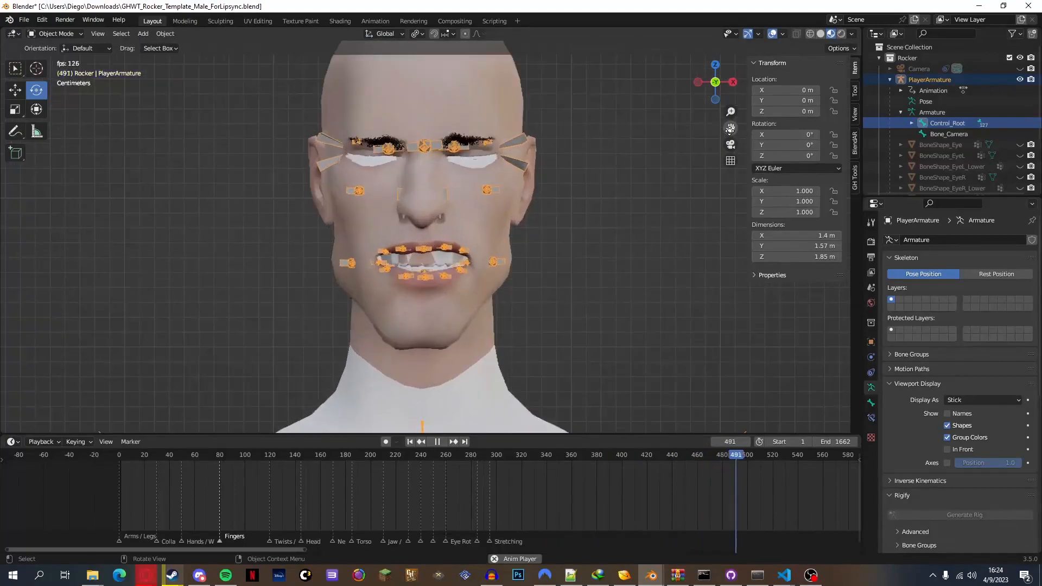
Hide PlayerArmature in the viewport, watch the facial animation on the bare head, and stop playback
{"action": "left_click", "coordinate": [1020, 79]}
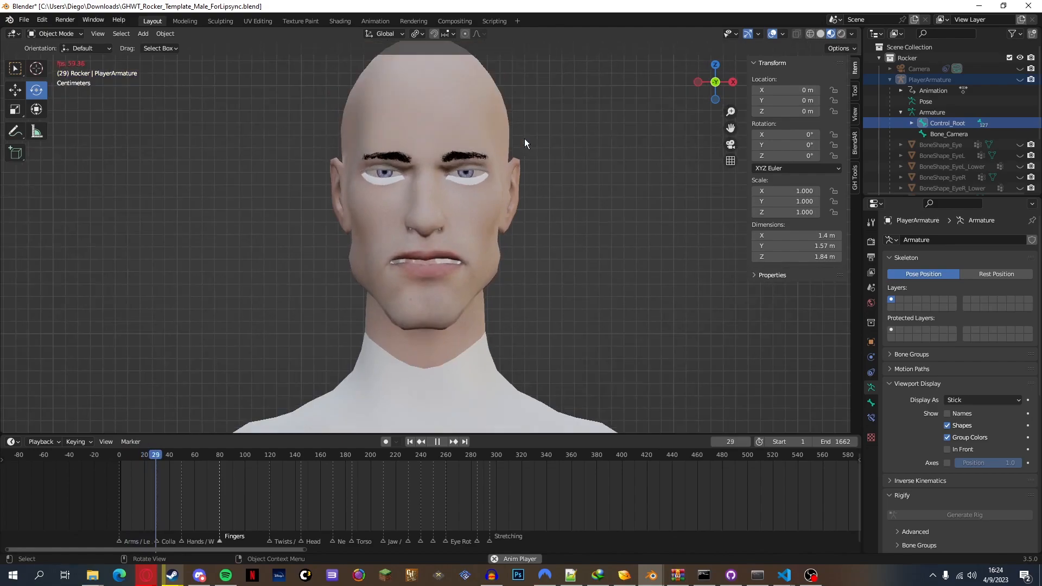
{"action": "mouse_move", "coordinate": [723, 79]}
{"action": "left_mouse_down"}
{"action": "mouse_move", "coordinate": [689, 80]}
{"action": "mouse_move", "coordinate": [726, 80]}
{"action": "mouse_move", "coordinate": [706, 81]}
{"action": "left_mouse_up"}
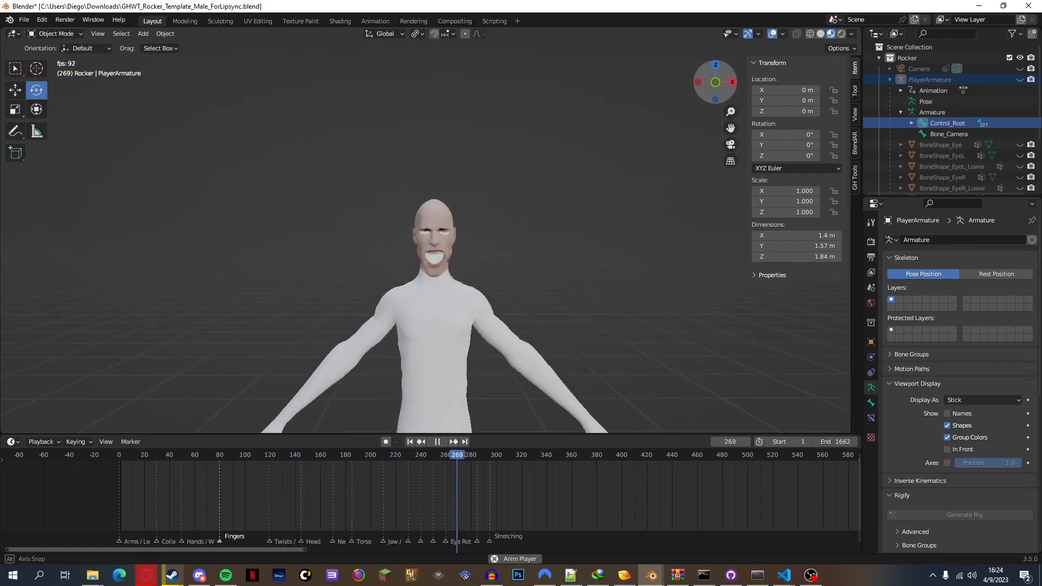
{"action": "scroll", "coordinate": [718, 77], "scroll_direction": "up", "scroll_amount": 5}
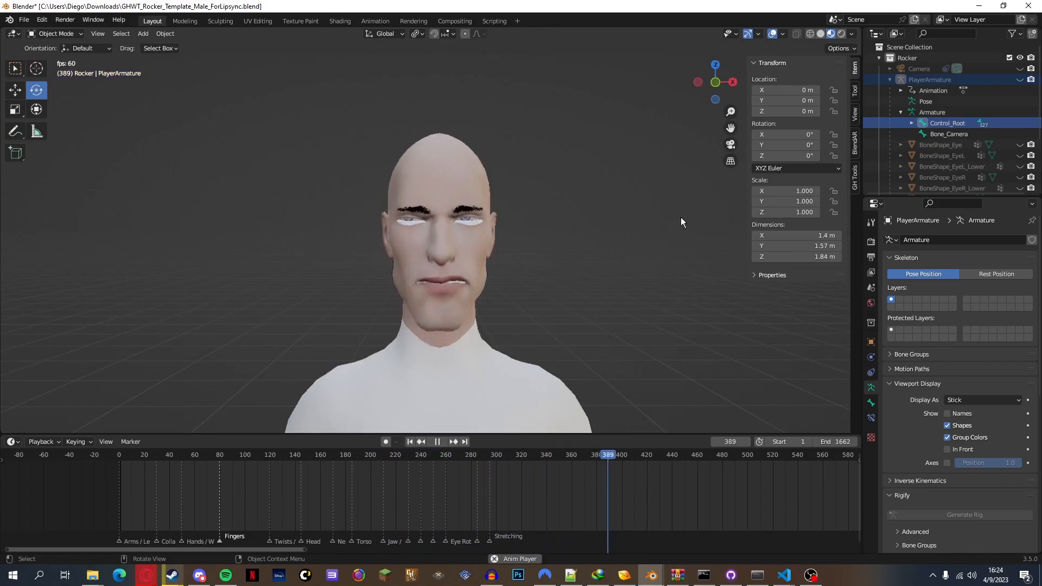
{"action": "left_click_drag", "start_coordinate": [731, 127], "coordinate": [741, 95]}
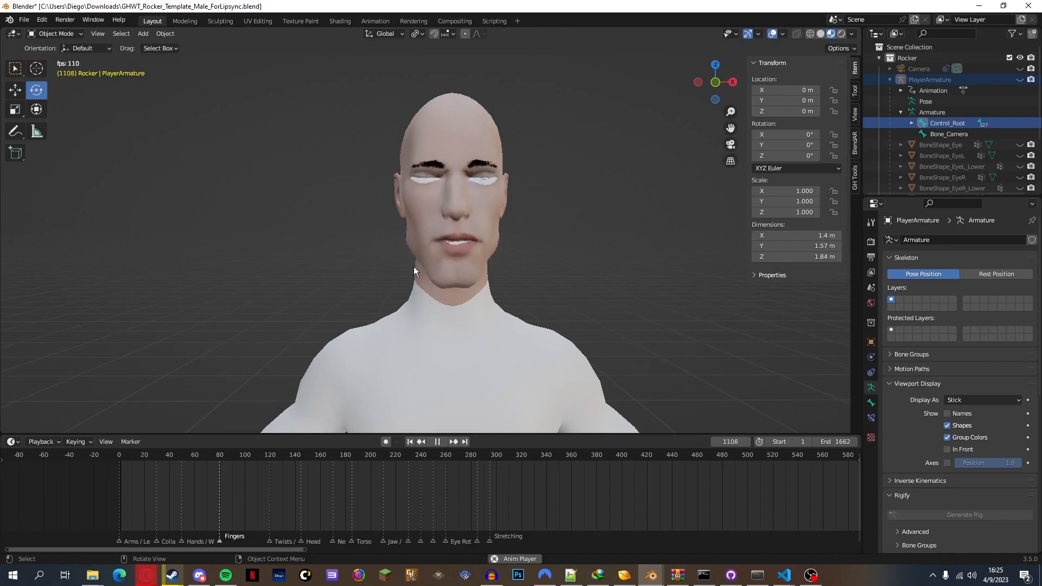
{"action": "key", "text": "space"}
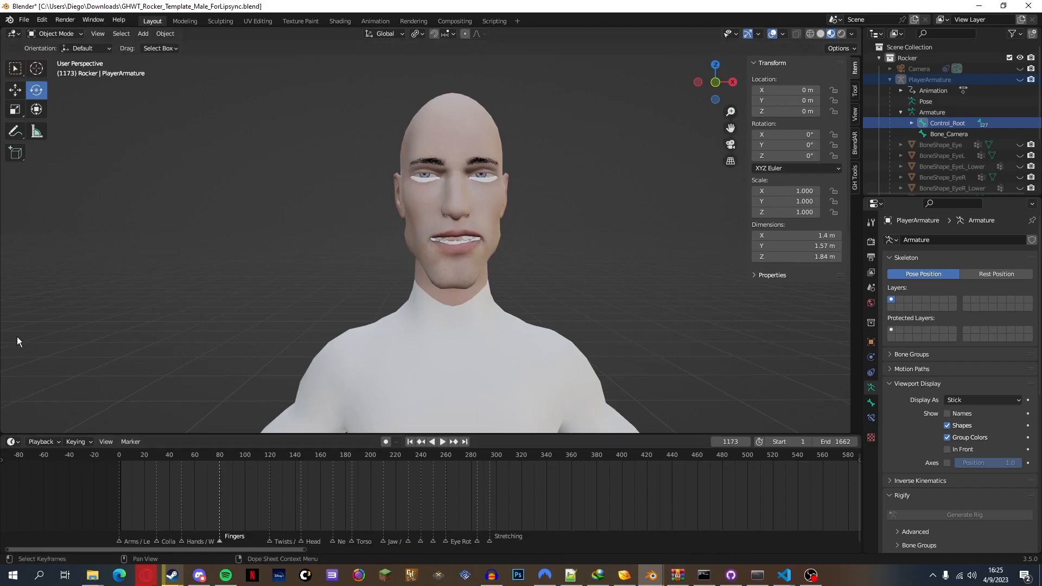
{"action": "left_click", "coordinate": [24, 20]}
{"action": "mouse_move", "coordinate": [67, 57]}
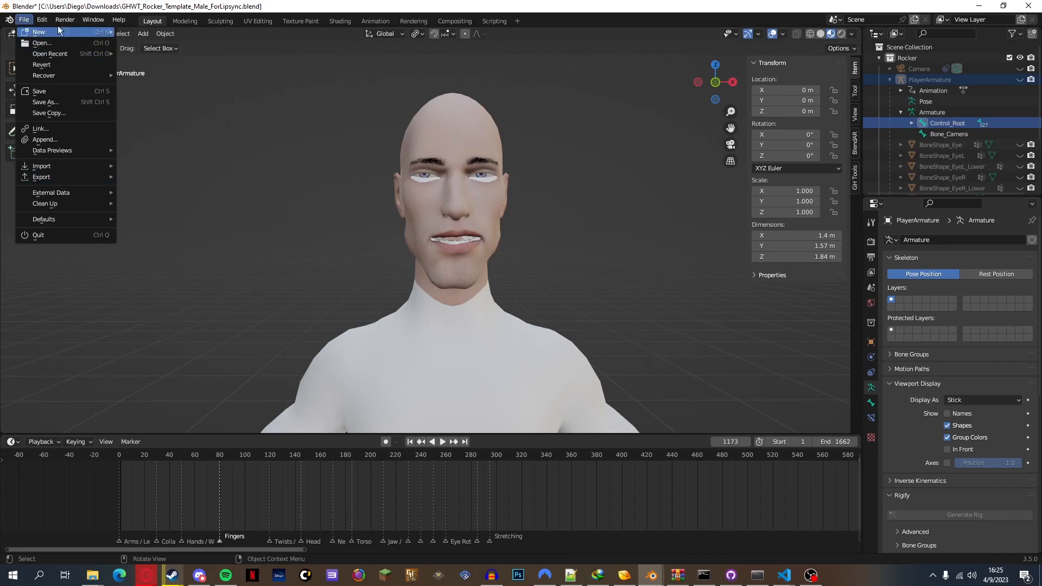
{"action": "key", "text": "Escape"}
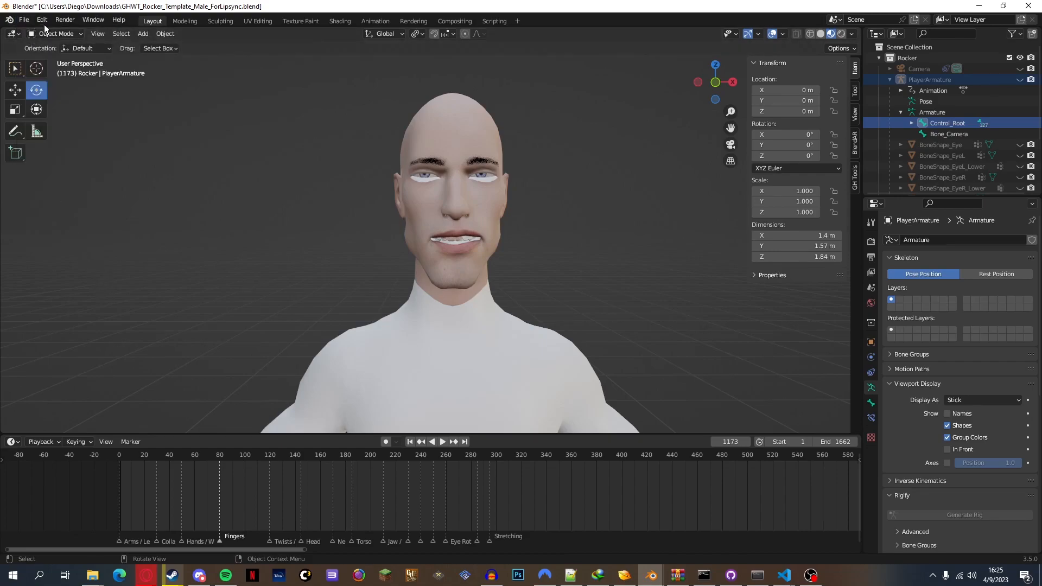
Search the add-on preferences for "gh", review the GHTools - Guitar Hero Toolkit details and GHSDK path, and close the preferences
{"action": "left_click", "coordinate": [44, 23]}
{"action": "left_click", "coordinate": [60, 174]}
{"action": "left_click", "coordinate": [293, 58]}
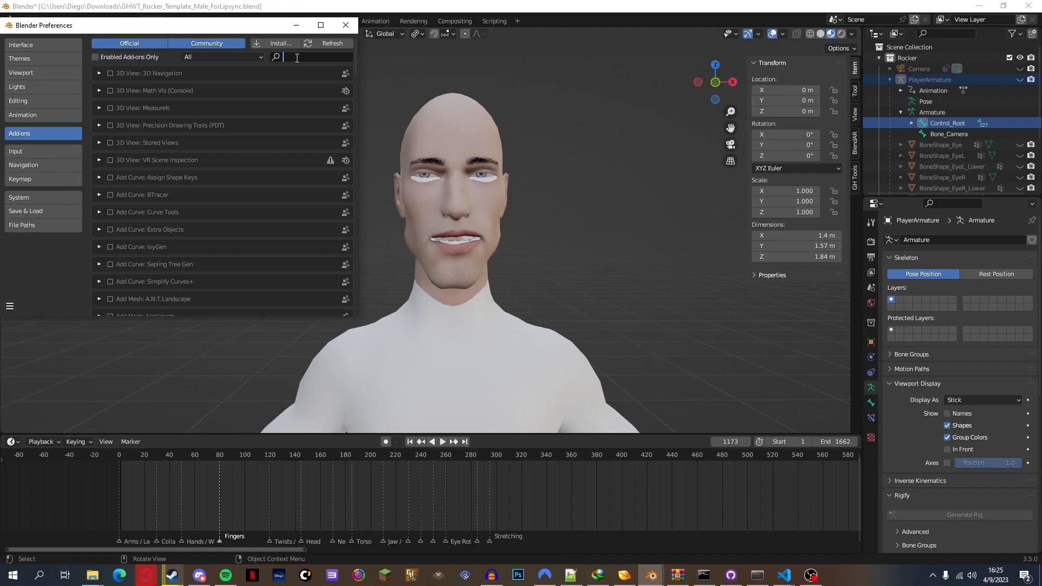
{"action": "type", "text": "gh"}
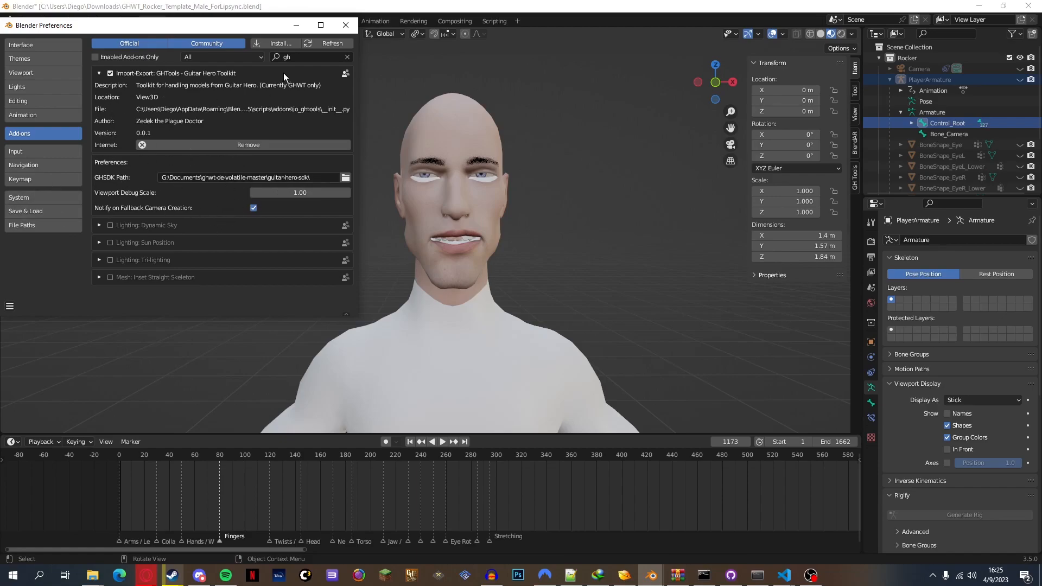
{"action": "left_click", "coordinate": [345, 25]}
{"action": "left_click", "coordinate": [24, 19]}
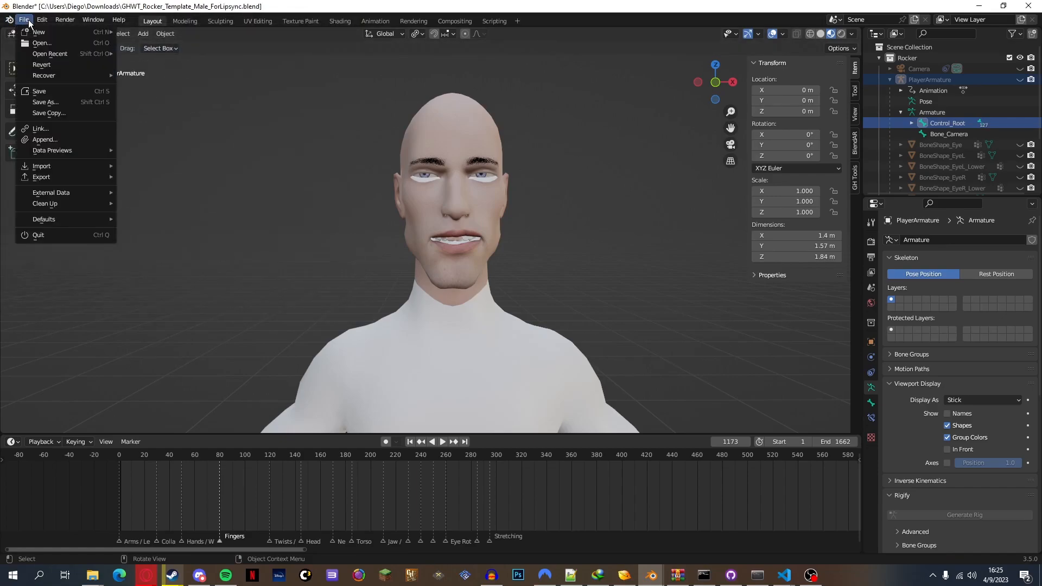
{"action": "mouse_move", "coordinate": [79, 166]}
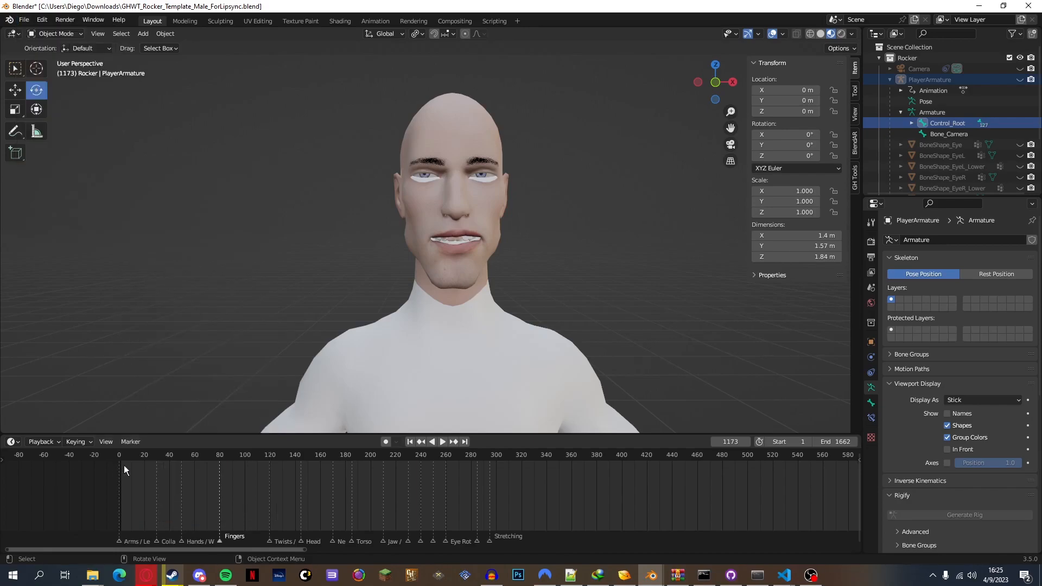
{"action": "left_click", "coordinate": [26, 19]}
{"action": "left_click_drag", "start_coordinate": [707, 82], "coordinate": [713, 83]}
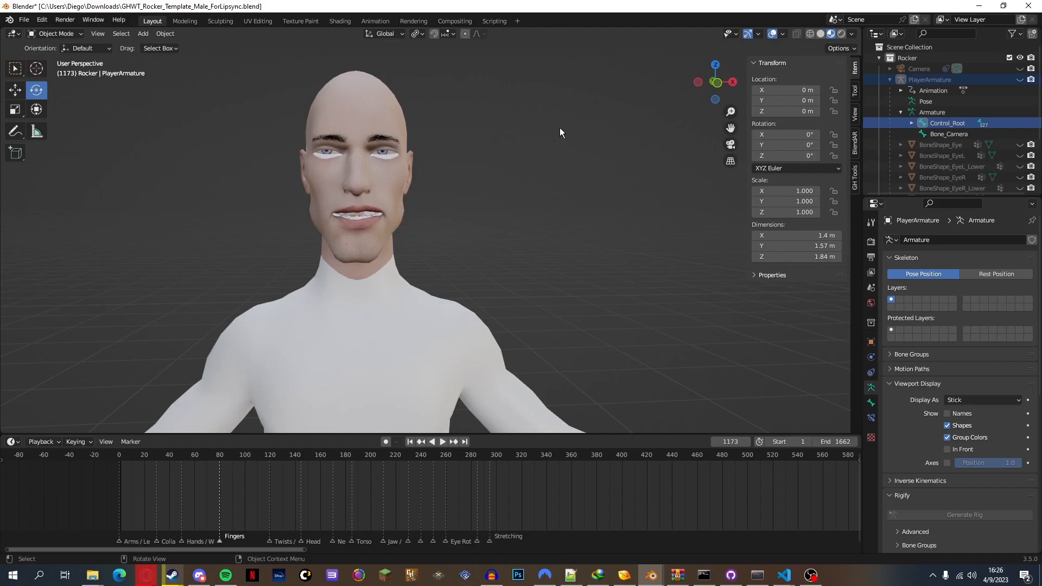
Reopen the recent file GHWT_Rocker_Template_Male_ForLipsync.blend without saving the current changes
{"action": "left_click", "coordinate": [24, 19]}
{"action": "left_click", "coordinate": [24, 20]}
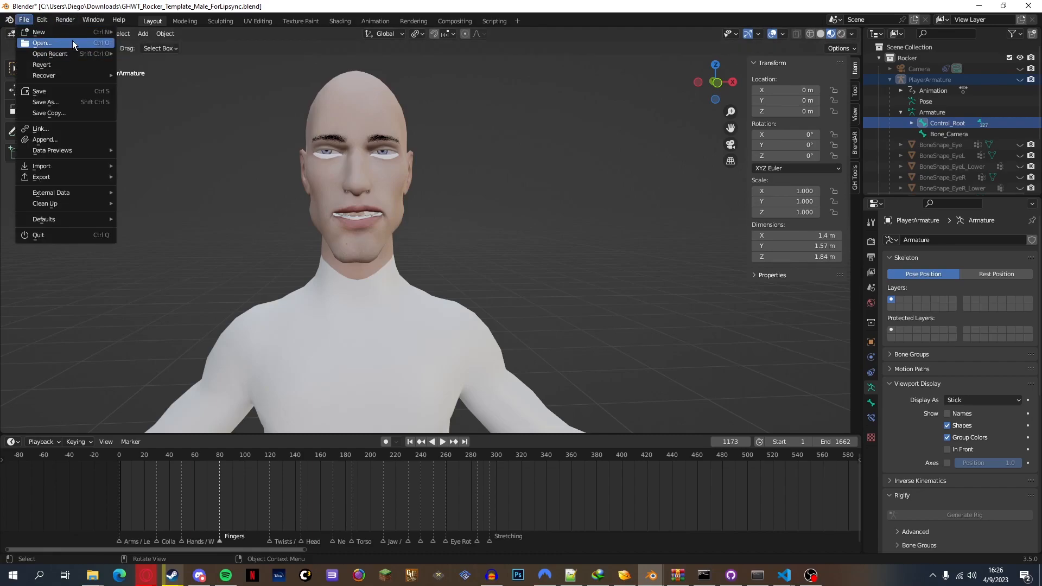
{"action": "mouse_move", "coordinate": [79, 51]}
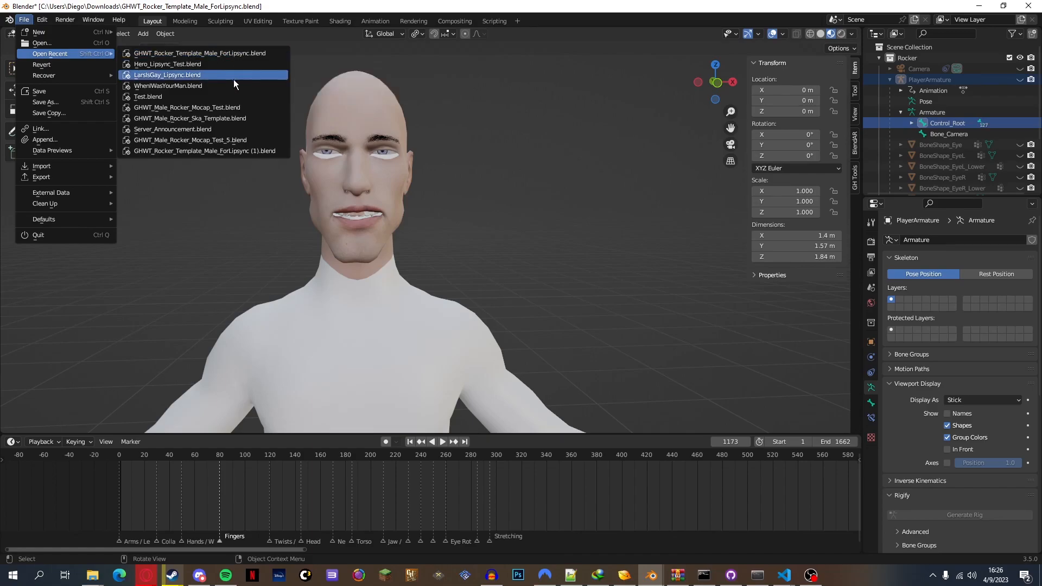
{"action": "left_click", "coordinate": [252, 51]}
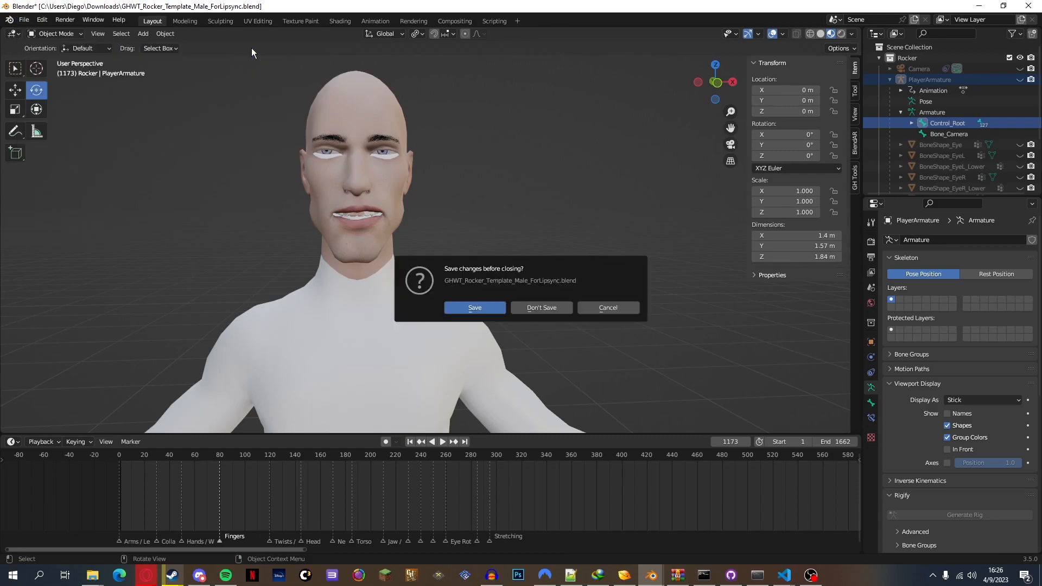
{"action": "left_click", "coordinate": [549, 303]}
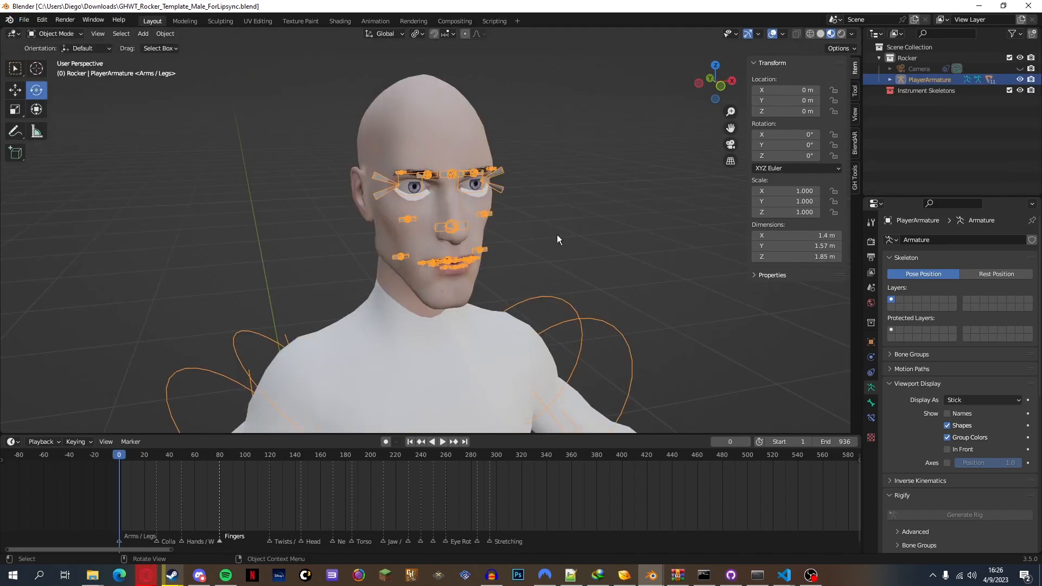
Check the scene's frame rate in the output properties and look over the template character's face controls
{"action": "left_click", "coordinate": [872, 256]}
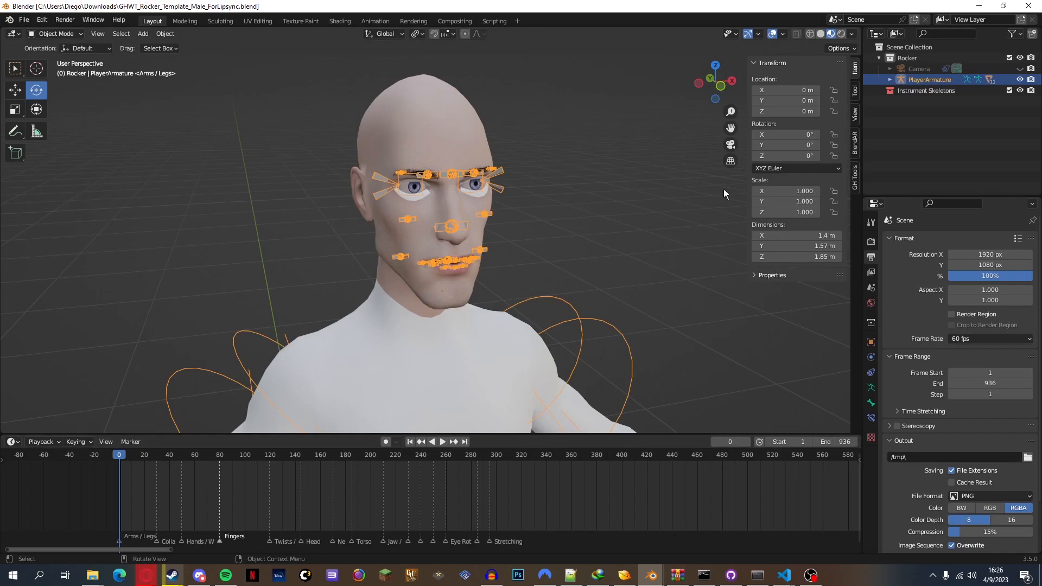
{"action": "mouse_move", "coordinate": [725, 91]}
{"action": "left_mouse_down"}
{"action": "mouse_move", "coordinate": [716, 82]}
{"action": "mouse_move", "coordinate": [727, 103]}
{"action": "mouse_move", "coordinate": [730, 89]}
{"action": "left_mouse_up"}
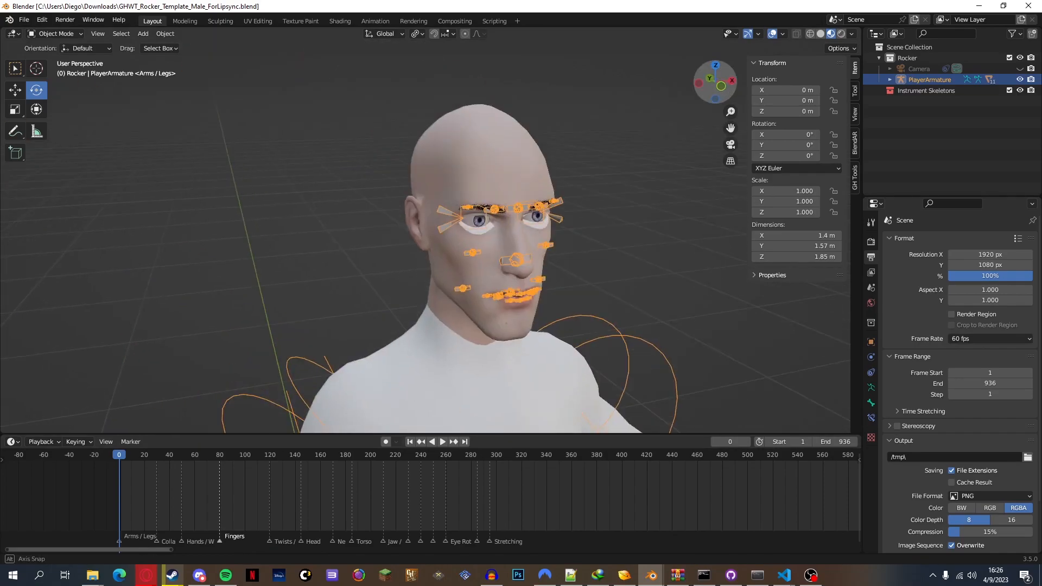
{"action": "scroll", "coordinate": [724, 96], "scroll_direction": "down", "scroll_amount": 2}
{"action": "scroll", "coordinate": [712, 128], "scroll_direction": "down", "scroll_amount": 2}
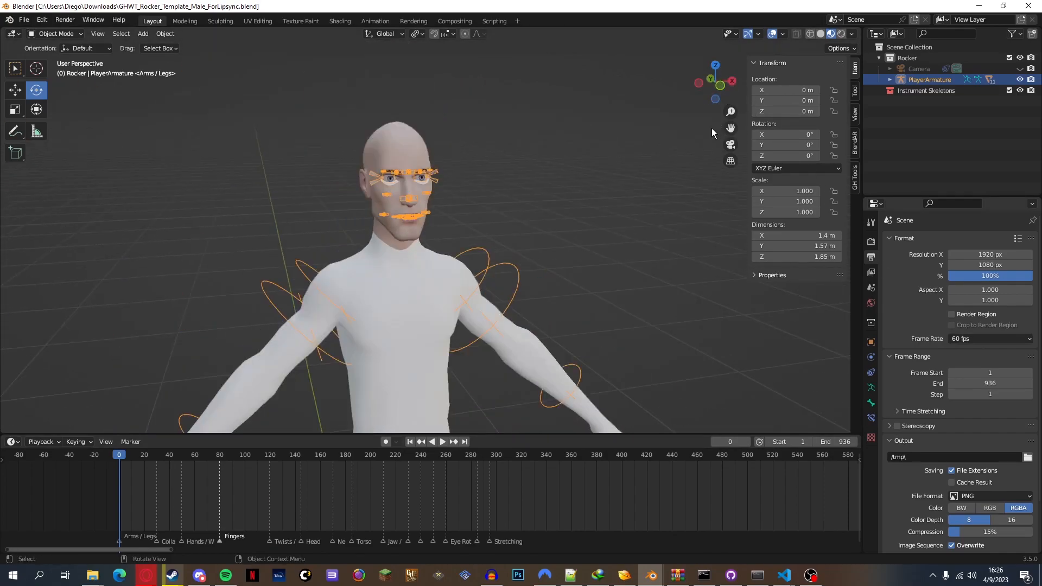
{"action": "scroll", "coordinate": [711, 128], "scroll_direction": "up", "scroll_amount": 2}
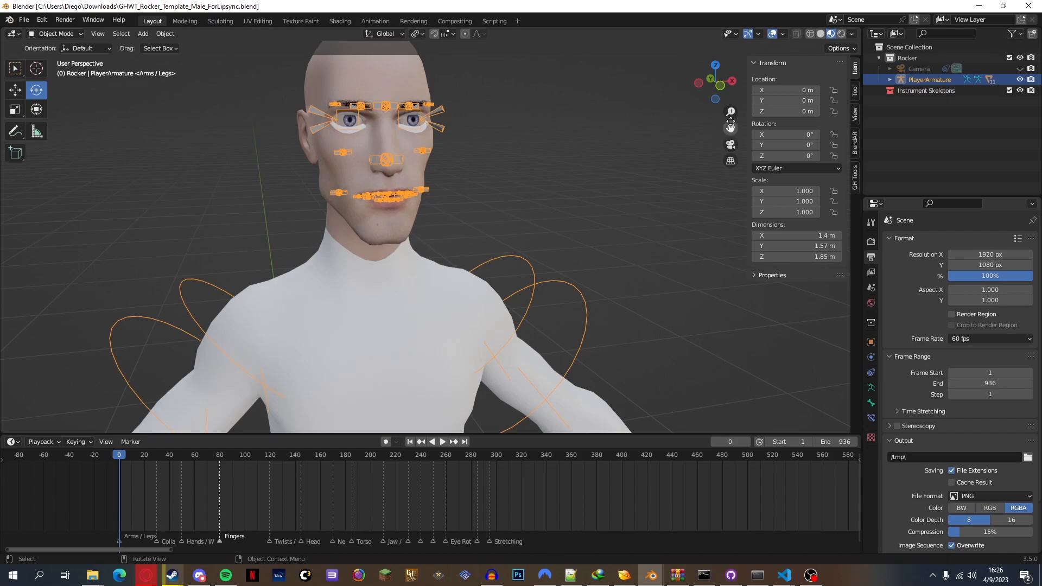
{"action": "left_click_drag", "start_coordinate": [731, 129], "coordinate": [763, 143]}
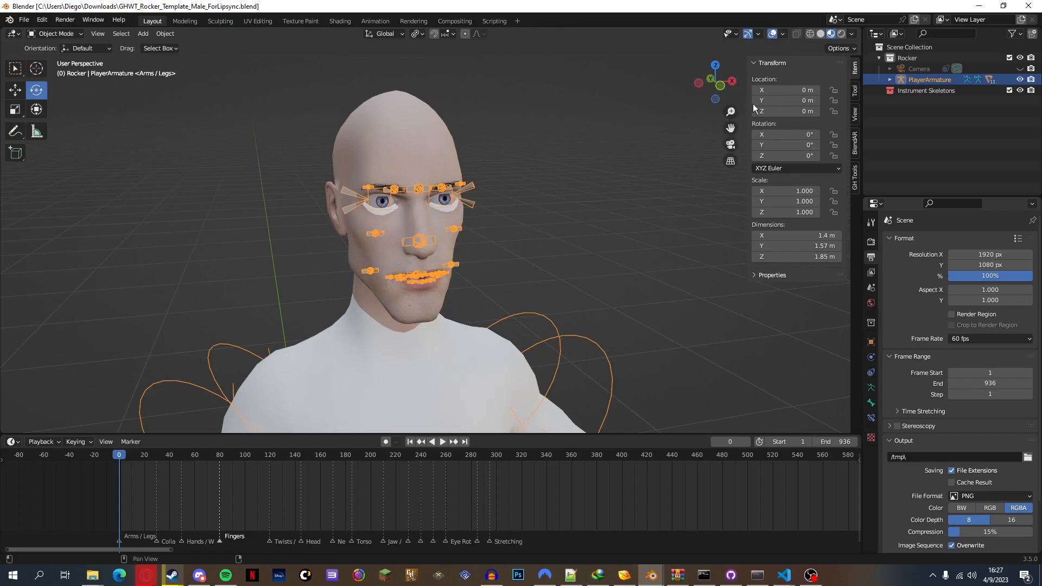
Browse for a BlendArTrack import file and open the Mocap folder on the Elements (F:) drive
{"action": "left_click", "coordinate": [856, 140]}
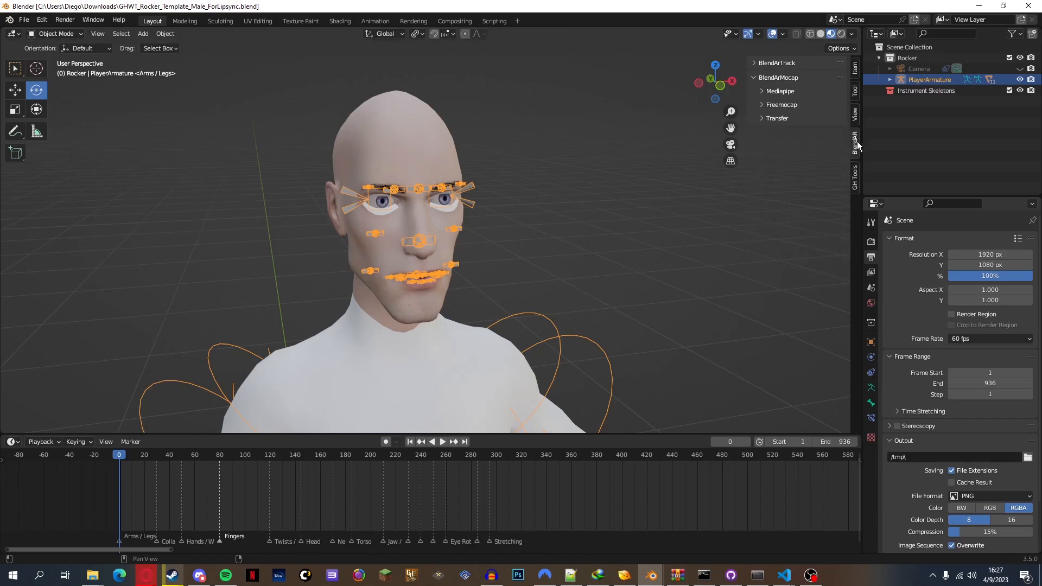
{"action": "left_click", "coordinate": [755, 62]}
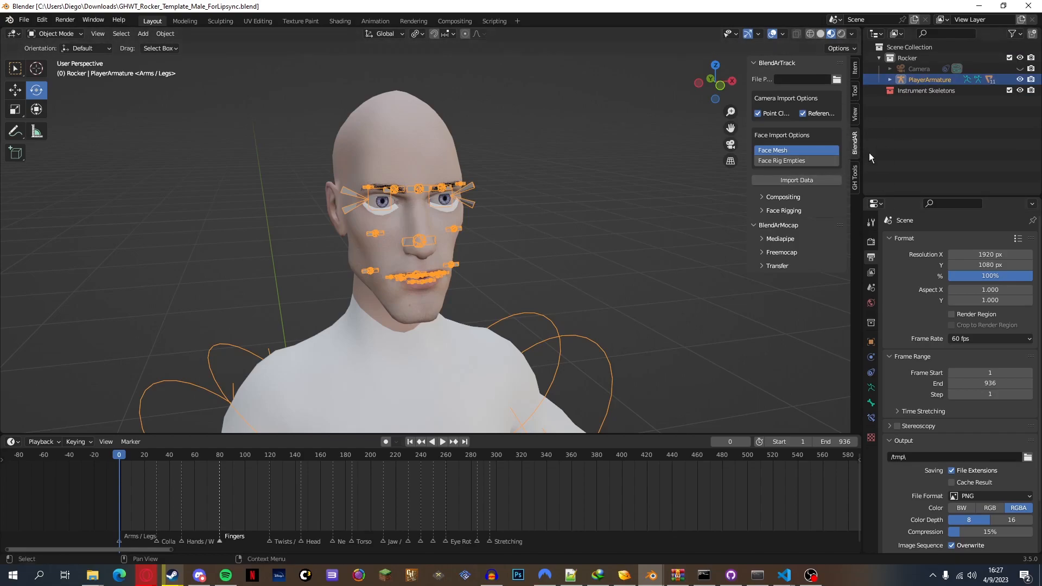
{"action": "left_click", "coordinate": [836, 79]}
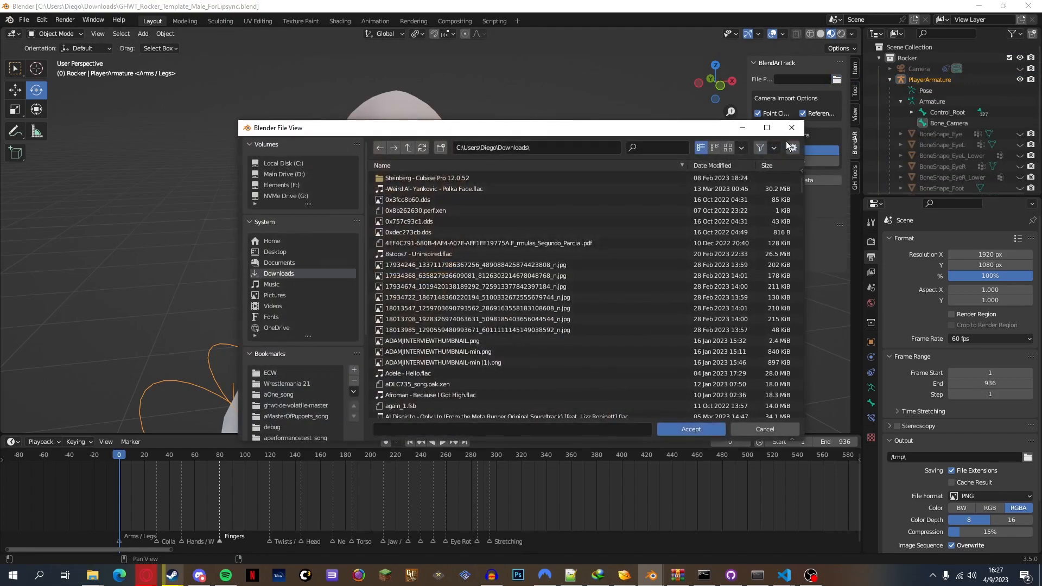
{"action": "left_click", "coordinate": [298, 176]}
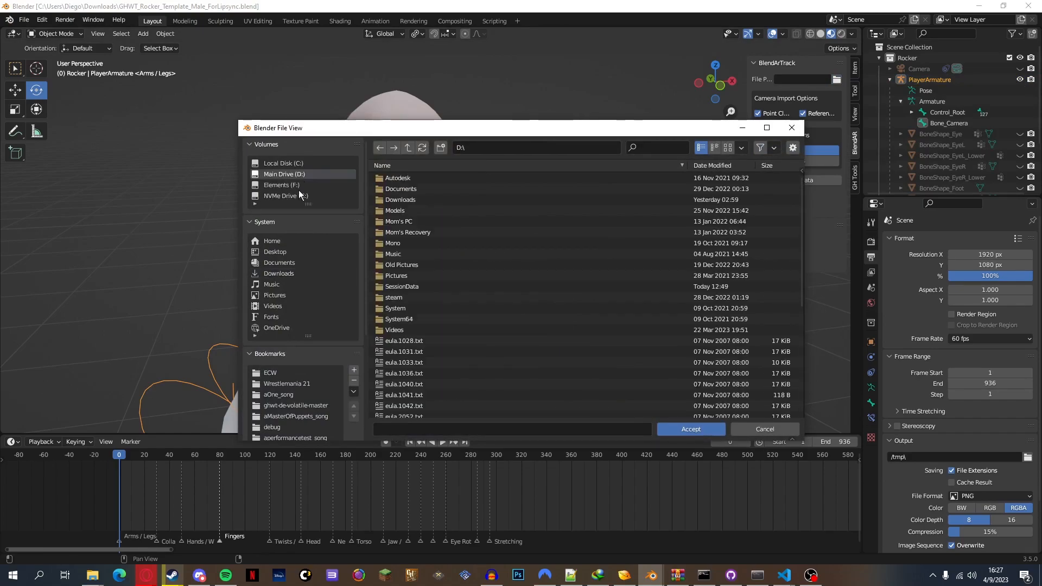
{"action": "left_click", "coordinate": [299, 195]}
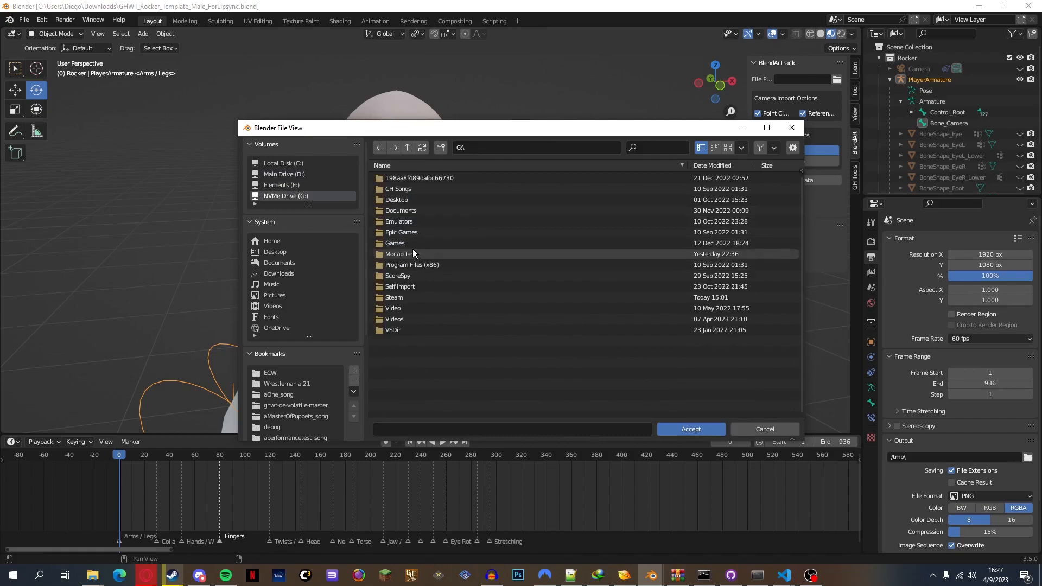
{"action": "left_click", "coordinate": [295, 175]}
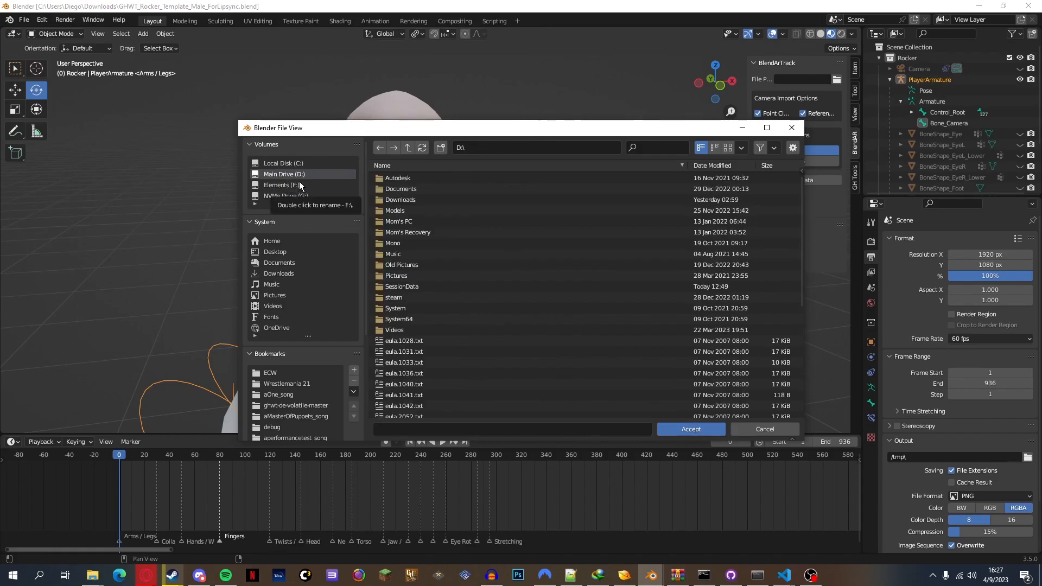
{"action": "left_click", "coordinate": [300, 186]}
{"action": "double_click", "coordinate": [403, 341]}
Choose 2023-01-28_18-51-15_face.zip from the Mocap folder as the BlendArTrack import file
{"action": "scroll", "coordinate": [478, 281], "scroll_direction": "down", "scroll_amount": 10}
{"action": "scroll", "coordinate": [477, 281], "scroll_direction": "down", "scroll_amount": 5}
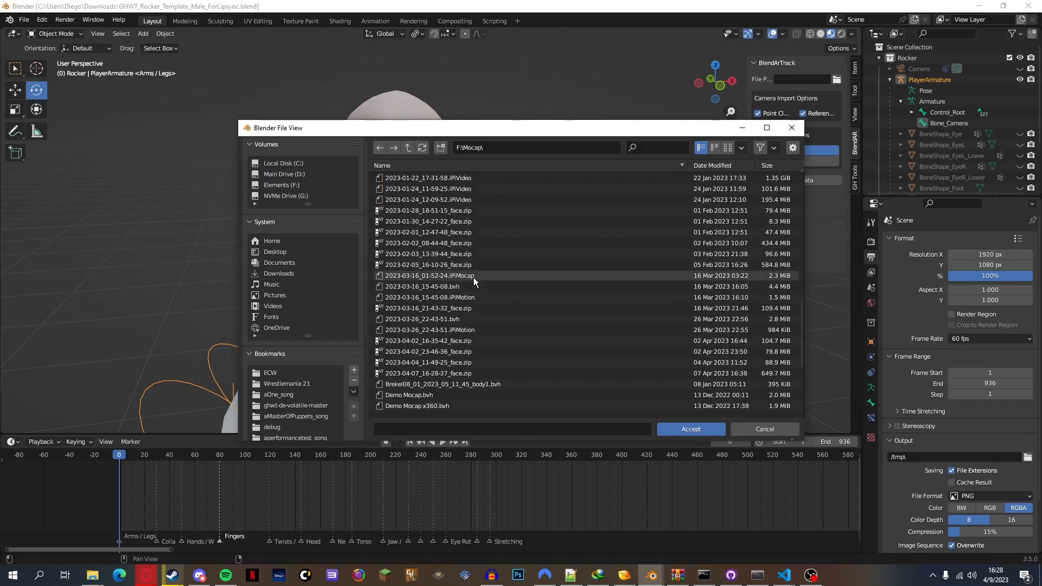
{"action": "scroll", "coordinate": [506, 340], "scroll_direction": "up", "scroll_amount": 2}
{"action": "left_click", "coordinate": [499, 254]}
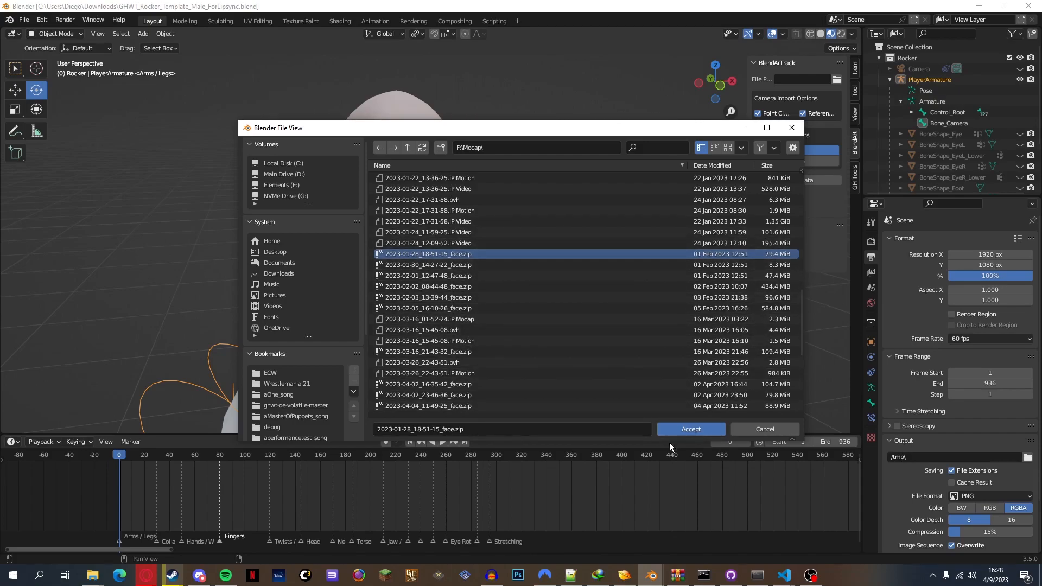
{"action": "left_click", "coordinate": [693, 430]}
Import the face capture data as Face Rig Empties and check the import progress in the Blender console window
{"action": "left_click", "coordinate": [787, 161]}
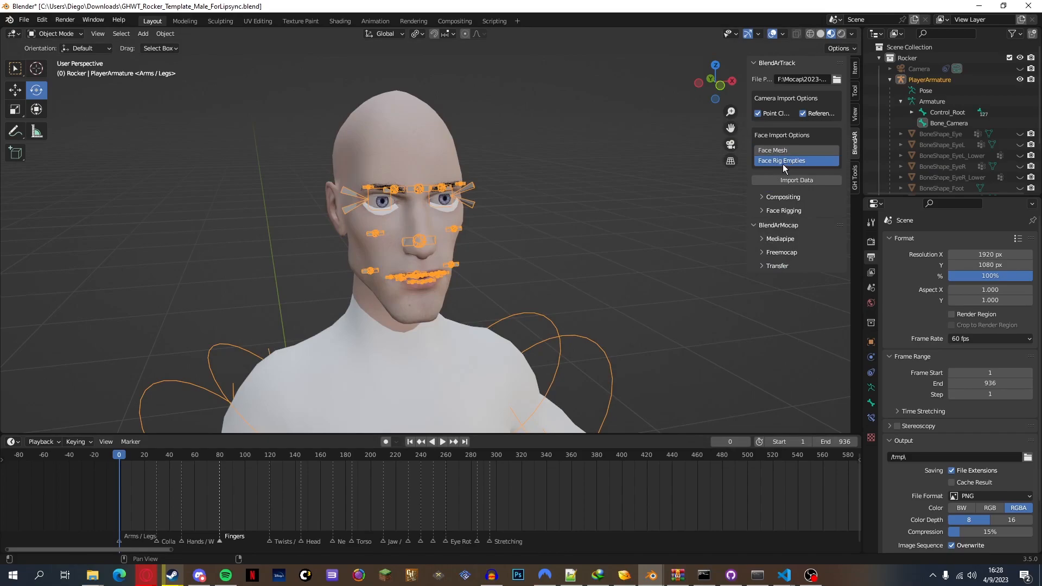
{"action": "left_click", "coordinate": [789, 179]}
{"action": "mouse_move", "coordinate": [653, 584]}
{"action": "left_click", "coordinate": [680, 520]}
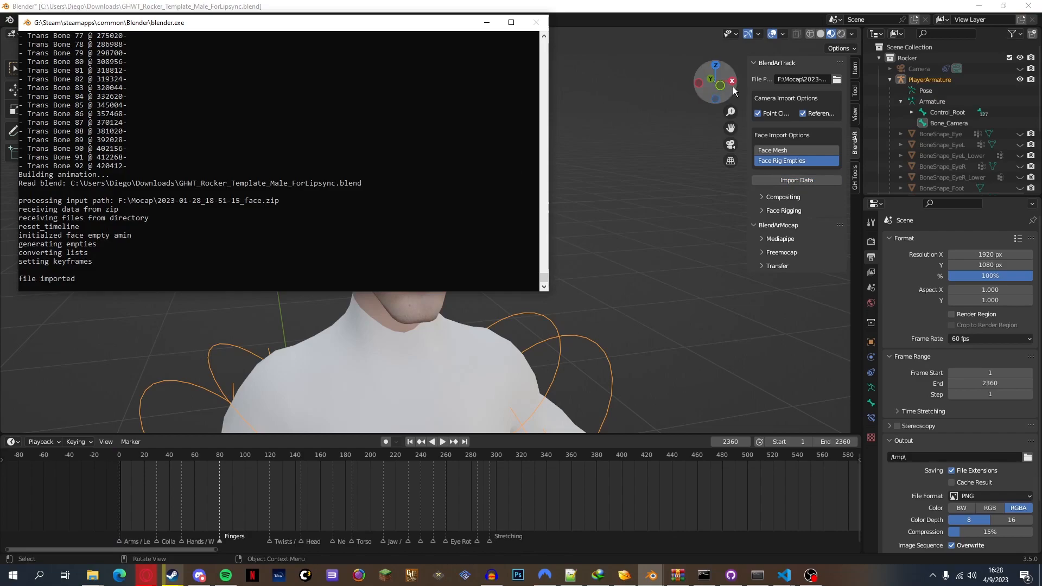
Inspect the imported face empties between the character's feet, play their animation, and return to frame 0
{"action": "middle_click_drag", "start_coordinate": [721, 126], "coordinate": [690, 128], "text": "shift"}
{"action": "scroll", "coordinate": [689, 127], "scroll_direction": "up", "scroll_amount": 4}
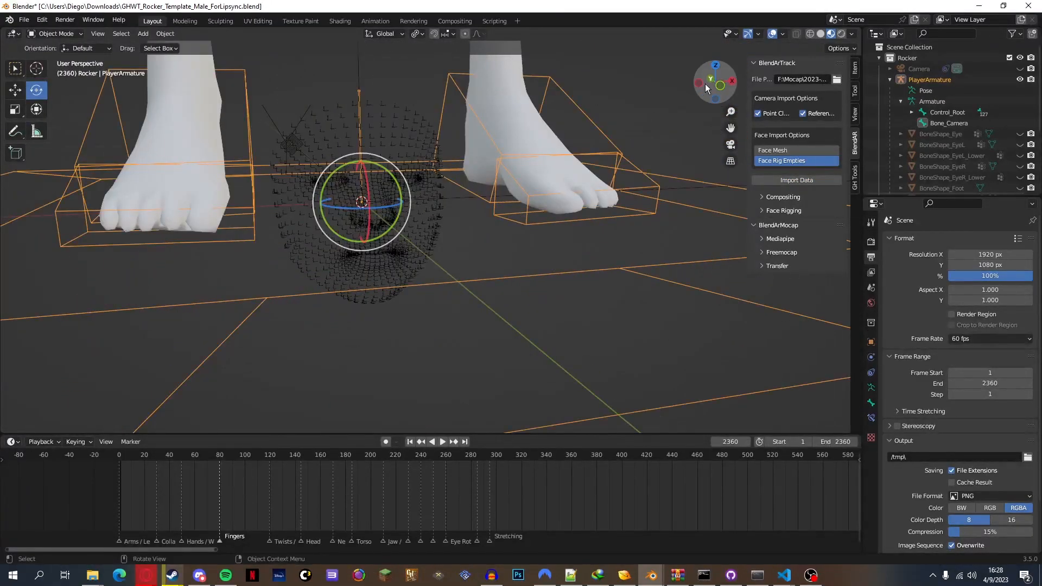
{"action": "left_click_drag", "start_coordinate": [703, 84], "coordinate": [697, 84]}
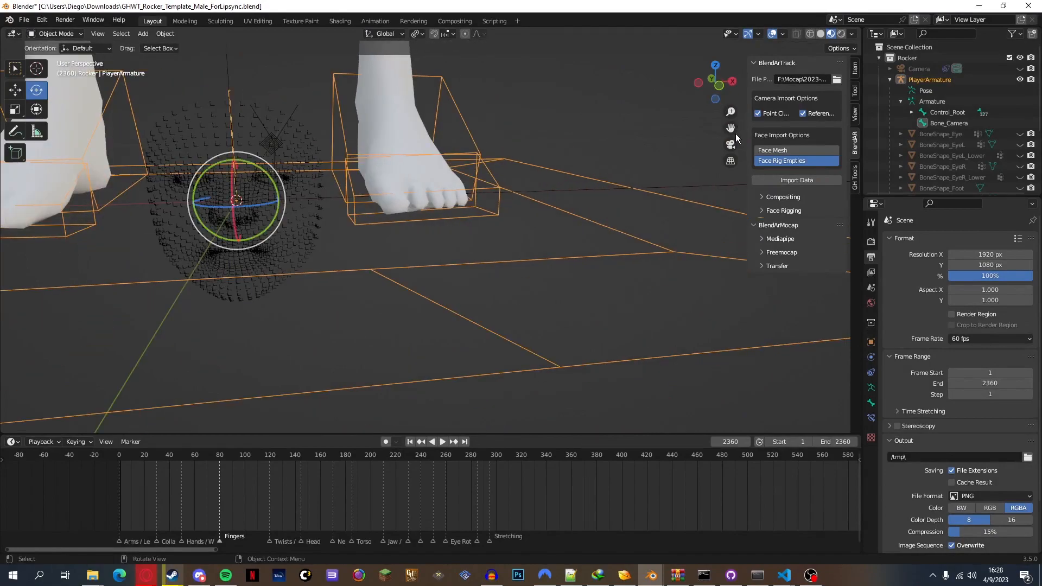
{"action": "left_click", "coordinate": [736, 134]}
{"action": "left_click_drag", "start_coordinate": [732, 130], "coordinate": [984, 165]}
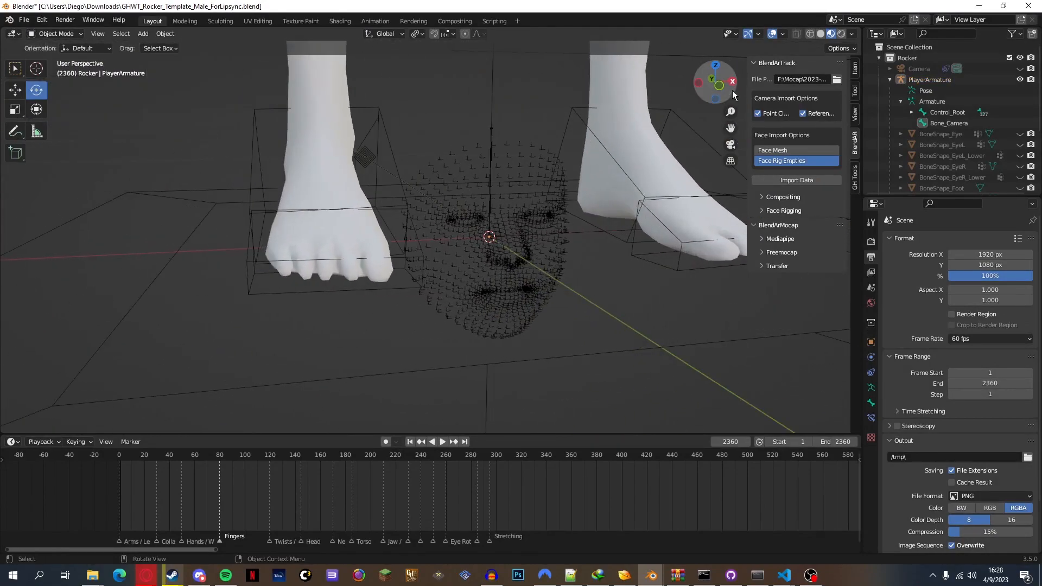
{"action": "left_click_drag", "start_coordinate": [732, 91], "coordinate": [725, 90]}
{"action": "key", "text": "space"}
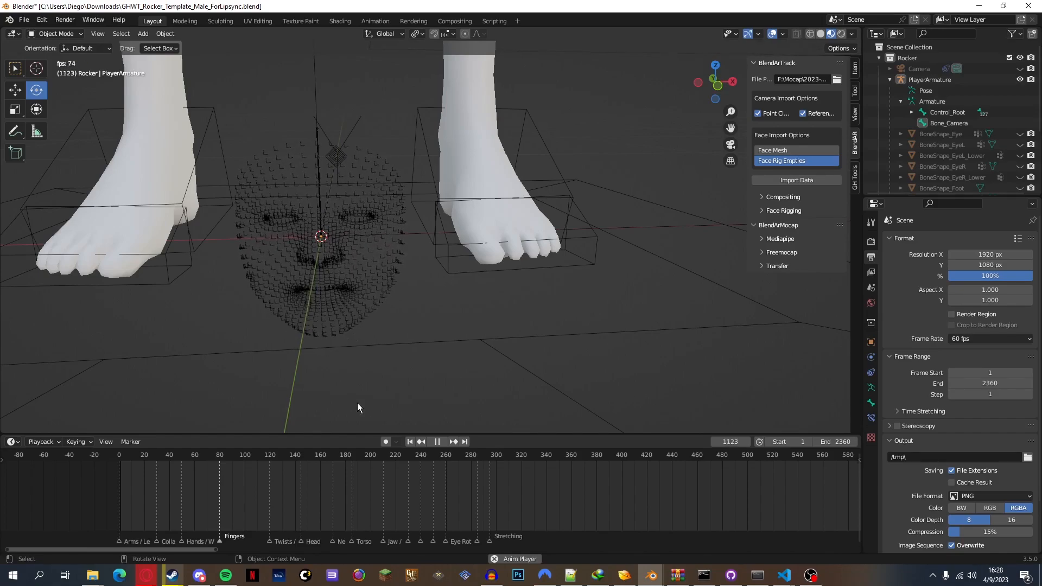
{"action": "key", "text": "space"}
{"action": "left_click_drag", "start_coordinate": [178, 452], "coordinate": [89, 451]}
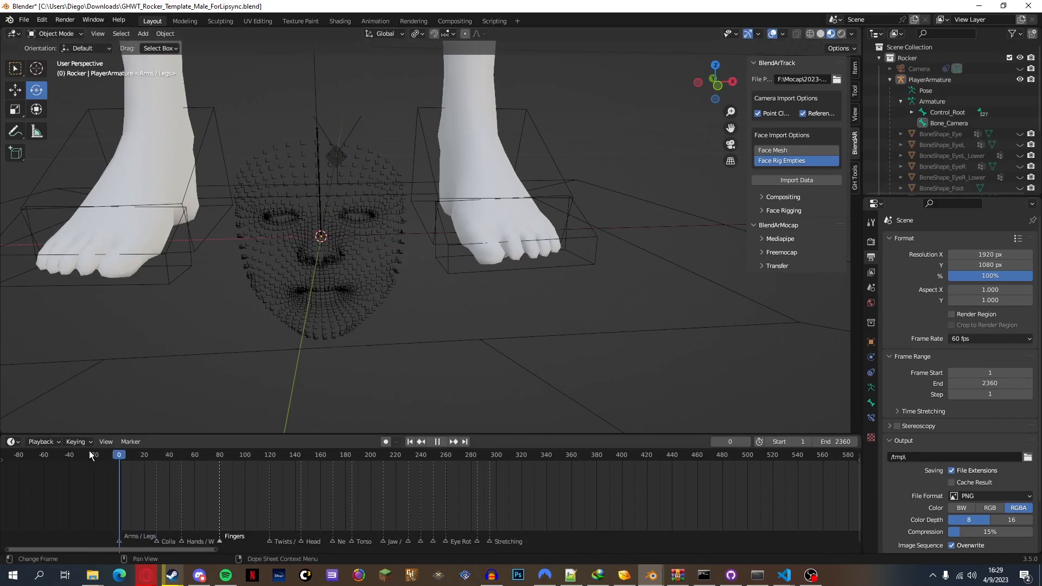
Select the Face_Motion_ empty in the Face collection and delete its keyframes
{"action": "scroll", "coordinate": [960, 100], "scroll_direction": "down", "scroll_amount": 5}
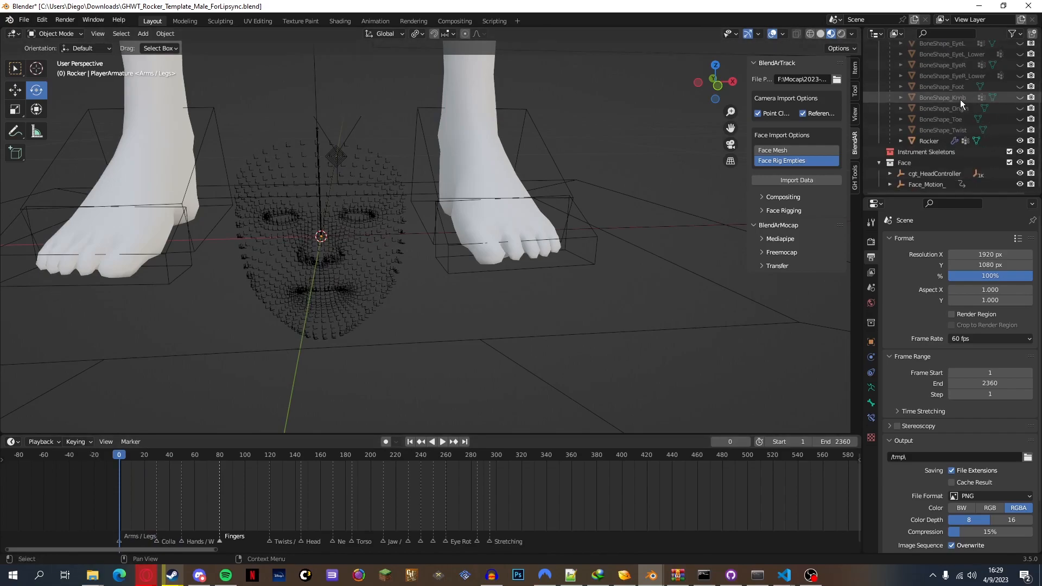
{"action": "left_click", "coordinate": [932, 174]}
{"action": "left_click", "coordinate": [921, 184]}
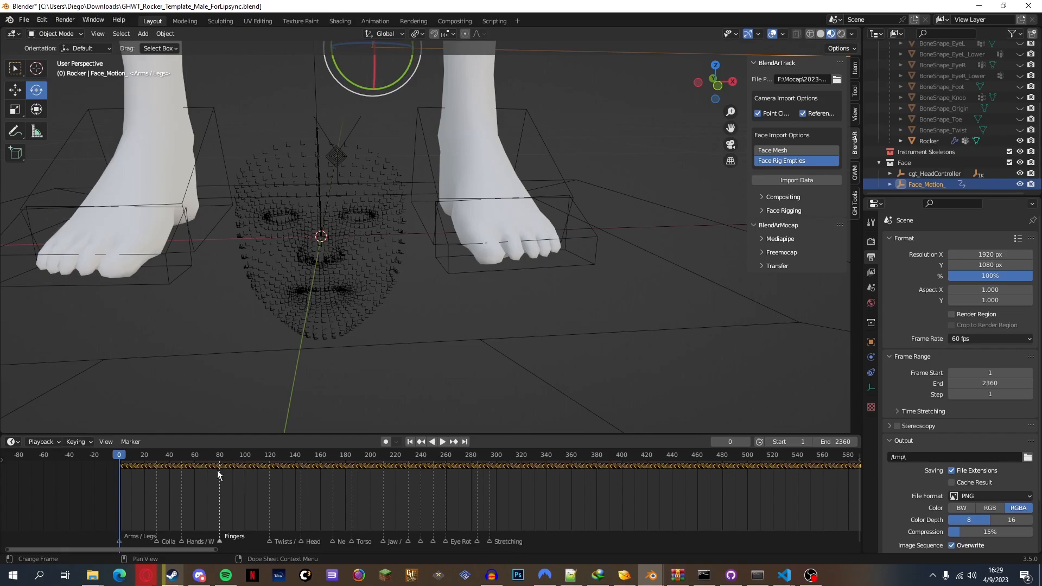
{"action": "key", "text": "Delete"}
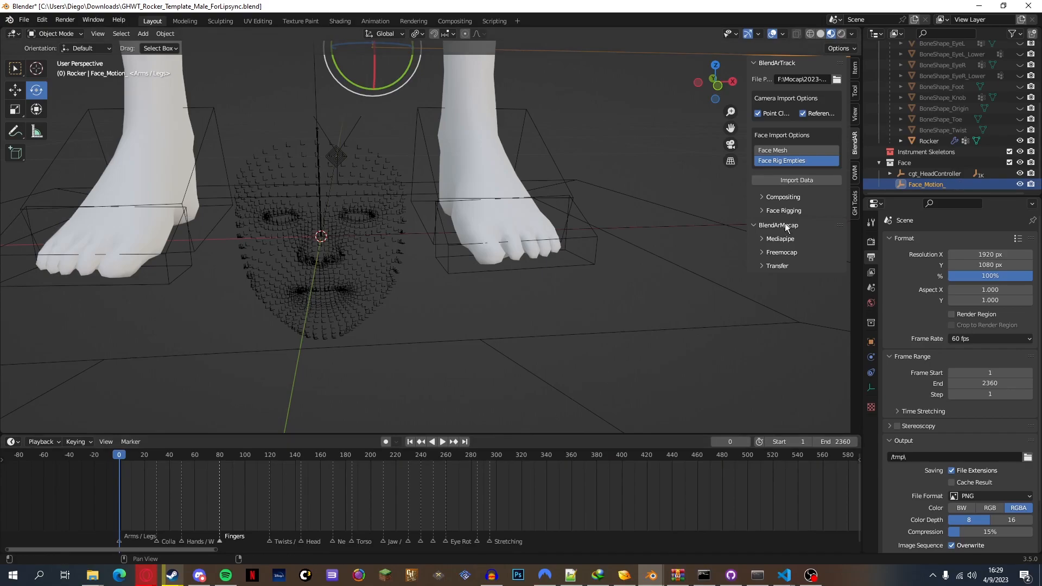
Set the face rigging input device type to iOS and generate the face rig from the animated empties
{"action": "left_click", "coordinate": [770, 212]}
{"action": "scroll", "coordinate": [773, 217], "scroll_direction": "down", "scroll_amount": 2}
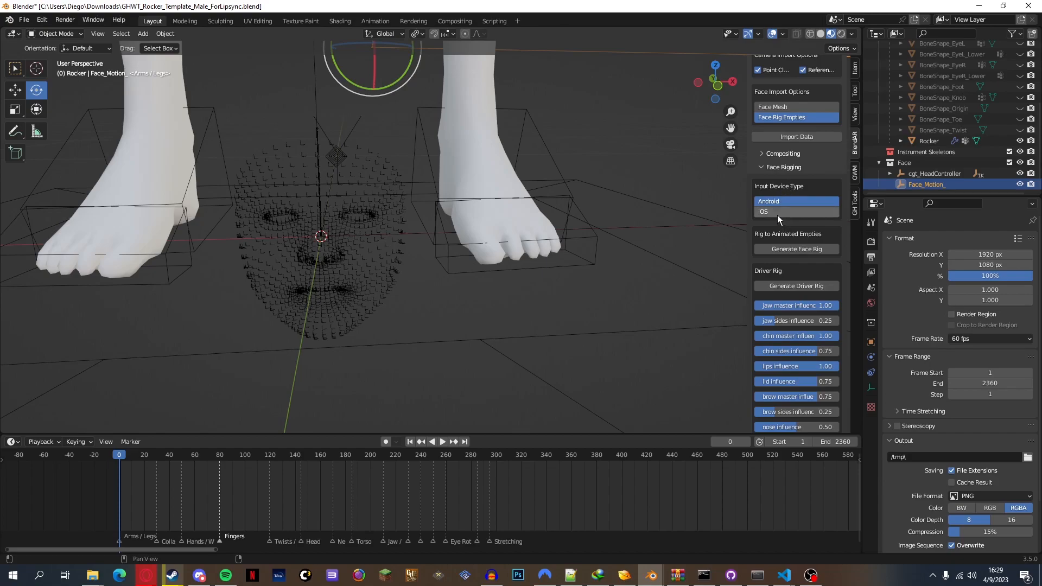
{"action": "left_click", "coordinate": [771, 211]}
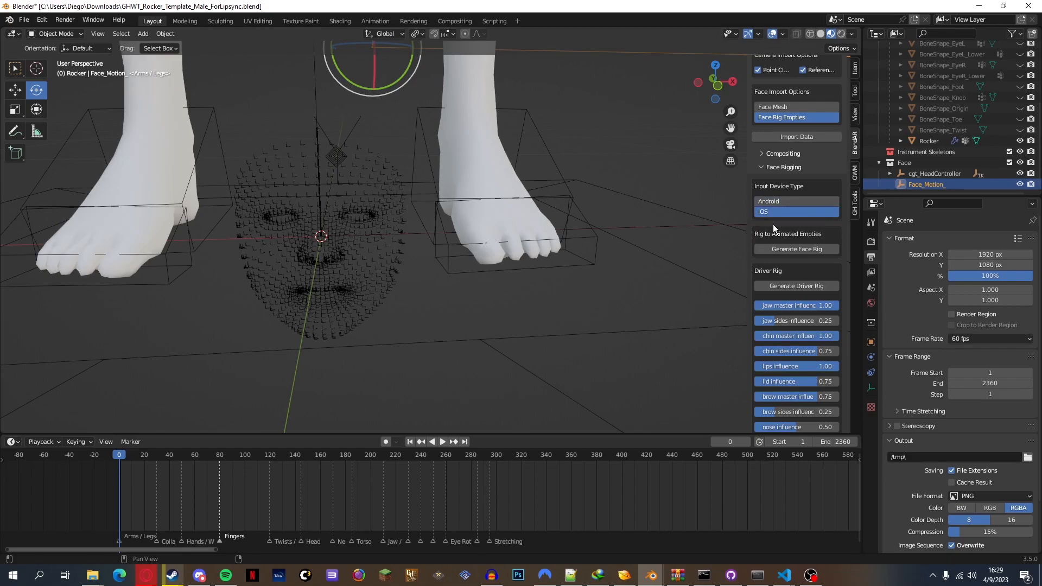
{"action": "left_click", "coordinate": [795, 249]}
{"action": "mouse_move", "coordinate": [120, 455]}
{"action": "left_mouse_down"}
{"action": "mouse_move", "coordinate": [627, 460]}
{"action": "mouse_move", "coordinate": [228, 441]}
{"action": "mouse_move", "coordinate": [598, 441]}
{"action": "mouse_move", "coordinate": [223, 420]}
{"action": "mouse_move", "coordinate": [260, 417]}
{"action": "mouse_move", "coordinate": [616, 421]}
{"action": "mouse_move", "coordinate": [226, 428]}
{"action": "mouse_move", "coordinate": [572, 466]}
{"action": "mouse_move", "coordinate": [104, 455]}
{"action": "left_mouse_up"}
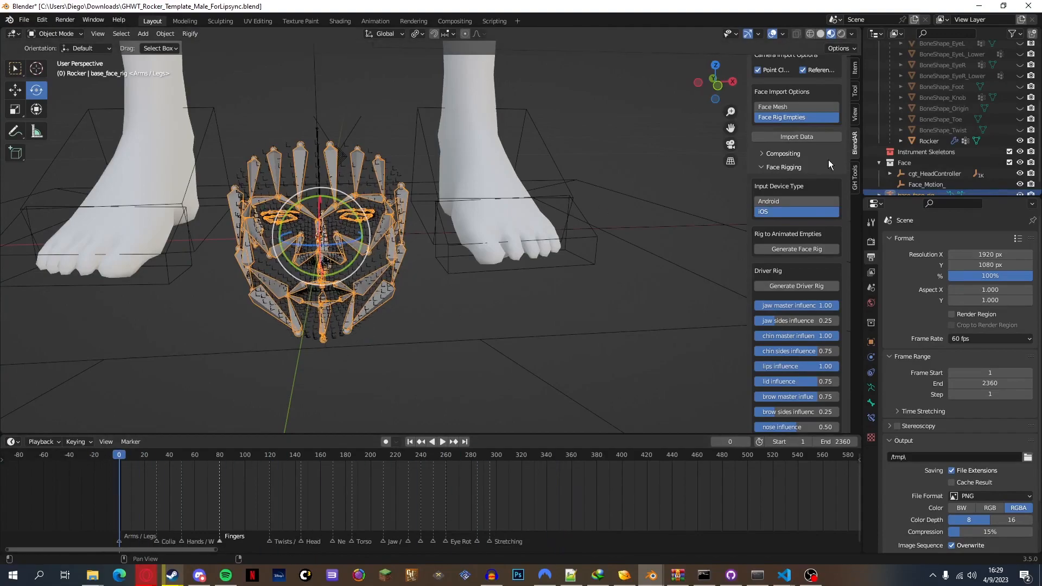
Generate the driver rig from the base face rig and check its progress in the Blender console window
{"action": "scroll", "coordinate": [829, 160], "scroll_direction": "down", "scroll_amount": 4}
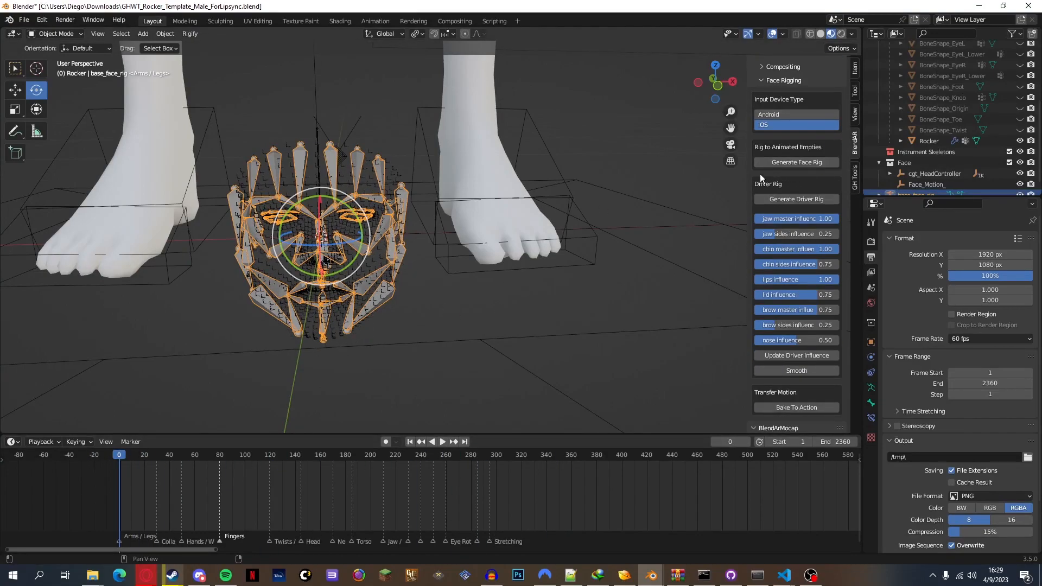
{"action": "left_click", "coordinate": [806, 198]}
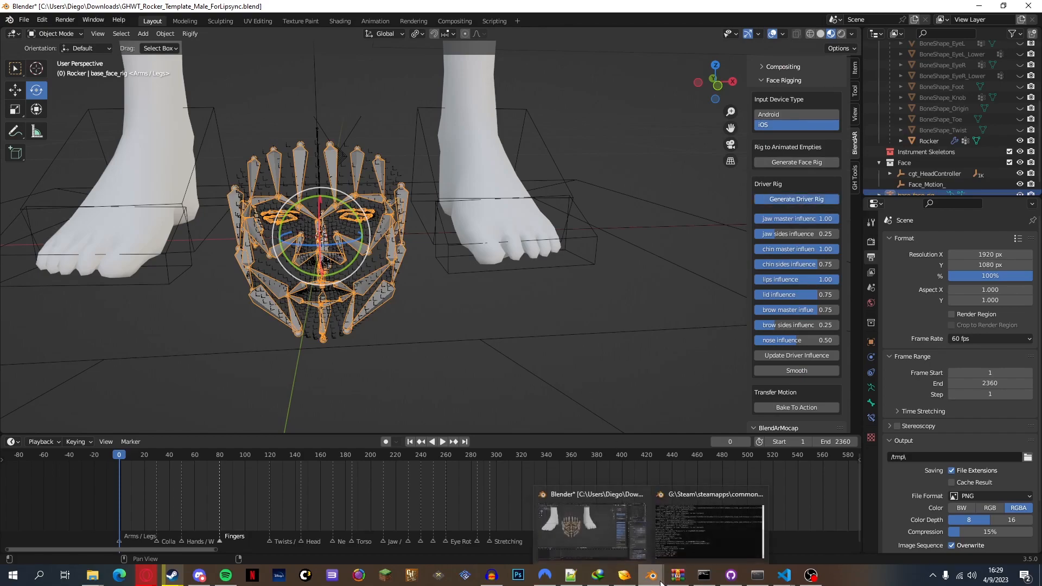
{"action": "left_click", "coordinate": [712, 537]}
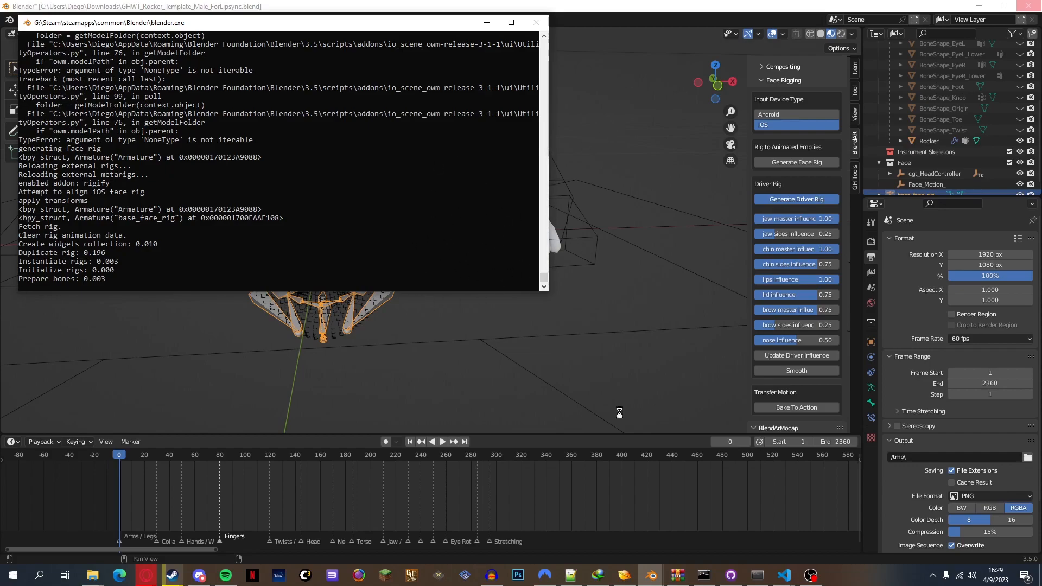
Switch to Task Manager to check the memory usage during rig generation, and return to the Blender scene
{"action": "right_click", "coordinate": [847, 576]}
{"action": "left_click", "coordinate": [874, 522]}
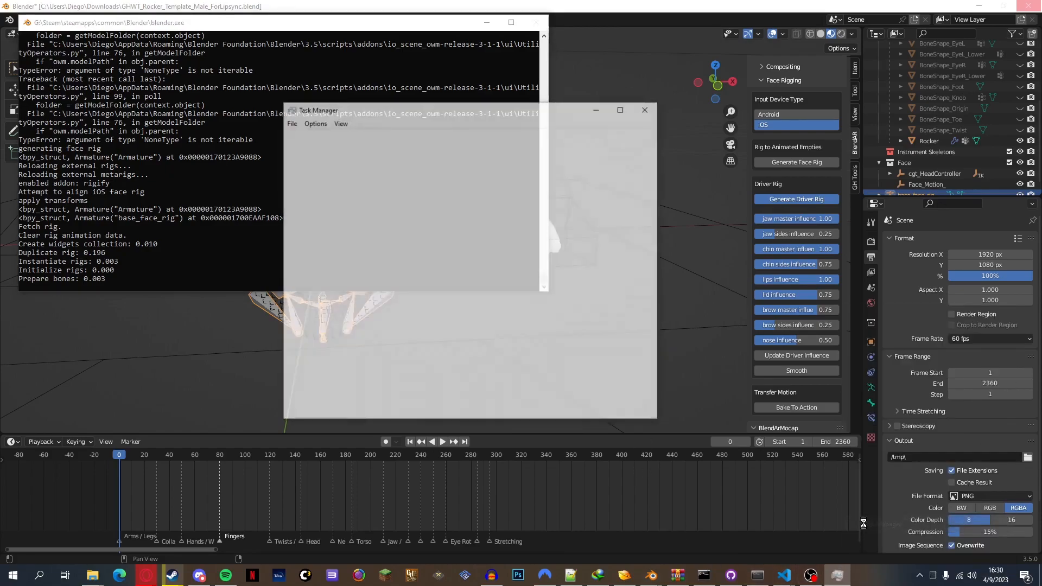
{"action": "left_click", "coordinate": [338, 136]}
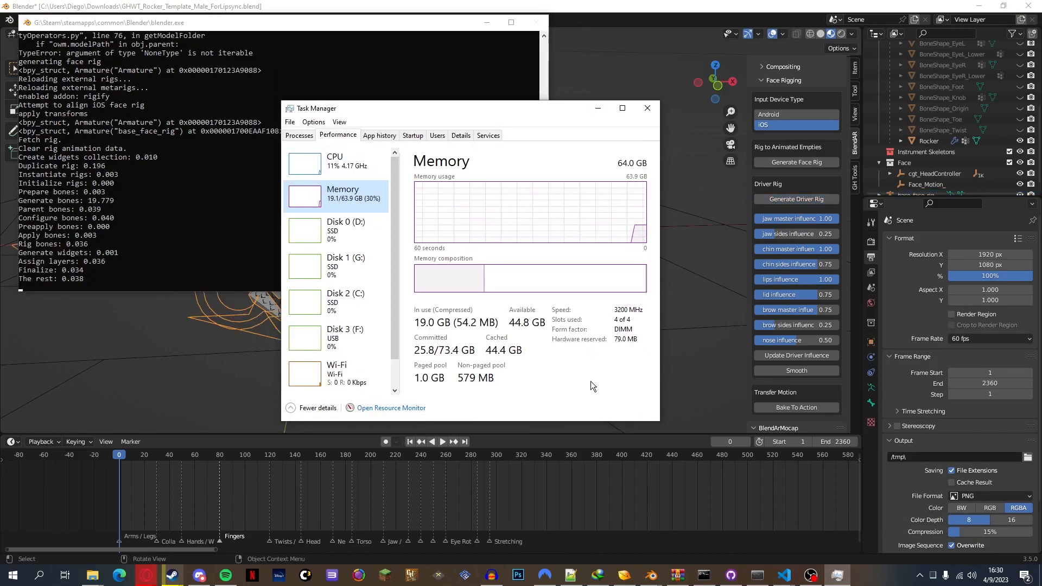
{"action": "left_click", "coordinate": [598, 110]}
{"action": "left_click", "coordinate": [724, 2]}
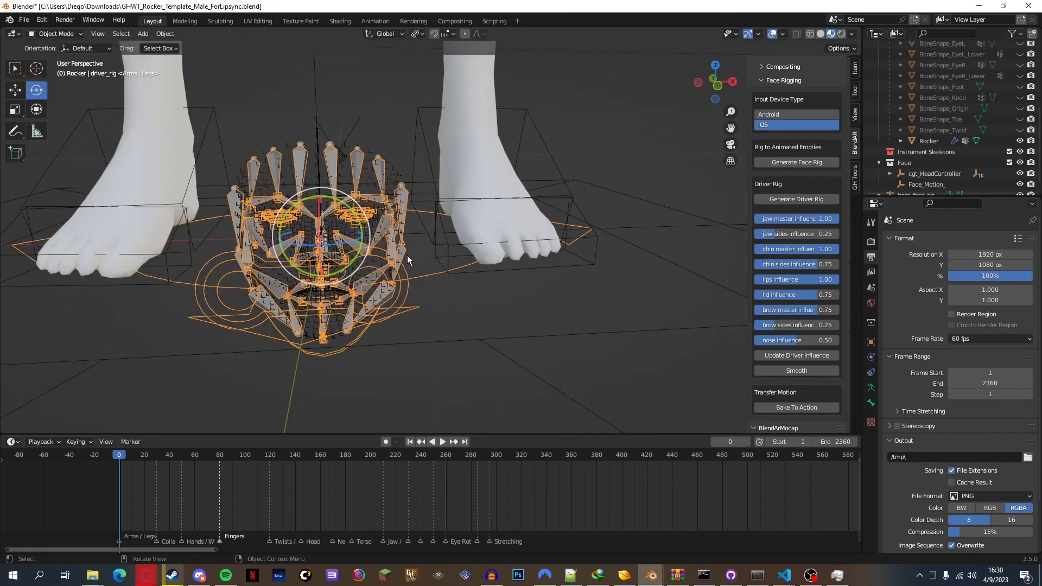
Play the driver rig's face animation and return to frame 0
{"action": "key", "text": "space"}
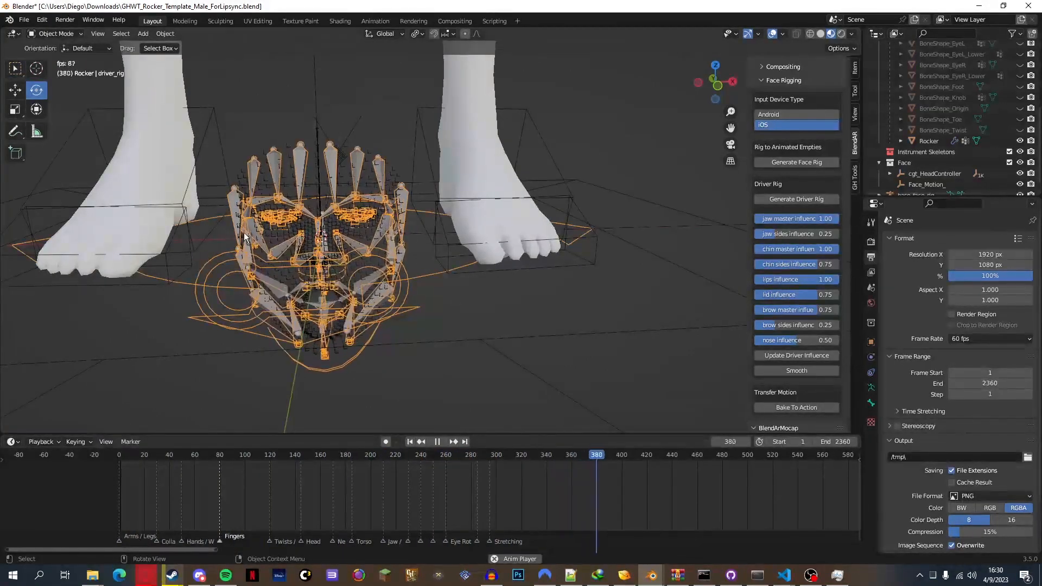
{"action": "left_click", "coordinate": [222, 456]}
{"action": "key", "text": "Escape"}
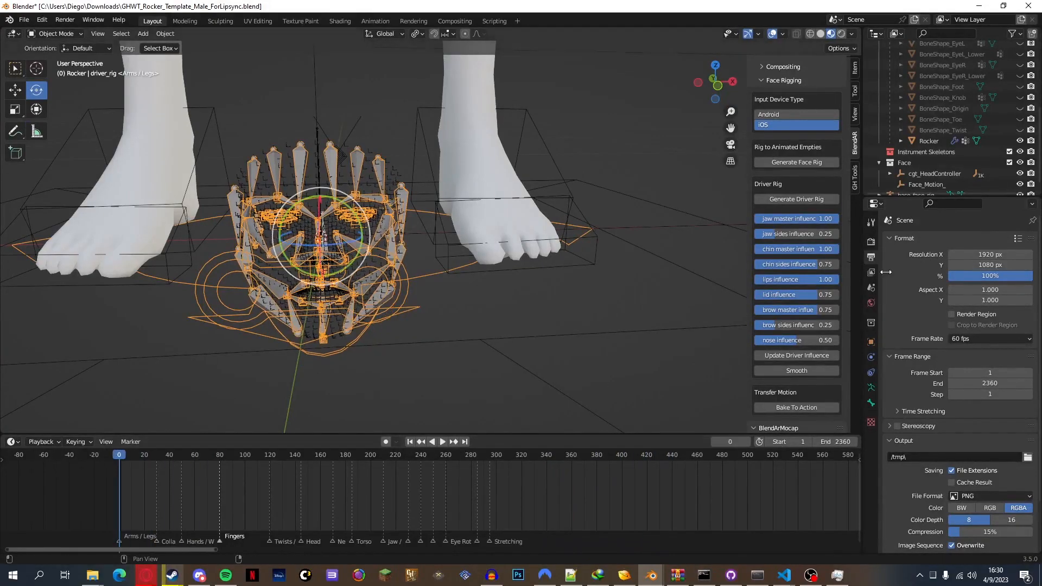
Move driver_rig out of the Rocker collection to the scene's top level, beside base_face_rig
{"action": "scroll", "coordinate": [890, 109], "scroll_direction": "up", "scroll_amount": 5}
{"action": "left_click", "coordinate": [917, 75]}
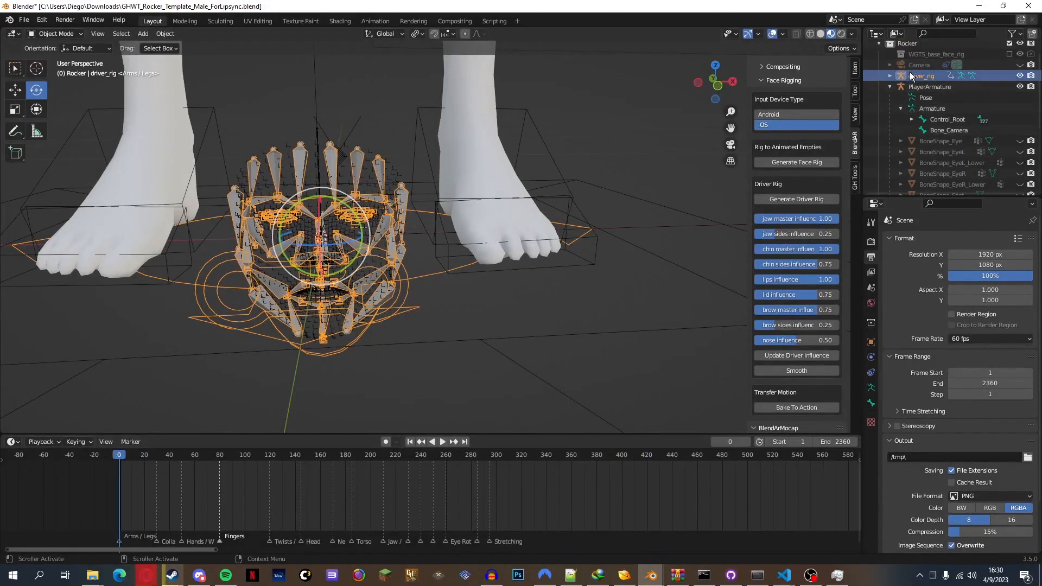
{"action": "left_click_drag", "start_coordinate": [911, 76], "coordinate": [909, 177]}
{"action": "left_click", "coordinate": [917, 163]}
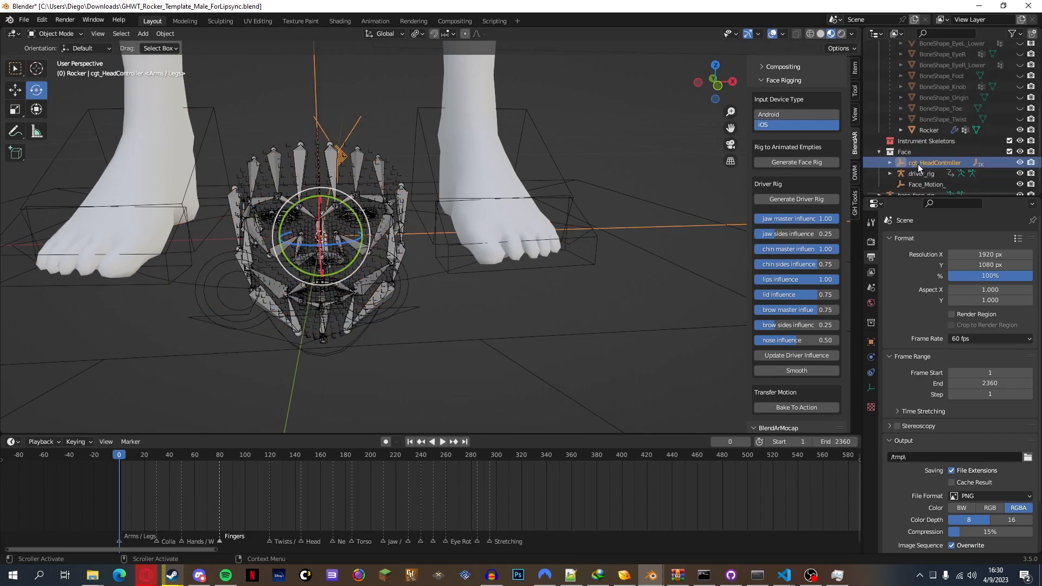
{"action": "scroll", "coordinate": [914, 161], "scroll_direction": "down", "scroll_amount": 1}
{"action": "left_click_drag", "start_coordinate": [911, 161], "coordinate": [887, 184]}
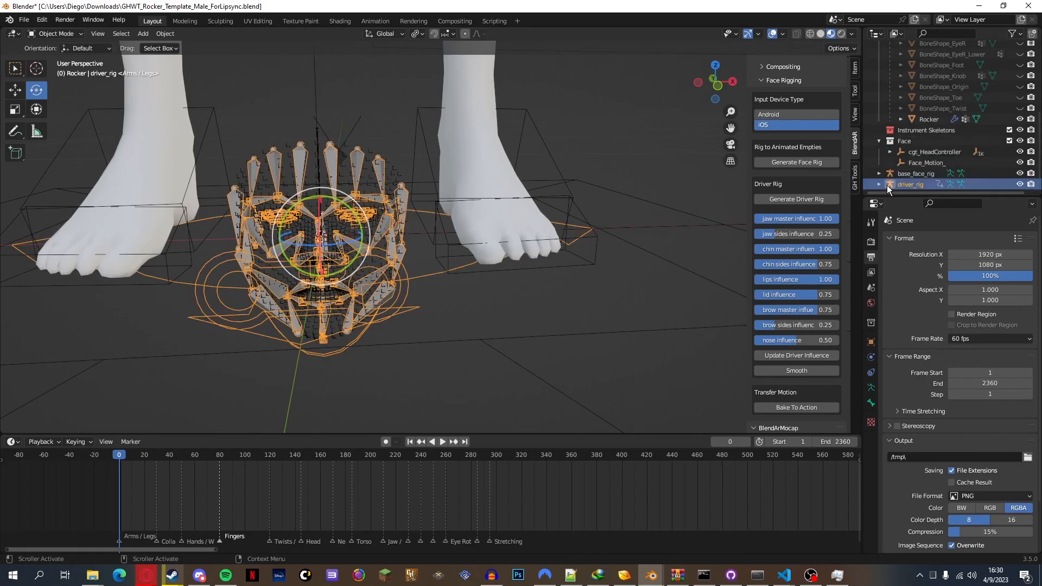
Select cgt_HeadController, Face_Motion_, base_face_rig and driver_rig and raise them along Z by about 1.6 m to the character's head
{"action": "left_click", "coordinate": [935, 152], "text": "shift"}
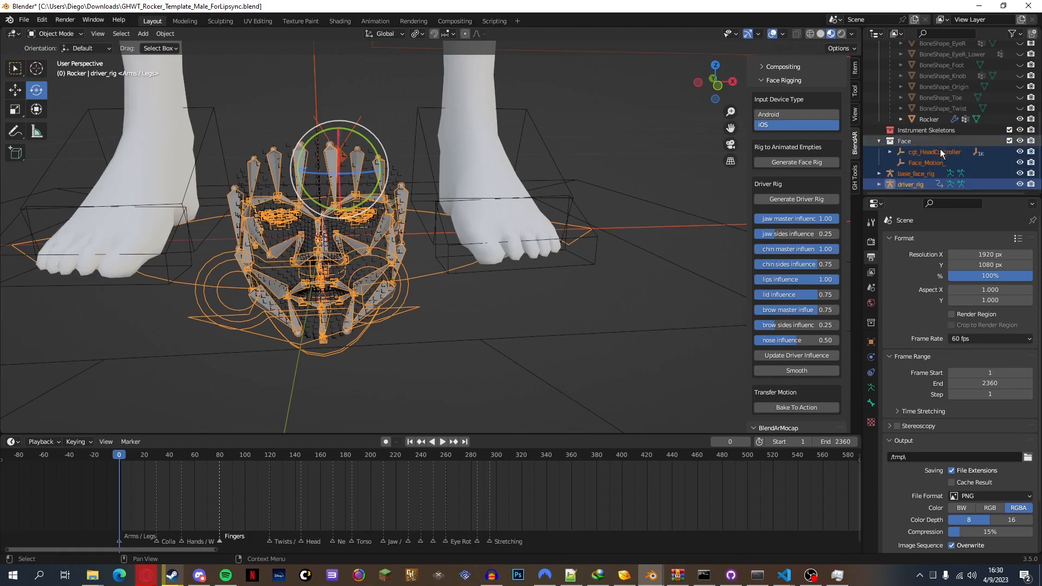
{"action": "scroll", "coordinate": [649, 168], "scroll_direction": "down", "scroll_amount": 5}
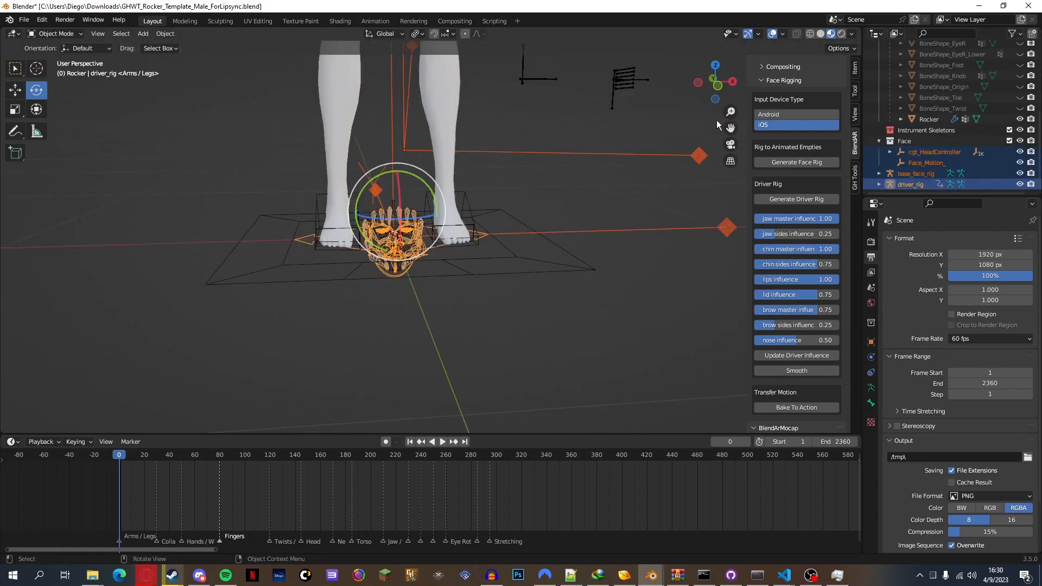
{"action": "left_click_drag", "start_coordinate": [718, 89], "coordinate": [709, 88]}
{"action": "left_click_drag", "start_coordinate": [731, 129], "coordinate": [860, 148]}
{"action": "left_click", "coordinate": [15, 90]}
{"action": "left_click_drag", "start_coordinate": [427, 189], "coordinate": [428, 70]}
{"action": "scroll", "coordinate": [543, 84], "scroll_direction": "down", "scroll_amount": 7}
{"action": "left_click_drag", "start_coordinate": [731, 128], "coordinate": [742, 225]}
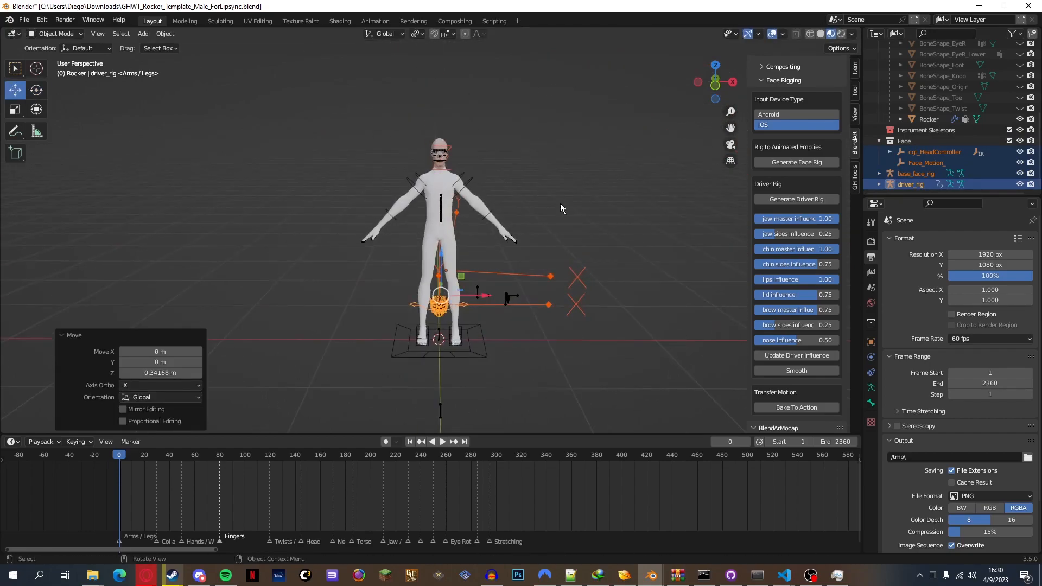
{"action": "left_click_drag", "start_coordinate": [435, 260], "coordinate": [439, 117]}
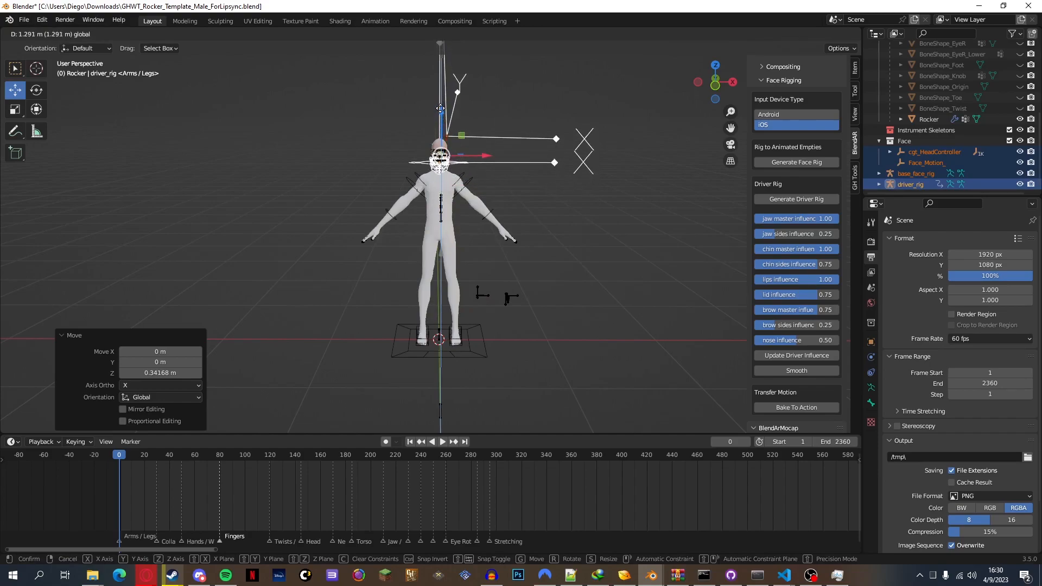
Raise the selected face capture objects about 0.059 m along Z in right orthographic view to match the head's height
{"action": "scroll", "coordinate": [545, 80], "scroll_direction": "up", "scroll_amount": 5}
{"action": "left_click_drag", "start_coordinate": [731, 126], "coordinate": [732, 127]}
{"action": "left_click_drag", "start_coordinate": [732, 128], "coordinate": [730, 180]}
{"action": "left_click", "coordinate": [731, 161]}
{"action": "left_click_drag", "start_coordinate": [719, 90], "coordinate": [719, 80]}
{"action": "left_click_drag", "start_coordinate": [730, 128], "coordinate": [730, 47]}
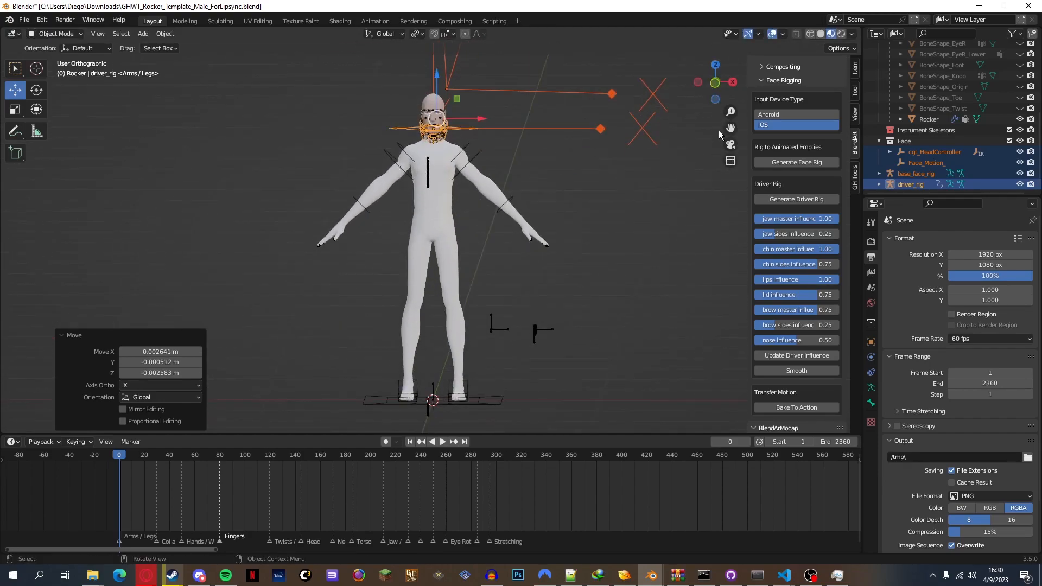
{"action": "left_click", "coordinate": [731, 161]}
{"action": "left_click_drag", "start_coordinate": [721, 93], "coordinate": [782, 163]}
{"action": "left_click_drag", "start_coordinate": [730, 128], "coordinate": [735, 130]}
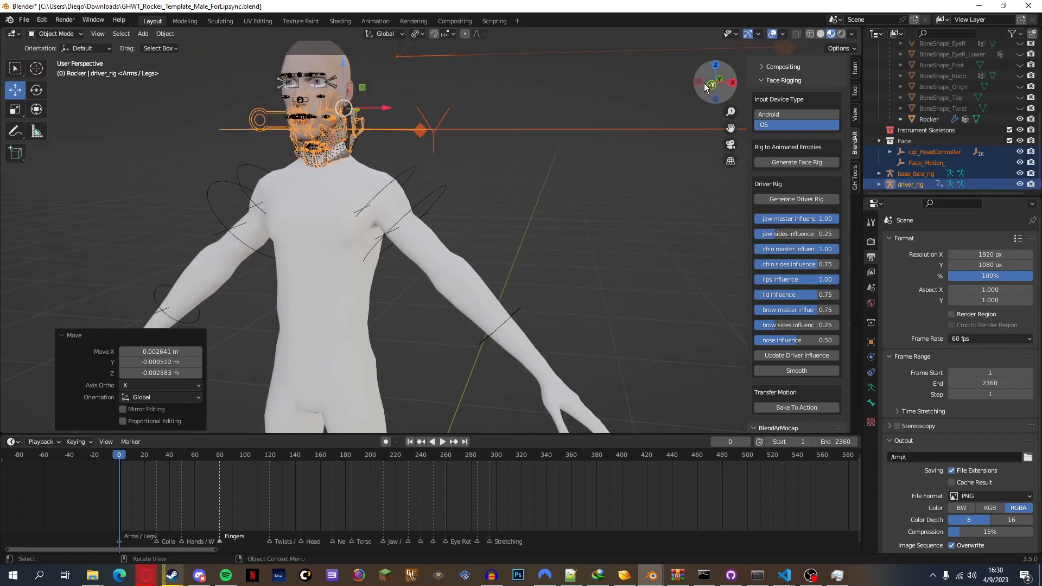
{"action": "left_click", "coordinate": [732, 83]}
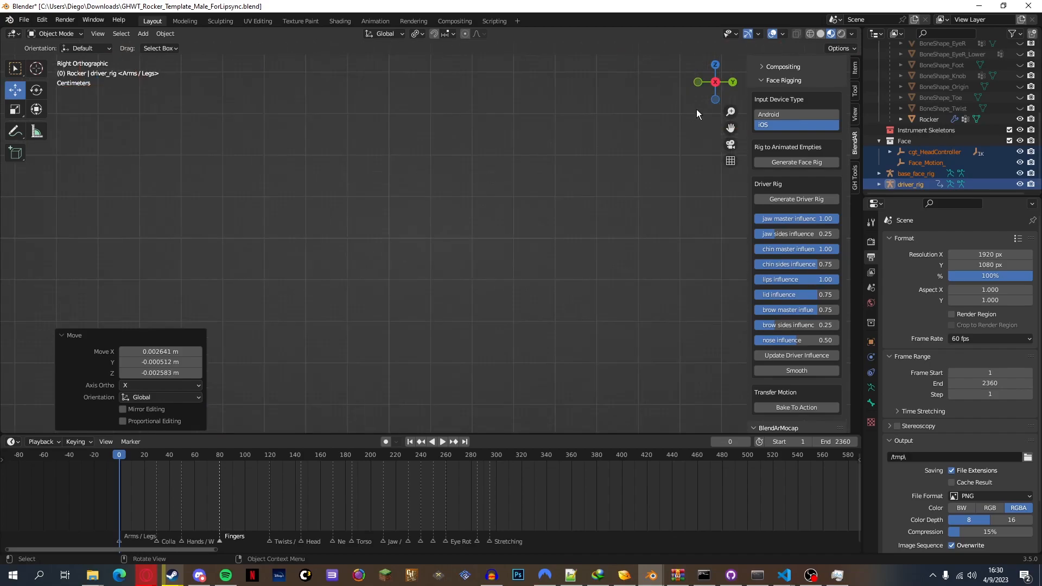
{"action": "left_click_drag", "start_coordinate": [727, 132], "coordinate": [492, 196]}
{"action": "scroll", "coordinate": [491, 196], "scroll_direction": "up", "scroll_amount": 4}
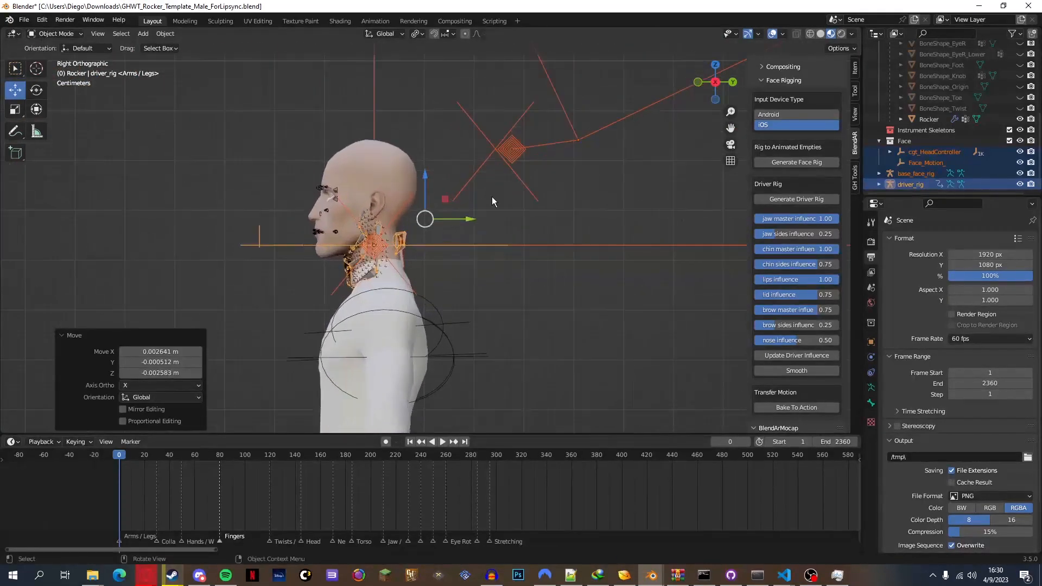
{"action": "left_click_drag", "start_coordinate": [426, 162], "coordinate": [426, 111]}
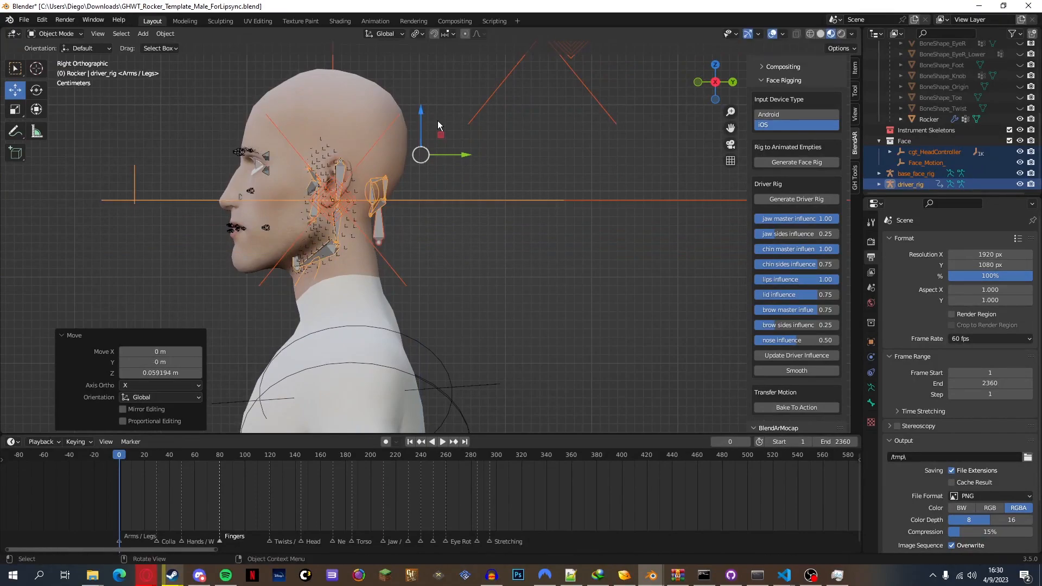
Shift the face capture objects forward along Y onto the character's face and lower them about 0.003 m
{"action": "left_click_drag", "start_coordinate": [452, 152], "coordinate": [397, 151]}
{"action": "left_click_drag", "start_coordinate": [359, 109], "coordinate": [380, 113]}
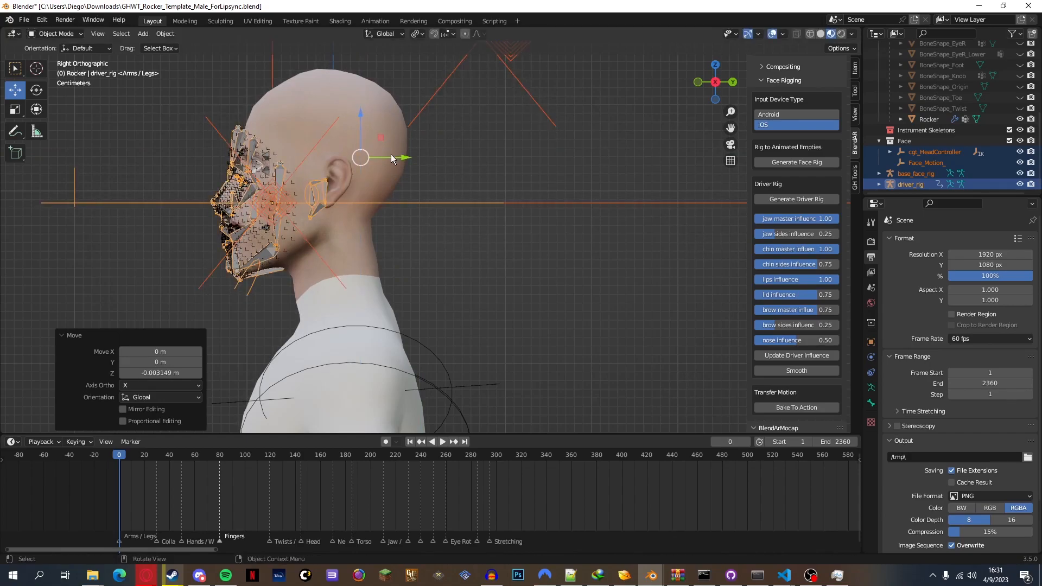
{"action": "left_click", "coordinate": [393, 156]}
Move the face capture objects along X so they stand beside the character's head, clear of the mesh
{"action": "mouse_move", "coordinate": [715, 81]}
{"action": "left_mouse_down"}
{"action": "mouse_move", "coordinate": [701, 84]}
{"action": "mouse_move", "coordinate": [720, 83]}
{"action": "left_mouse_up"}
{"action": "scroll", "coordinate": [723, 99], "scroll_direction": "down", "scroll_amount": 5}
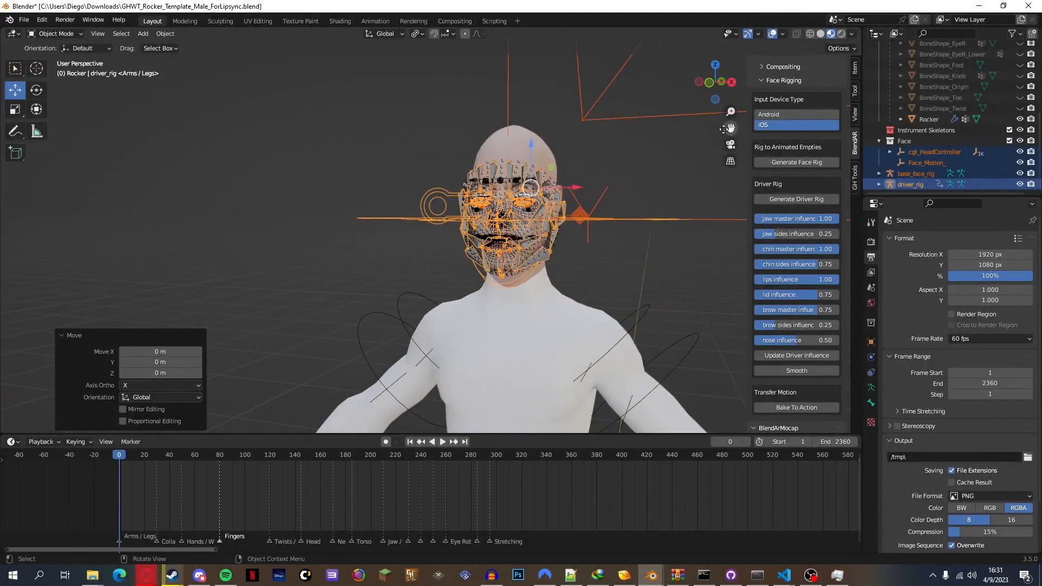
{"action": "left_click_drag", "start_coordinate": [731, 128], "coordinate": [667, 132]}
{"action": "left_click_drag", "start_coordinate": [716, 82], "coordinate": [733, 83]}
{"action": "left_click_drag", "start_coordinate": [511, 188], "coordinate": [648, 188]}
{"action": "mouse_move", "coordinate": [716, 81]}
{"action": "left_mouse_down"}
{"action": "mouse_move", "coordinate": [728, 77]}
{"action": "mouse_move", "coordinate": [712, 73]}
{"action": "left_mouse_up"}
{"action": "left_click_drag", "start_coordinate": [730, 128], "coordinate": [592, 129]}
{"action": "left_click_drag", "start_coordinate": [705, 81], "coordinate": [723, 87]}
{"action": "left_click_drag", "start_coordinate": [549, 188], "coordinate": [541, 188]}
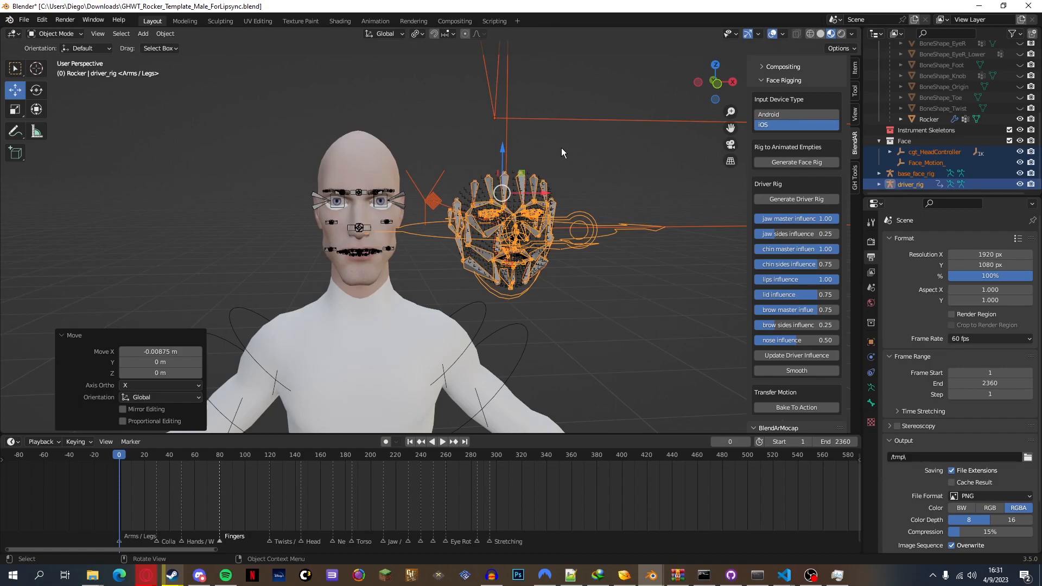
Hide the Rocker mesh in the viewport and select PlayerArmature through its head bones
{"action": "left_click_drag", "start_coordinate": [722, 69], "coordinate": [650, 105]}
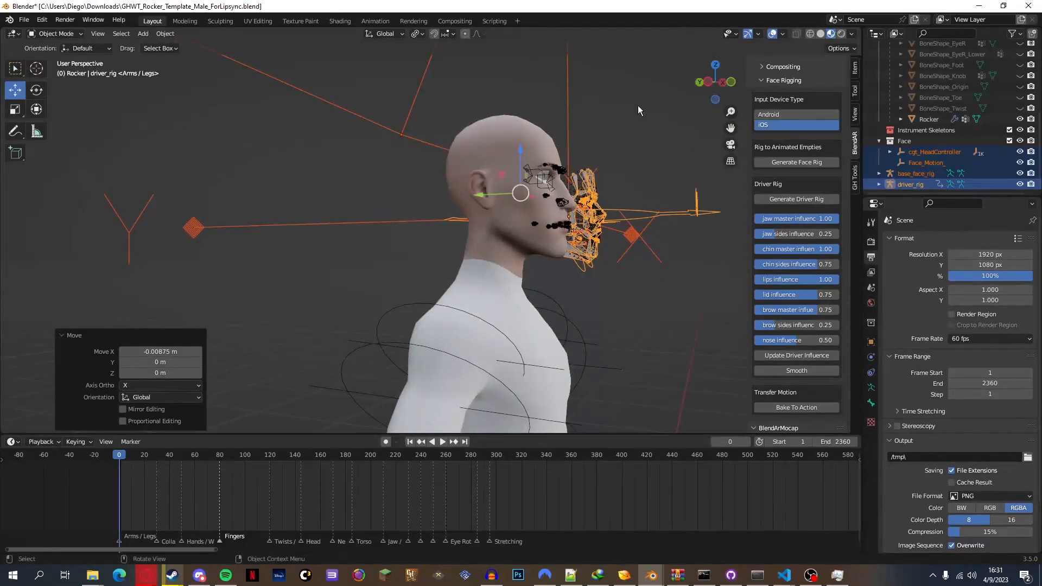
{"action": "scroll", "coordinate": [699, 96], "scroll_direction": "up", "scroll_amount": 5}
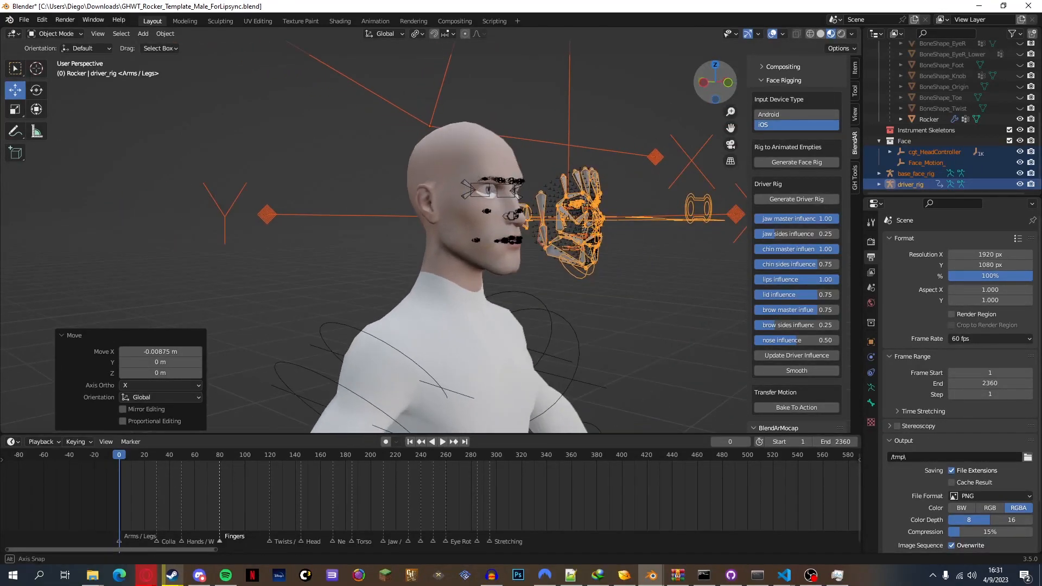
{"action": "left_click_drag", "start_coordinate": [730, 128], "coordinate": [478, 227]}
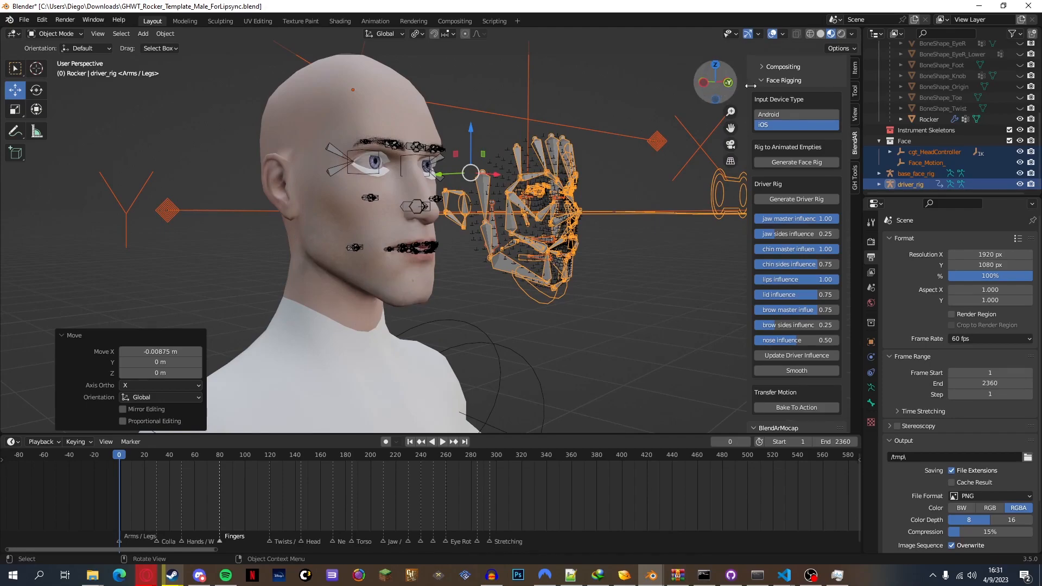
{"action": "left_click", "coordinate": [1021, 119]}
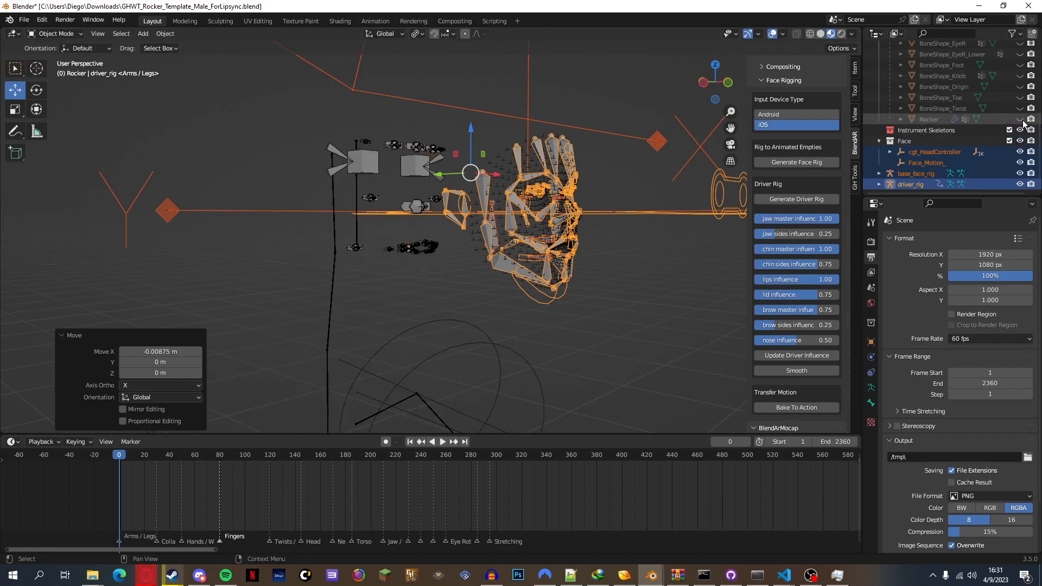
{"action": "left_click", "coordinate": [363, 218]}
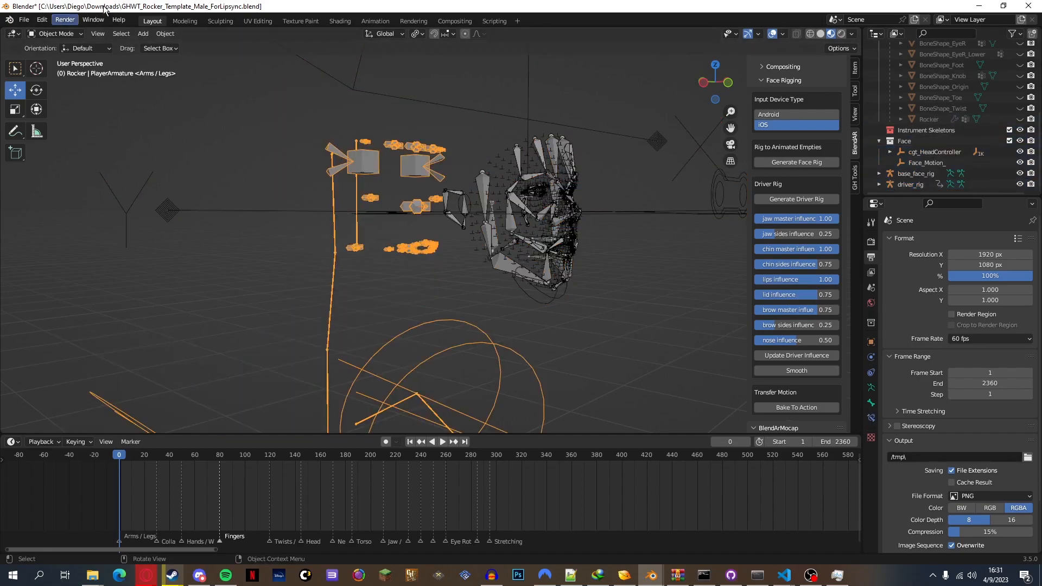
Add a Plain Axes empty at the 3D cursor, by the PlayerArmature's jaw
{"action": "scroll", "coordinate": [387, 170], "scroll_direction": "up", "scroll_amount": 3}
{"action": "scroll", "coordinate": [386, 170], "scroll_direction": "up", "scroll_amount": 2}
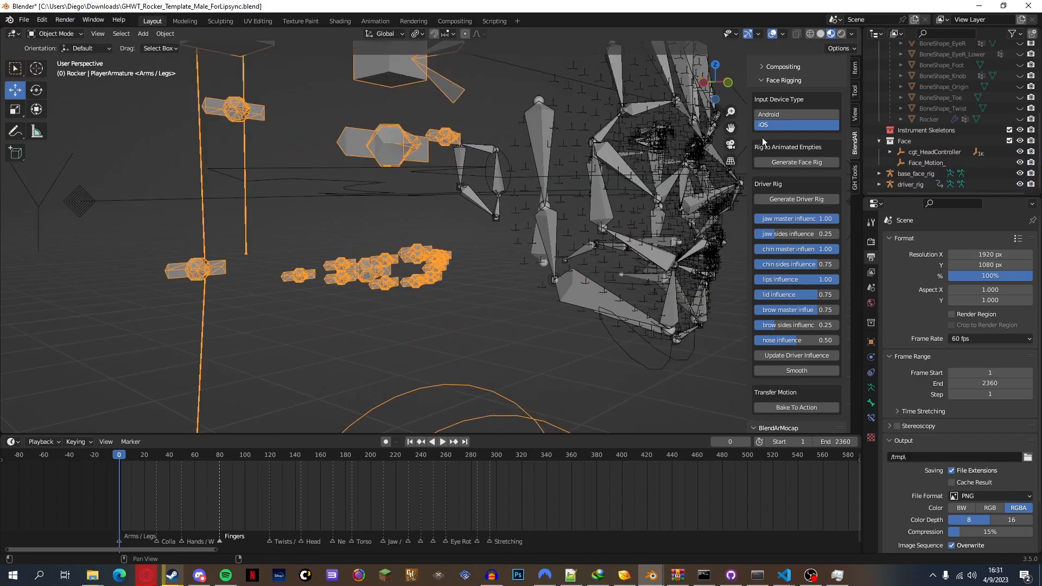
{"action": "left_click_drag", "start_coordinate": [731, 129], "coordinate": [732, 126]}
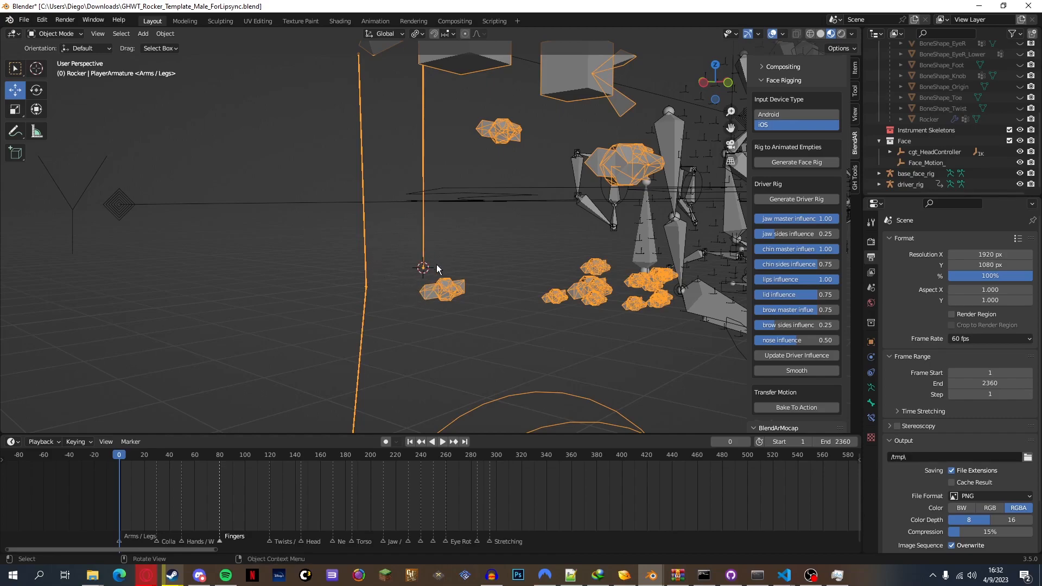
{"action": "left_click", "coordinate": [145, 36]}
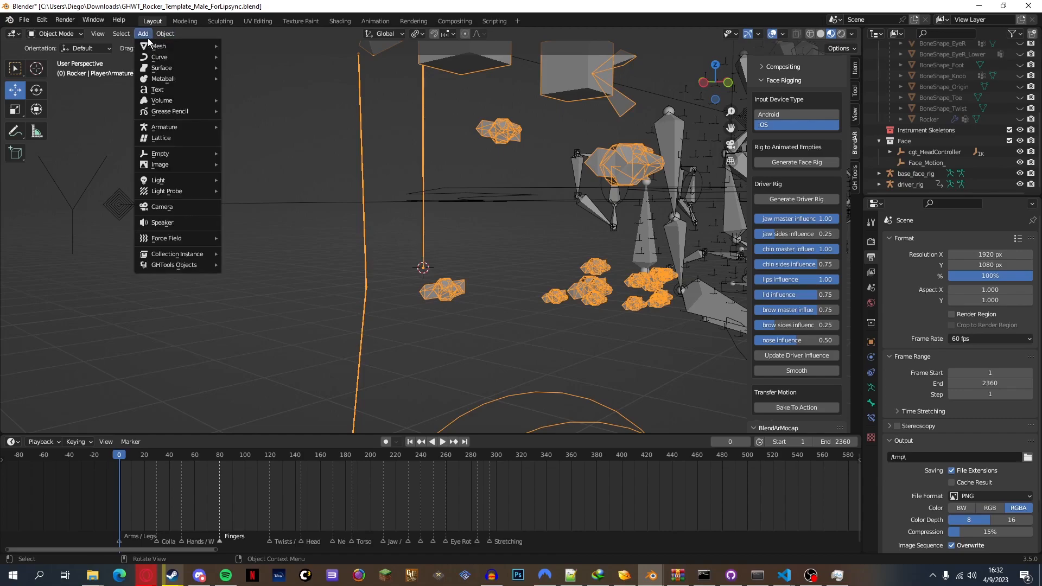
{"action": "mouse_move", "coordinate": [184, 153]}
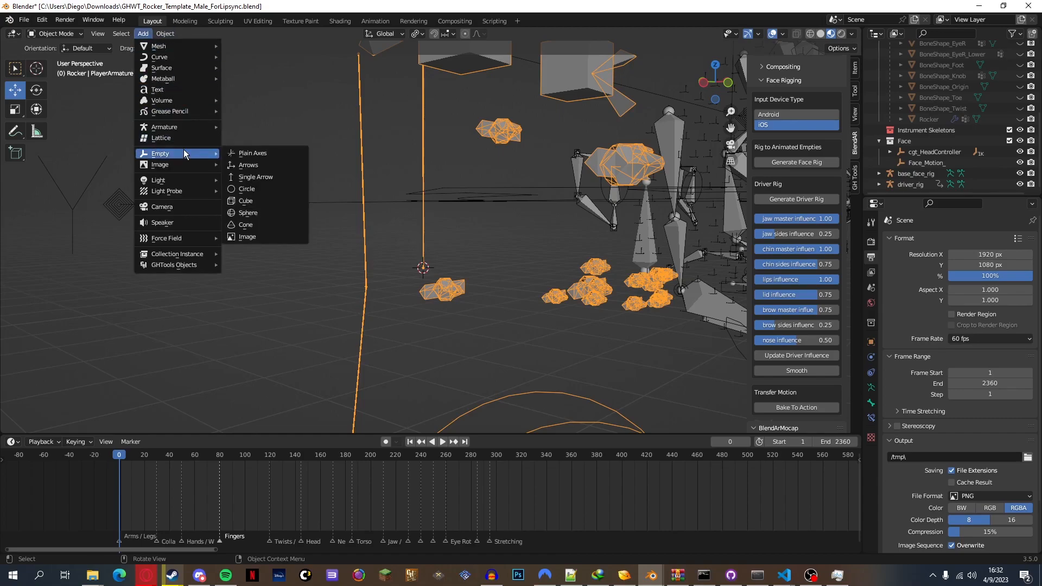
{"action": "left_click", "coordinate": [143, 34]}
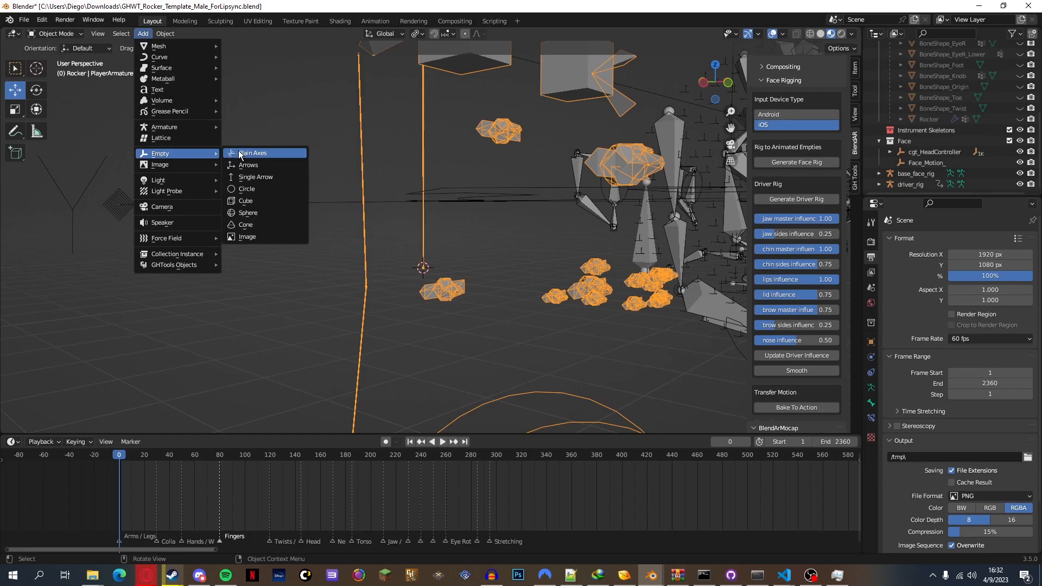
{"action": "left_click", "coordinate": [240, 154]}
{"action": "scroll", "coordinate": [339, 165], "scroll_direction": "down", "scroll_amount": 3}
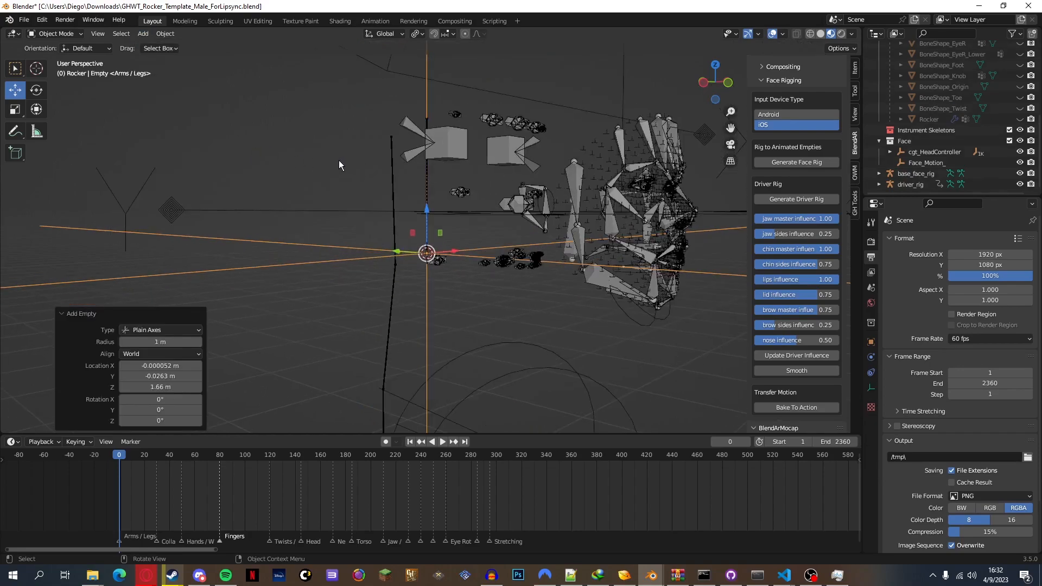
Set the new empty's display size to 0.02 m
{"action": "scroll", "coordinate": [339, 161], "scroll_direction": "up", "scroll_amount": 3}
{"action": "left_click", "coordinate": [871, 387]}
{"action": "left_click", "coordinate": [985, 268]}
{"action": "key", "text": "BackSpace"}
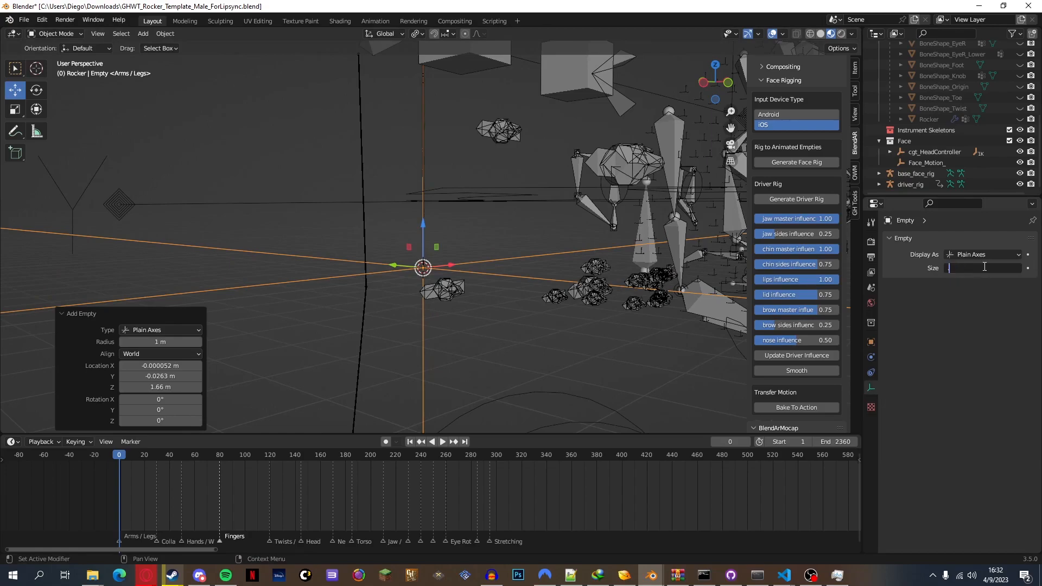
{"action": "key", "text": "Return"}
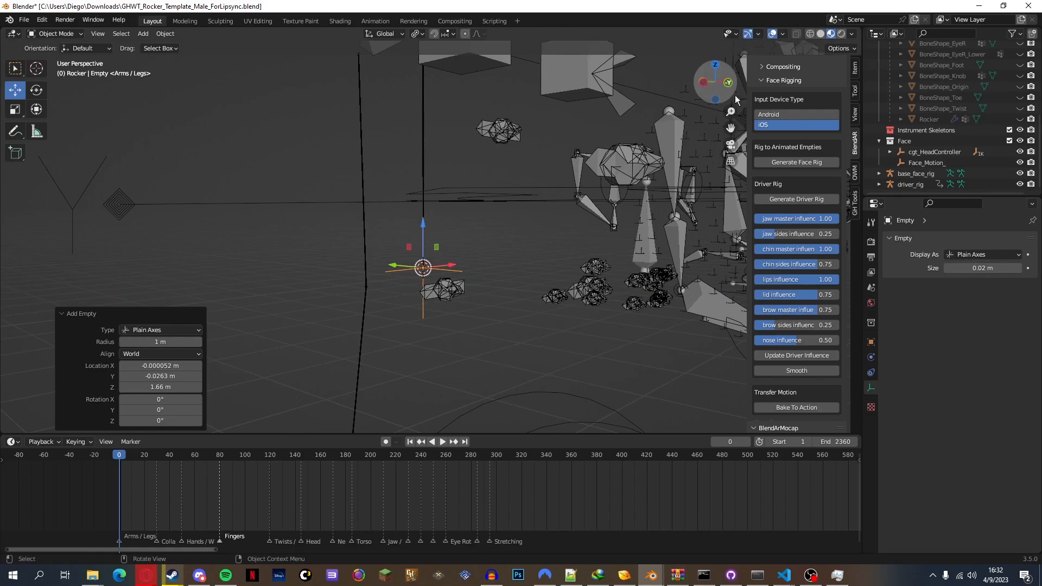
Rename the new empty as JawPointer
{"action": "scroll", "coordinate": [923, 82], "scroll_direction": "up", "scroll_amount": 6}
{"action": "double_click", "coordinate": [923, 75]}
{"action": "scroll", "coordinate": [926, 72], "scroll_direction": "up", "scroll_amount": 1}
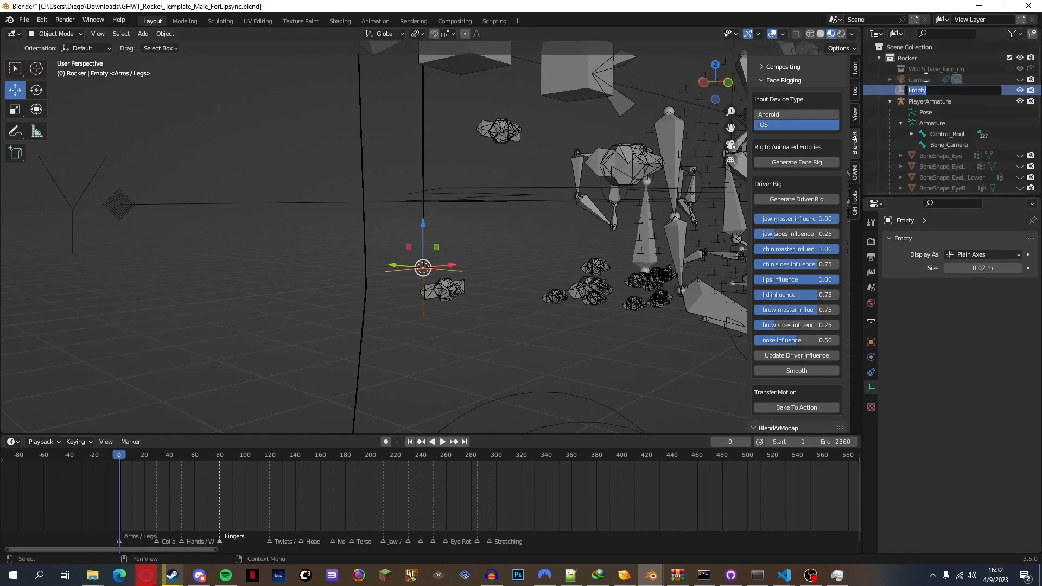
{"action": "type", "text": "JawPointer"}
{"action": "key", "text": "Return"}
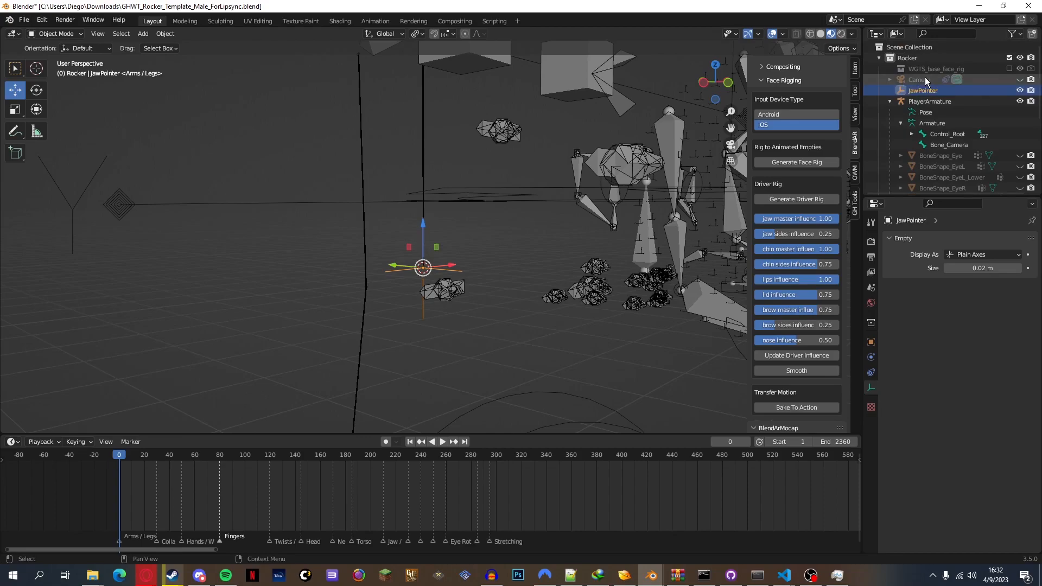
Move JawPointer about -0.139 m along Y, out in front of the face
{"action": "mouse_move", "coordinate": [718, 86]}
{"action": "left_mouse_down"}
{"action": "mouse_move", "coordinate": [702, 95]}
{"action": "mouse_move", "coordinate": [720, 81]}
{"action": "left_mouse_up"}
{"action": "scroll", "coordinate": [950, 136], "scroll_direction": "down", "scroll_amount": 6}
{"action": "left_click_drag", "start_coordinate": [357, 276], "coordinate": [635, 319]}
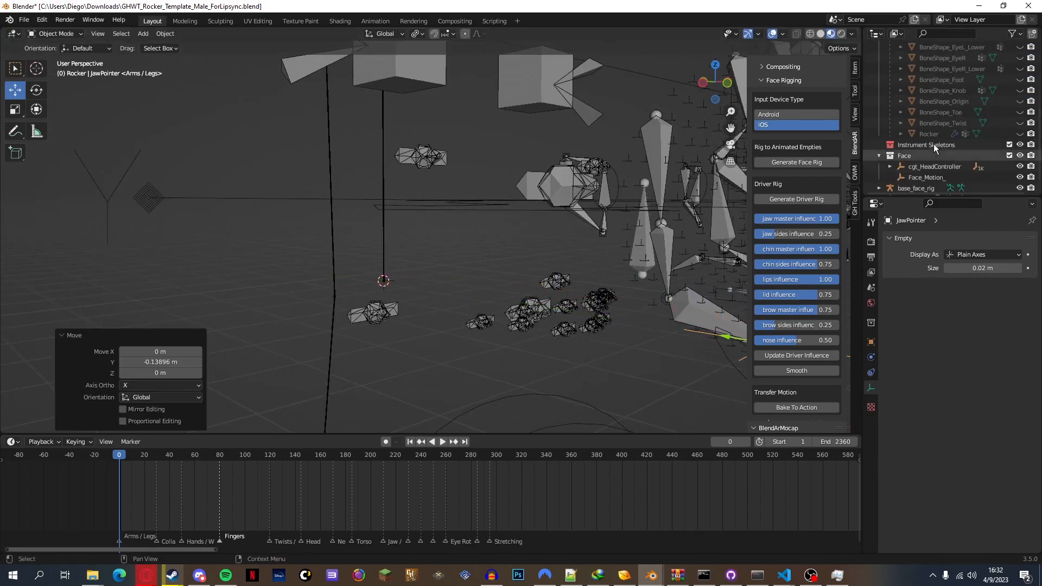
Unhide the Rocker mesh and move JawPointer about 0.015 m back along Y toward the mouth in top orthographic view
{"action": "left_click", "coordinate": [1021, 134]}
{"action": "scroll", "coordinate": [624, 113], "scroll_direction": "down", "scroll_amount": 6}
{"action": "mouse_move", "coordinate": [728, 73]}
{"action": "left_mouse_down"}
{"action": "mouse_move", "coordinate": [725, 86]}
{"action": "mouse_move", "coordinate": [716, 75]}
{"action": "left_mouse_up"}
{"action": "left_click", "coordinate": [712, 69]}
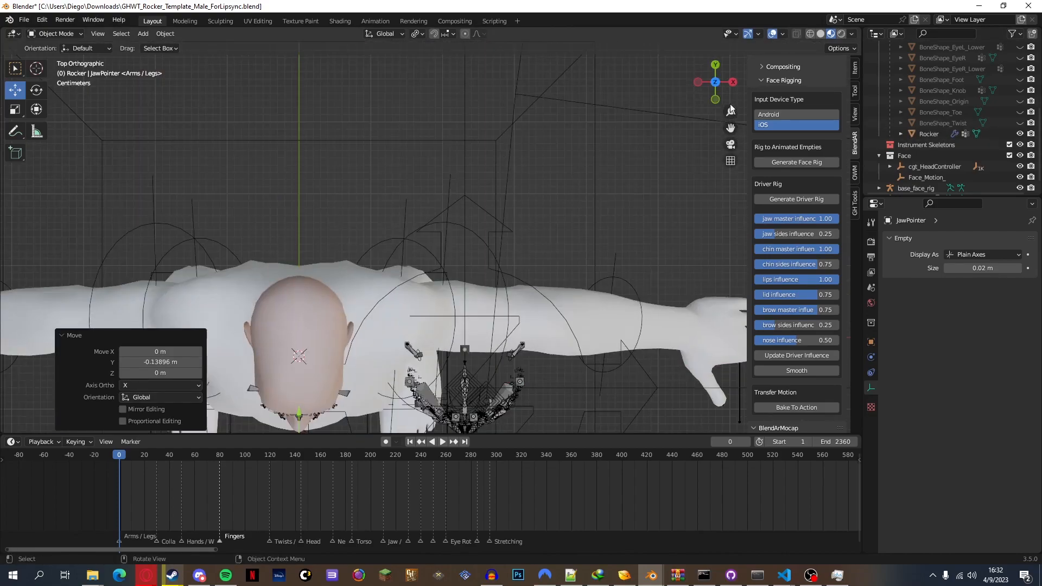
{"action": "left_click_drag", "start_coordinate": [730, 127], "coordinate": [836, 2]}
{"action": "scroll", "coordinate": [363, 233], "scroll_direction": "up", "scroll_amount": 6}
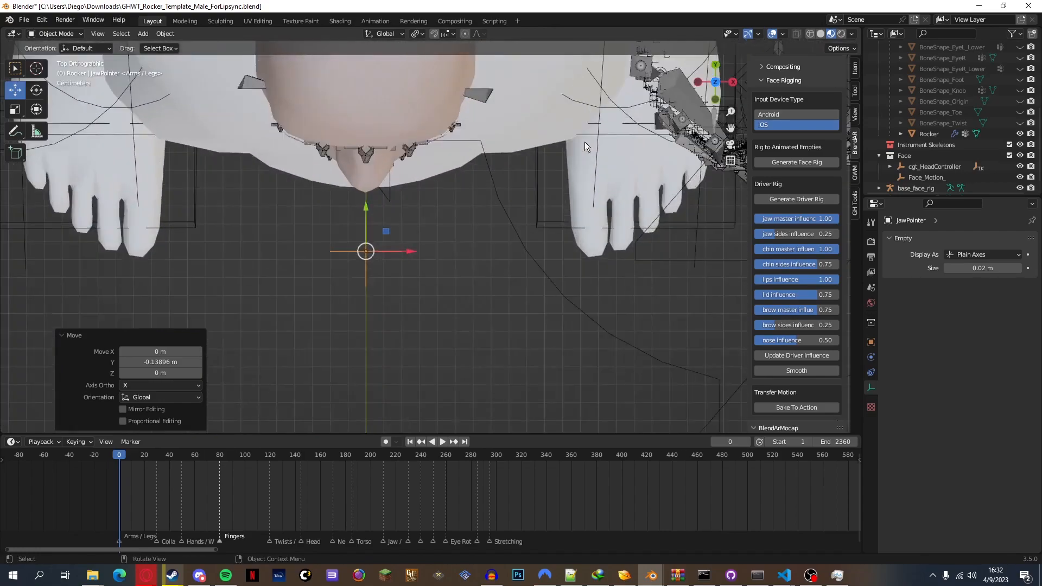
{"action": "left_click_drag", "start_coordinate": [351, 216], "coordinate": [361, 184]}
{"action": "mouse_move", "coordinate": [710, 90]}
{"action": "left_mouse_down"}
{"action": "mouse_move", "coordinate": [768, 25]}
{"action": "mouse_move", "coordinate": [828, 8]}
{"action": "mouse_move", "coordinate": [710, 90]}
{"action": "left_mouse_up"}
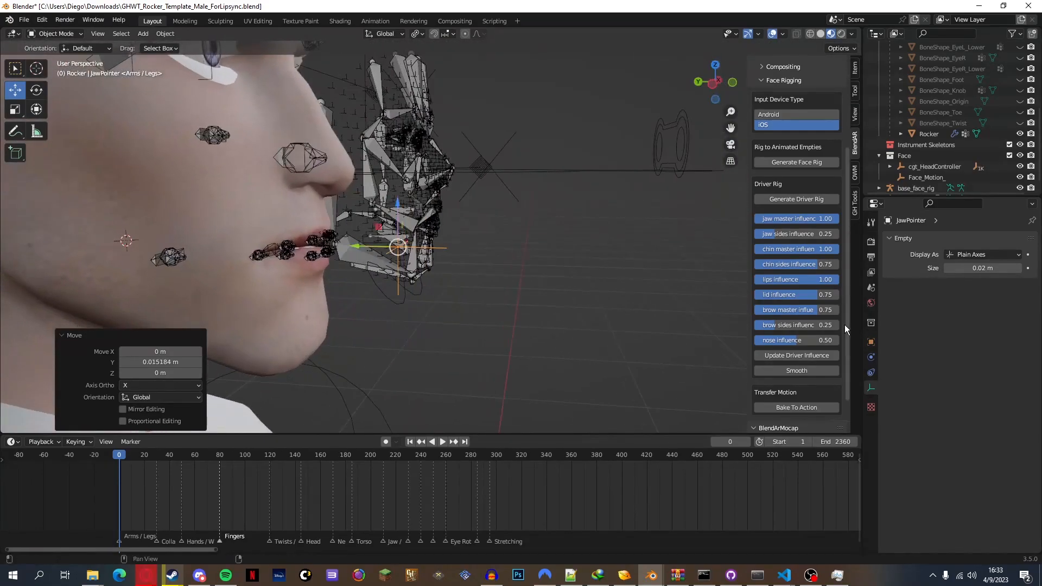
Add a Child Of constraint to JawPointer with driver_rig as its target
{"action": "left_click", "coordinate": [870, 372]}
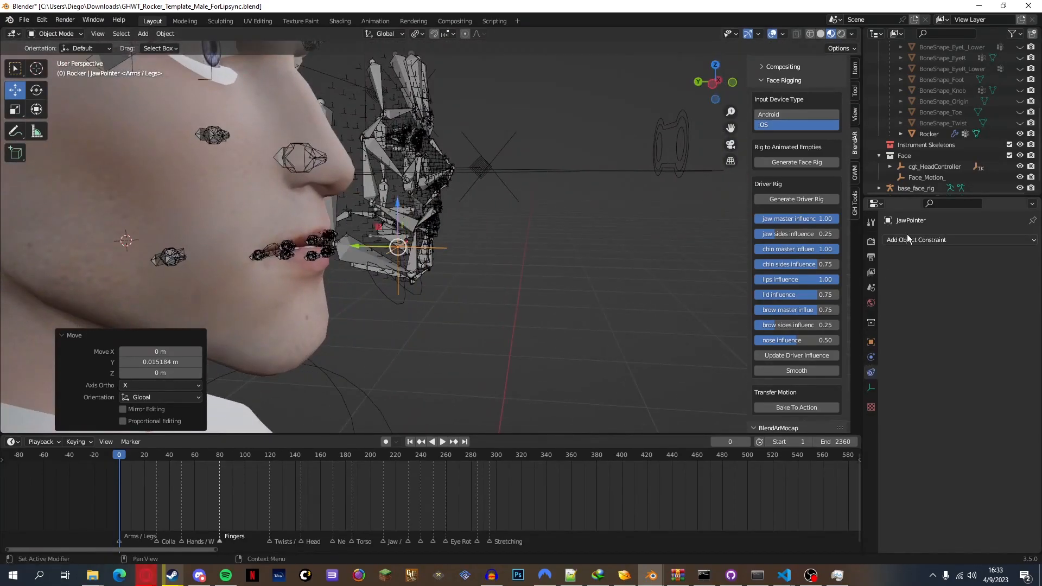
{"action": "left_click", "coordinate": [936, 239]}
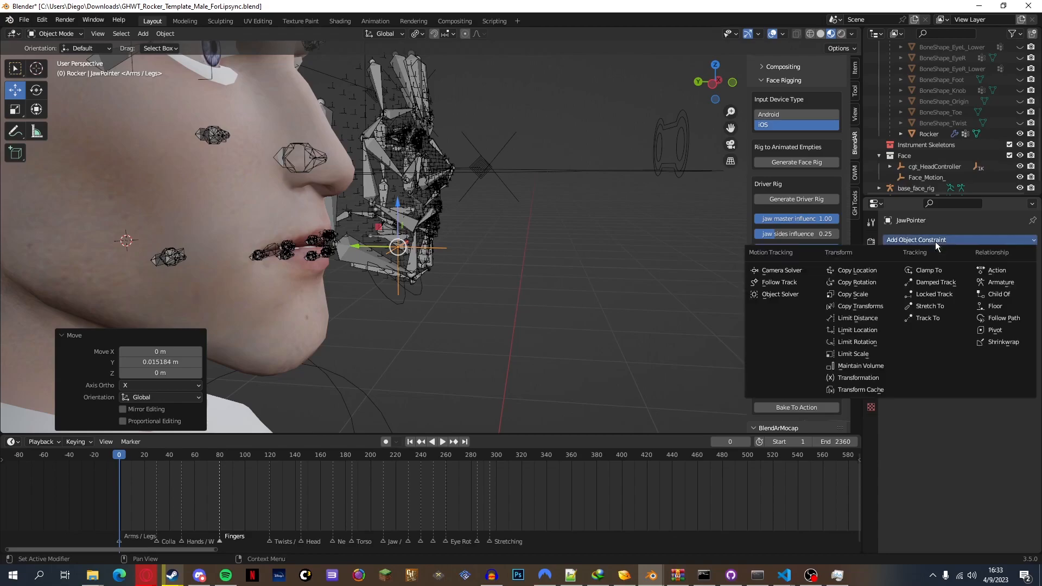
{"action": "left_click", "coordinate": [1010, 294]}
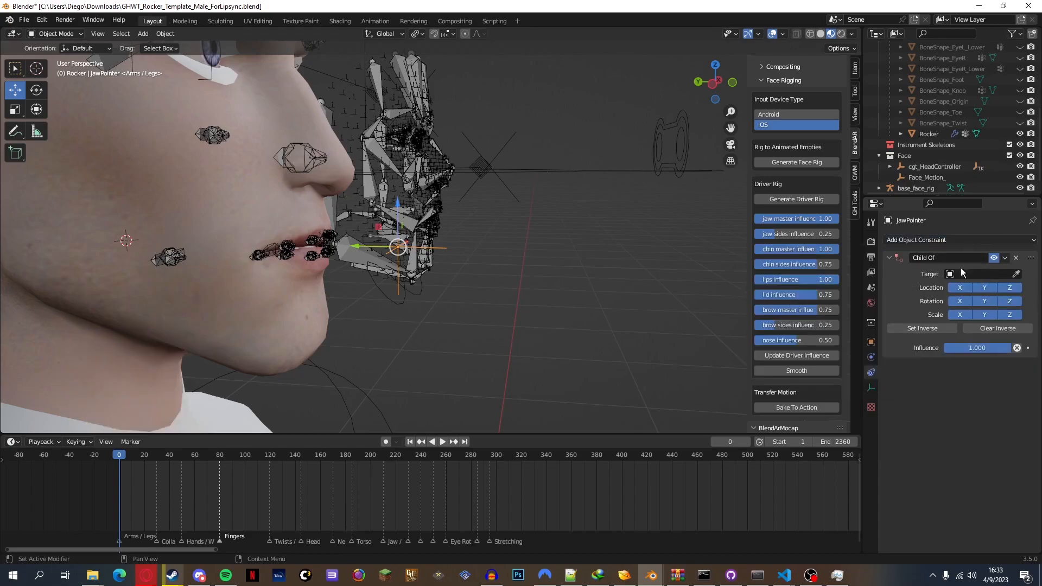
{"action": "left_click", "coordinate": [980, 276]}
{"action": "type", "text": "driv"}
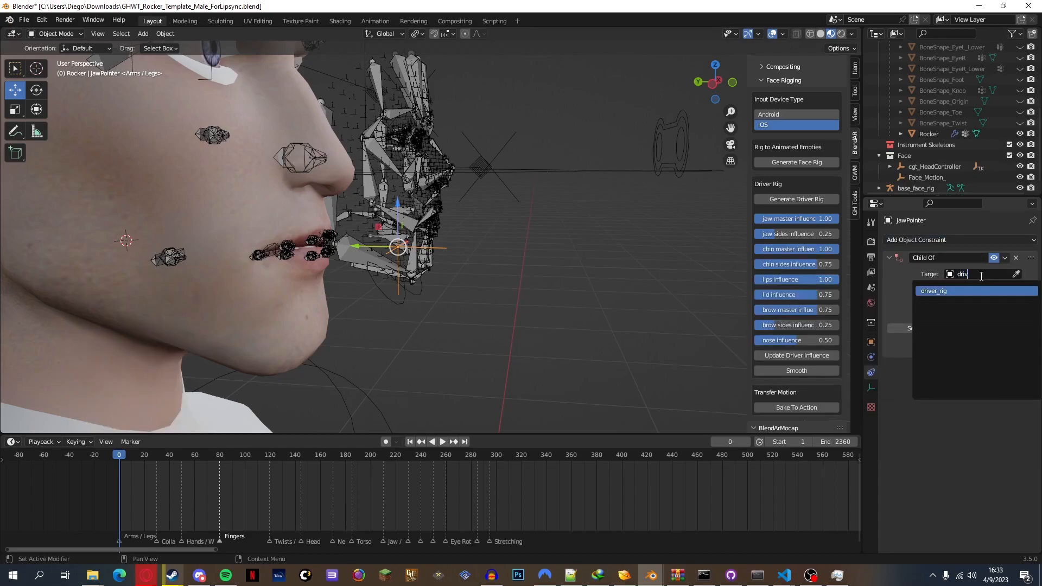
{"action": "key", "text": "Return"}
Set the Child Of constraint's bone to jaw.L.001
{"action": "left_click", "coordinate": [975, 286]}
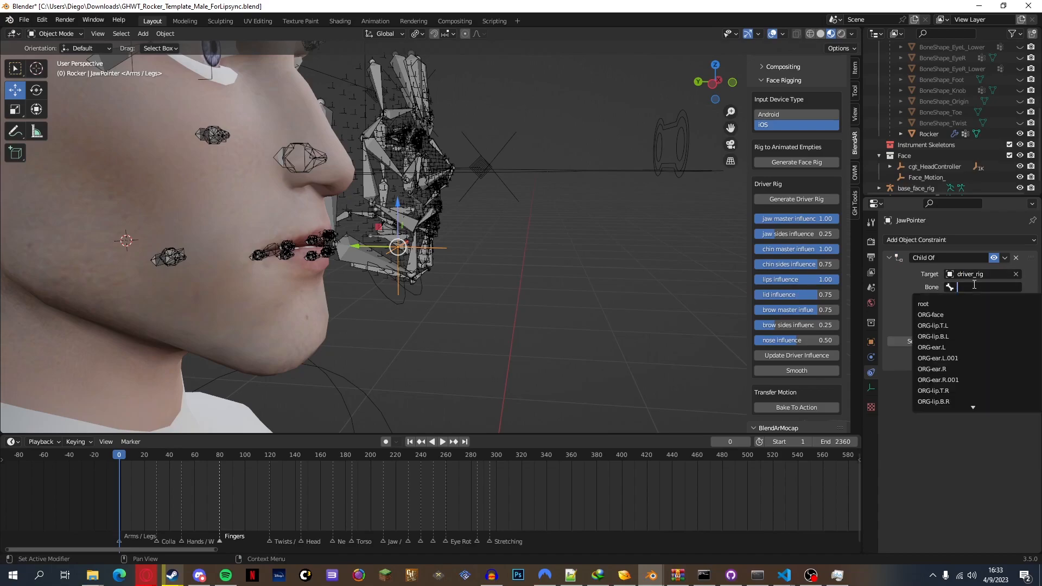
{"action": "type", "text": "jaw."}
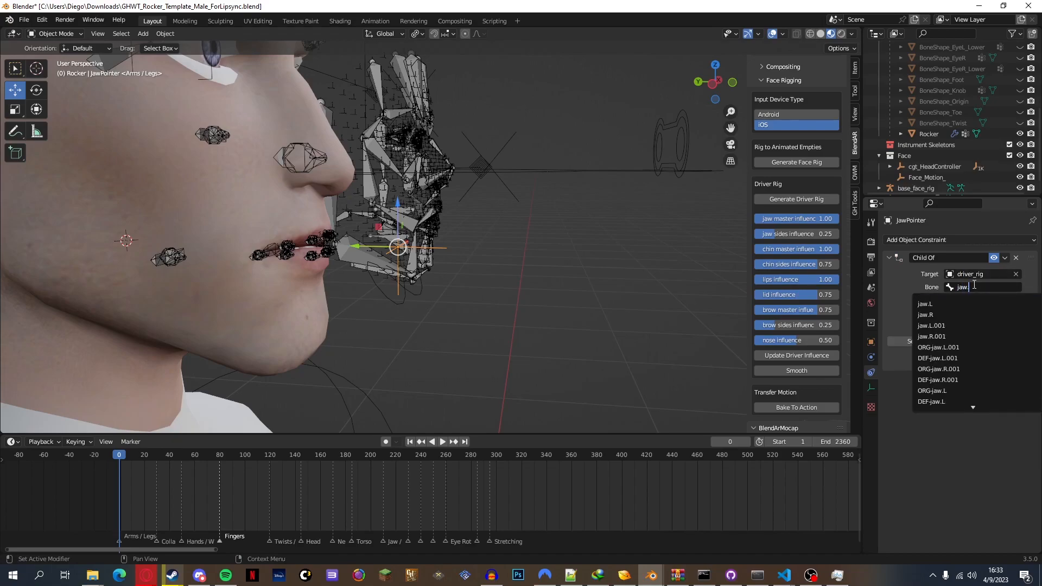
{"action": "key", "text": "Down"}
{"action": "key", "text": "Down"}
{"action": "key", "text": "Down"}
{"action": "key", "text": "Down"}
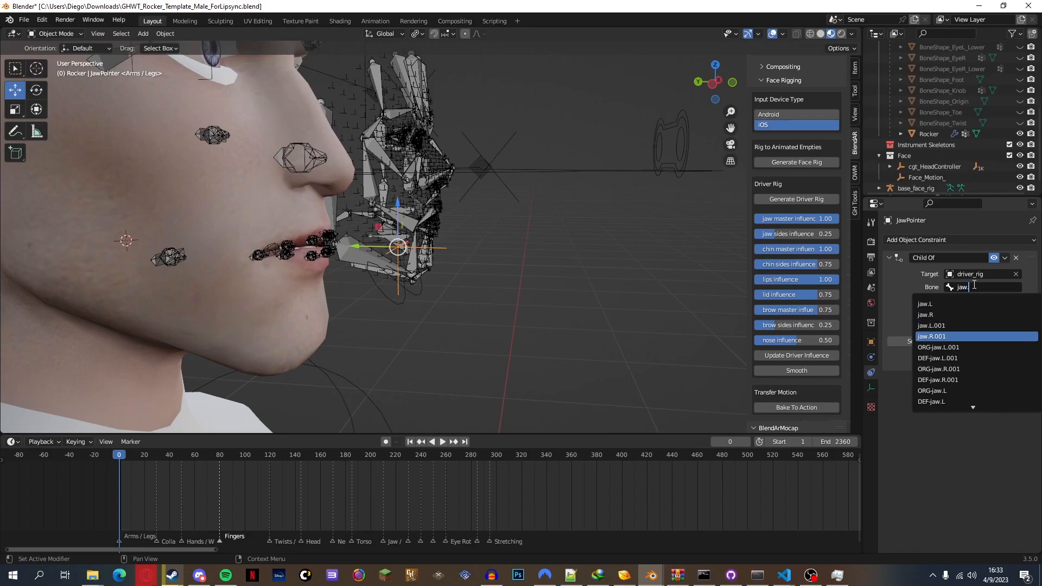
{"action": "key", "text": "Up"}
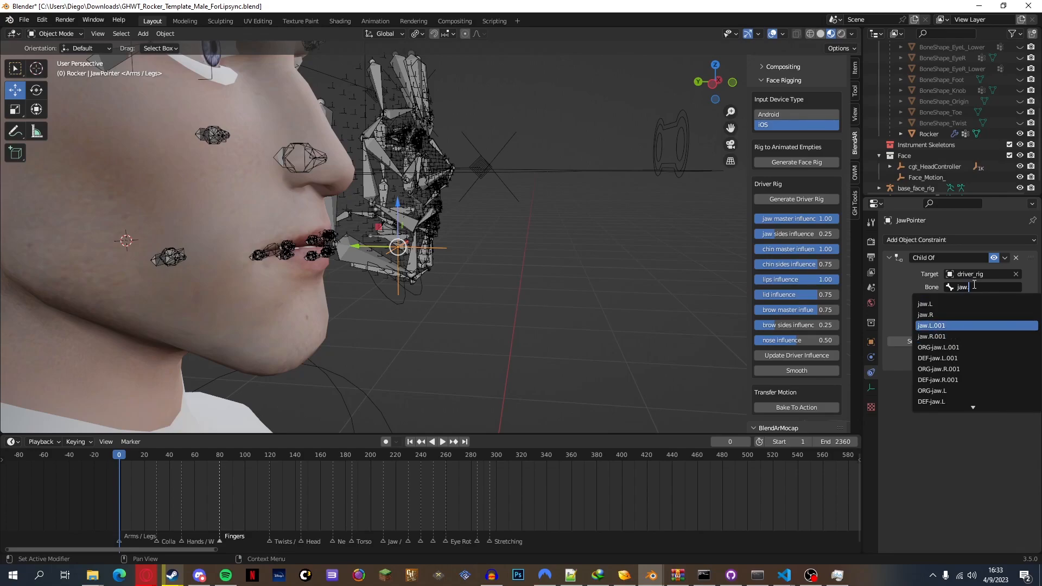
{"action": "key", "text": "Return"}
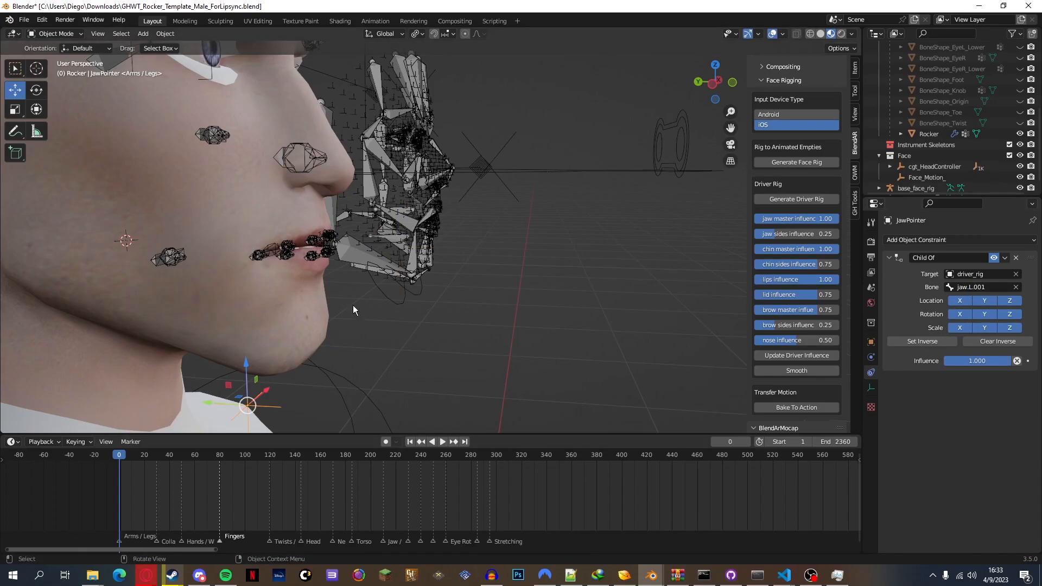
Apply Set Inverse on JawPointer's Child Of constraint to restore its position in front of the mouth
{"action": "scroll", "coordinate": [415, 227], "scroll_direction": "down", "scroll_amount": 3}
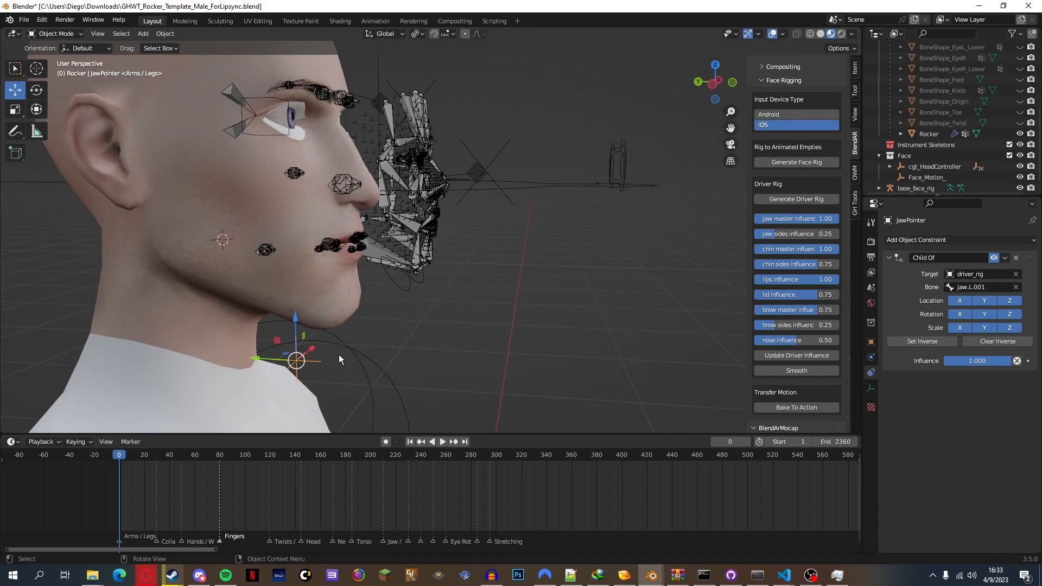
{"action": "left_click_drag", "start_coordinate": [715, 82], "coordinate": [629, 84]}
{"action": "left_click_drag", "start_coordinate": [703, 93], "coordinate": [561, 305]}
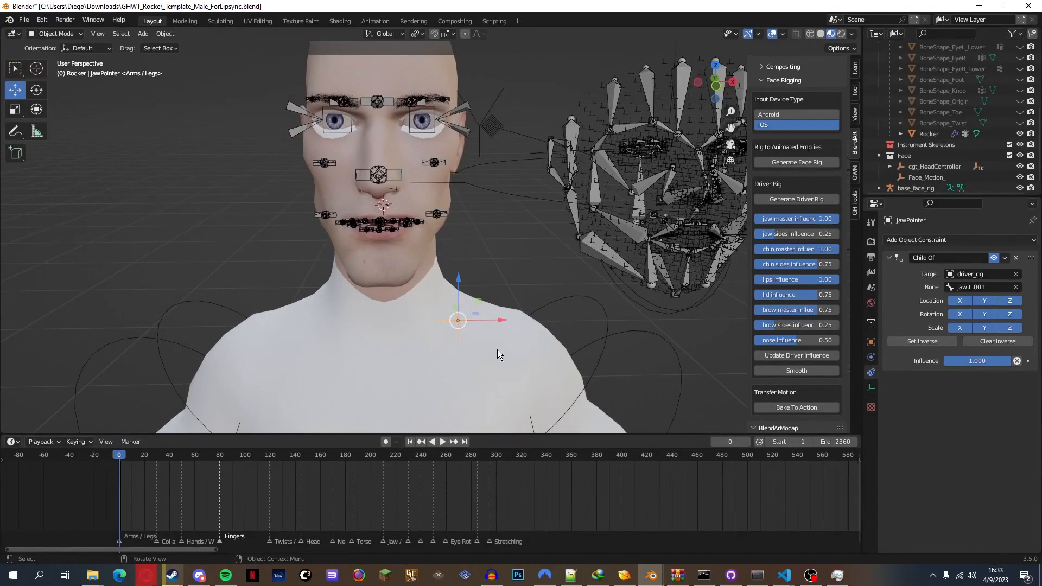
{"action": "left_click_drag", "start_coordinate": [706, 87], "coordinate": [684, 88]}
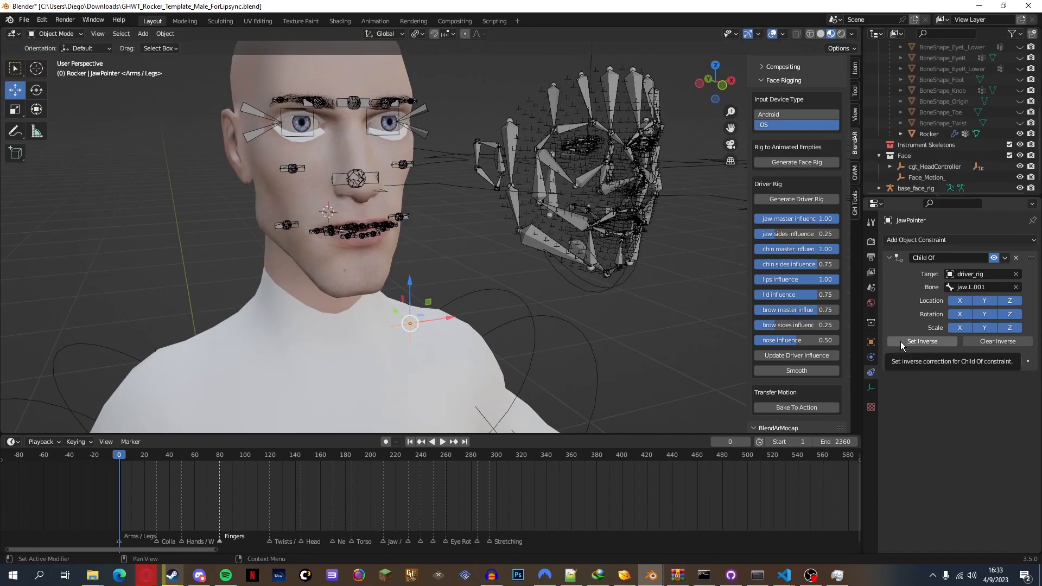
{"action": "left_click", "coordinate": [901, 341]}
{"action": "mouse_move", "coordinate": [716, 81]}
{"action": "left_mouse_down"}
{"action": "mouse_move", "coordinate": [657, 84]}
{"action": "mouse_move", "coordinate": [719, 76]}
{"action": "left_mouse_up"}
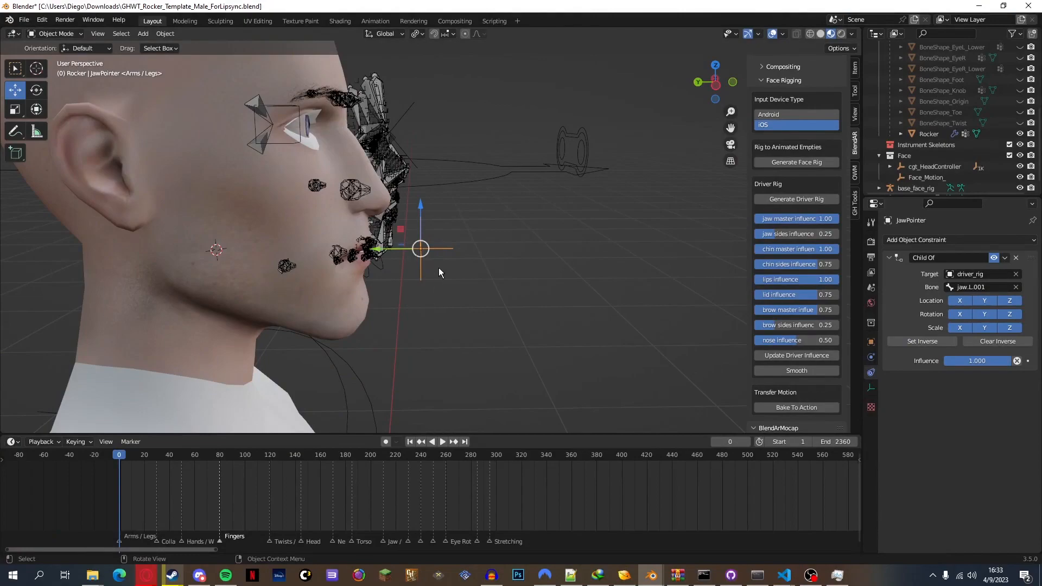
Play the animation to check how JawPointer follows the driver rig's jaw, then return to frame 0
{"action": "scroll", "coordinate": [571, 181], "scroll_direction": "up", "scroll_amount": 3}
{"action": "key", "text": "space"}
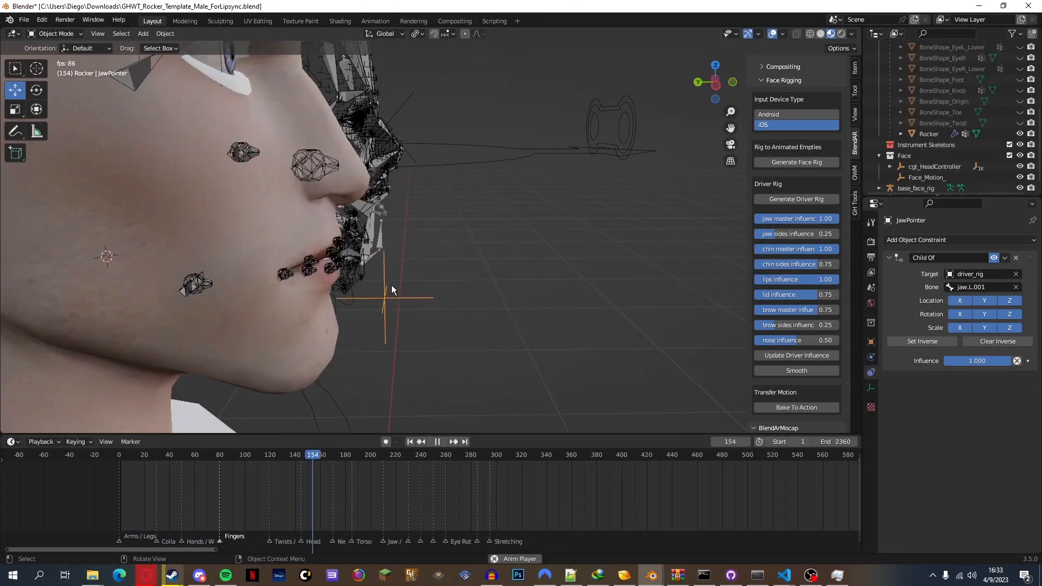
{"action": "left_click_drag", "start_coordinate": [701, 86], "coordinate": [667, 82]}
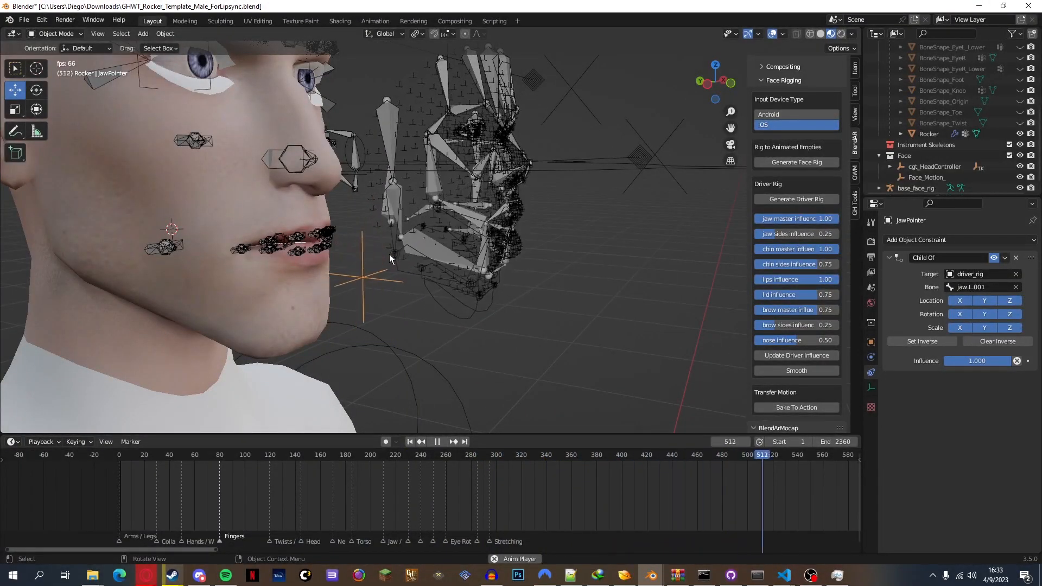
{"action": "key", "text": "space"}
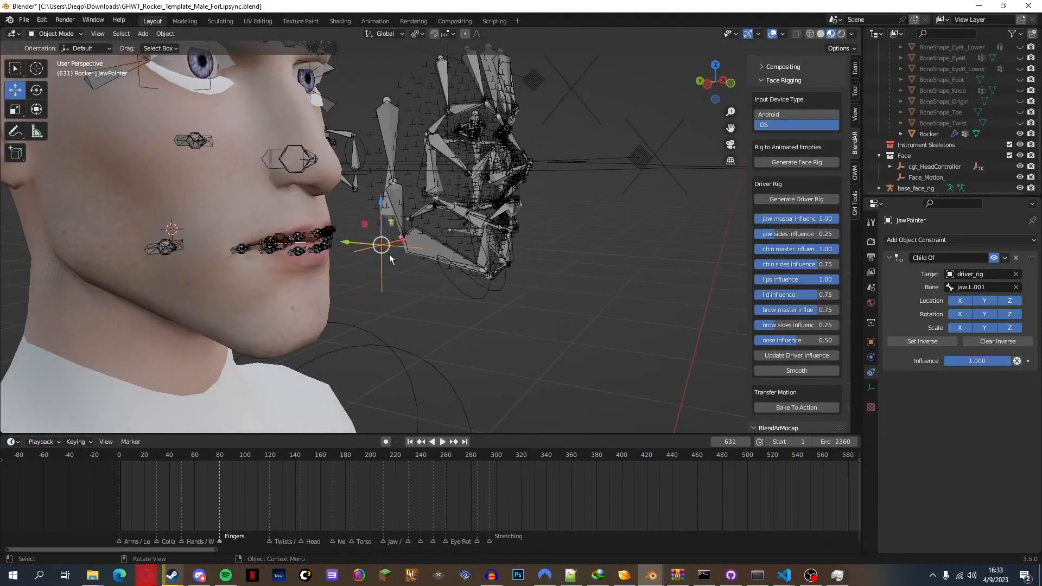
{"action": "left_click", "coordinate": [119, 457]}
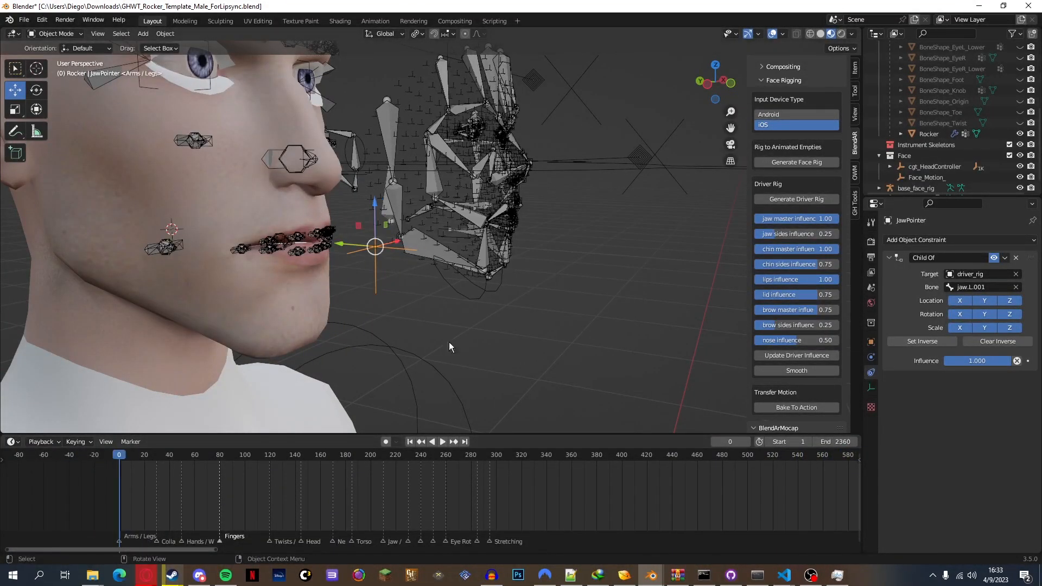
Select PlayerArmature and switch it to Pose Mode
{"action": "scroll", "coordinate": [890, 85], "scroll_direction": "up", "scroll_amount": 5}
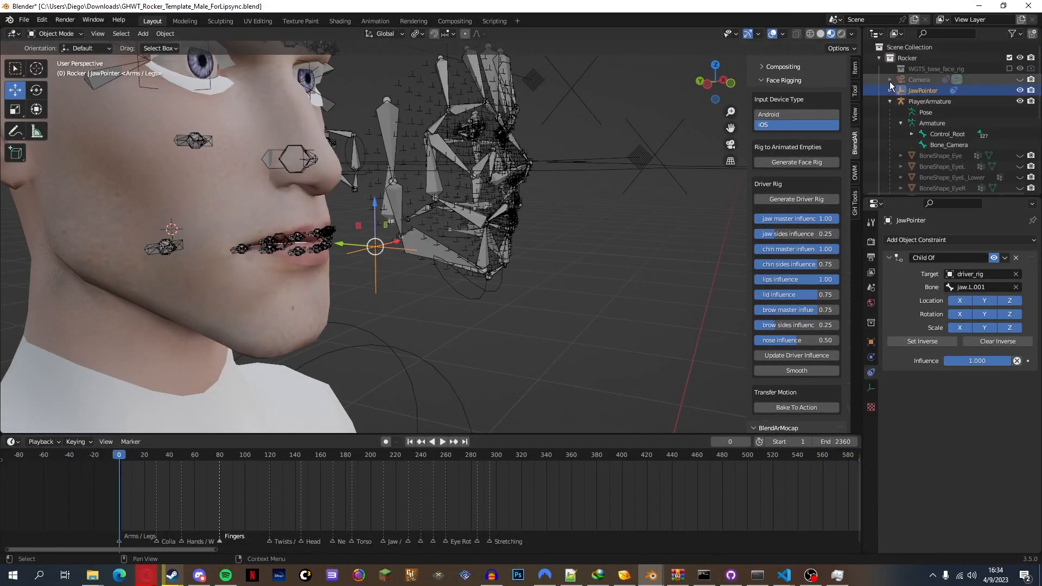
{"action": "left_click", "coordinate": [939, 102]}
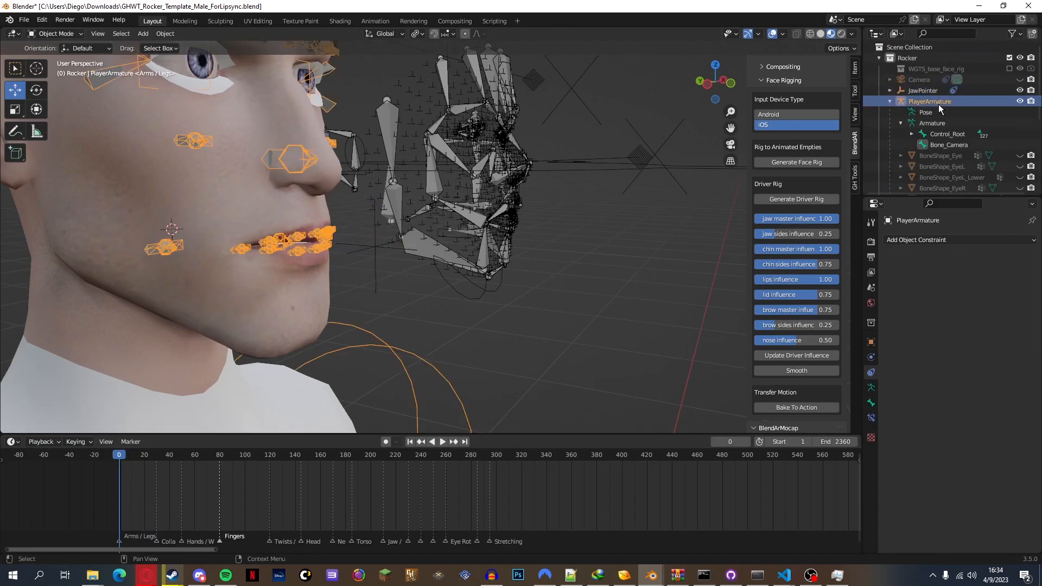
{"action": "left_click", "coordinate": [46, 35]}
{"action": "left_click", "coordinate": [59, 69]}
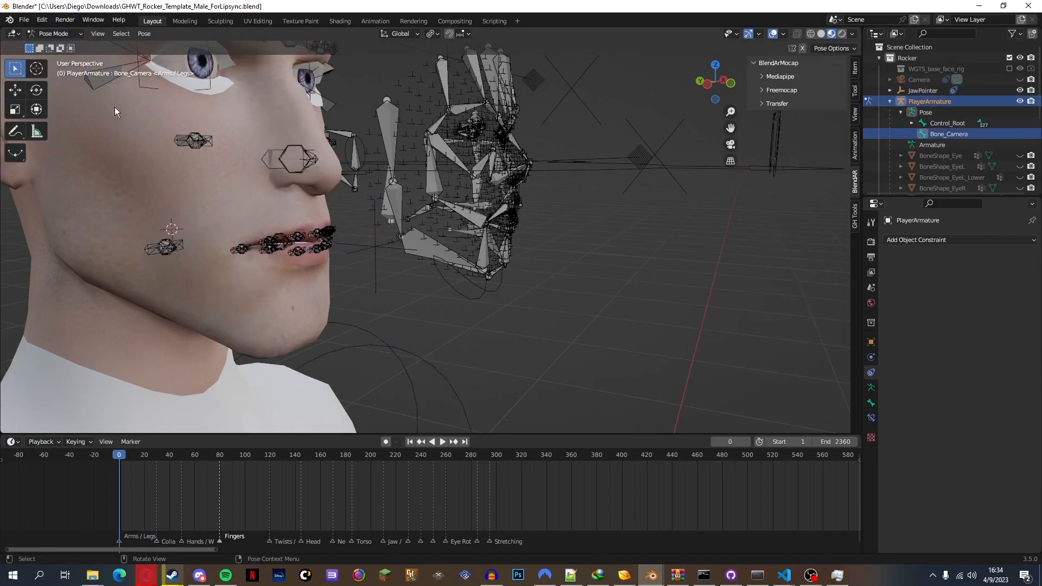
{"action": "scroll", "coordinate": [428, 96], "scroll_direction": "down", "scroll_amount": 3}
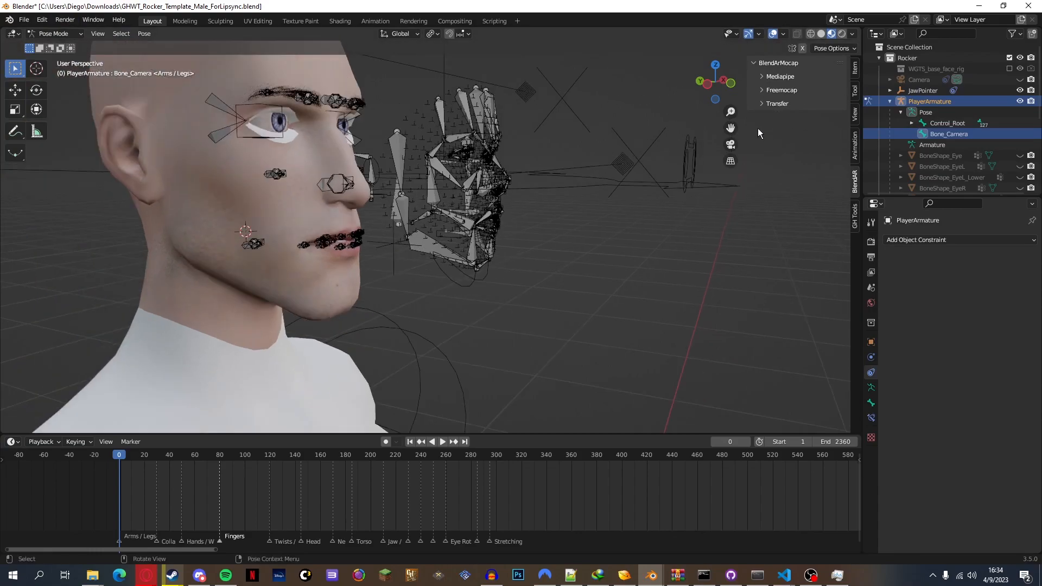
Hide the Rocker mesh and select Bone_Jaw with its bone constraints open for editing
{"action": "left_click_drag", "start_coordinate": [730, 128], "coordinate": [858, 148]}
{"action": "scroll", "coordinate": [982, 144], "scroll_direction": "down", "scroll_amount": 5}
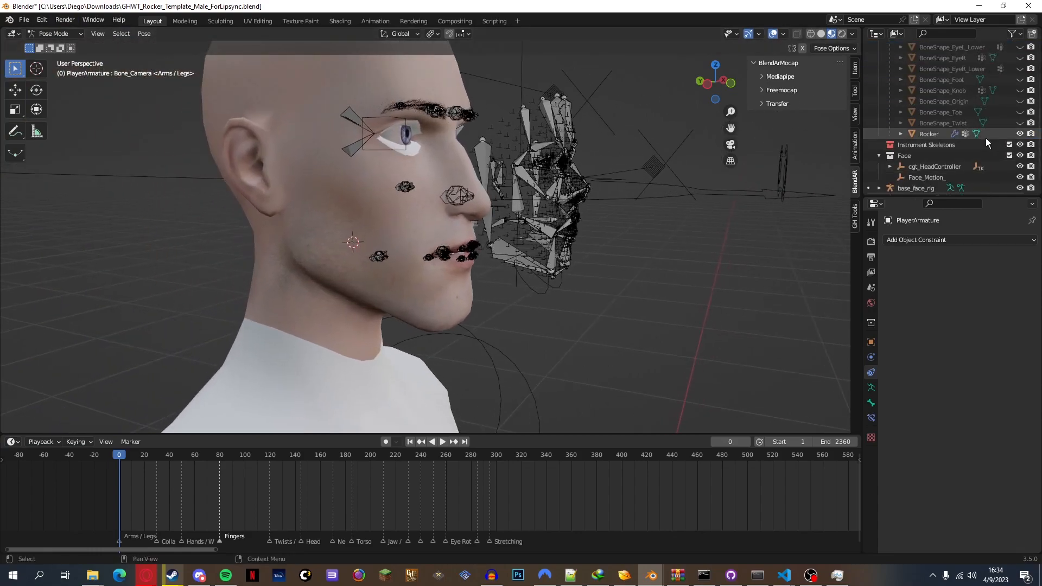
{"action": "left_click", "coordinate": [1020, 133]}
{"action": "left_click", "coordinate": [351, 202]}
{"action": "left_click", "coordinate": [871, 418]}
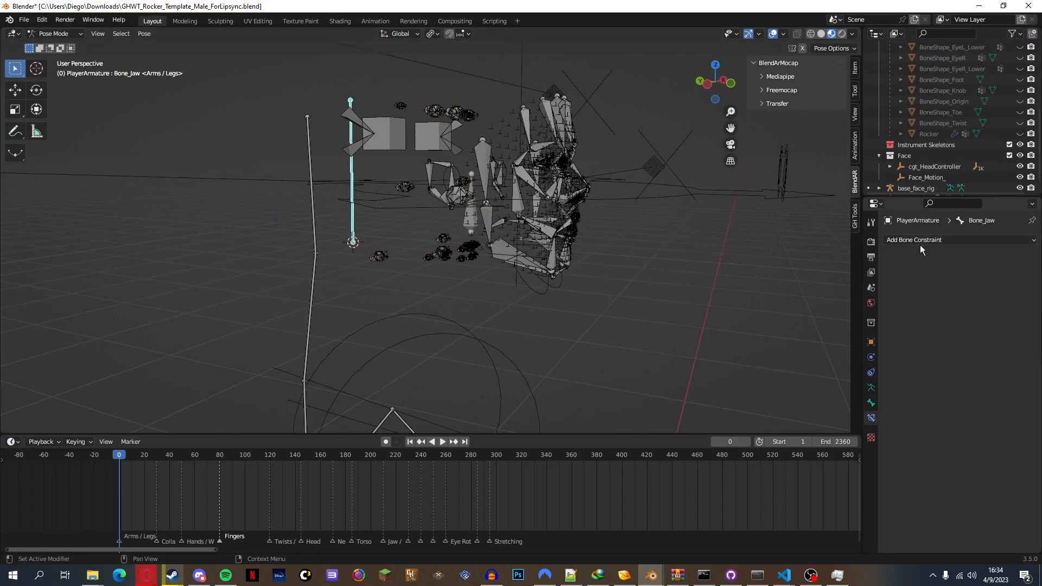
Add a Track To constraint to Bone_Jaw, targeting JawPointer with Z as the track axis
{"action": "left_click", "coordinate": [899, 241]}
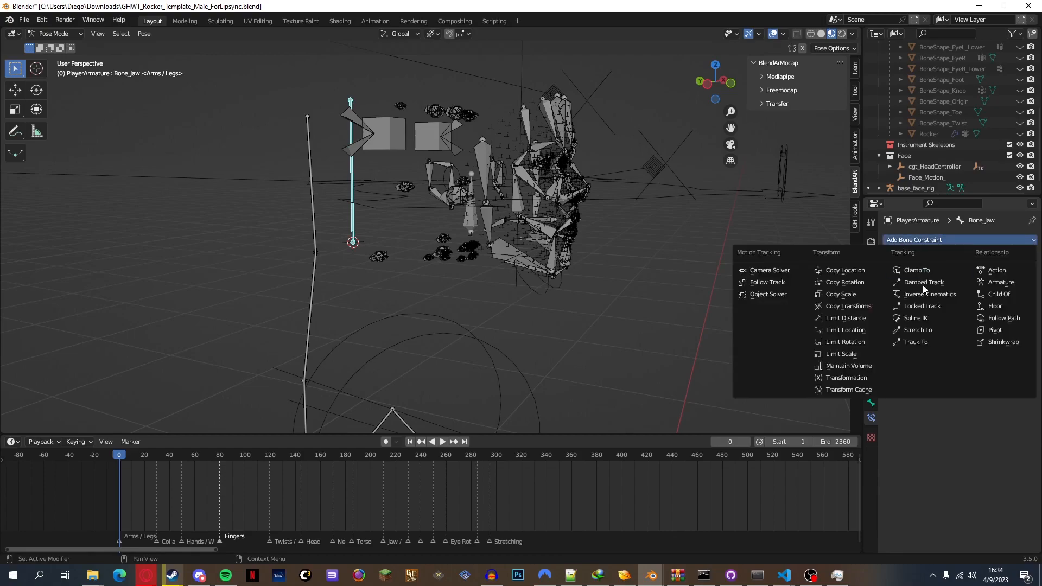
{"action": "left_click", "coordinate": [917, 341]}
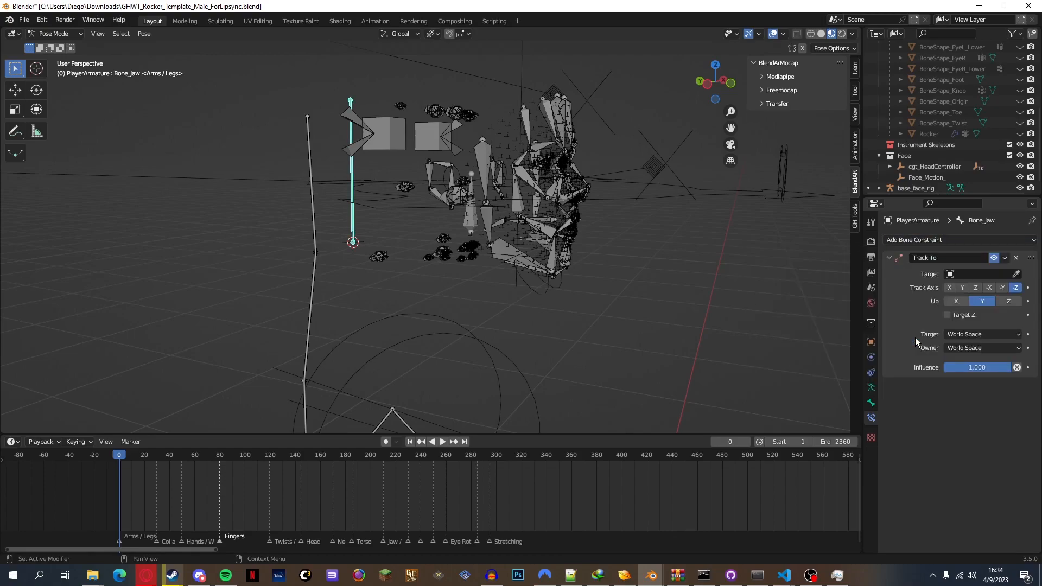
{"action": "left_click", "coordinate": [966, 274]}
{"action": "type", "text": "jaw"}
{"action": "key", "text": "Down"}
{"action": "key", "text": "Return"}
{"action": "left_click", "coordinate": [977, 286]}
{"action": "left_click_drag", "start_coordinate": [733, 76], "coordinate": [712, 82]}
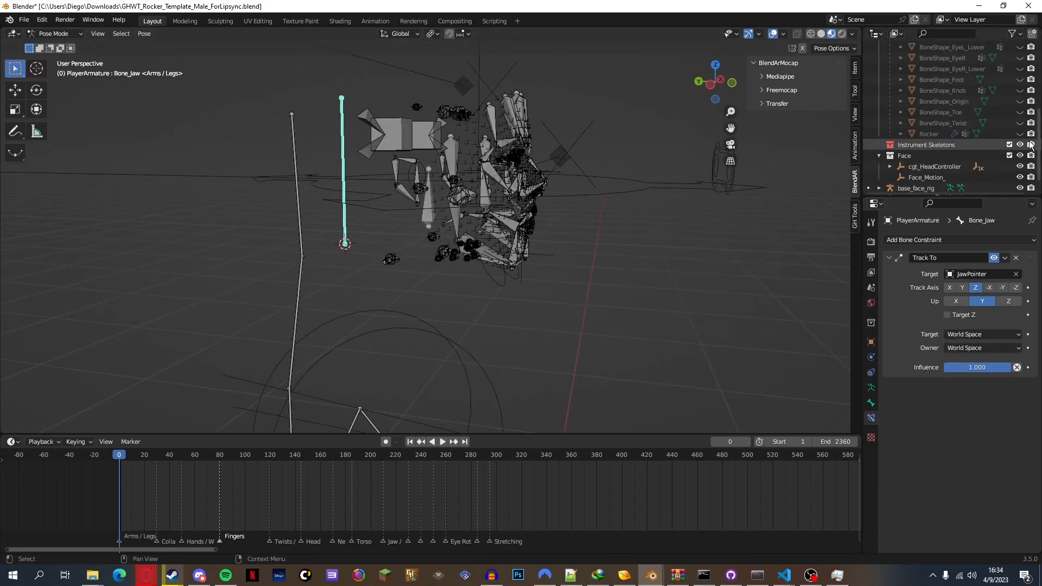
Unhide the Rocker mesh and play the animation to check the jaw's movement, returning to frame 0
{"action": "left_click", "coordinate": [1020, 133]}
{"action": "key", "text": "space"}
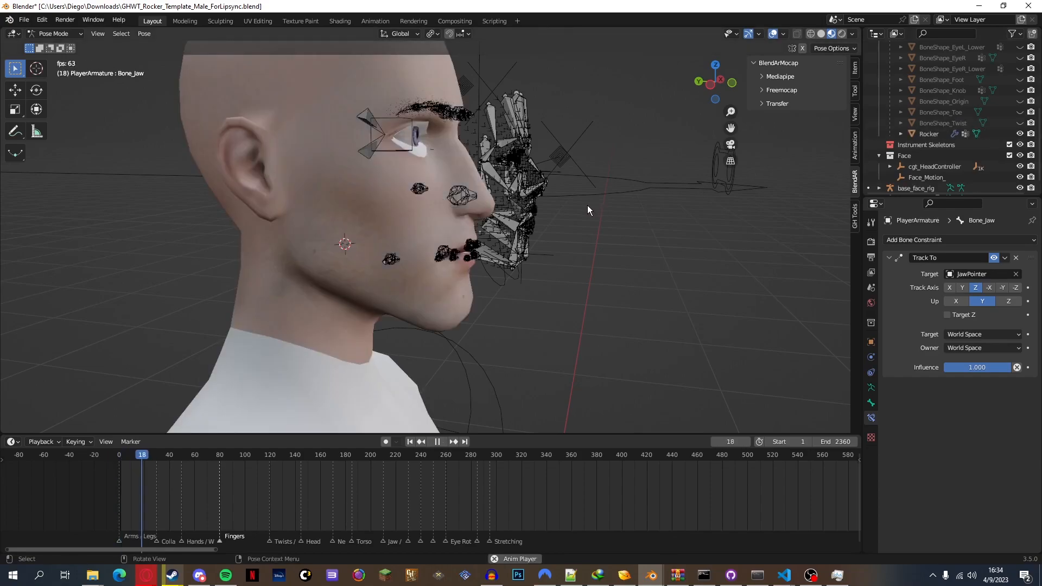
{"action": "left_click_drag", "start_coordinate": [730, 128], "coordinate": [734, 46]}
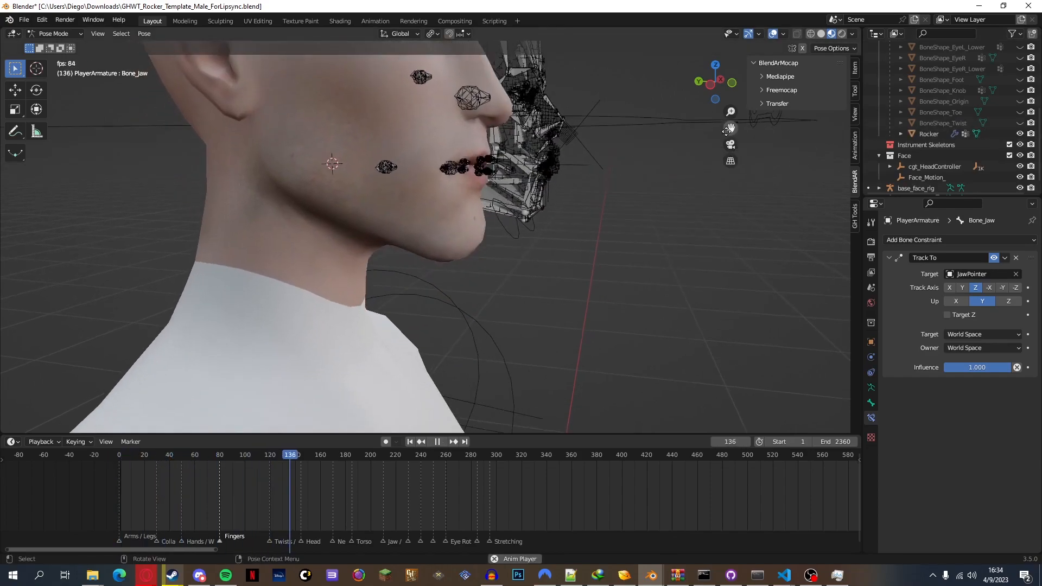
{"action": "left_click_drag", "start_coordinate": [716, 82], "coordinate": [727, 81]}
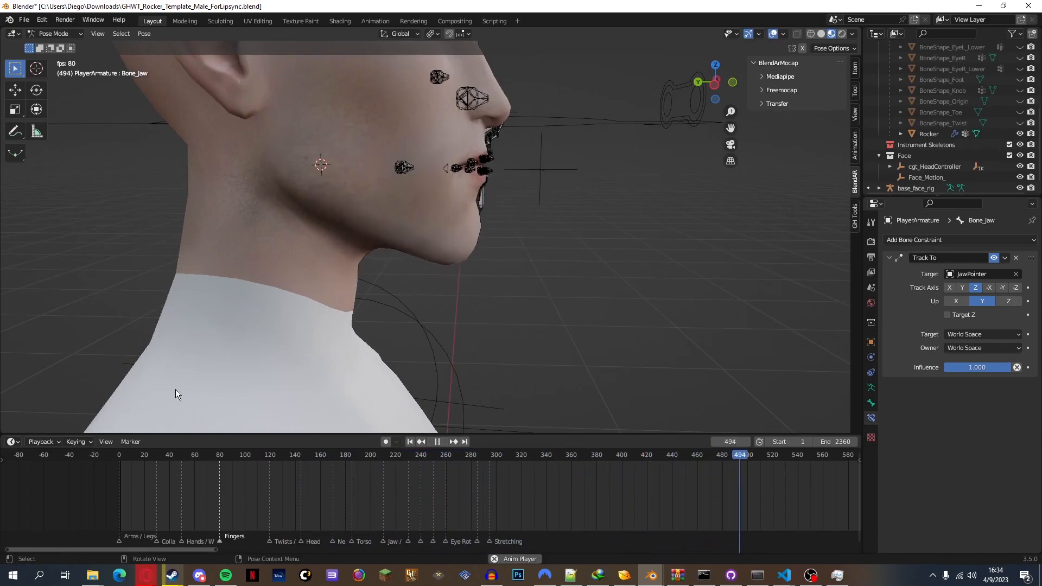
{"action": "left_click", "coordinate": [192, 456]}
{"action": "left_click_drag", "start_coordinate": [192, 460], "coordinate": [112, 459]}
{"action": "key", "text": "space"}
Examine the face rig around the mouth and the two eye bones, Bone_Eye_R and Bone_Eye_L
{"action": "mouse_move", "coordinate": [702, 80]}
{"action": "left_mouse_down"}
{"action": "mouse_move", "coordinate": [641, 82]}
{"action": "mouse_move", "coordinate": [700, 82]}
{"action": "left_mouse_up"}
{"action": "scroll", "coordinate": [701, 80], "scroll_direction": "down", "scroll_amount": 4}
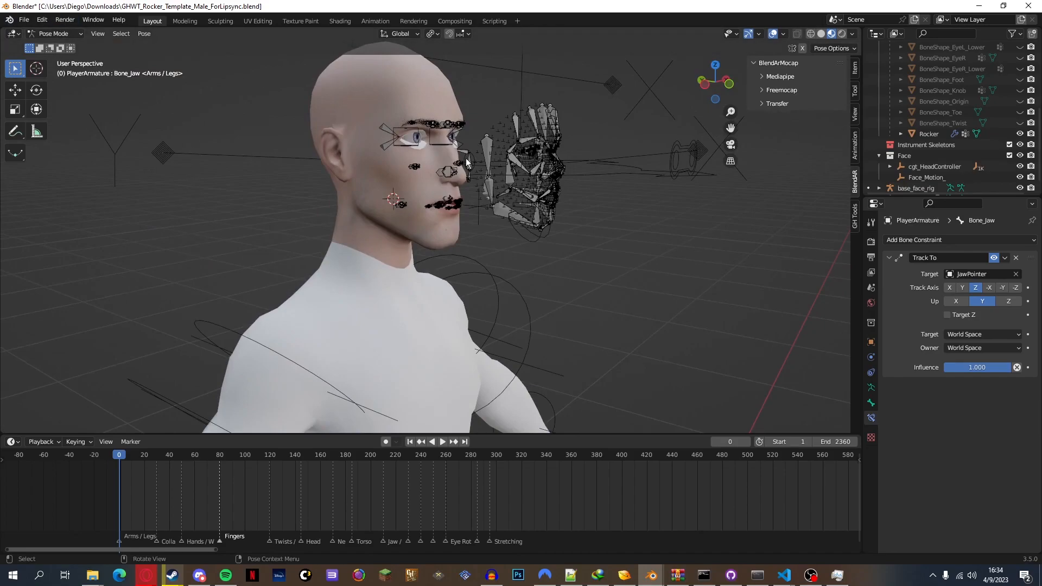
{"action": "scroll", "coordinate": [466, 161], "scroll_direction": "up", "scroll_amount": 4}
{"action": "mouse_move", "coordinate": [705, 93]}
{"action": "left_mouse_down"}
{"action": "mouse_move", "coordinate": [714, 84]}
{"action": "mouse_move", "coordinate": [705, 92]}
{"action": "left_mouse_up"}
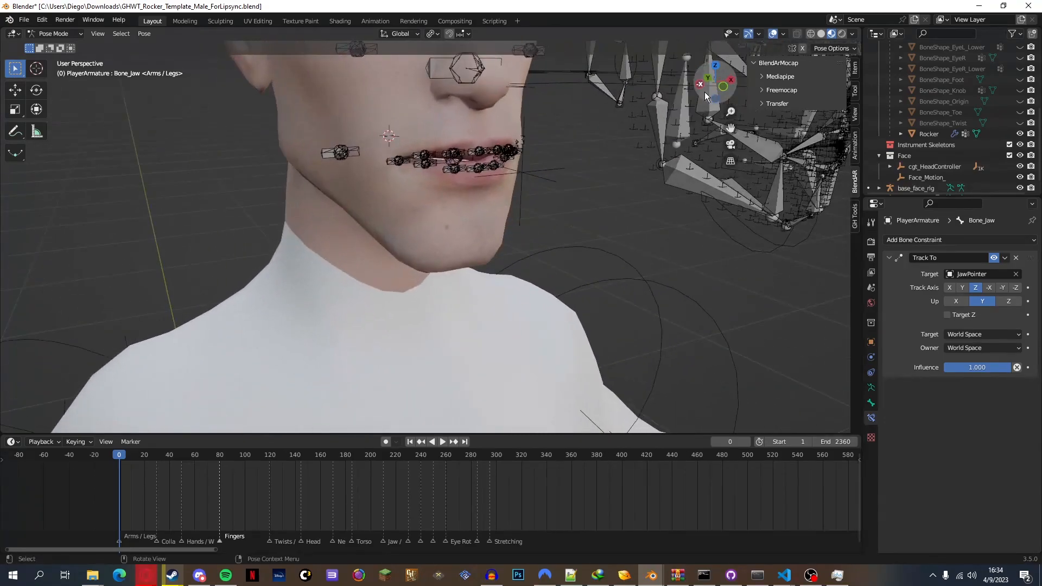
{"action": "scroll", "coordinate": [705, 92], "scroll_direction": "down", "scroll_amount": 3}
{"action": "left_click_drag", "start_coordinate": [732, 128], "coordinate": [741, 218]}
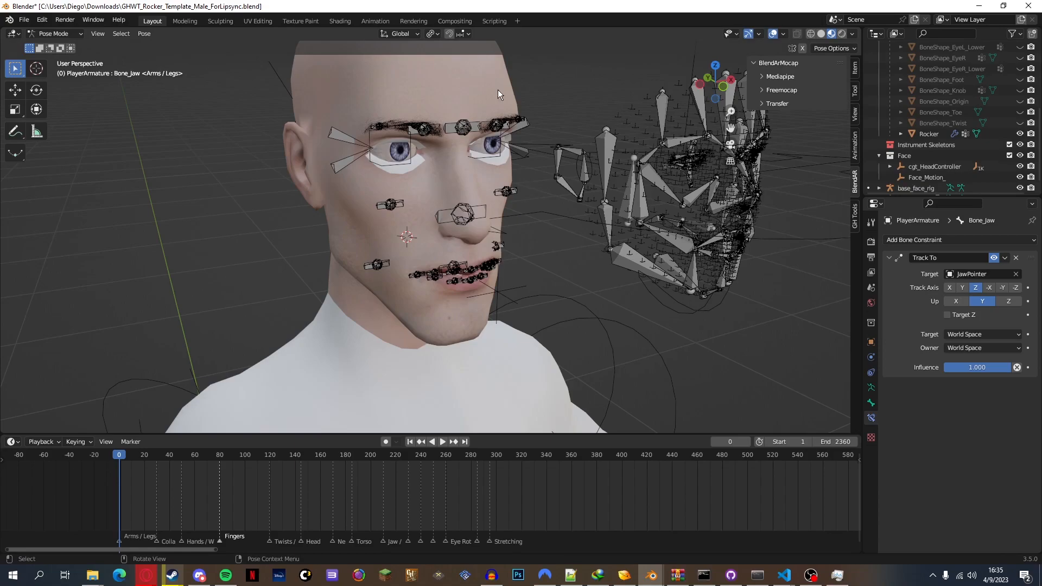
{"action": "left_click", "coordinate": [408, 152]}
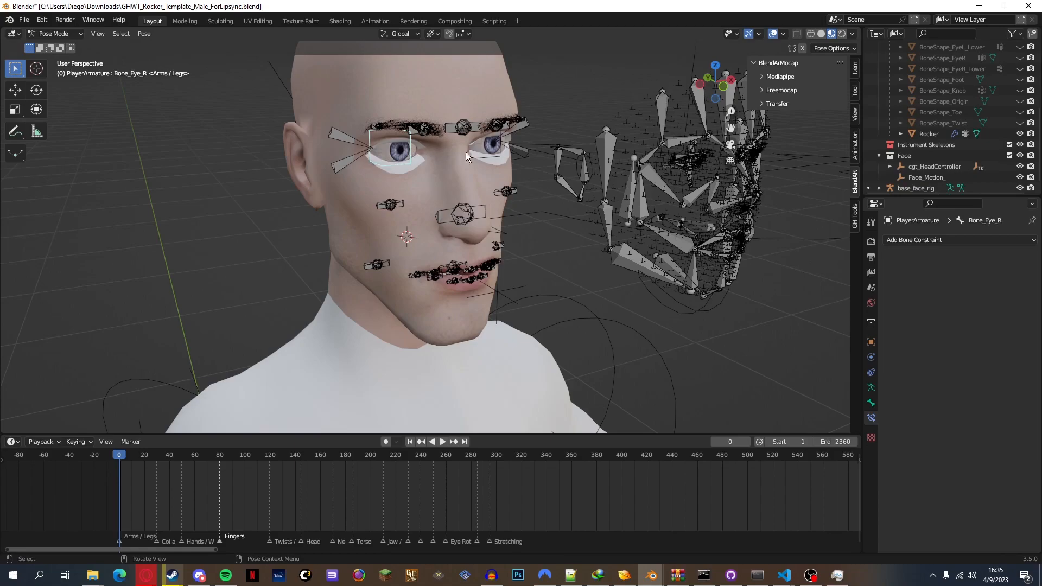
{"action": "left_click", "coordinate": [480, 146]}
{"action": "left_click", "coordinate": [493, 149]}
{"action": "middle_click_drag", "start_coordinate": [271, 245], "coordinate": [711, 244]}
{"action": "middle_click_drag", "start_coordinate": [521, 184], "coordinate": [584, 180]}
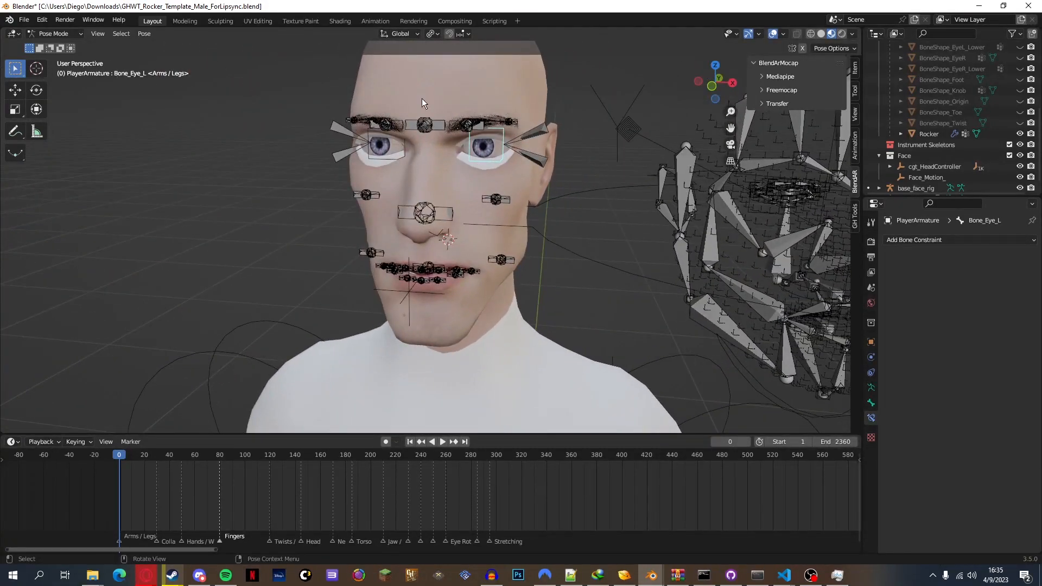
{"action": "left_click_drag", "start_coordinate": [700, 67], "coordinate": [545, 136]}
{"action": "left_click", "coordinate": [392, 156]}
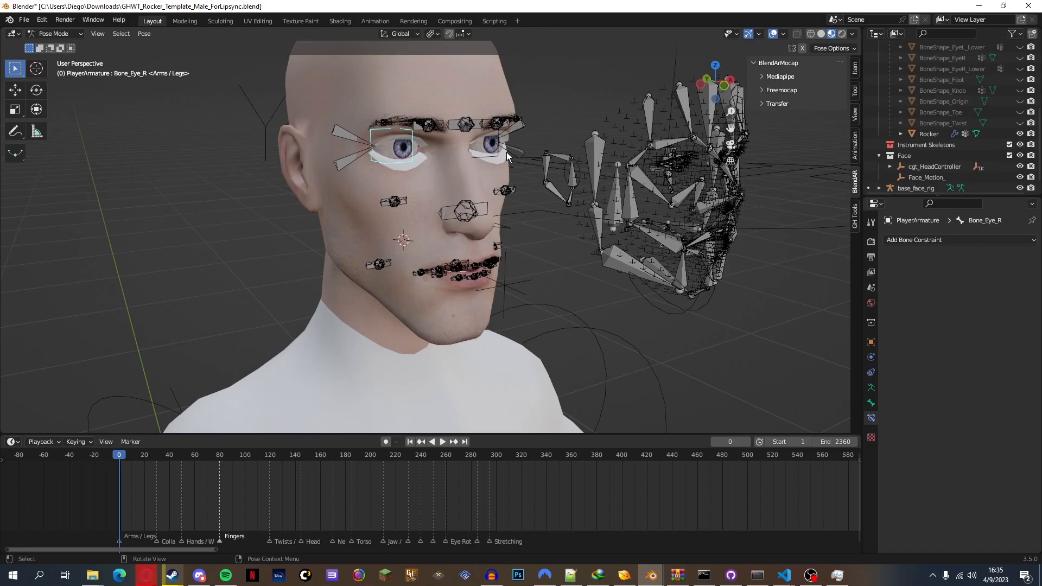
{"action": "scroll", "coordinate": [506, 152], "scroll_direction": "up", "scroll_amount": 2}
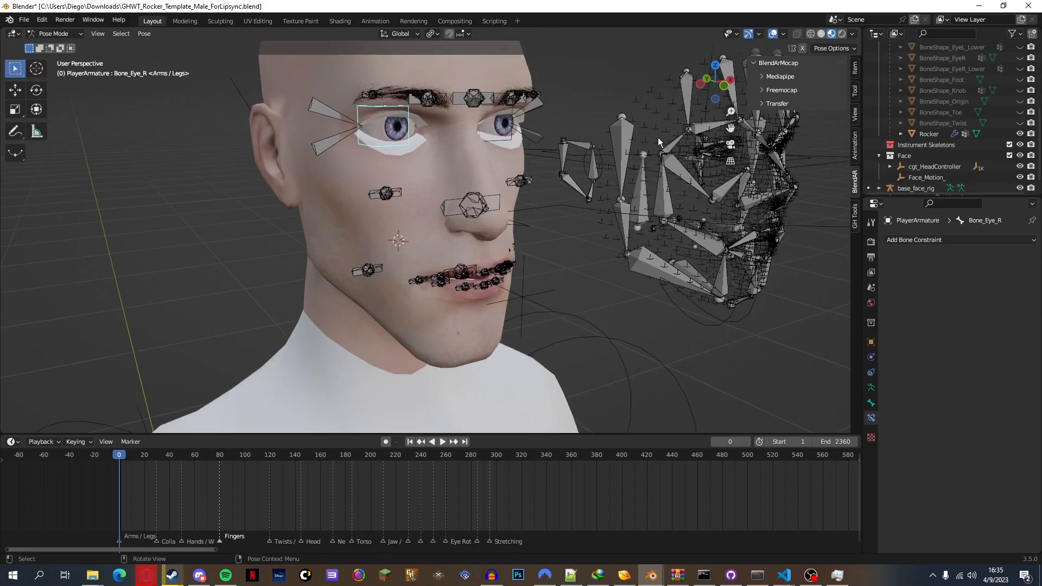
{"action": "mouse_move", "coordinate": [709, 84]}
{"action": "left_mouse_down"}
{"action": "mouse_move", "coordinate": [666, 88]}
{"action": "mouse_move", "coordinate": [706, 83]}
{"action": "left_mouse_up"}
Add two Child Of constraints to Bone_Nostrils
{"action": "left_click", "coordinate": [444, 228]}
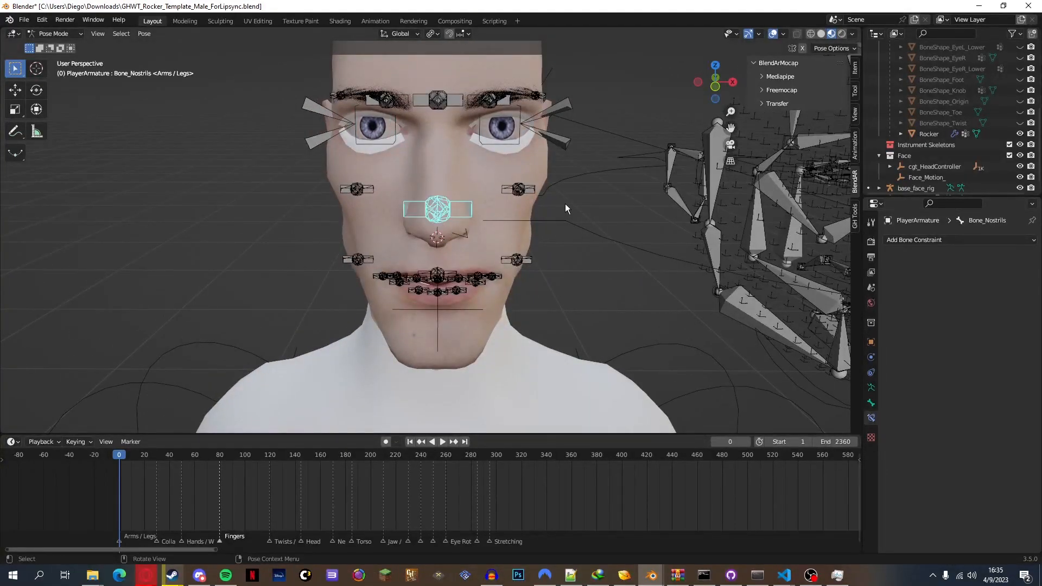
{"action": "left_click", "coordinate": [962, 240]}
{"action": "left_click", "coordinate": [1007, 295]}
{"action": "left_click", "coordinate": [980, 242]}
{"action": "left_click", "coordinate": [998, 294]}
Target Bone_Nostrils' first Child Of constraint to driver_rig with nose.L as the bone
{"action": "left_click", "coordinate": [968, 274]}
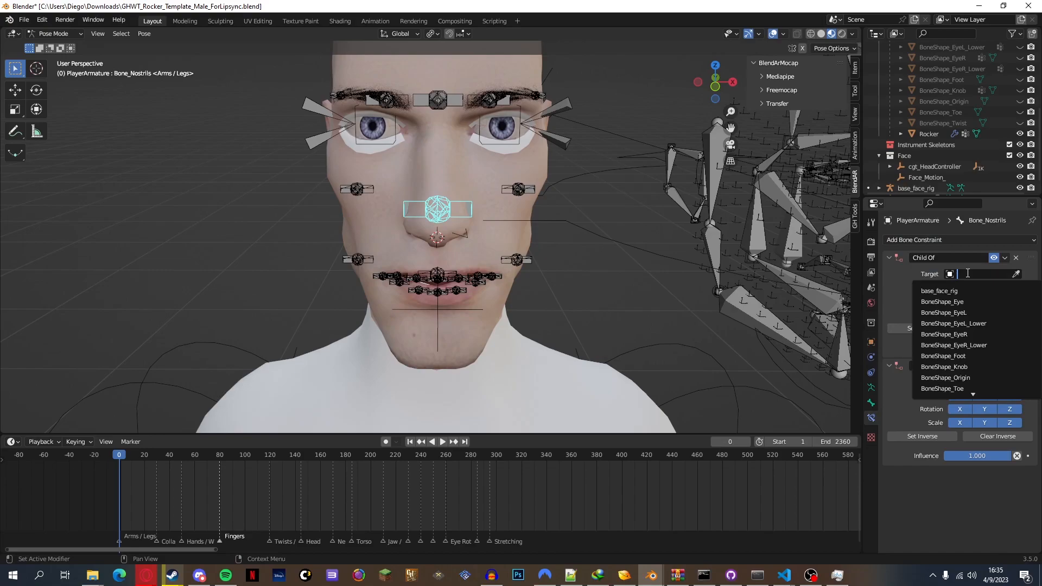
{"action": "type", "text": "drive"}
{"action": "key", "text": "Return"}
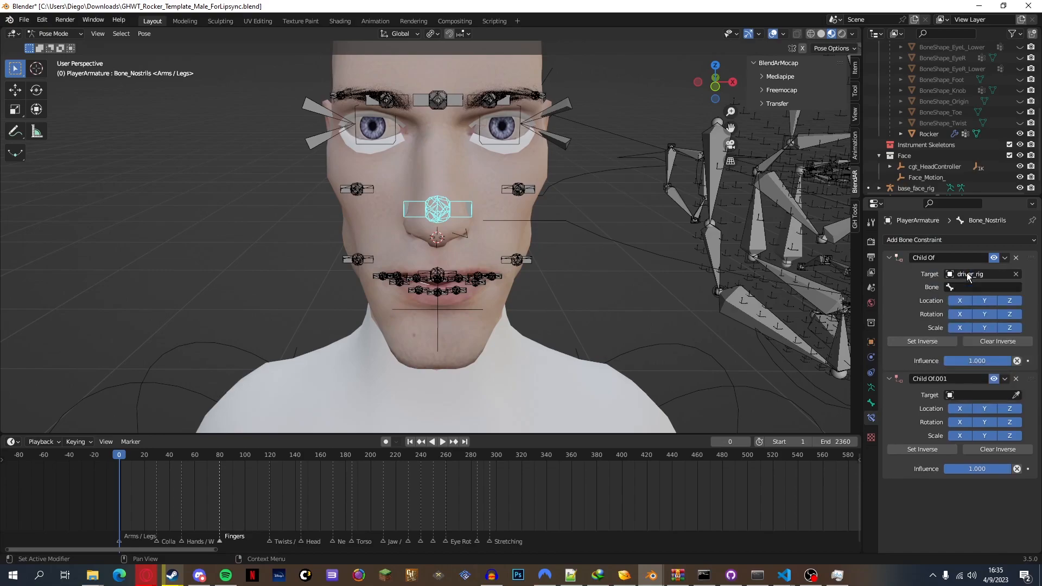
{"action": "left_click", "coordinate": [976, 282]}
{"action": "type", "text": "nose"}
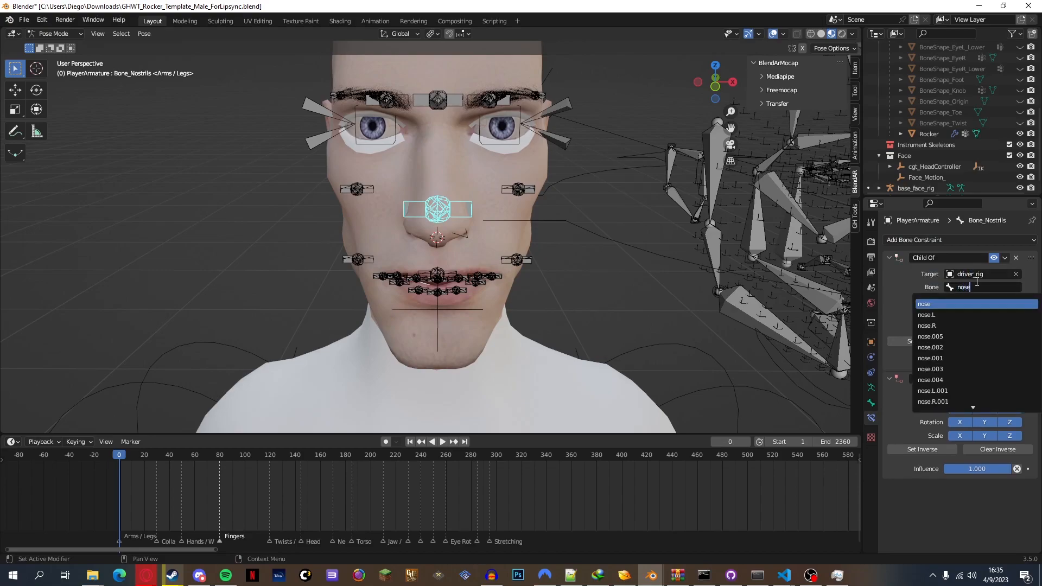
{"action": "key", "text": "Return"}
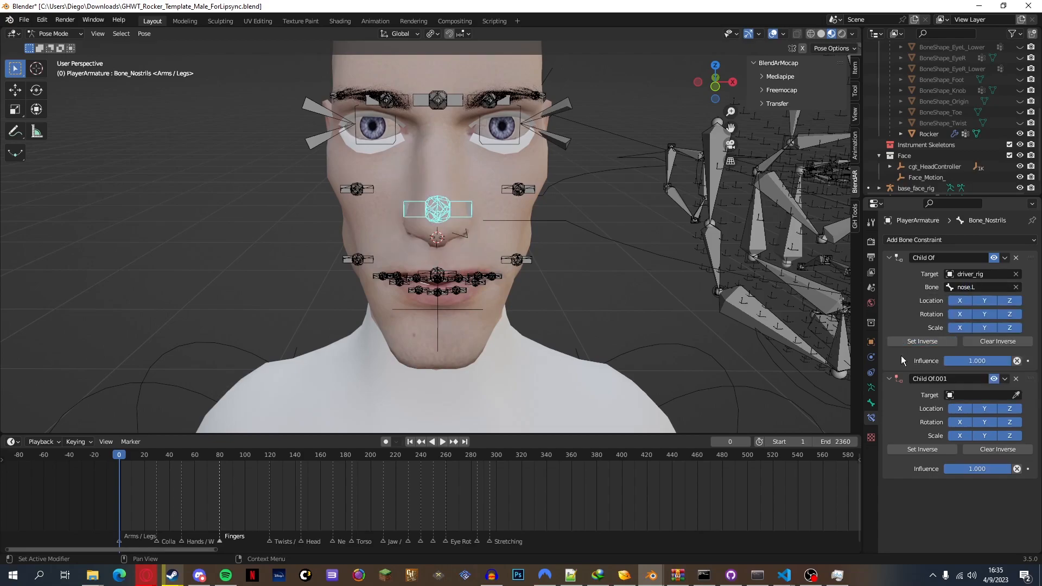
Target the second Child Of constraint on Bone_Nostrils to driver_rig's nose.R bone and apply Set Inverse
{"action": "left_click", "coordinate": [987, 398]}
{"action": "type", "text": "drive"}
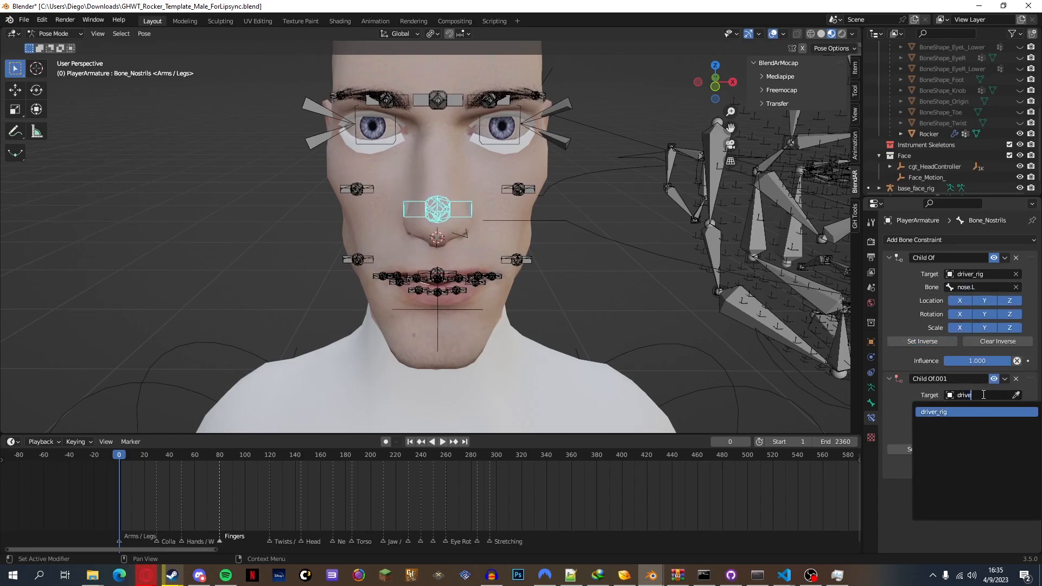
{"action": "key", "text": "Return"}
{"action": "left_click", "coordinate": [965, 408]}
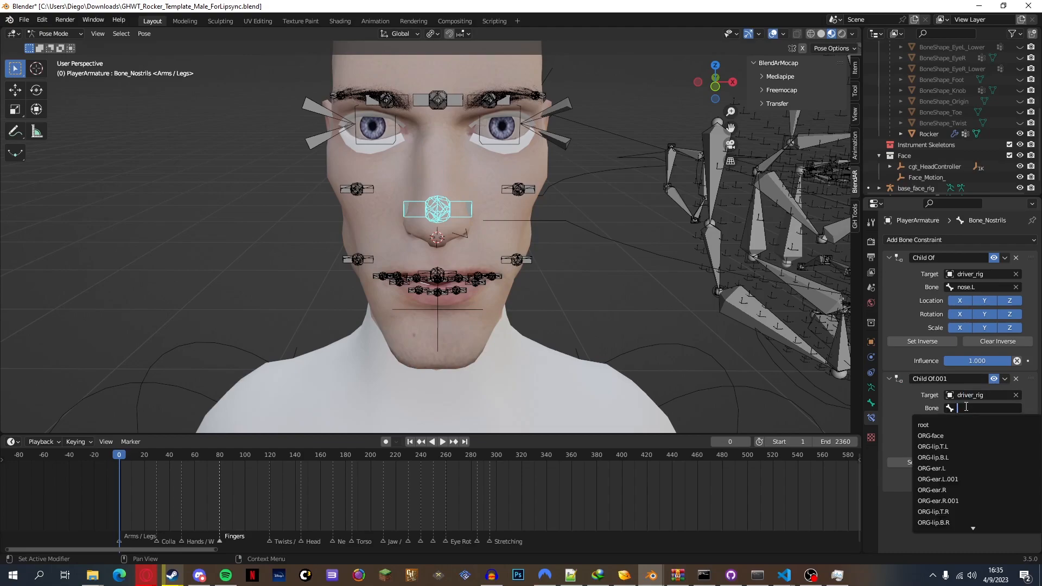
{"action": "type", "text": "nose.r"}
{"action": "key", "text": "Return"}
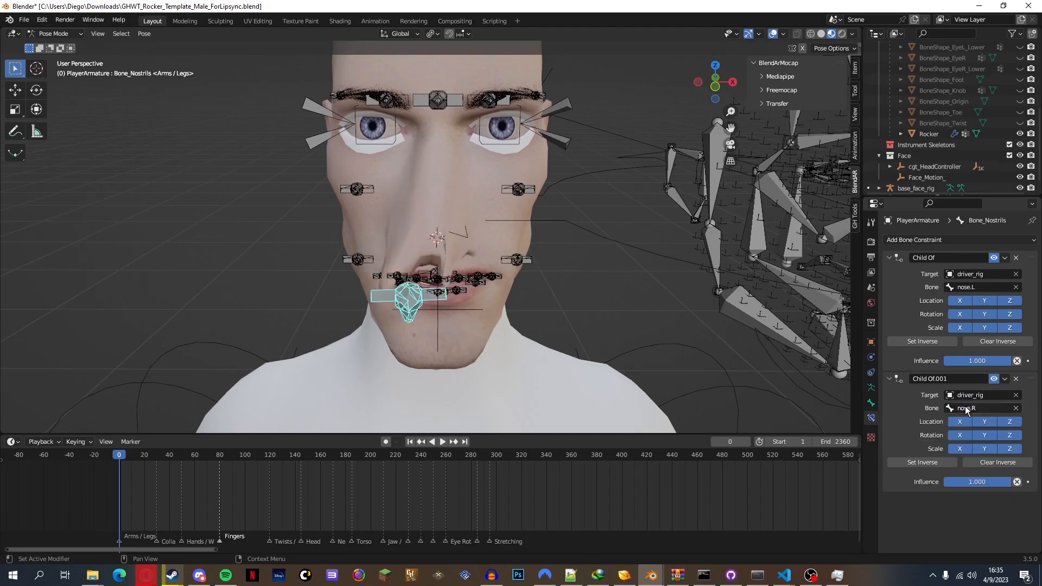
{"action": "left_click", "coordinate": [920, 461]}
Play the animation to check the nose movement, then return to frame 0
{"action": "key", "text": "space"}
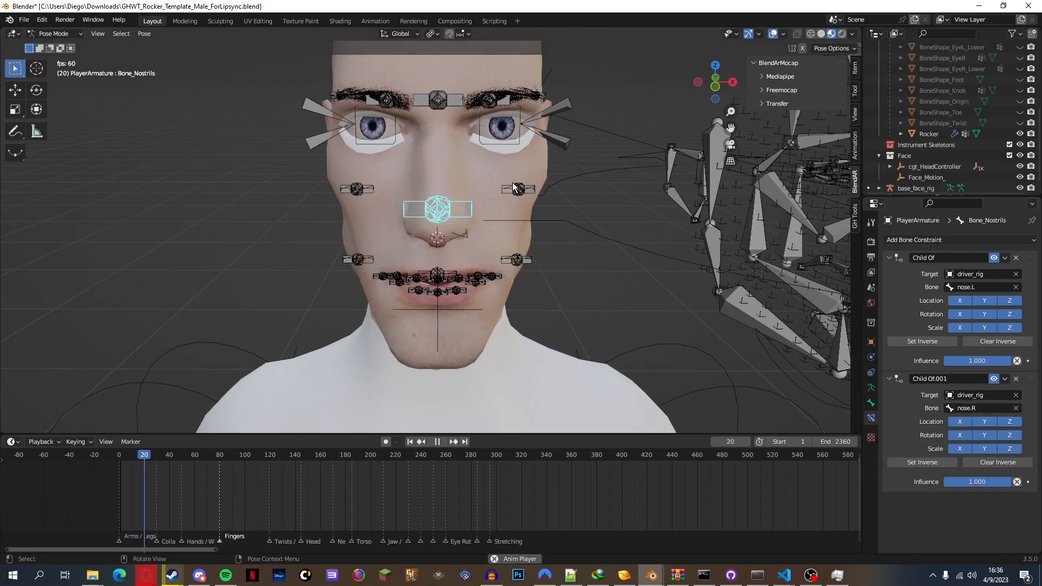
{"action": "left_click_drag", "start_coordinate": [702, 84], "coordinate": [709, 71]}
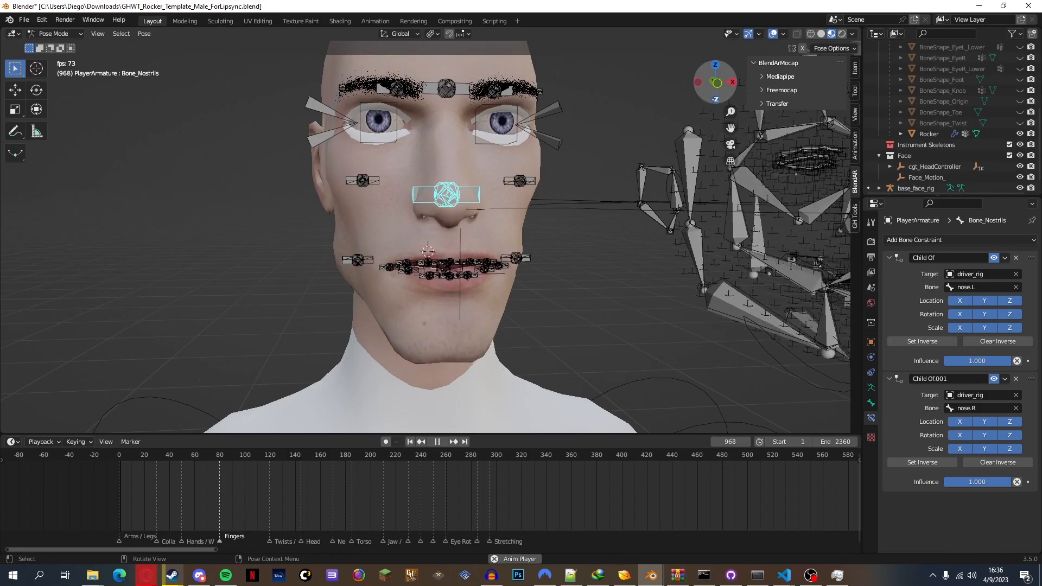
{"action": "key", "text": "Escape"}
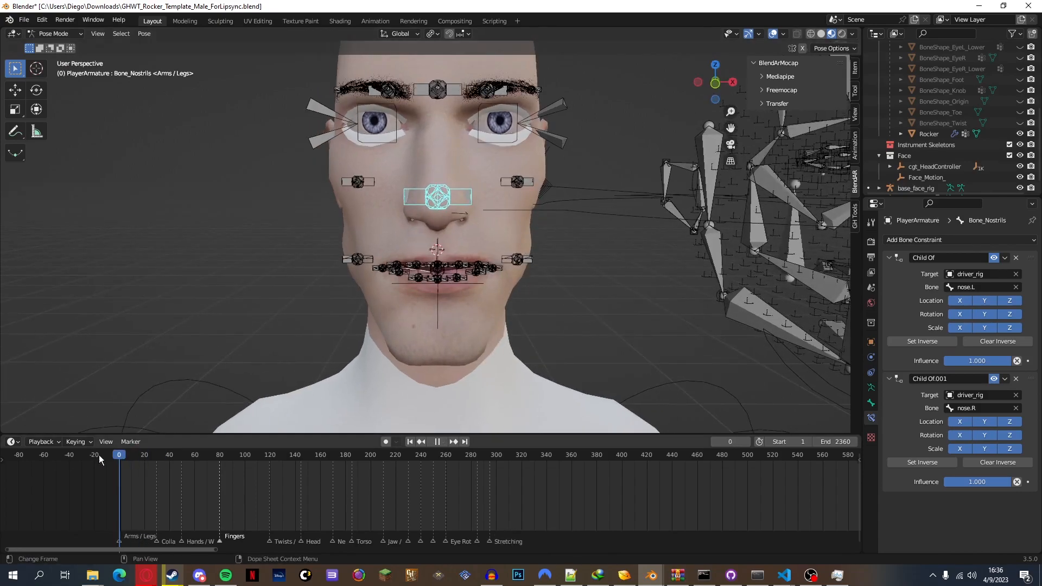
Add a Child Of constraint to Bone_Cheek_Upper_L with driver_rig as the target
{"action": "left_click", "coordinate": [519, 183]}
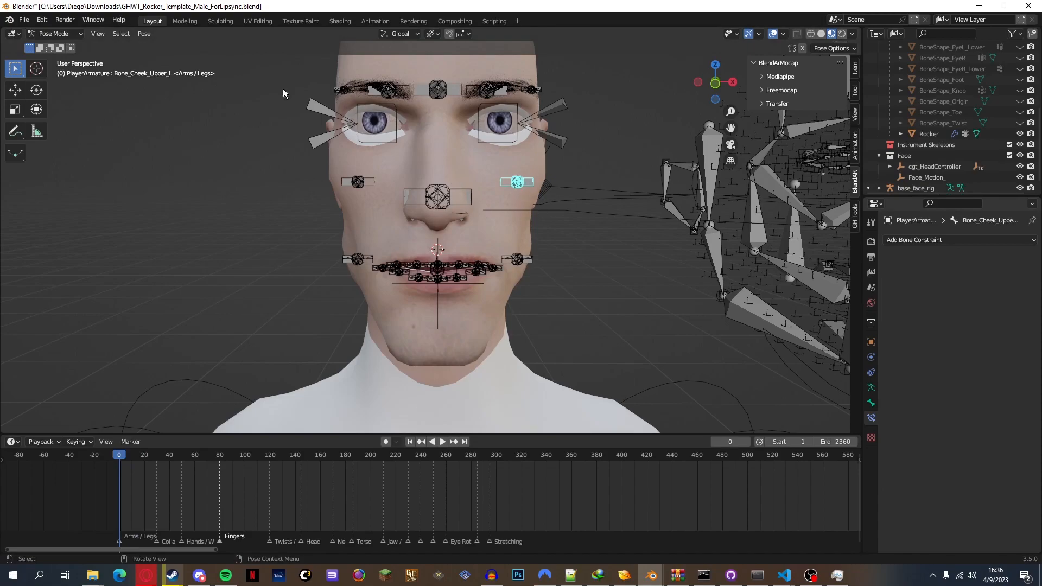
{"action": "left_click", "coordinate": [965, 240]}
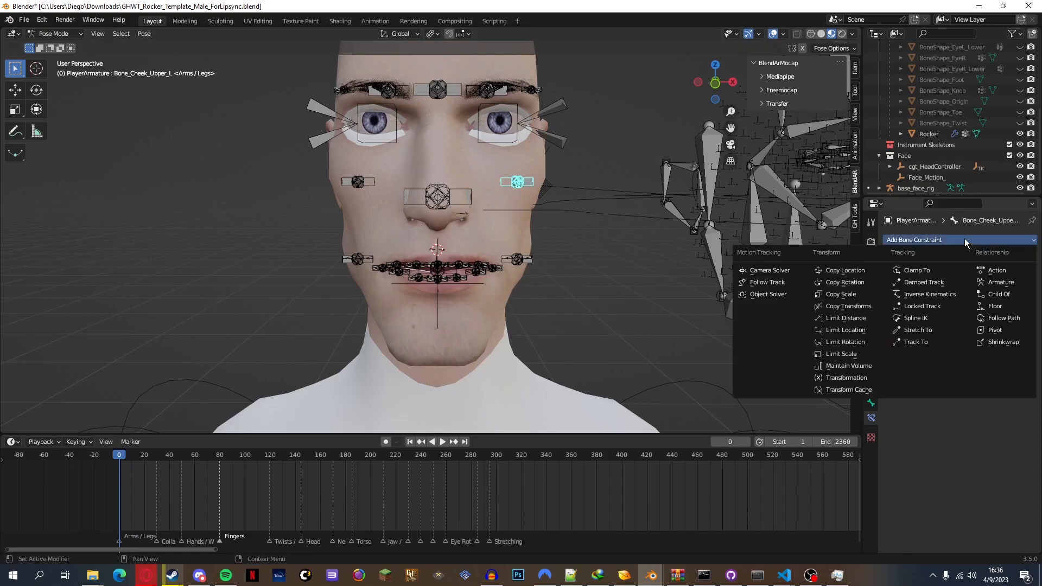
{"action": "left_click", "coordinate": [1006, 299]}
{"action": "left_click", "coordinate": [980, 274]}
{"action": "type", "text": "drive"}
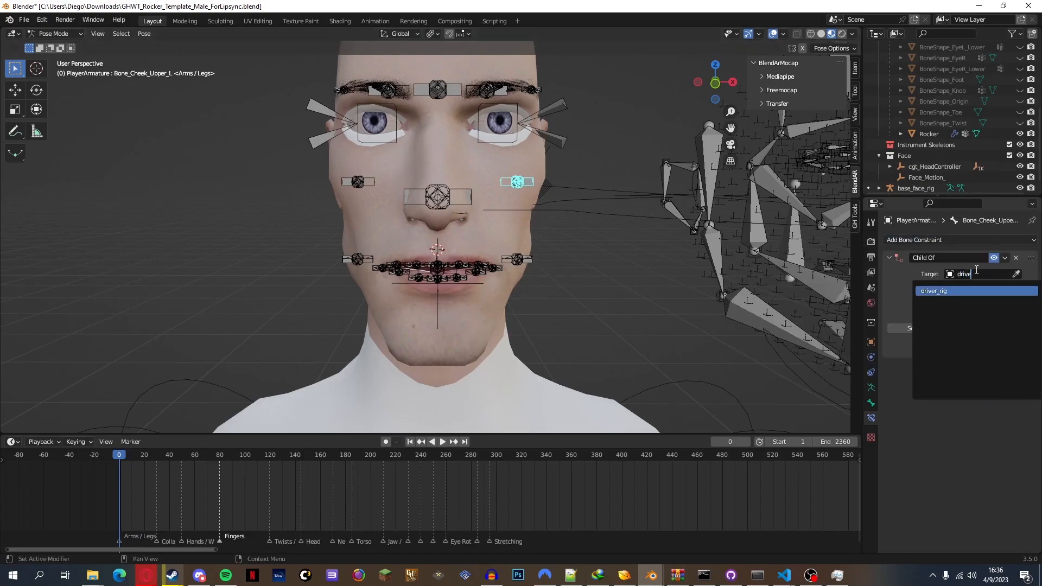
{"action": "key", "text": "Return"}
Set the upper cheek constraint's bone to cheek.T.L.001 and apply Set Inverse
{"action": "left_click", "coordinate": [988, 290]}
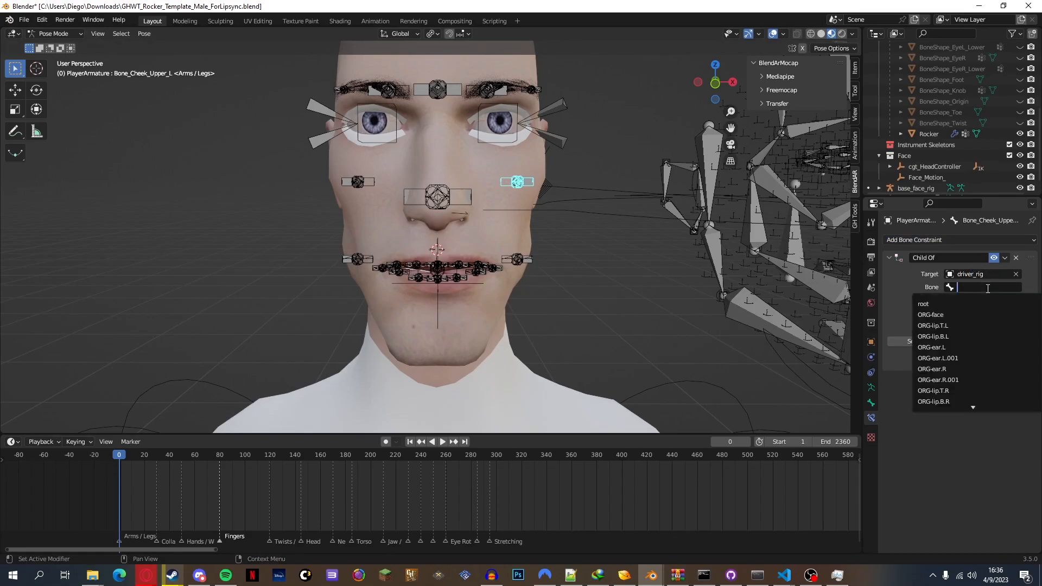
{"action": "type", "text": "chee"}
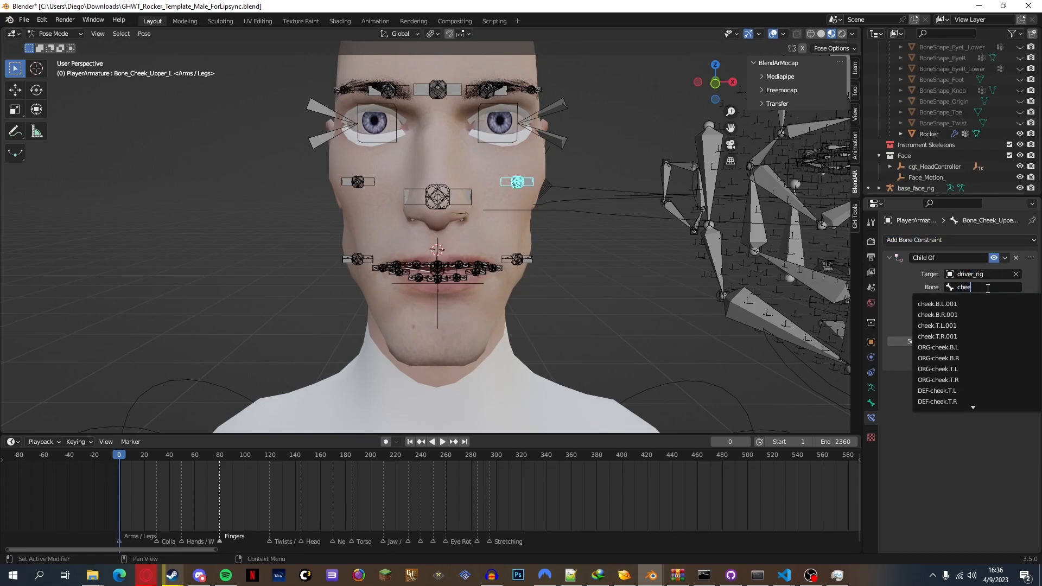
{"action": "key", "text": "Down"}
{"action": "key", "text": "Down"}
{"action": "key", "text": "Down"}
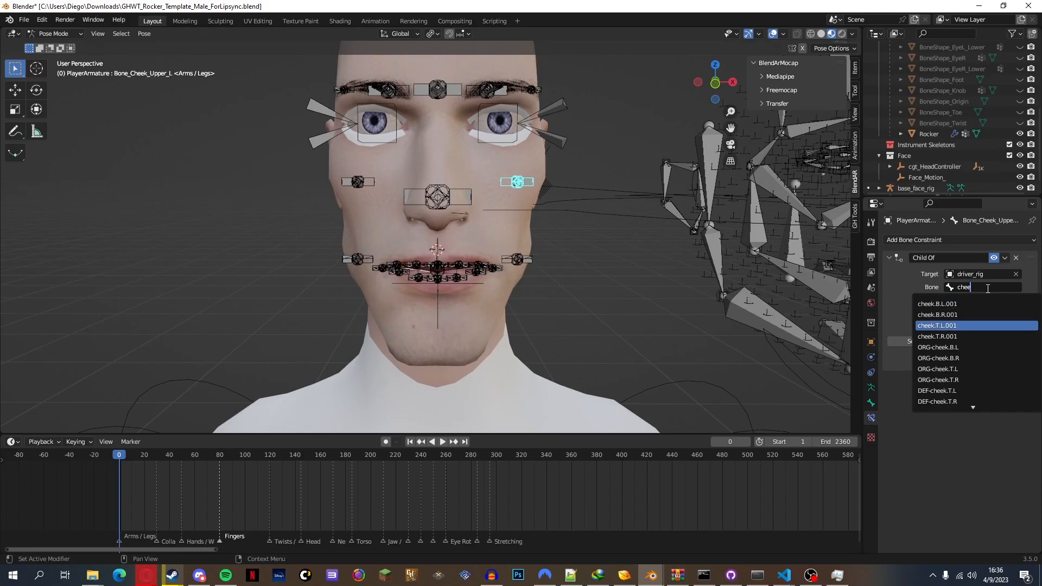
{"action": "key", "text": "Return"}
{"action": "left_click", "coordinate": [938, 342]}
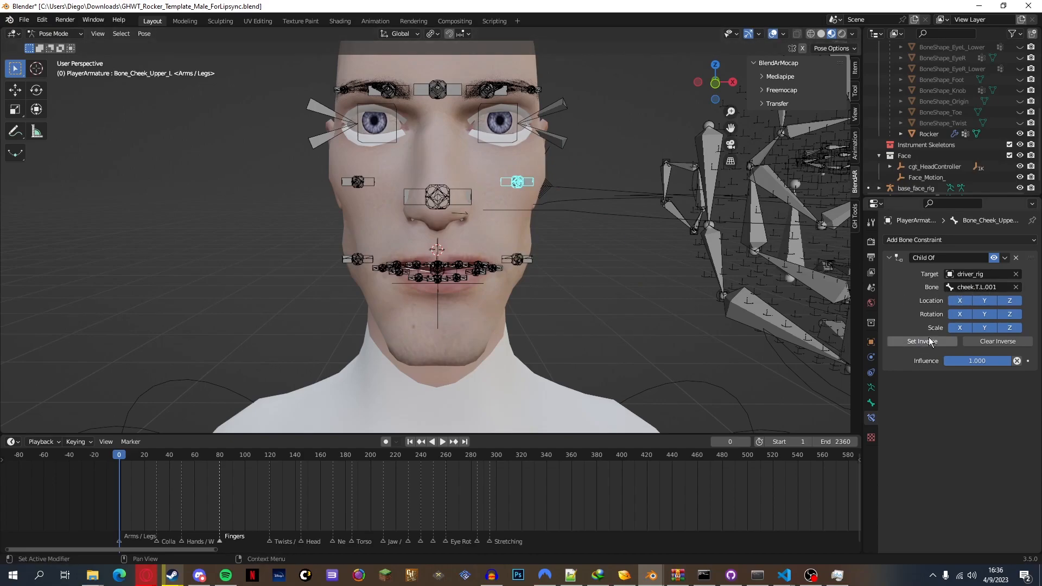
Add a Child Of constraint to Bone_Cheek_L with driver_rig as the target
{"action": "left_click", "coordinate": [513, 259]}
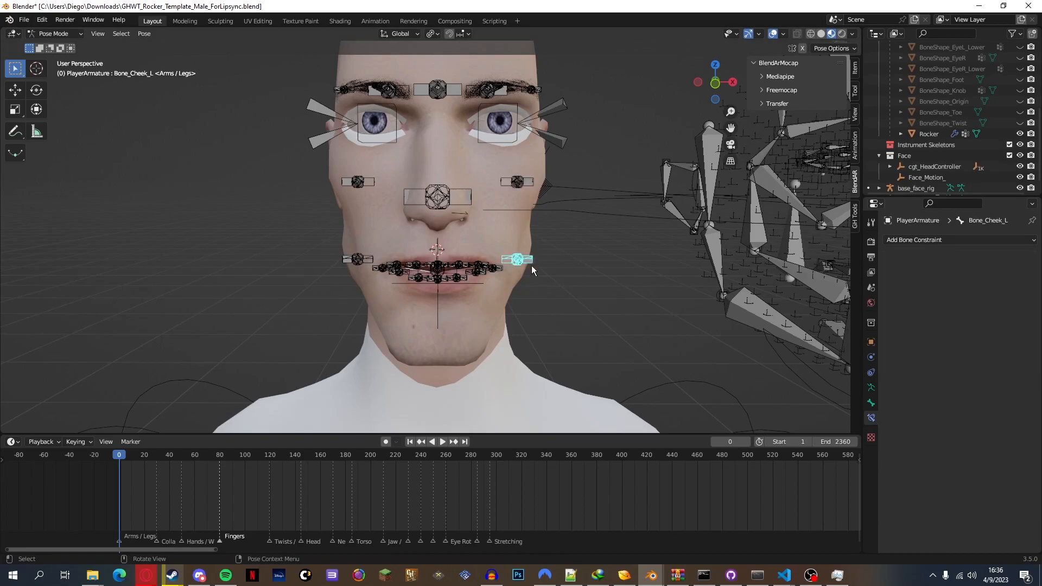
{"action": "left_click", "coordinate": [923, 239]}
{"action": "left_click", "coordinate": [993, 299]}
{"action": "left_click", "coordinate": [975, 274]}
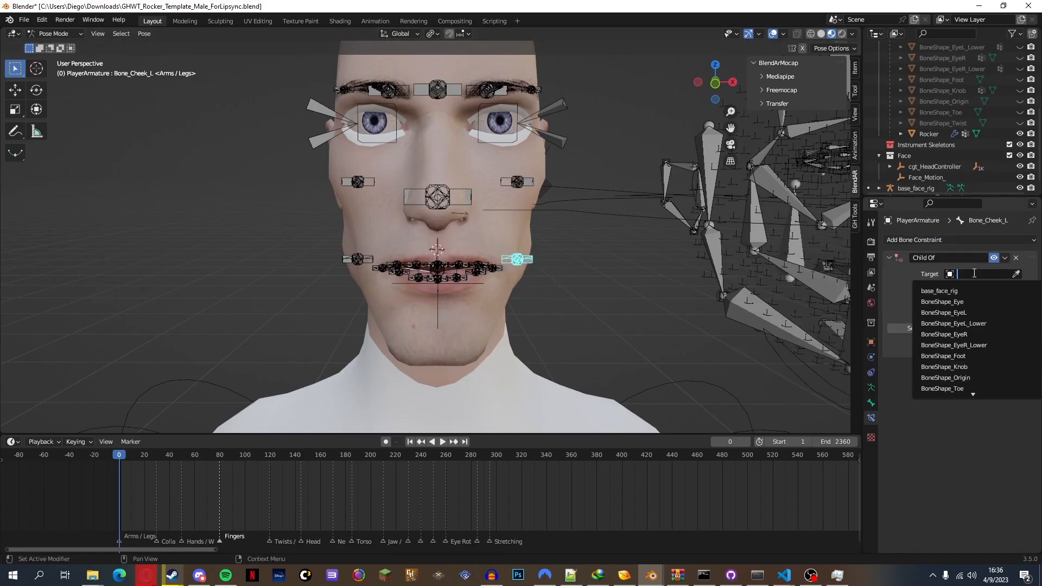
{"action": "type", "text": "driv"}
{"action": "key", "text": "Return"}
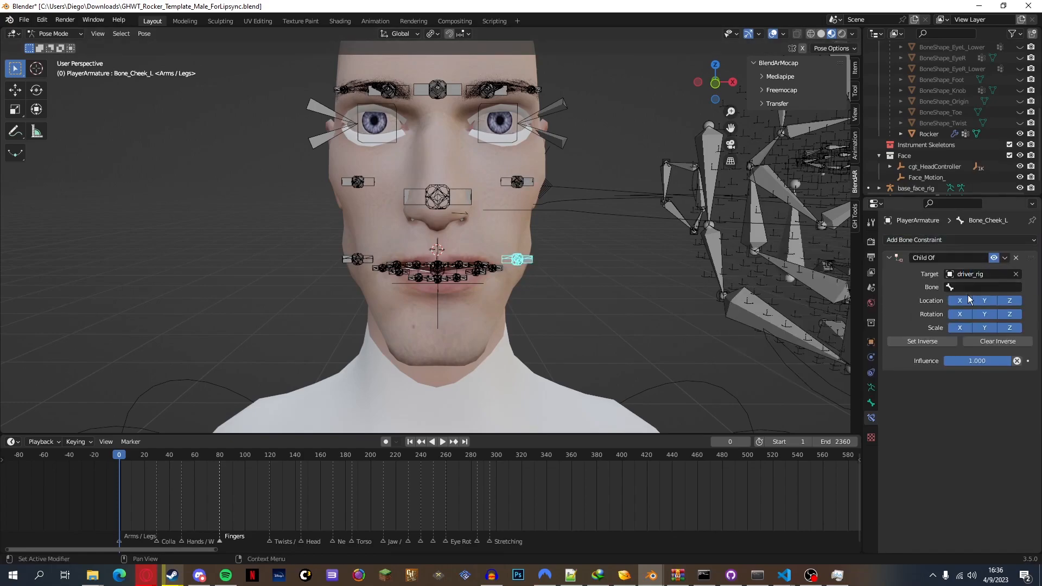
Set the Bone_Cheek_L constraint's bone to cheek.B.L.001 and apply Set Inverse
{"action": "left_click", "coordinate": [974, 288]}
{"action": "type", "text": "cheek.b"}
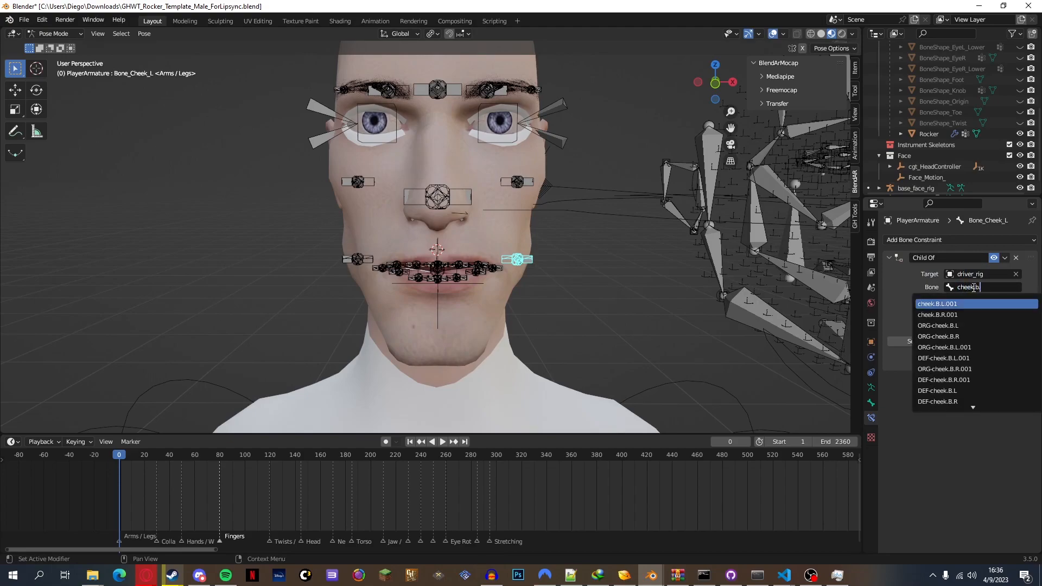
{"action": "left_click", "coordinate": [956, 304]}
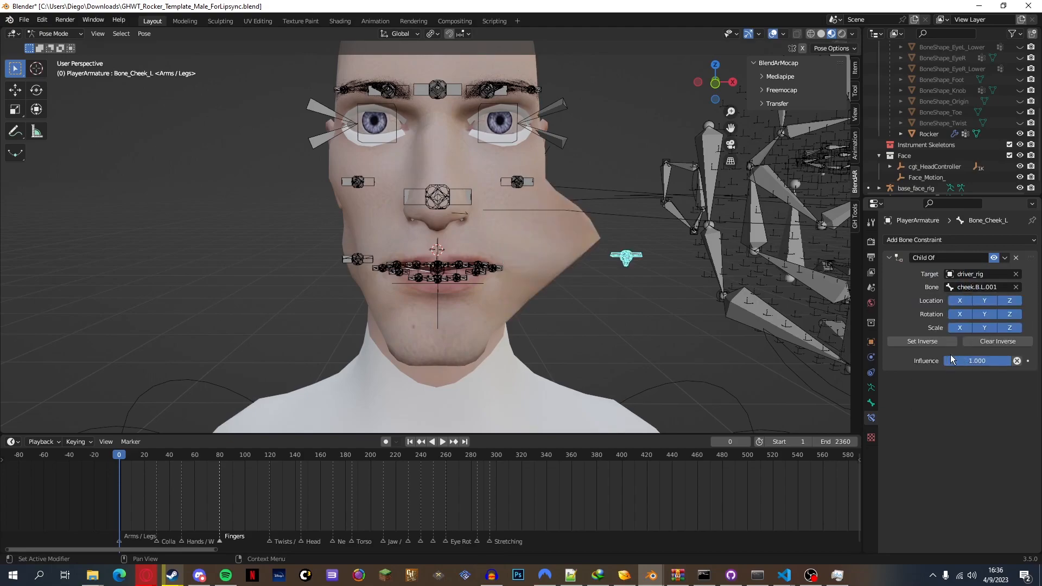
{"action": "left_click", "coordinate": [922, 341]}
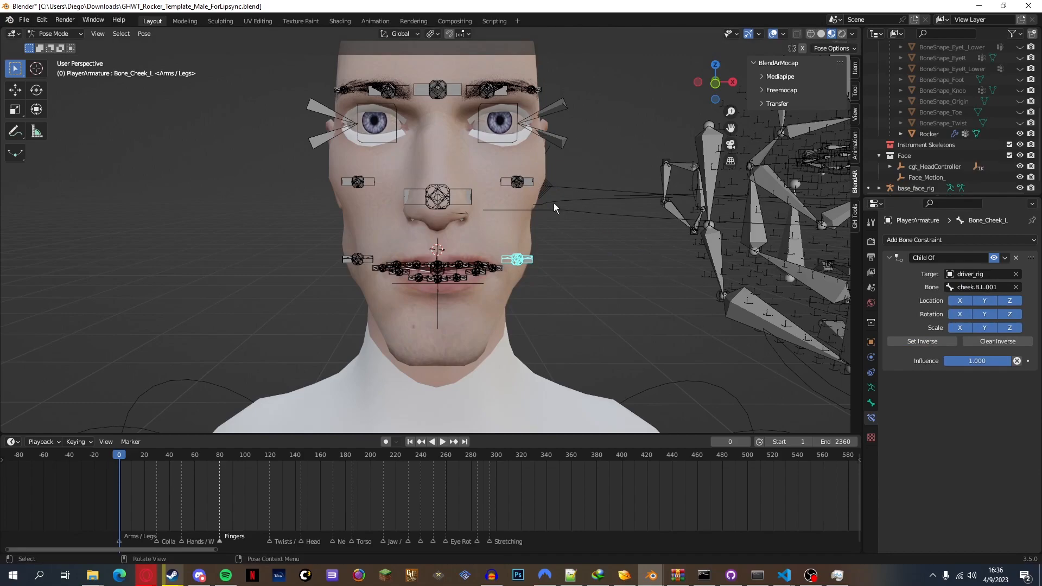
{"action": "left_click", "coordinate": [516, 180]}
{"action": "left_click", "coordinate": [520, 245]}
{"action": "left_click", "coordinate": [519, 255]}
{"action": "left_click", "coordinate": [505, 182]}
{"action": "left_click", "coordinate": [513, 257]}
Add a Child Of constraint to Bone_Cheek_Upper_R with driver_rig as the target
{"action": "left_click", "coordinate": [360, 182]}
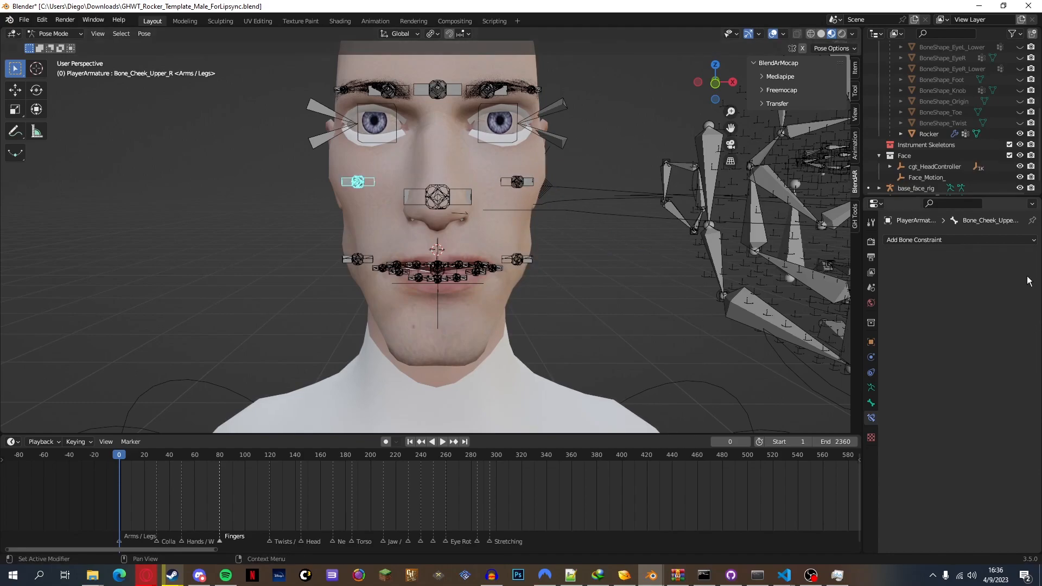
{"action": "left_click", "coordinate": [992, 241]}
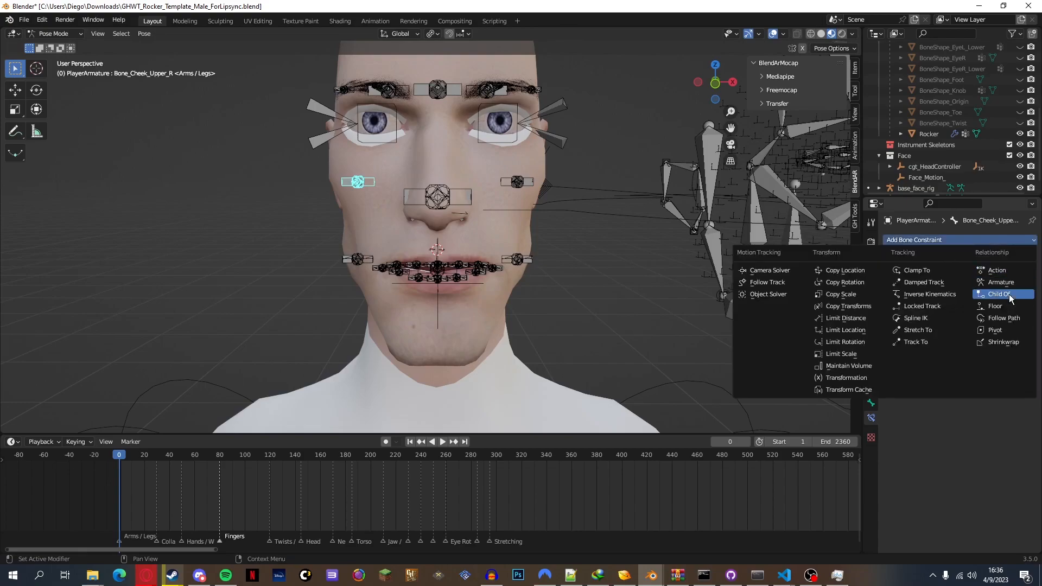
{"action": "left_click", "coordinate": [1008, 295]}
{"action": "left_click", "coordinate": [998, 274]}
{"action": "type", "text": "driver"}
{"action": "left_click", "coordinate": [972, 291]}
Set the Bone_Cheek_Upper_R constraint's bone to cheek.T.R.001 and apply Set Inverse
{"action": "left_click", "coordinate": [975, 286]}
{"action": "type", "text": "cheek.t"}
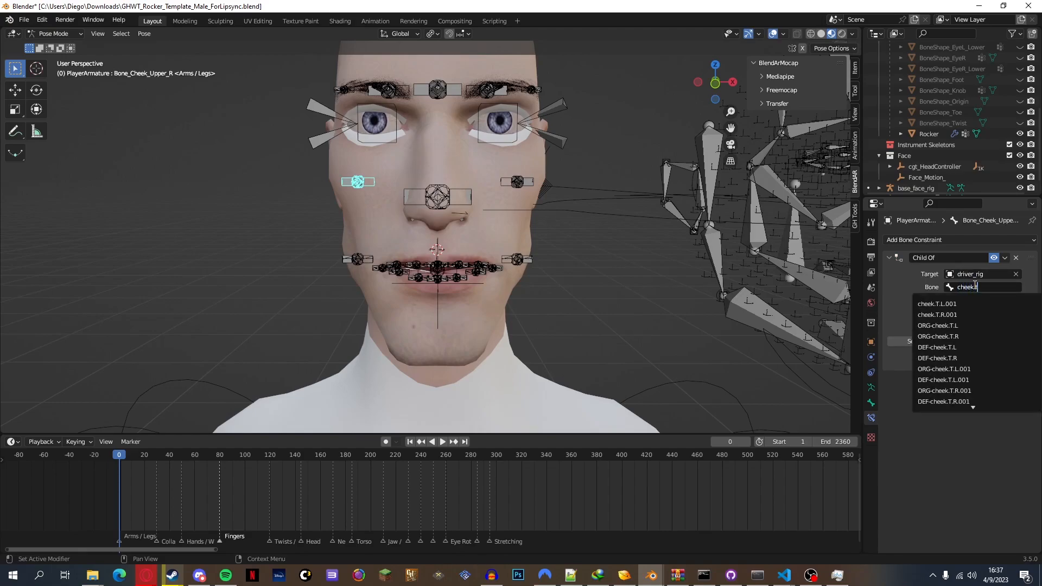
{"action": "left_click", "coordinate": [937, 314]}
{"action": "left_click", "coordinate": [904, 343]}
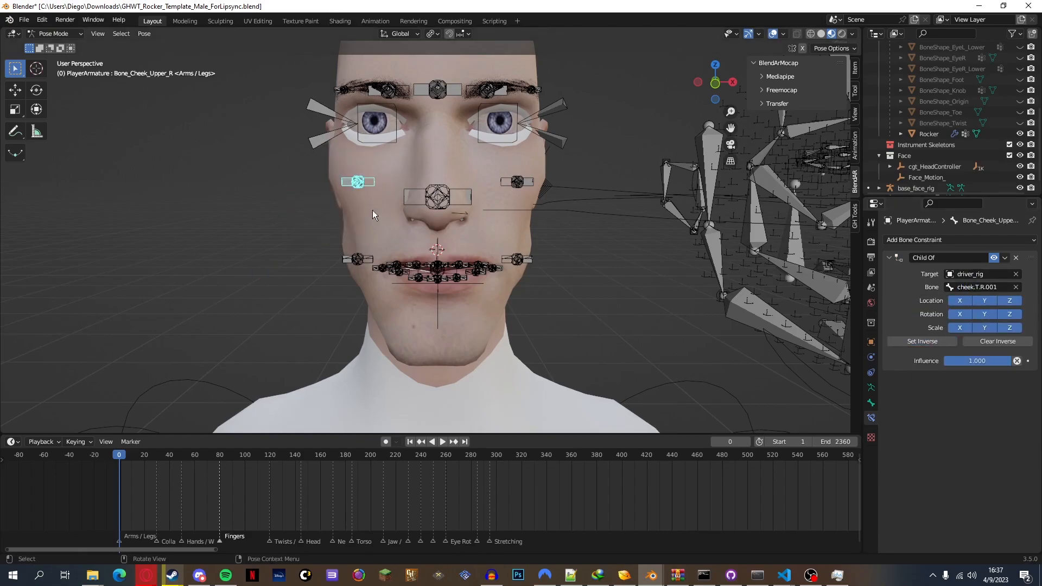
Add a Child Of constraint to Bone_Cheek_R with driver_rig as the target
{"action": "left_click", "coordinate": [357, 258]}
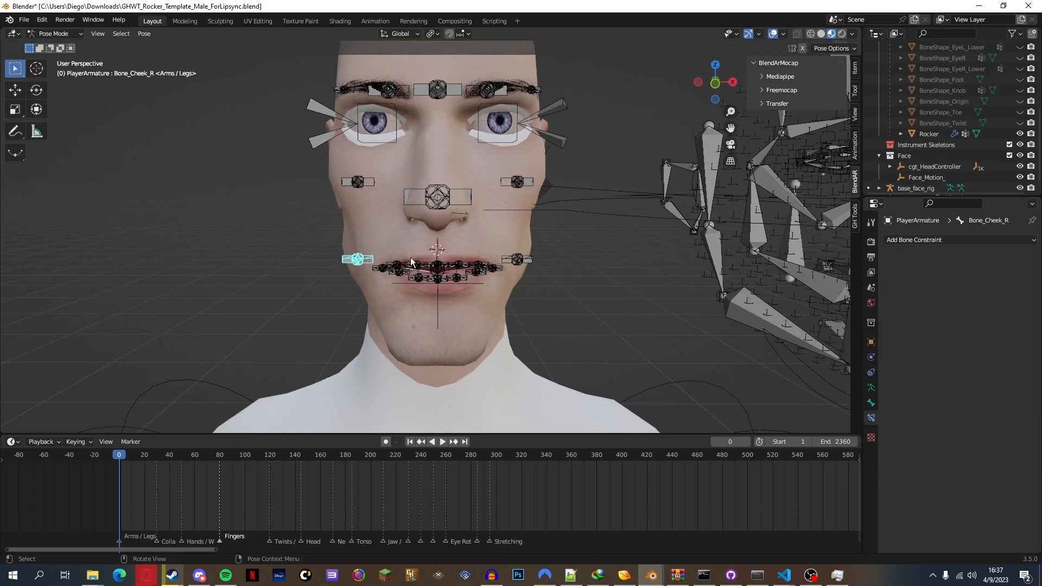
{"action": "left_click", "coordinate": [1004, 242]}
{"action": "left_click", "coordinate": [988, 295]}
{"action": "left_click", "coordinate": [959, 273]}
{"action": "type", "text": "driver_rig"}
{"action": "left_click", "coordinate": [971, 286]}
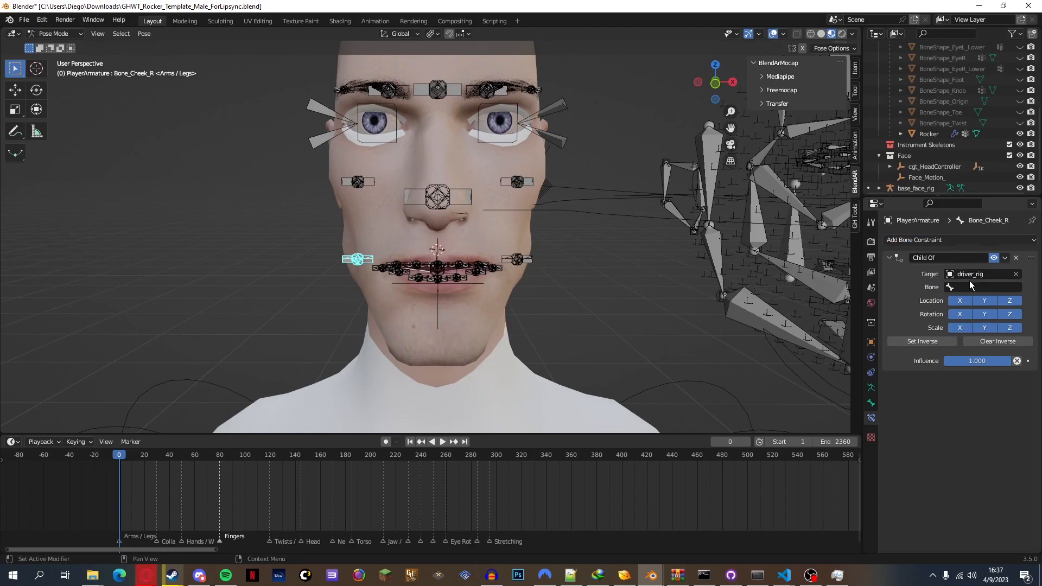
Set the Bone_Cheek_R constraint's bone to cheek.B.R.001 and apply Set Inverse
{"action": "left_click", "coordinate": [971, 286]}
{"action": "type", "text": "cheek"}
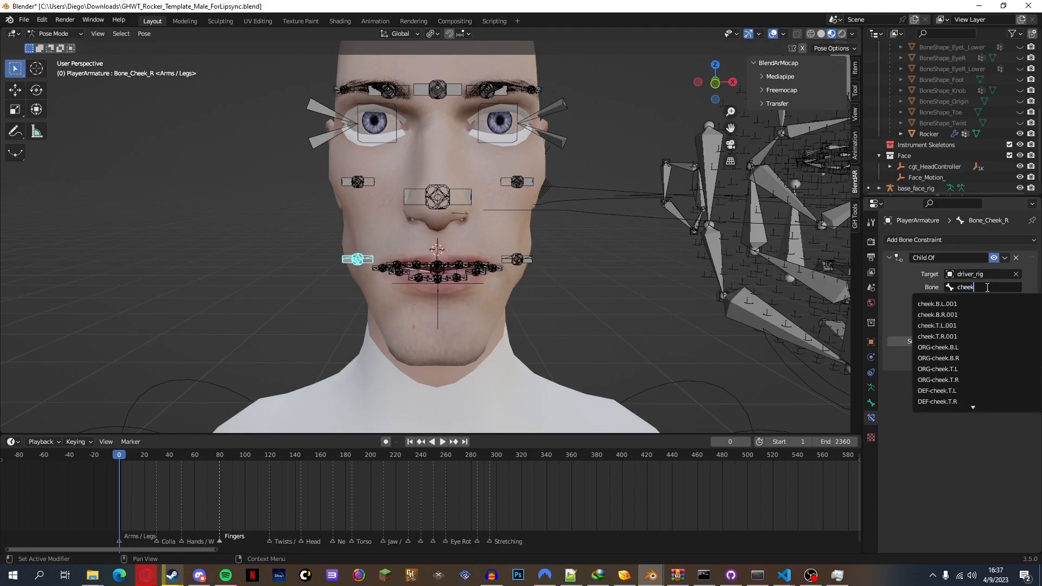
{"action": "key", "text": "Down"}
{"action": "key", "text": "Down"}
{"action": "key", "text": "Return"}
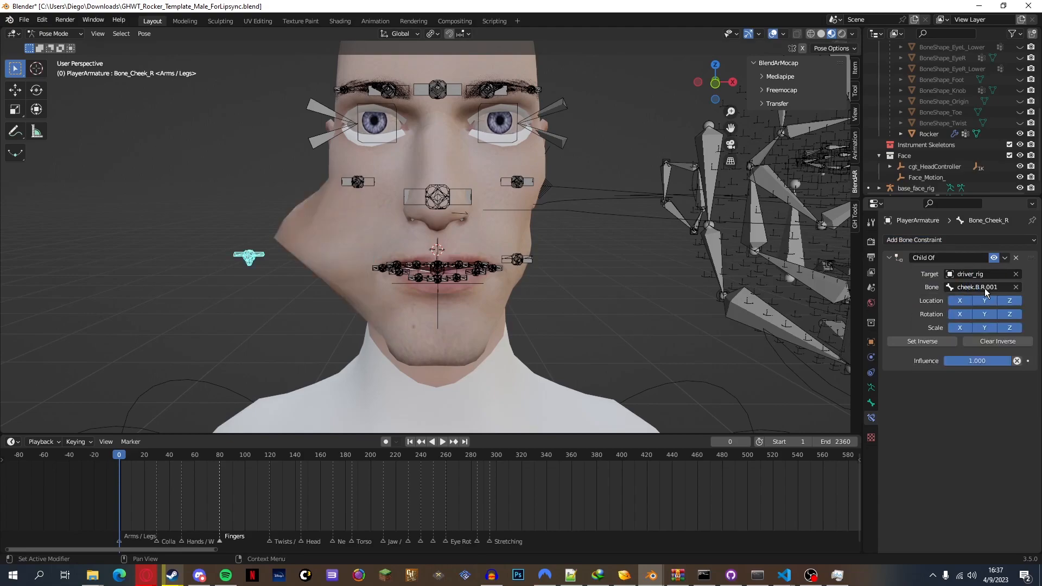
{"action": "left_click", "coordinate": [923, 342]}
Play the animation to compare the cheek movement with the driver rig, and return to frame 0
{"action": "key", "text": "space"}
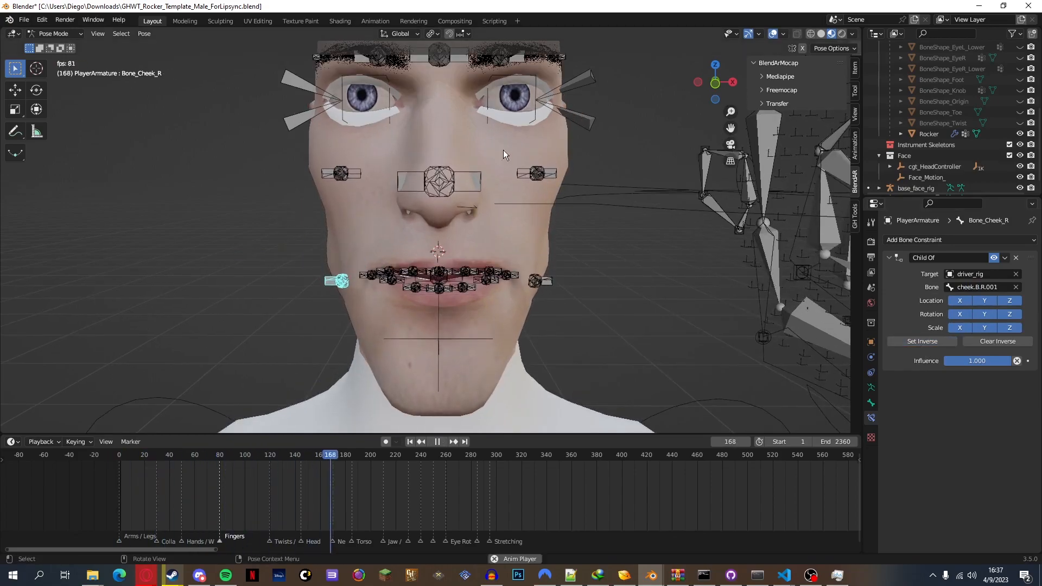
{"action": "scroll", "coordinate": [627, 177], "scroll_direction": "down", "scroll_amount": 5}
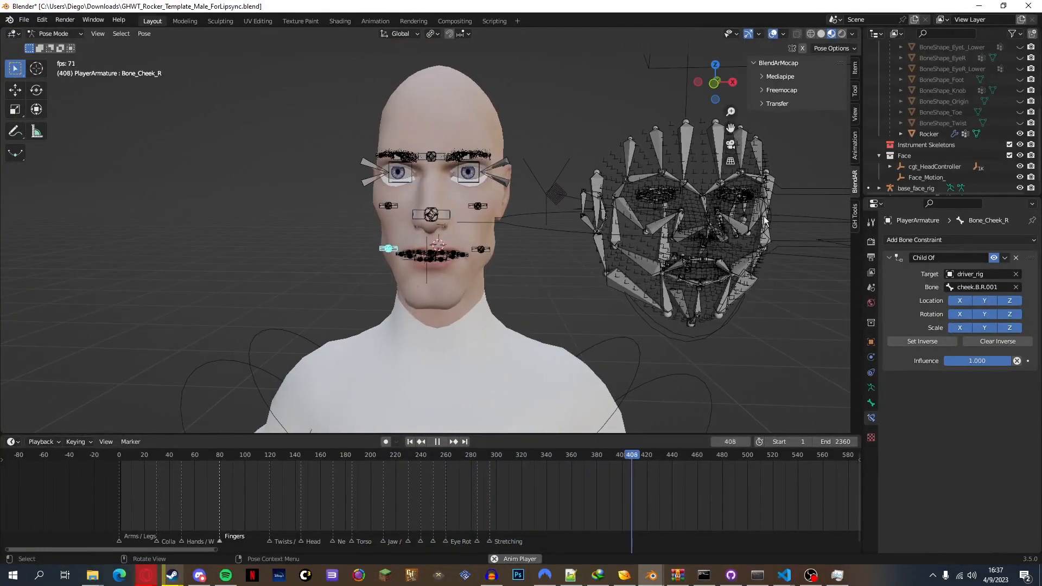
{"action": "left_click_drag", "start_coordinate": [733, 134], "coordinate": [687, 132]}
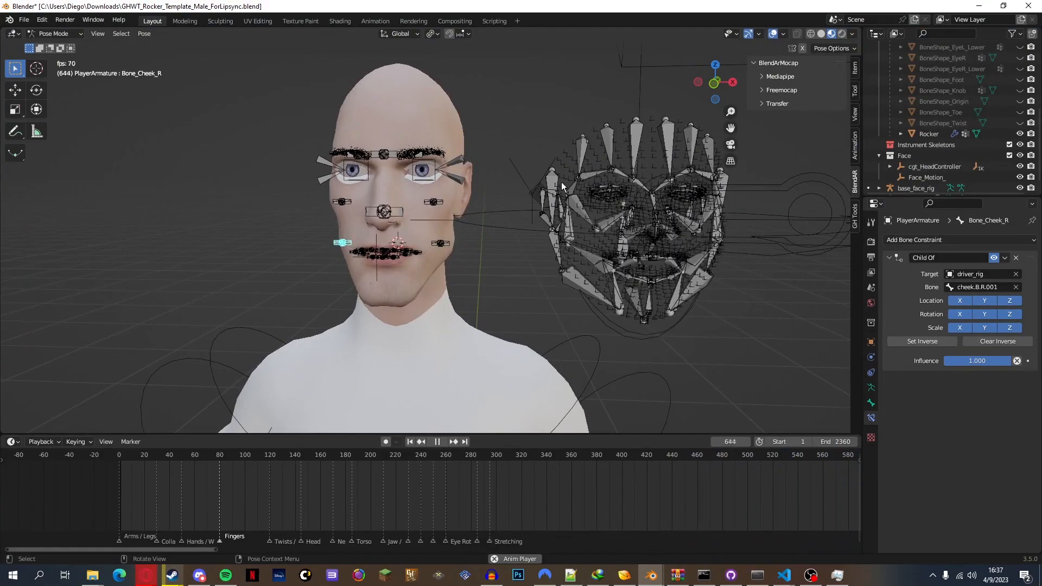
{"action": "key", "text": "space"}
{"action": "key", "text": "shift+Left"}
{"action": "scroll", "coordinate": [311, 169], "scroll_direction": "up", "scroll_amount": 6}
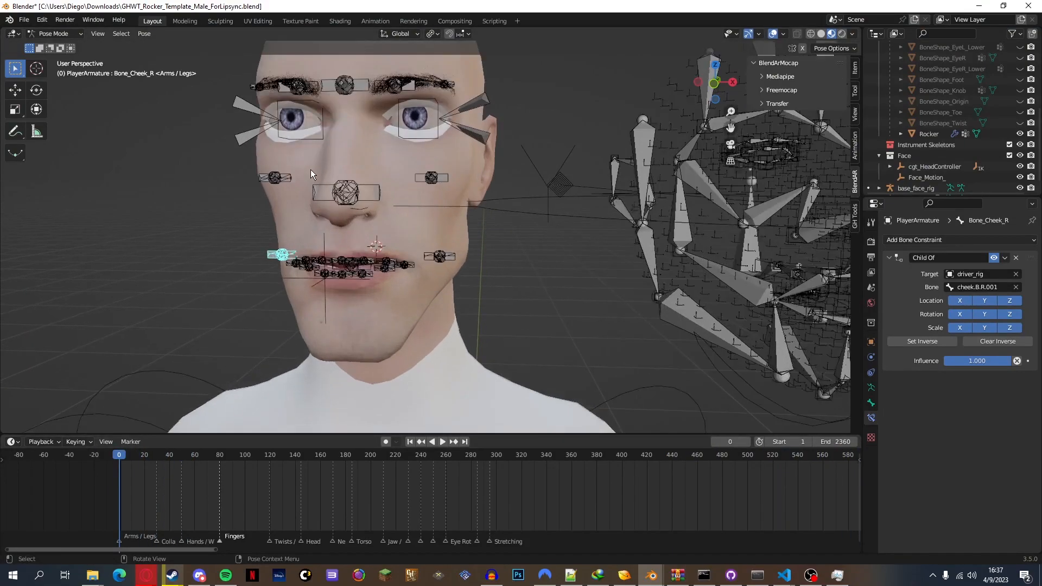
Add four Child Of constraints to Bone_Brow_Mid, the control between the eyebrows
{"action": "left_click_drag", "start_coordinate": [729, 126], "coordinate": [840, 217]}
{"action": "scroll", "coordinate": [540, 174], "scroll_direction": "up", "scroll_amount": 1}
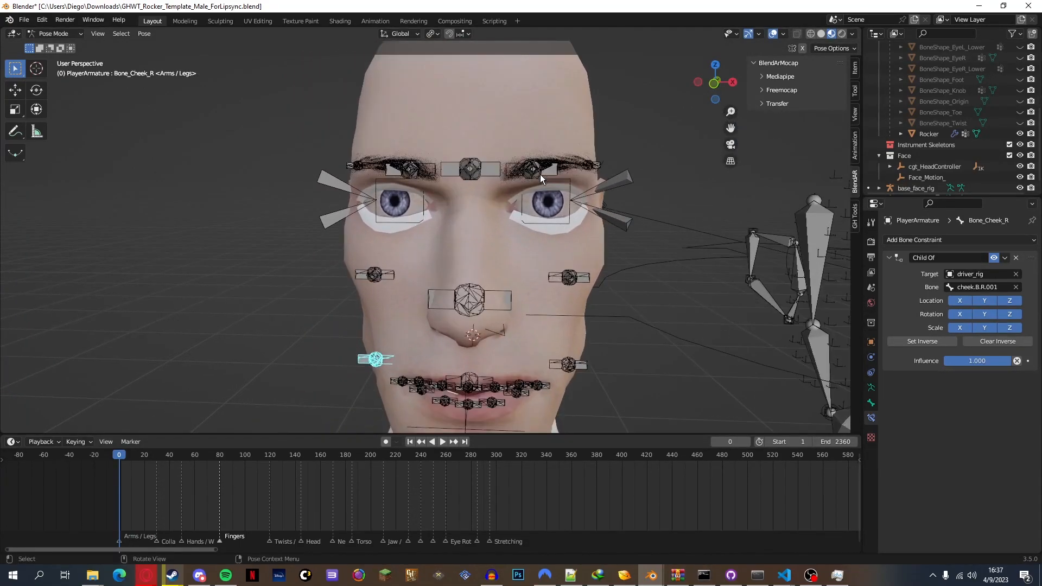
{"action": "left_click", "coordinate": [481, 168]}
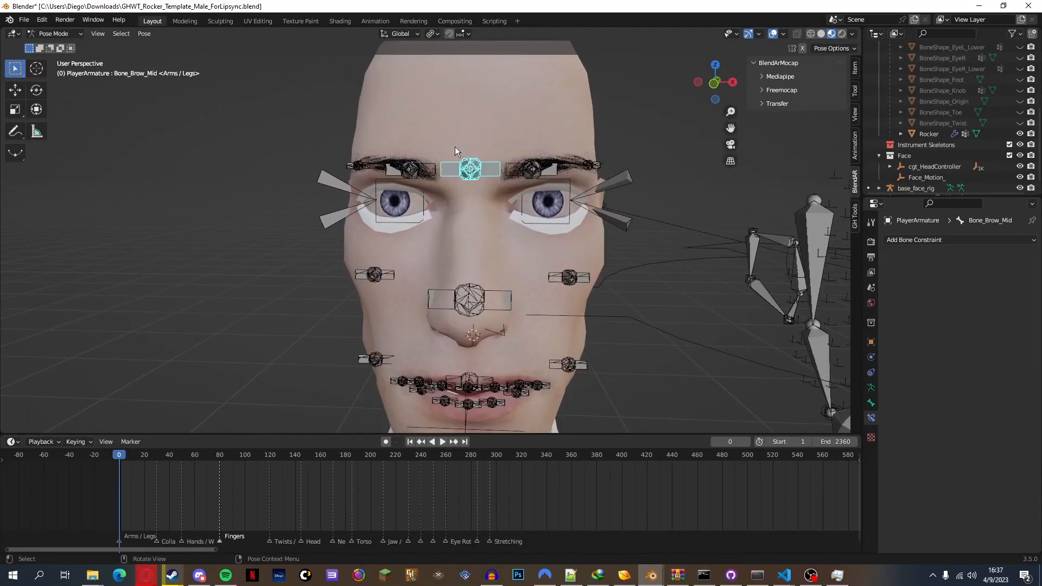
{"action": "left_click", "coordinate": [968, 241]}
{"action": "left_click", "coordinate": [1005, 296]}
{"action": "left_click", "coordinate": [1004, 240]}
{"action": "left_click", "coordinate": [1002, 294]}
{"action": "left_click", "coordinate": [989, 241]}
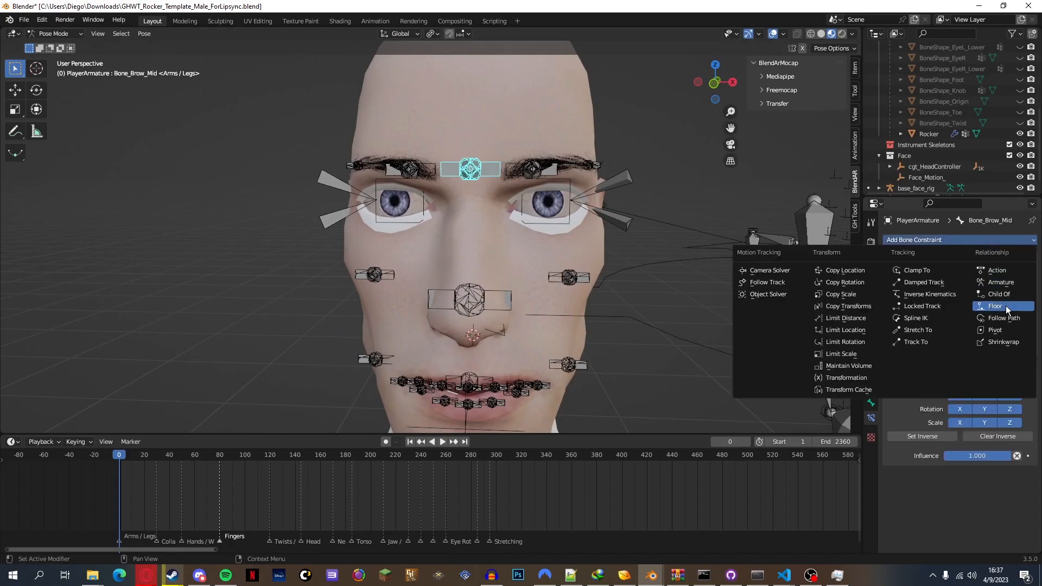
{"action": "left_click", "coordinate": [1002, 297]}
{"action": "left_click", "coordinate": [988, 238]}
{"action": "left_click", "coordinate": [1002, 296]}
Set driver_rig as the target of the first two Child Of constraints on Bone_Brow_Mid
{"action": "left_click", "coordinate": [978, 275]}
{"action": "type", "text": "driver_rig"}
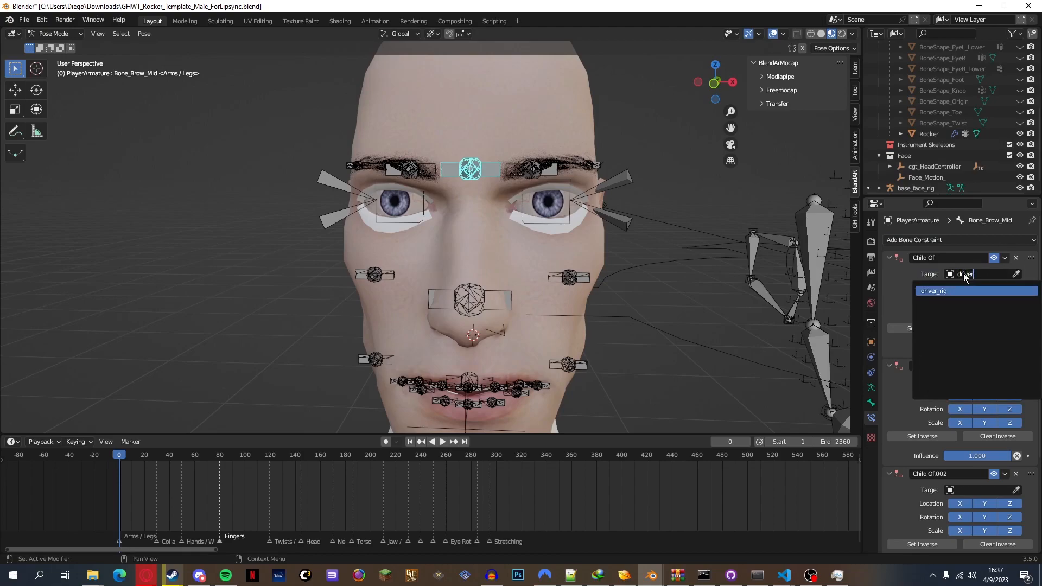
{"action": "key", "text": "Return"}
{"action": "scroll", "coordinate": [971, 277], "scroll_direction": "down", "scroll_amount": 3}
{"action": "left_click", "coordinate": [984, 329]}
{"action": "type", "text": "driver_rig"}
{"action": "key", "text": "Return"}
Set driver_rig as the target of the third and fourth Child Of constraints on Bone_Brow_Mid
{"action": "scroll", "coordinate": [982, 327], "scroll_direction": "down", "scroll_amount": 4}
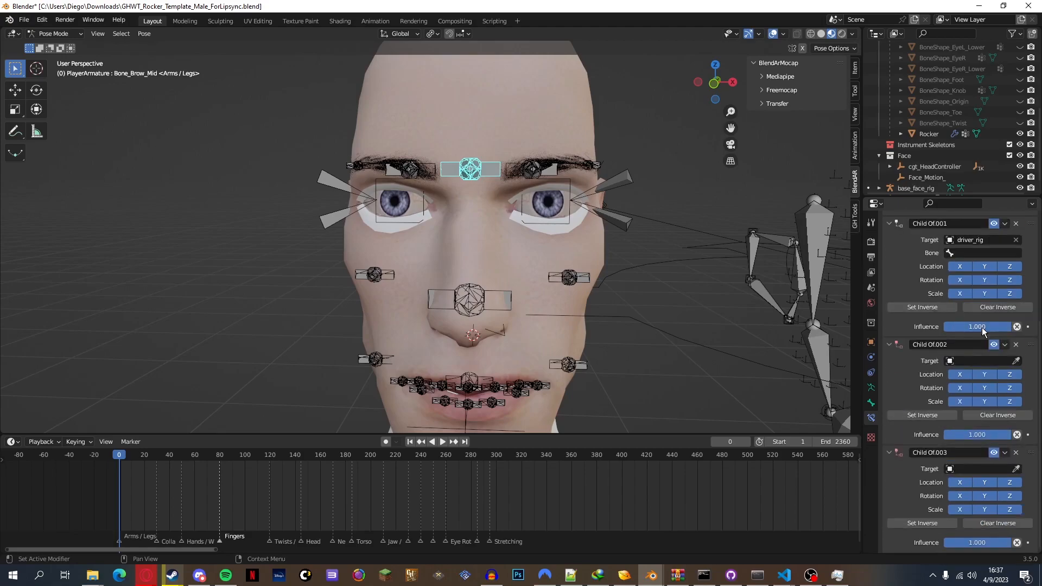
{"action": "left_click", "coordinate": [973, 361]}
{"action": "type", "text": "dri"}
{"action": "key", "text": "Return"}
{"action": "scroll", "coordinate": [972, 363], "scroll_direction": "down", "scroll_amount": 1}
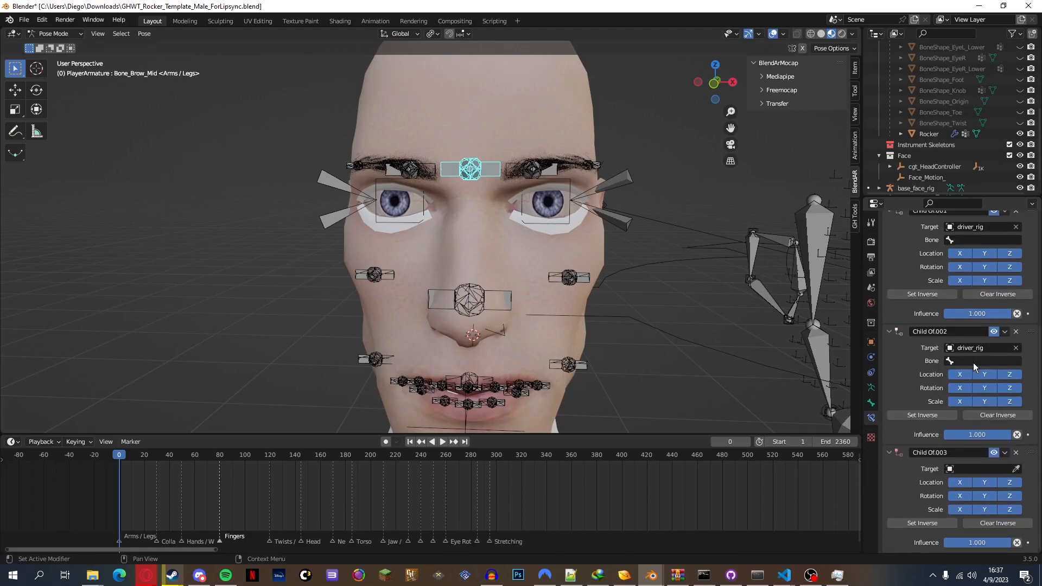
{"action": "left_click", "coordinate": [981, 466]}
{"action": "type", "text": "drive"}
{"action": "key", "text": "Return"}
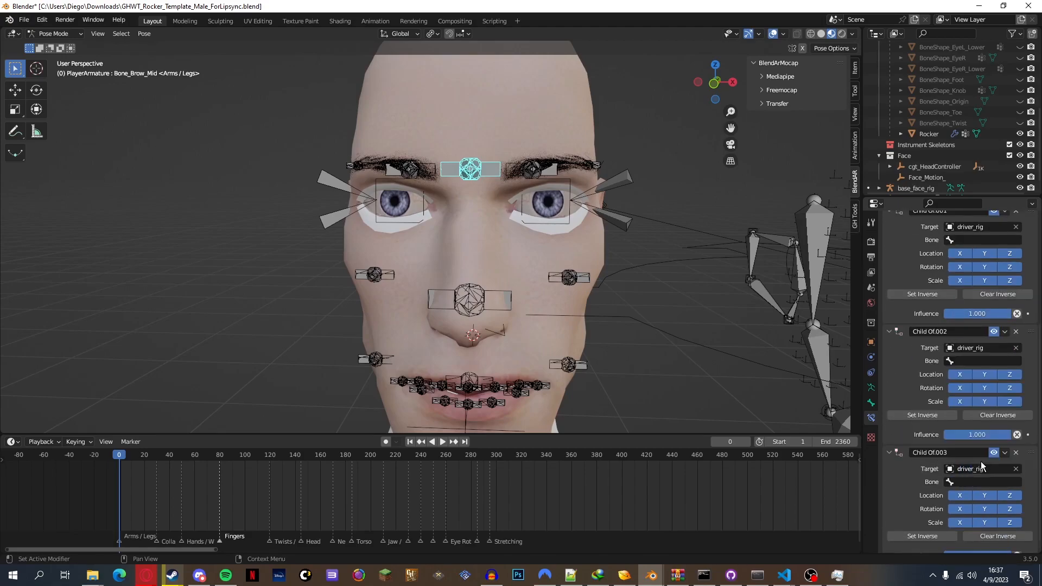
Set the first Bone_Brow_Mid constraint's bone to brow.T.L.003 and apply Set Inverse
{"action": "scroll", "coordinate": [936, 276], "scroll_direction": "up", "scroll_amount": 8}
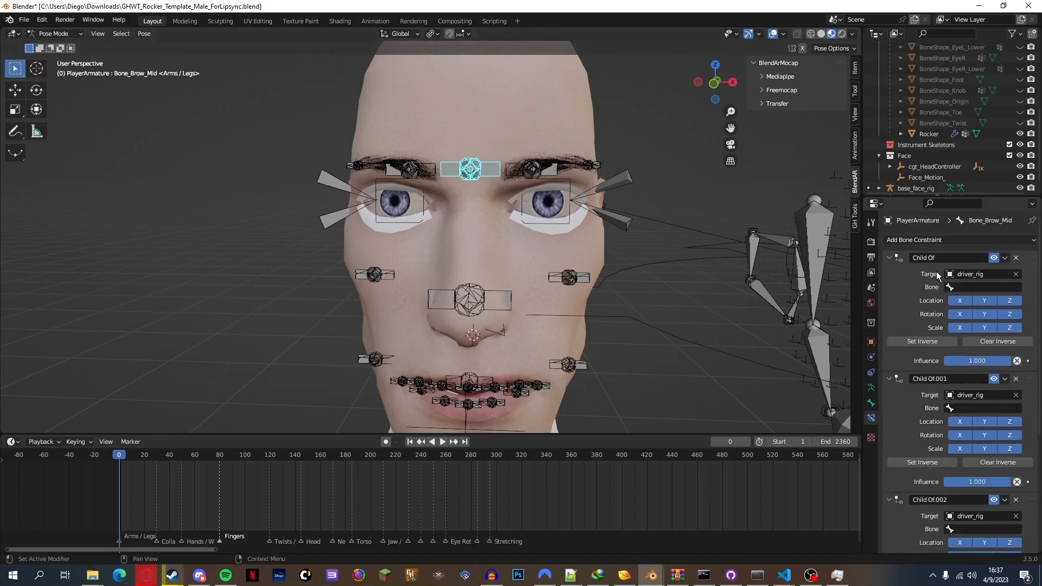
{"action": "left_click", "coordinate": [976, 287]}
{"action": "type", "text": "brow"}
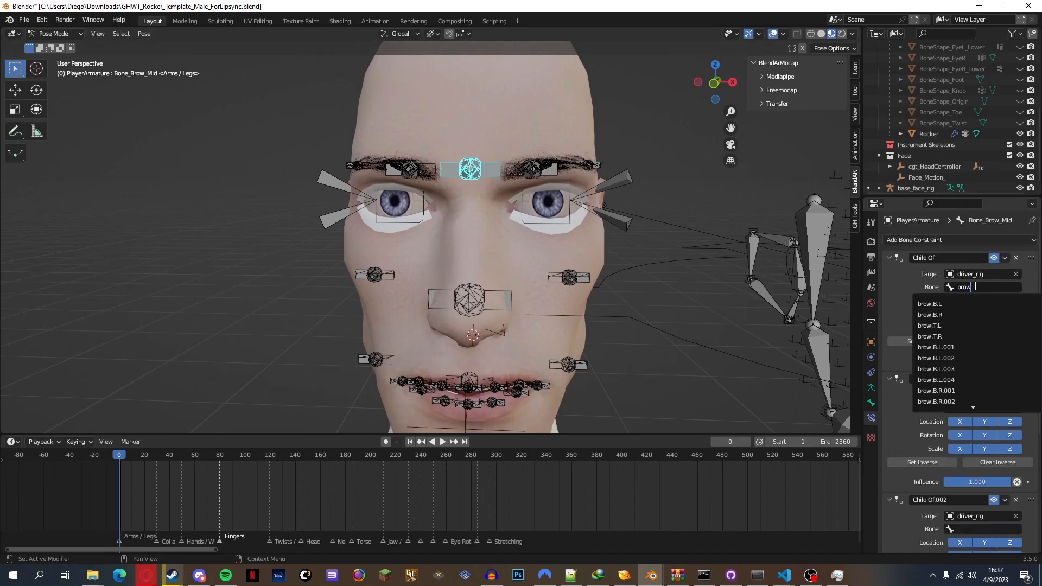
{"action": "type", "text": ".t"}
{"action": "key", "text": "Down"}
{"action": "key", "text": "Down"}
{"action": "key", "text": "Down"}
{"action": "key", "text": "Down"}
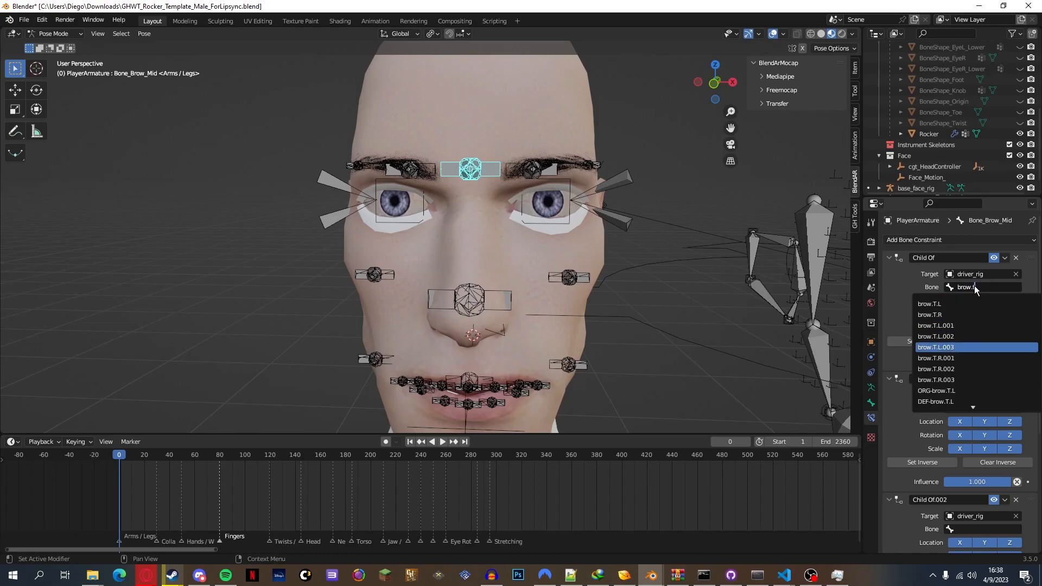
{"action": "key", "text": "Return"}
{"action": "left_click", "coordinate": [945, 341]}
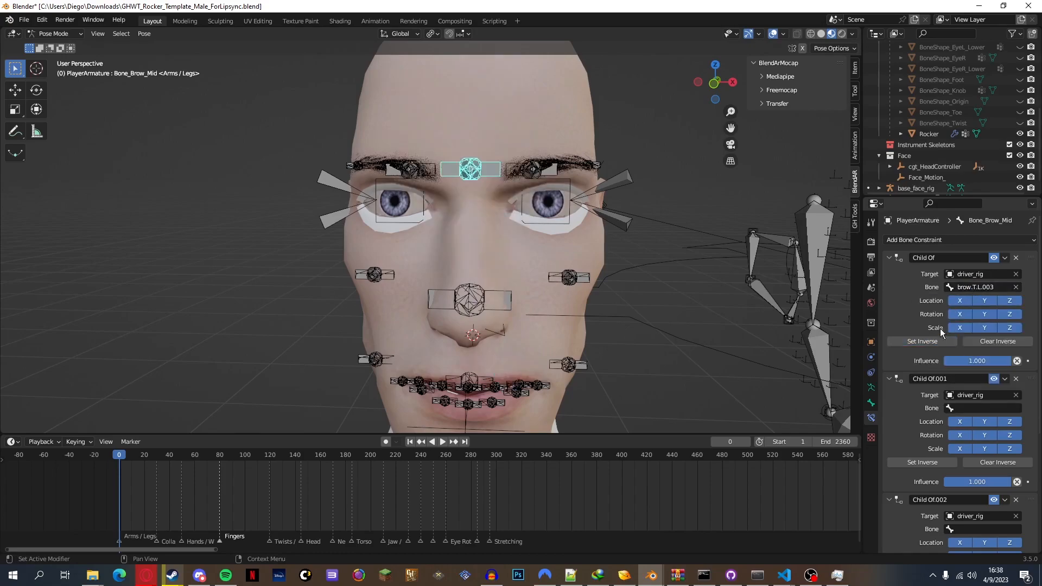
Set the second Bone_Brow_Mid constraint's bone to brow.B.L.003 and apply Set Inverse
{"action": "left_click", "coordinate": [991, 408]}
{"action": "type", "text": "brow"}
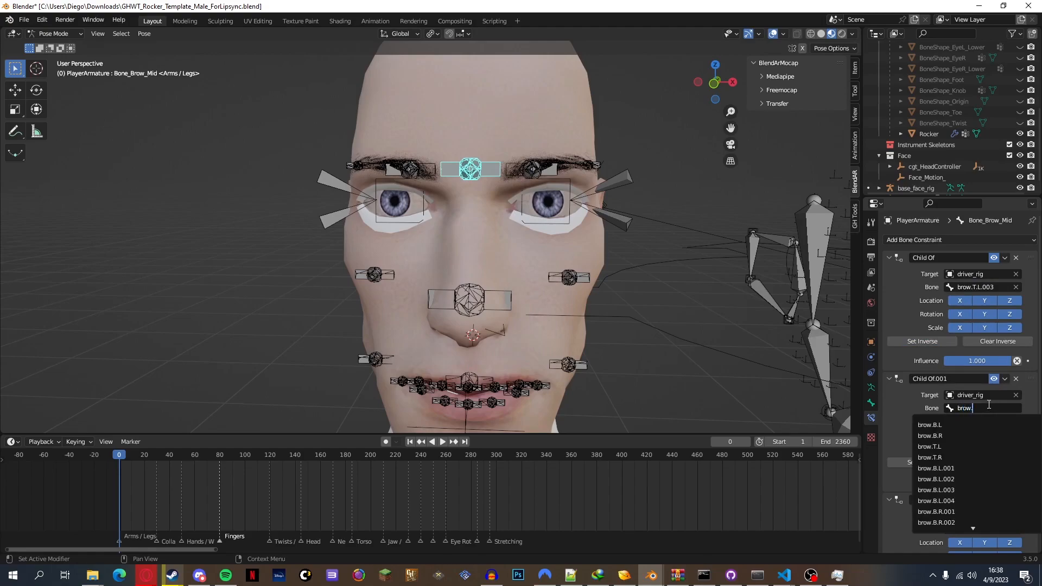
{"action": "key", "text": "Down"}
{"action": "key", "text": "Down"}
{"action": "key", "text": "Down"}
{"action": "key", "text": "Down"}
{"action": "key", "text": "Down"}
{"action": "key", "text": "Return"}
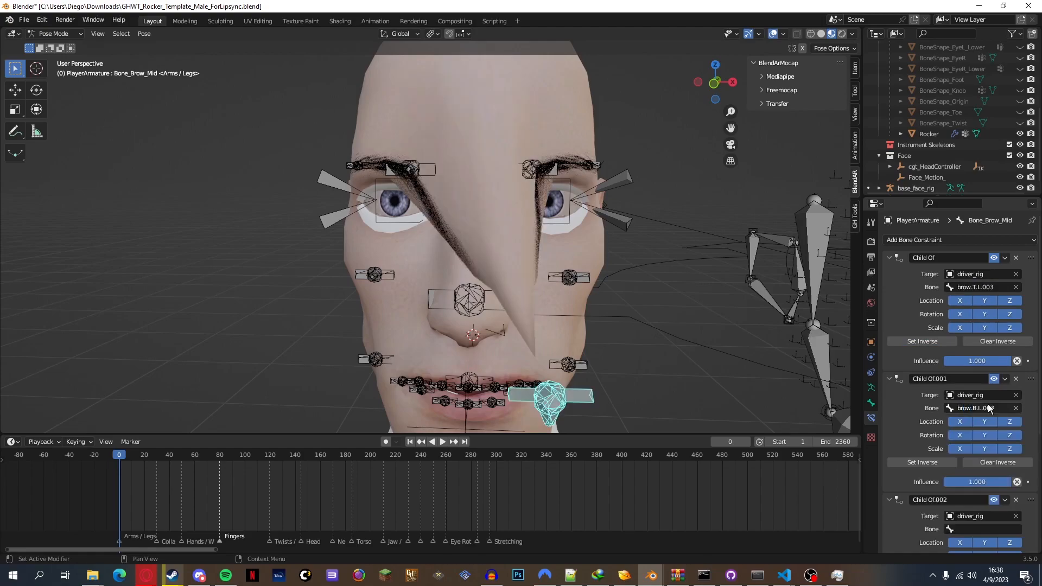
{"action": "left_click", "coordinate": [929, 460]}
Set the third Bone_Brow_Mid constraint's bone to brow.T.R.003 and apply Set Inverse
{"action": "scroll", "coordinate": [969, 384], "scroll_direction": "down", "scroll_amount": 5}
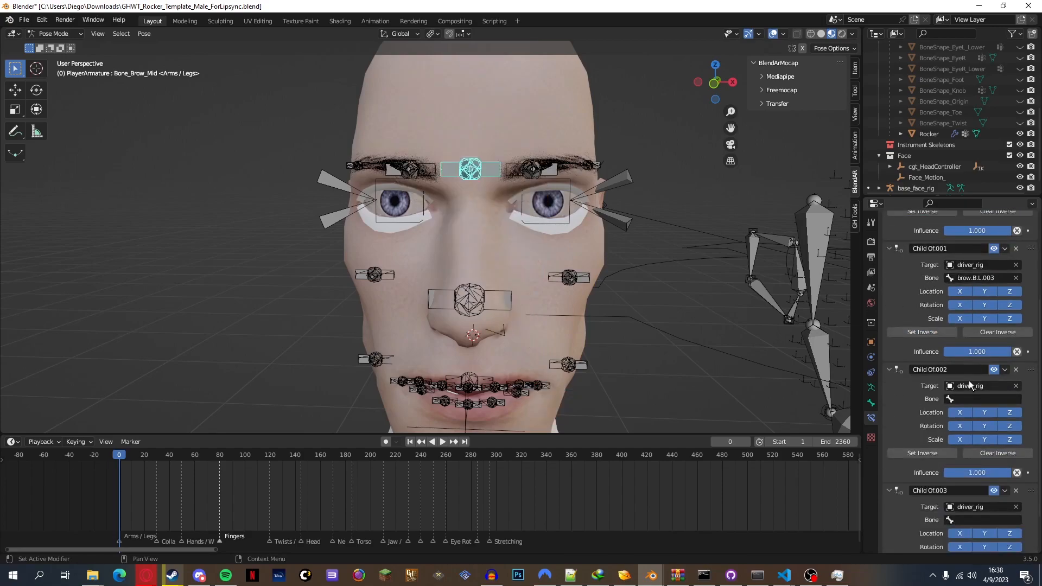
{"action": "left_click", "coordinate": [970, 399]}
{"action": "type", "text": "brow.t"}
{"action": "key", "text": "Down"}
{"action": "key", "text": "Down"}
{"action": "key", "text": "Down"}
{"action": "key", "text": "Down"}
{"action": "key", "text": "Down"}
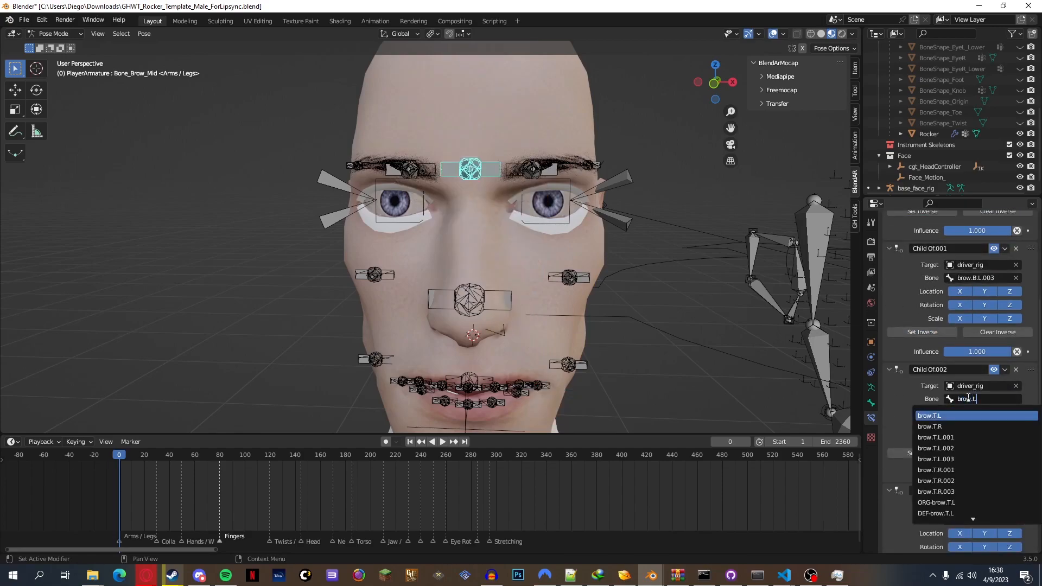
{"action": "key", "text": "Down"}
{"action": "key", "text": "Down"}
{"action": "key", "text": "Down"}
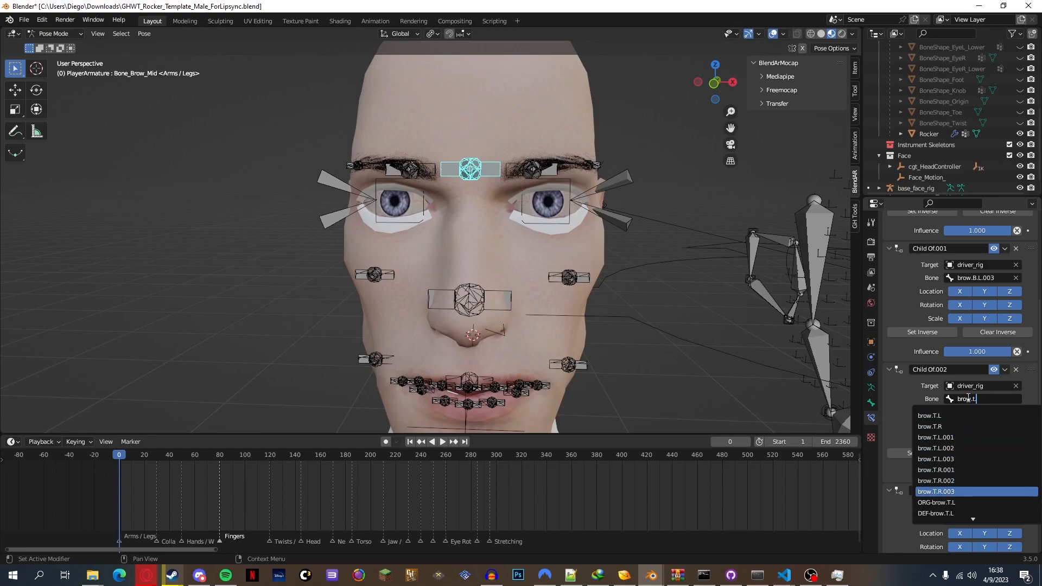
{"action": "key", "text": "Return"}
{"action": "left_click", "coordinate": [919, 449]}
{"action": "scroll", "coordinate": [961, 444], "scroll_direction": "down", "scroll_amount": 2}
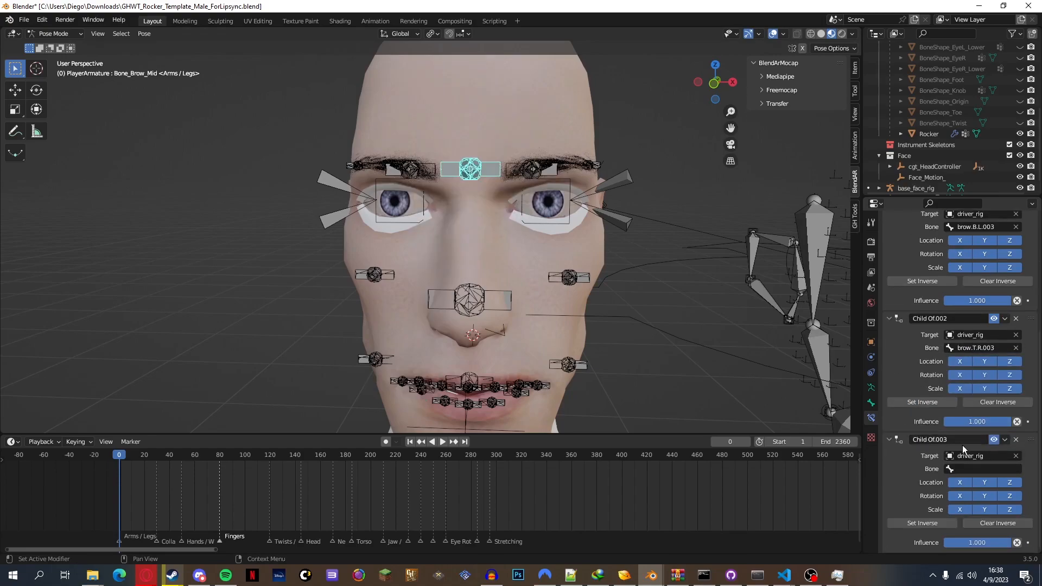
Set the fourth Bone_Brow_Mid constraint's bone to brow.B.R.003 and apply Set Inverse
{"action": "left_click", "coordinate": [969, 471]}
{"action": "type", "text": "brow.b"}
{"action": "key", "text": "Down"}
{"action": "key", "text": "Down"}
{"action": "key", "text": "Down"}
{"action": "key", "text": "Down"}
{"action": "key", "text": "Down"}
{"action": "key", "text": "Down"}
{"action": "key", "text": "Down"}
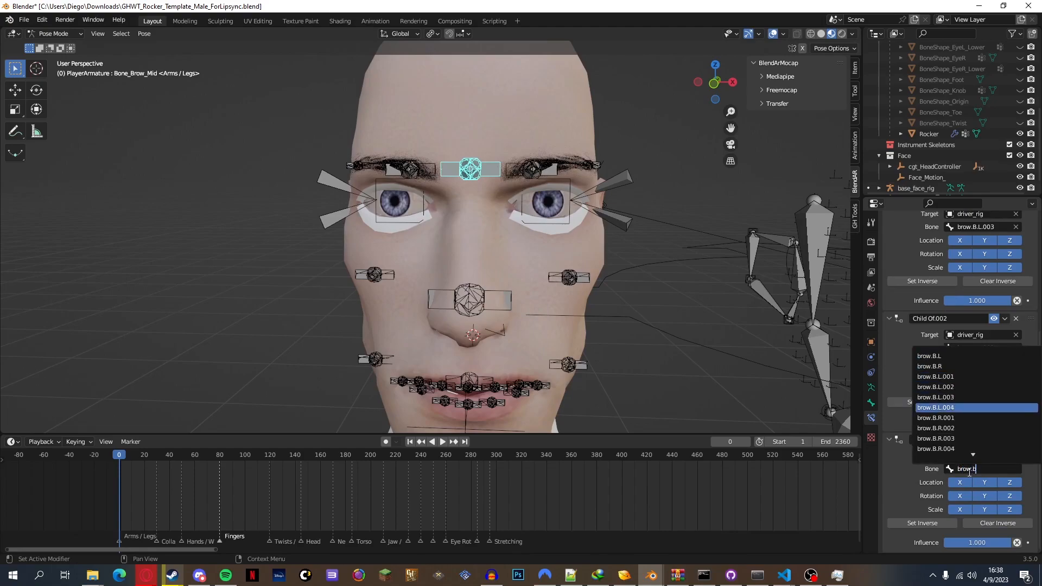
{"action": "key", "text": "Down"}
{"action": "key", "text": "Return"}
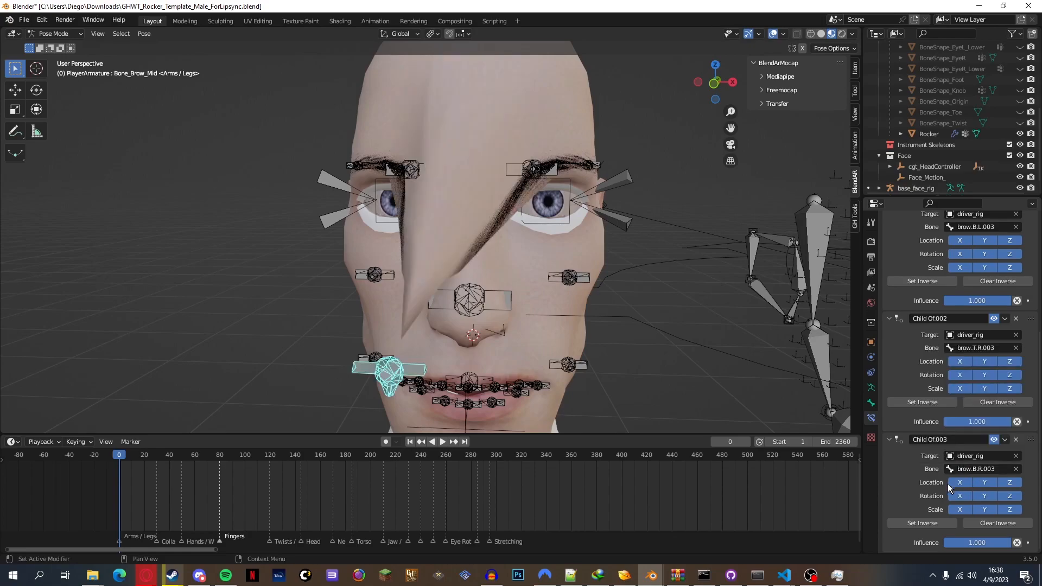
{"action": "left_click", "coordinate": [915, 522]}
{"action": "scroll", "coordinate": [919, 295], "scroll_direction": "up", "scroll_amount": 8}
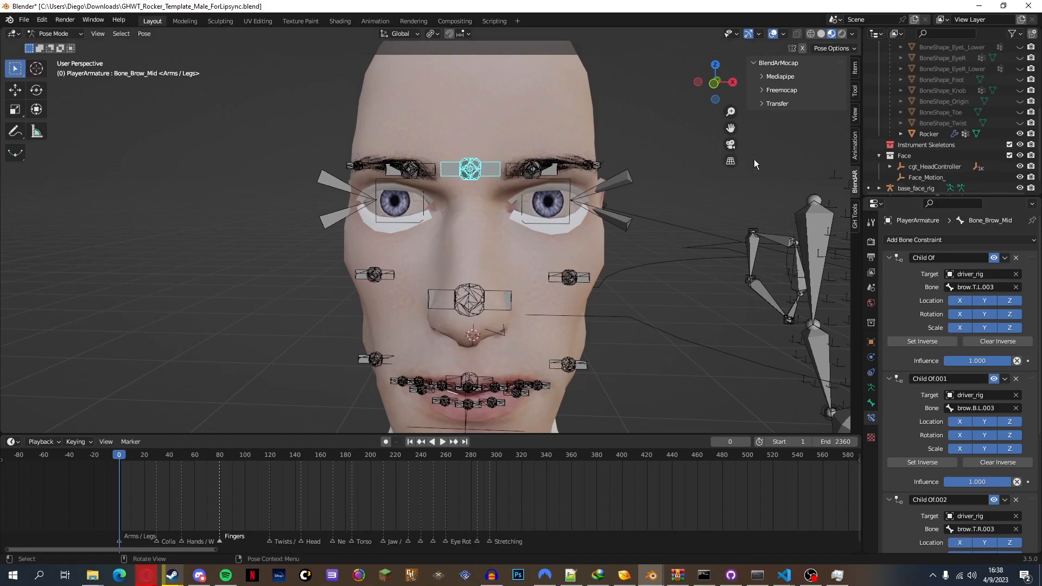
Select Bone_Brow_Mid_L on the character's face and add two Child Of constraints to it
{"action": "left_click_drag", "start_coordinate": [729, 129], "coordinate": [269, 87]}
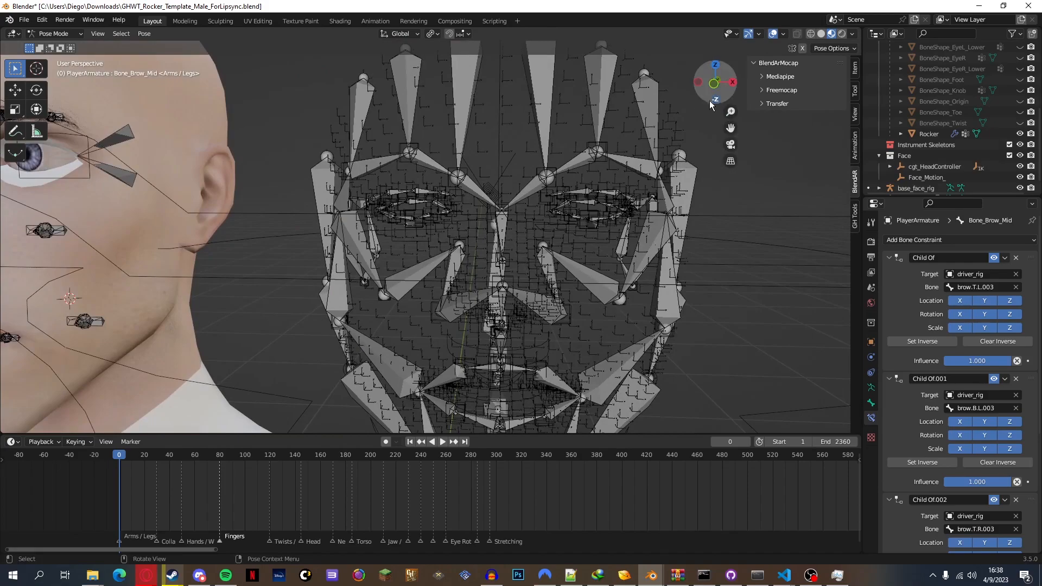
{"action": "middle_click_drag", "start_coordinate": [546, 172], "coordinate": [562, 174]}
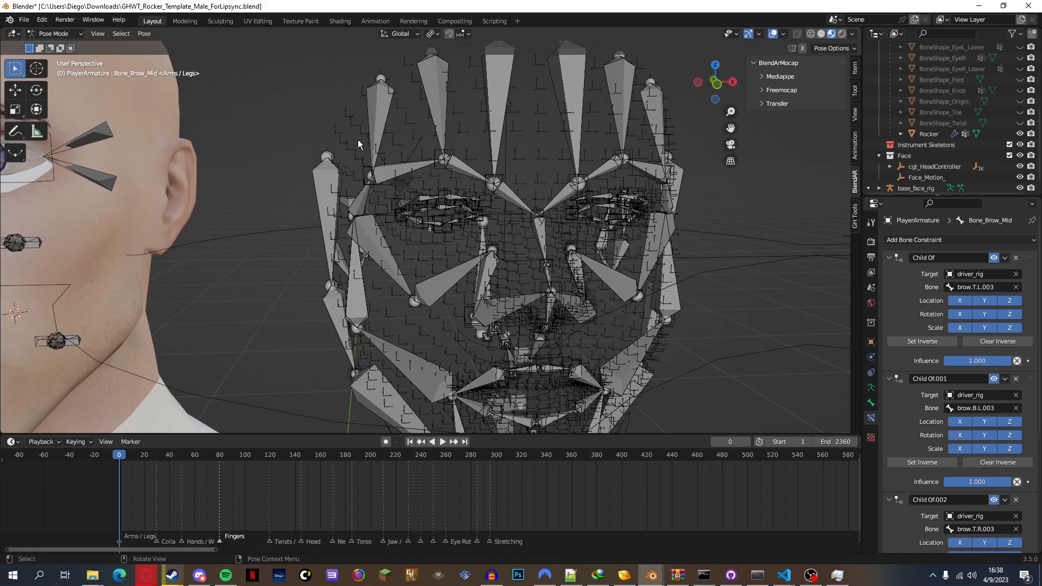
{"action": "left_click_drag", "start_coordinate": [731, 130], "coordinate": [402, 139]}
{"action": "left_click_drag", "start_coordinate": [718, 84], "coordinate": [706, 81]}
{"action": "left_click_drag", "start_coordinate": [731, 128], "coordinate": [751, 156]}
{"action": "left_click", "coordinate": [487, 151]}
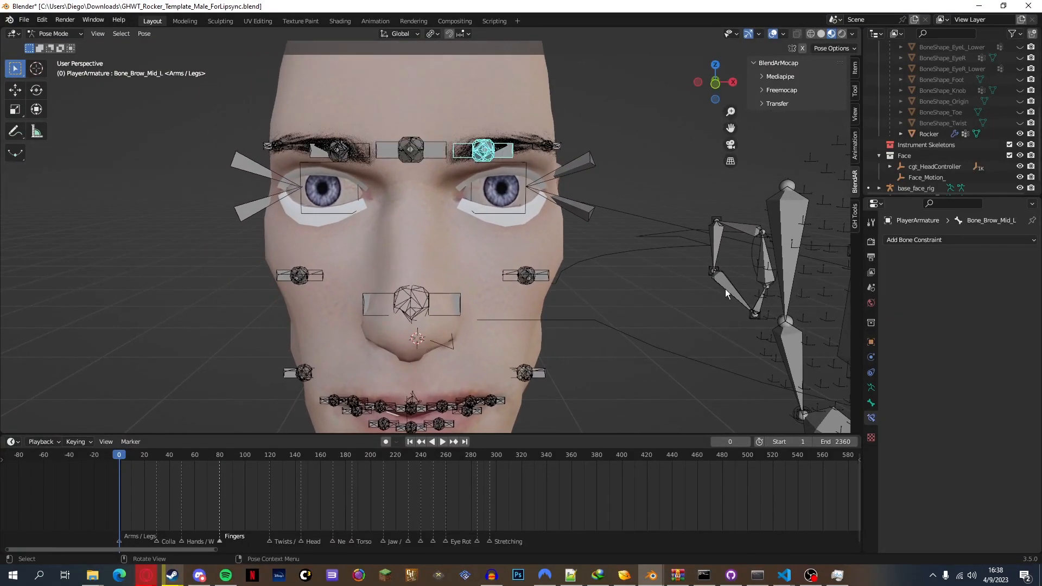
{"action": "left_click", "coordinate": [990, 240]}
{"action": "left_click", "coordinate": [968, 240]}
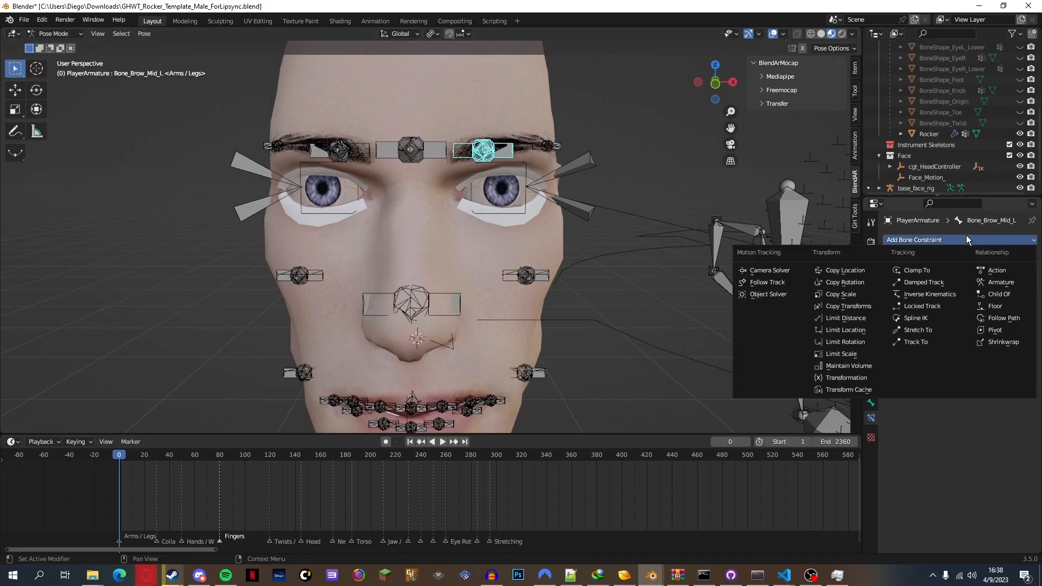
{"action": "left_click", "coordinate": [999, 294]}
Set driver_rig as the target of both Child Of constraints on Bone_Brow_Mid_L
{"action": "left_click", "coordinate": [972, 274]}
{"action": "type", "text": "driver"}
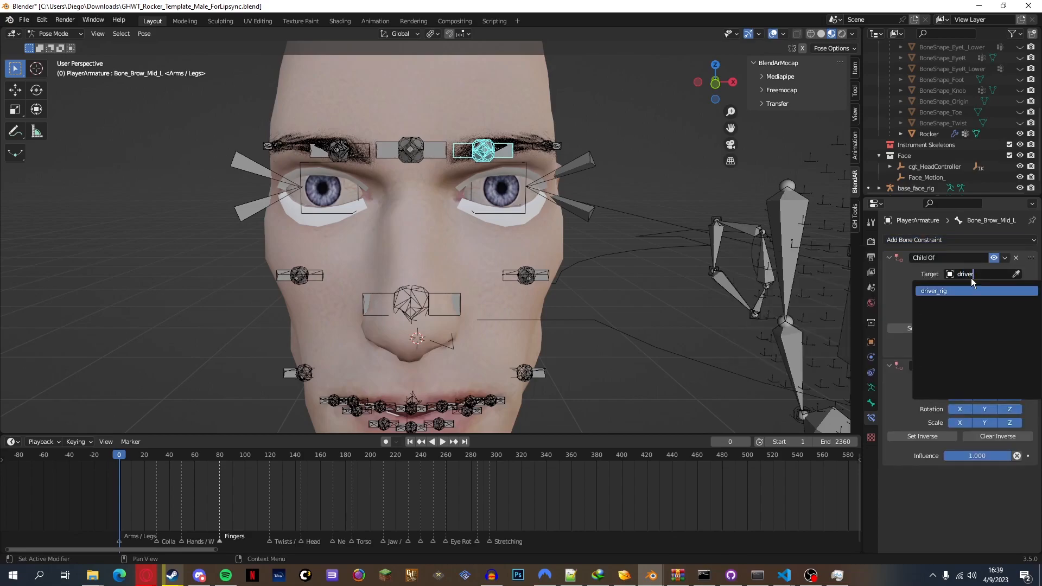
{"action": "key", "text": "Return"}
{"action": "left_click", "coordinate": [975, 397]}
{"action": "type", "text": "drive"}
{"action": "key", "text": "Return"}
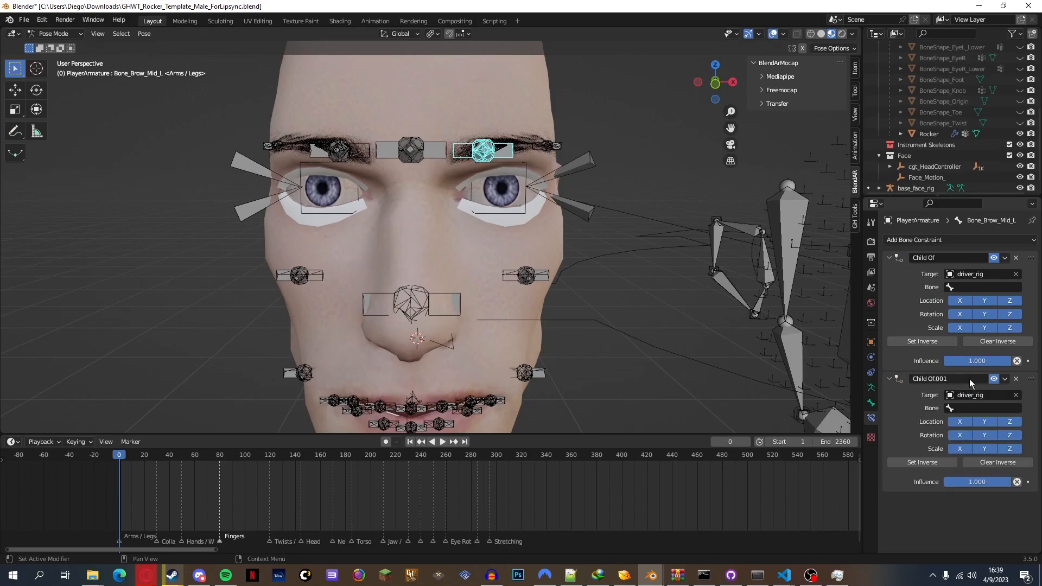
Set the first Bone_Brow_Mid_L constraint's bone to brow.T.L.002 and apply Set Inverse
{"action": "left_click", "coordinate": [969, 286]}
{"action": "type", "text": "brow.t"}
{"action": "key", "text": "Down"}
{"action": "key", "text": "Down"}
{"action": "key", "text": "Down"}
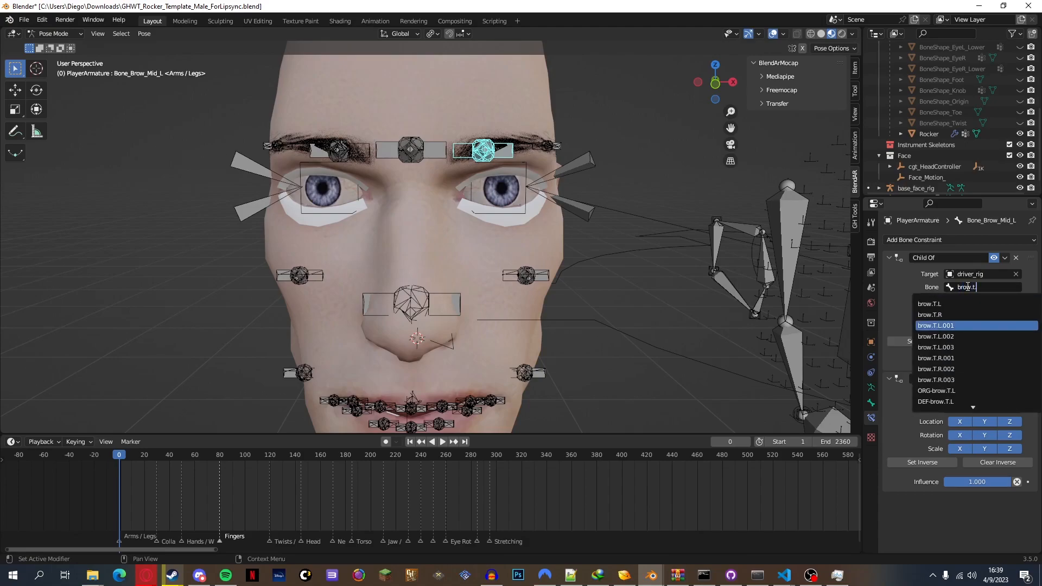
{"action": "key", "text": "Return"}
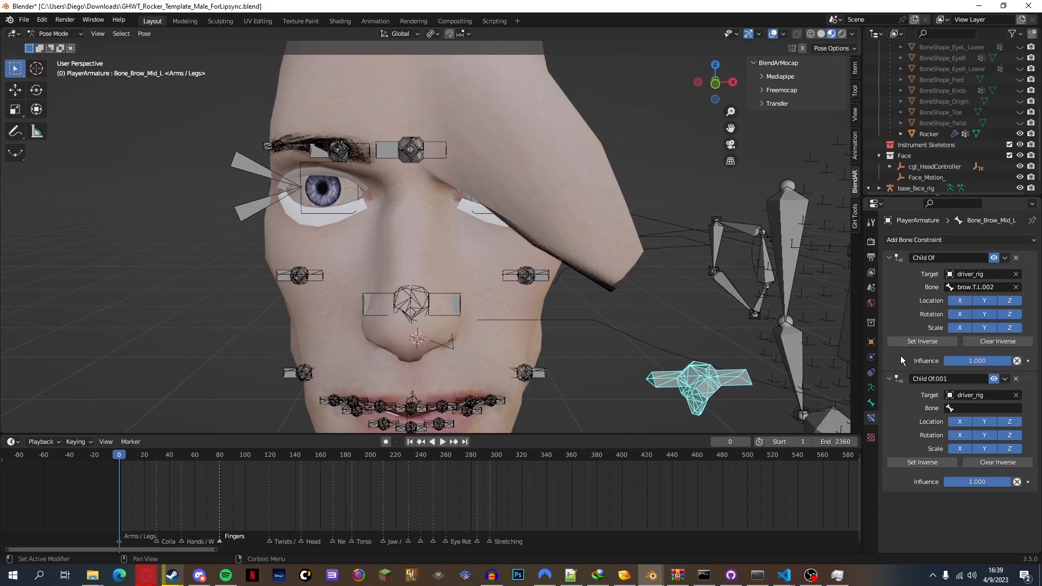
{"action": "left_click", "coordinate": [919, 340]}
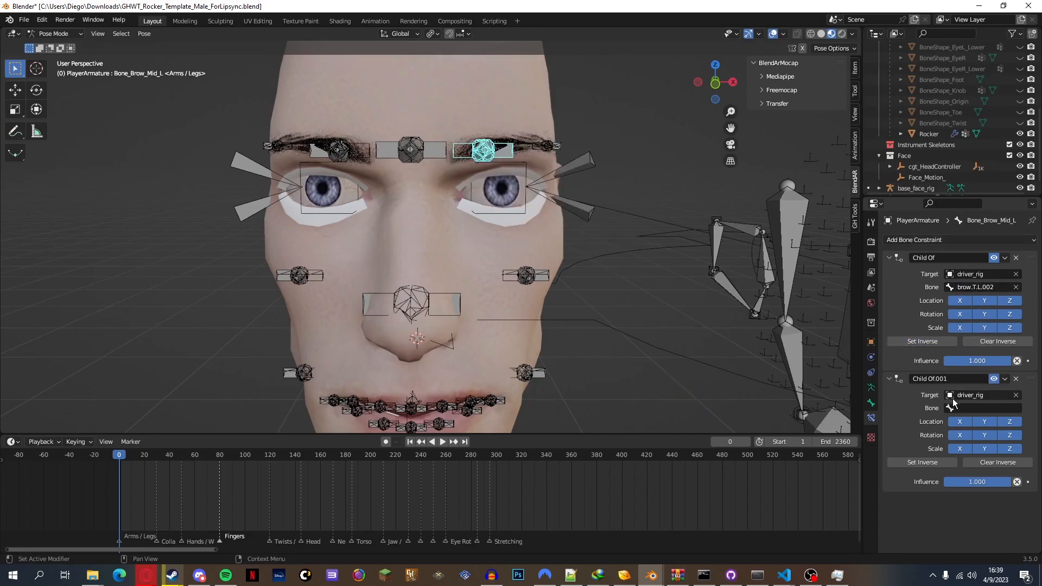
Set the second Bone_Brow_Mid_L constraint's bone to brow.B.L.002 and apply Set Inverse
{"action": "left_click", "coordinate": [974, 407]}
{"action": "type", "text": "brow."}
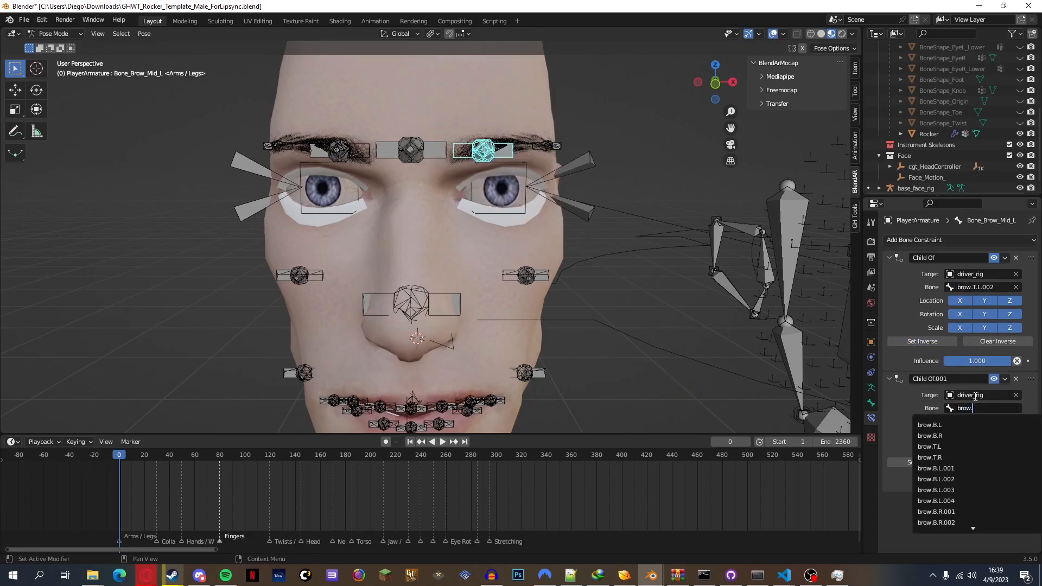
{"action": "type", "text": "b"}
{"action": "key", "text": "Down"}
{"action": "key", "text": "Down"}
{"action": "key", "text": "Down"}
{"action": "key", "text": "Return"}
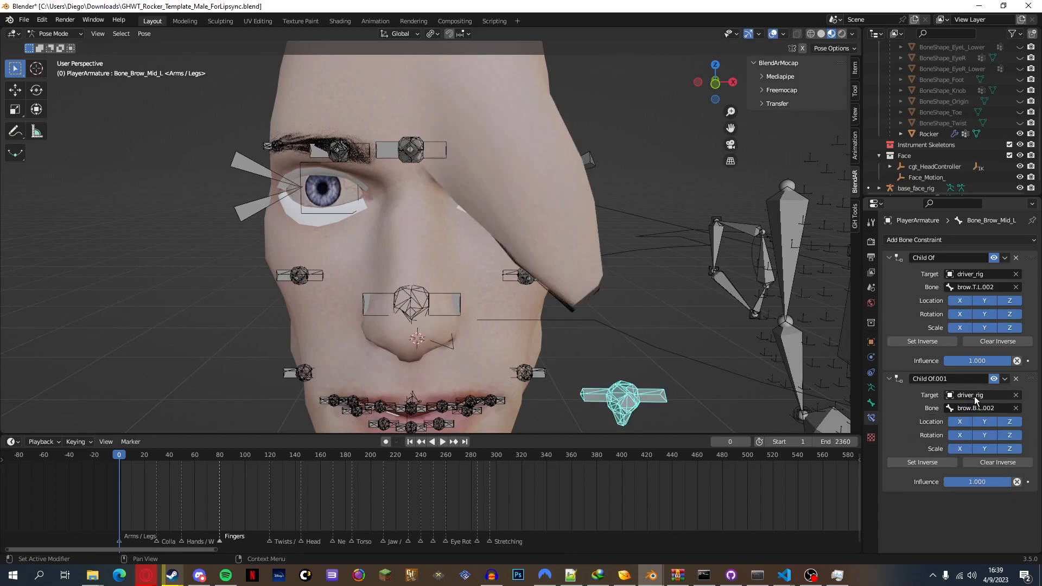
{"action": "left_click", "coordinate": [910, 455]}
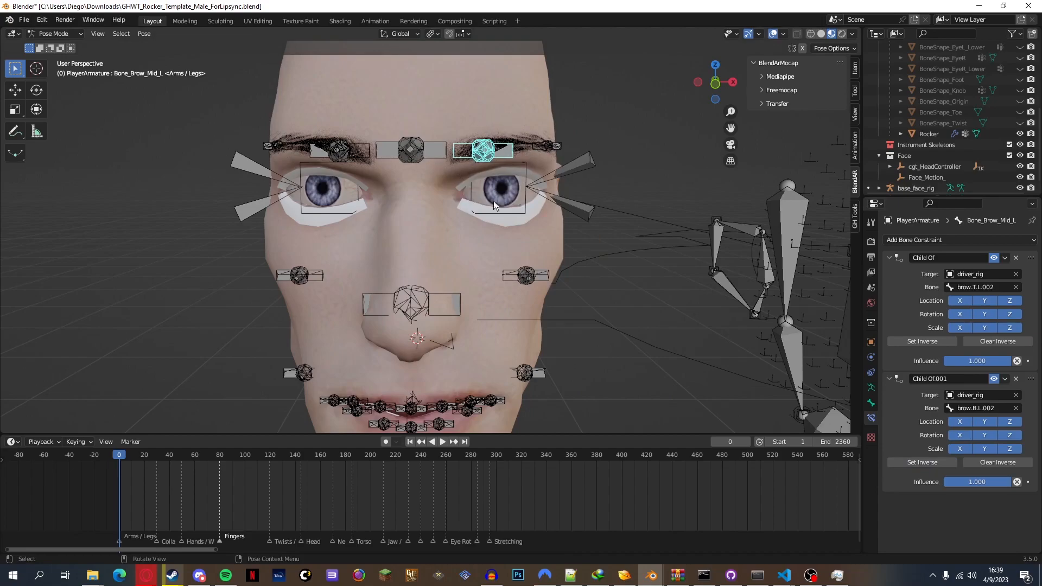
Select the outer eyebrow bone Bone_Brow_L and add two Child Of constraints to it
{"action": "left_click", "coordinate": [546, 146]}
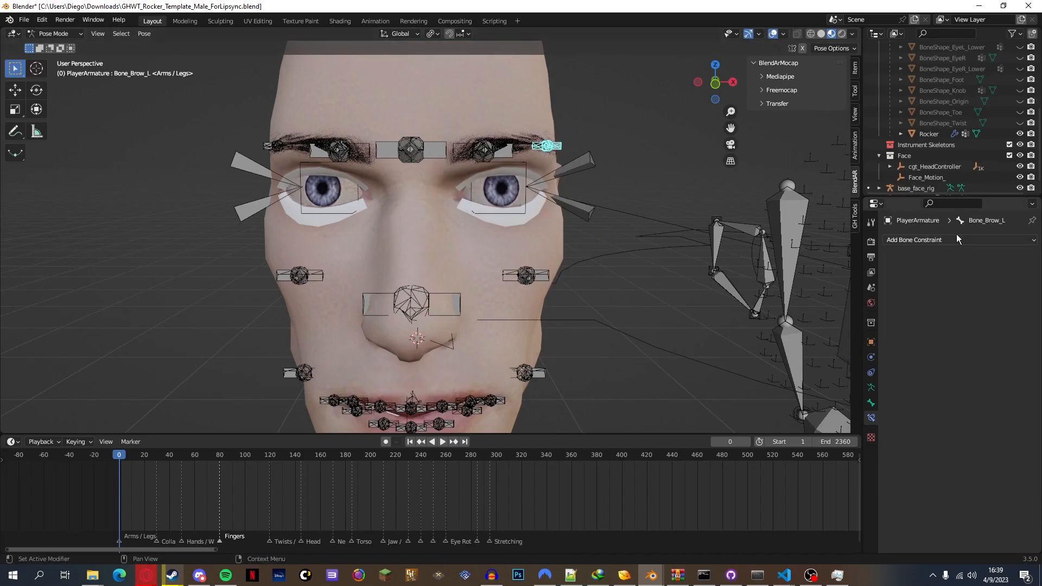
{"action": "left_click", "coordinate": [923, 239]}
{"action": "left_click", "coordinate": [1021, 298]}
{"action": "left_click", "coordinate": [999, 241]}
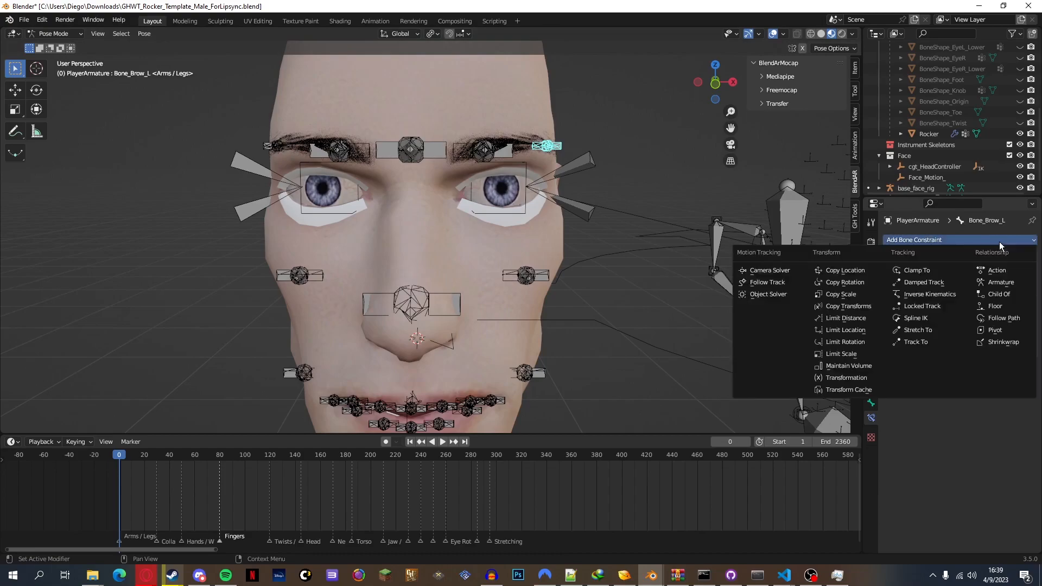
{"action": "left_click", "coordinate": [995, 291]}
Set driver_rig as the target of both Child Of constraints on Bone_Brow_L
{"action": "left_click", "coordinate": [973, 274]}
{"action": "type", "text": "driver"}
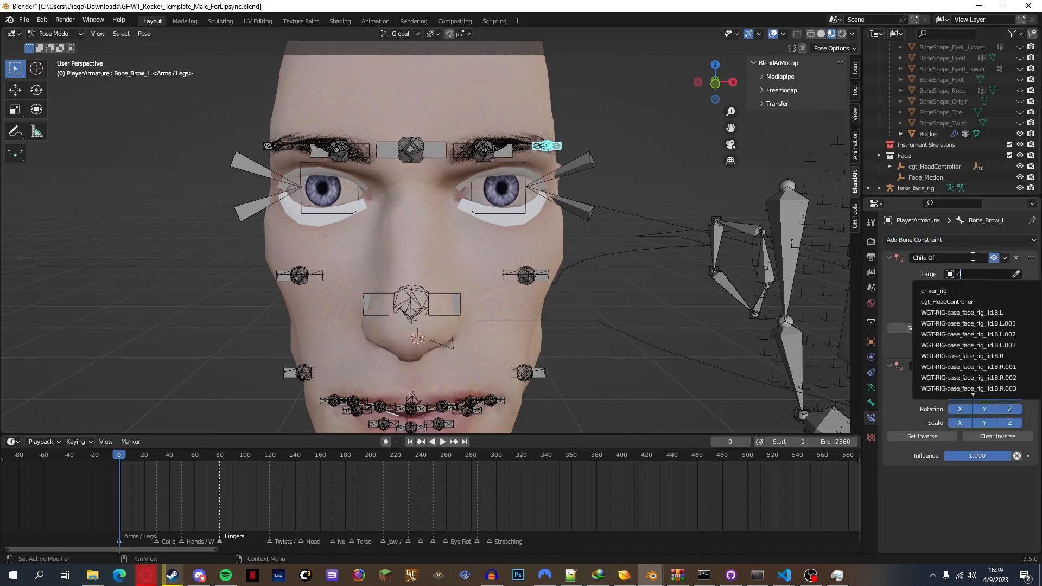
{"action": "key", "text": "Return"}
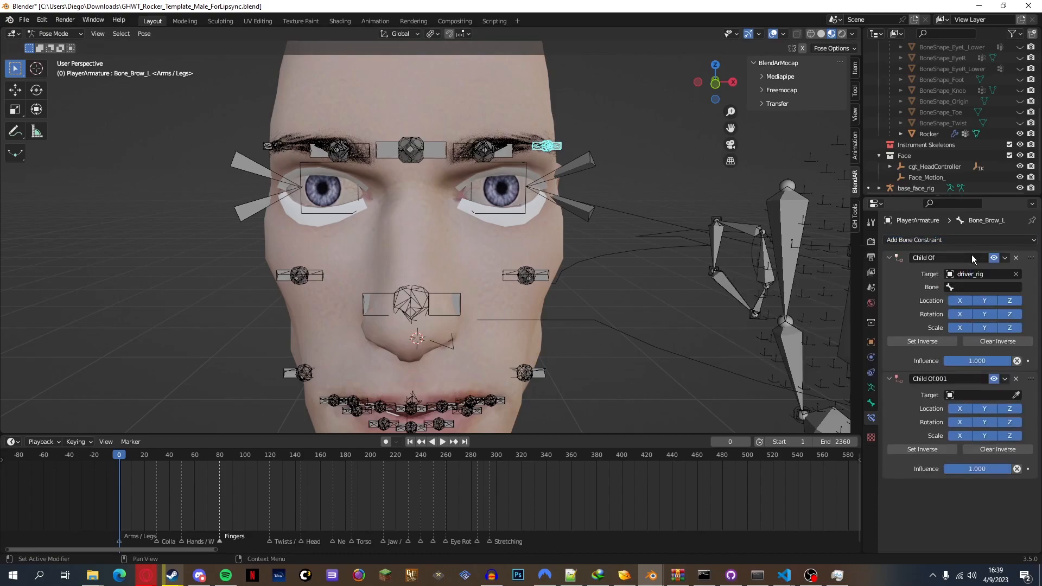
{"action": "left_click", "coordinate": [964, 395]}
{"action": "type", "text": "dr"}
{"action": "key", "text": "Return"}
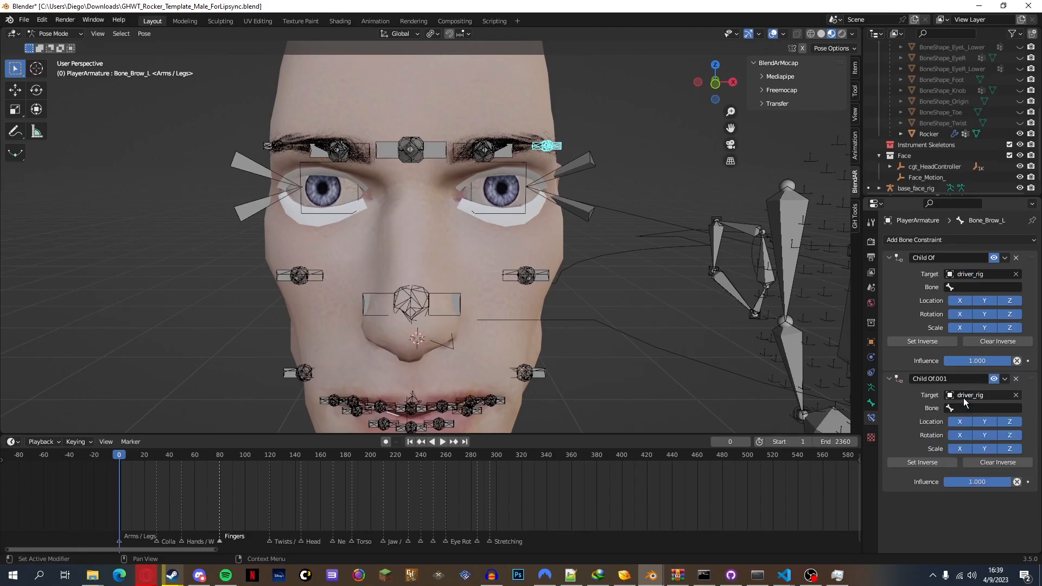
Set the first Bone_Brow_L constraint's bone to brow.T.L.001
{"action": "left_click", "coordinate": [967, 288]}
{"action": "type", "text": "bone"}
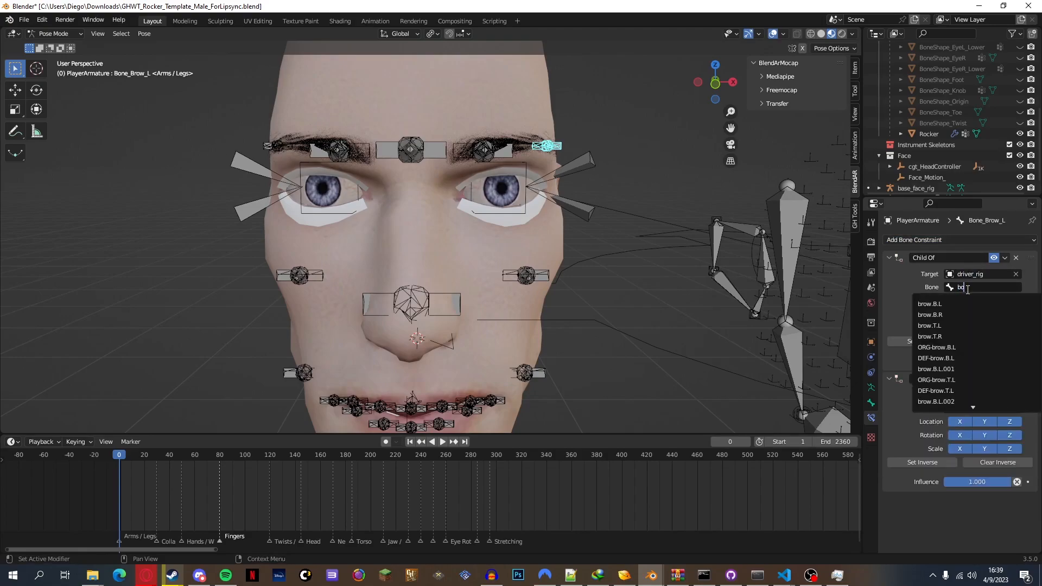
{"action": "key", "text": "BackSpace"}
{"action": "key", "text": "BackSpace"}
{"action": "key", "text": "BackSpace"}
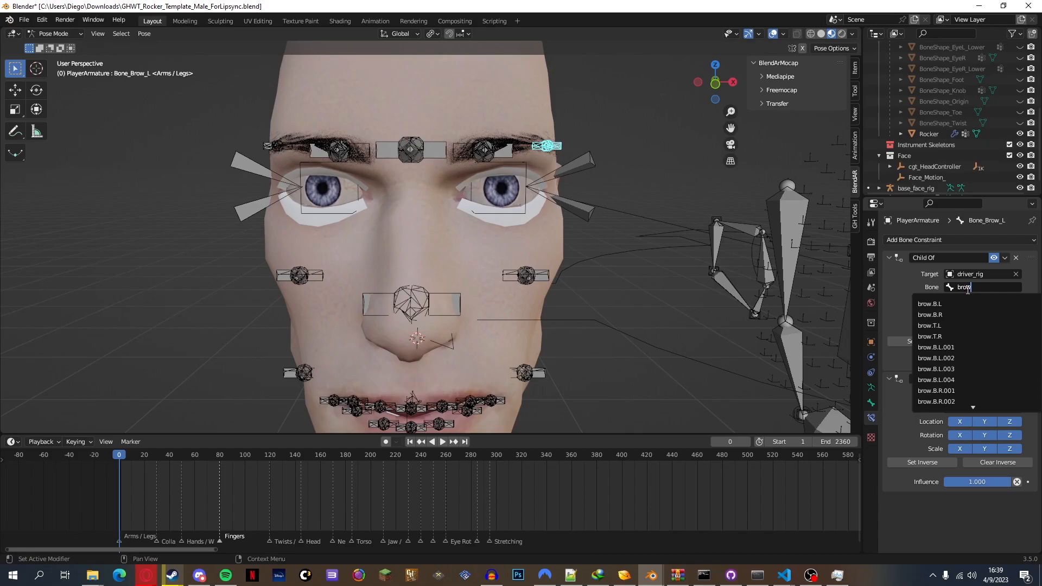
{"action": "key", "text": "Down"}
{"action": "key", "text": "Down"}
{"action": "key", "text": "Down"}
{"action": "key", "text": "Down"}
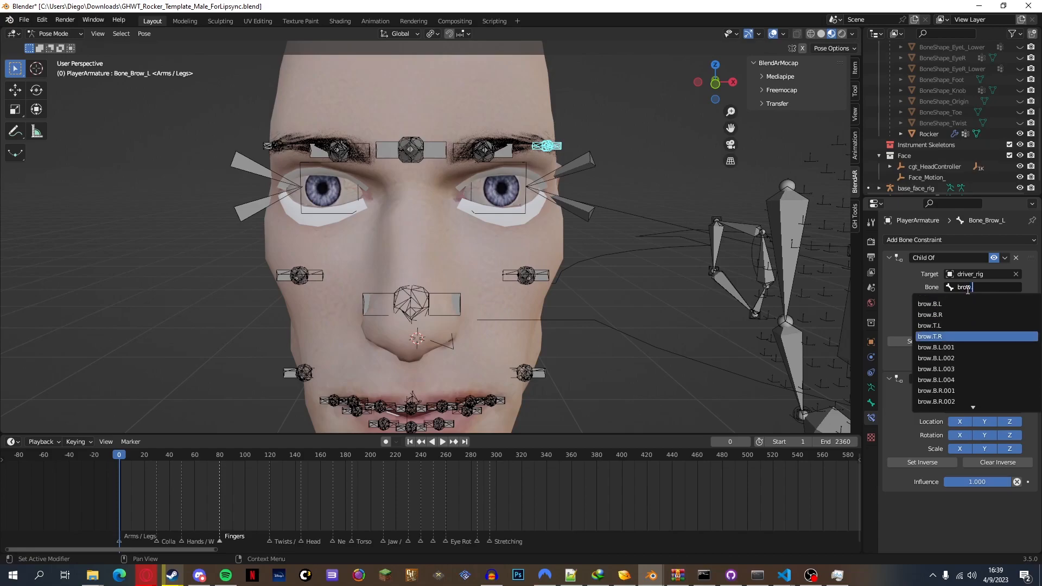
{"action": "type", "text": "row.t"}
{"action": "key", "text": "Down"}
{"action": "key", "text": "Down"}
{"action": "key", "text": "Return"}
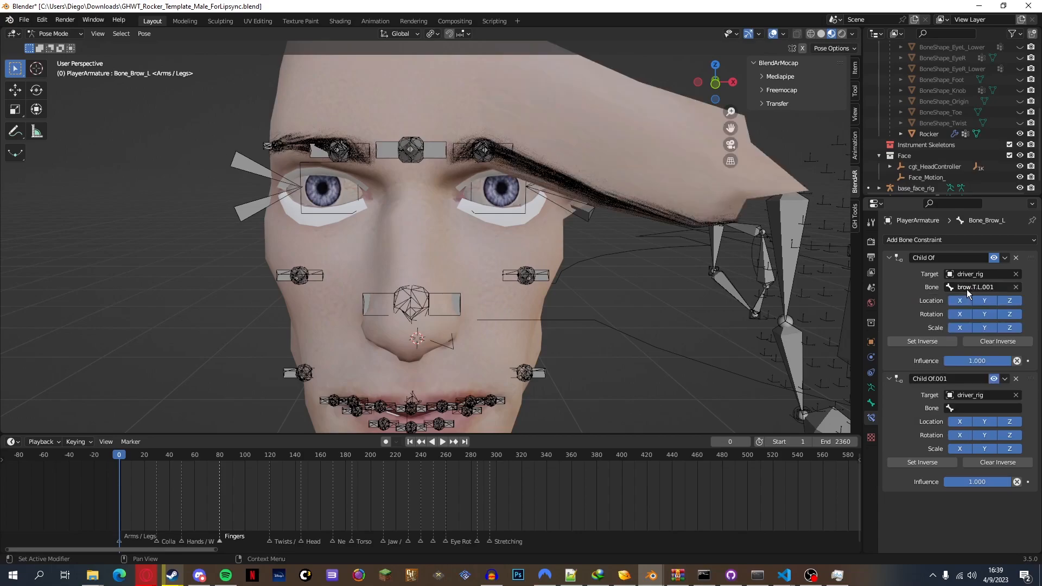
Set the inverse of Bone_Brow_L's first Child Of constraint, and link the second to brow.B.L.001 with its inverse set
{"action": "left_click", "coordinate": [926, 340]}
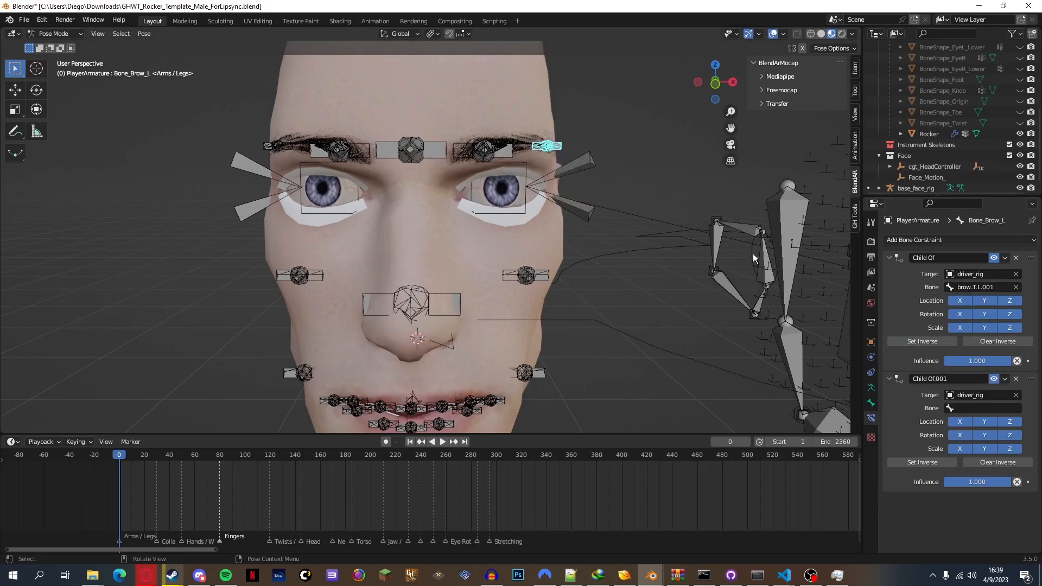
{"action": "left_click", "coordinate": [973, 408]}
{"action": "type", "text": "br"}
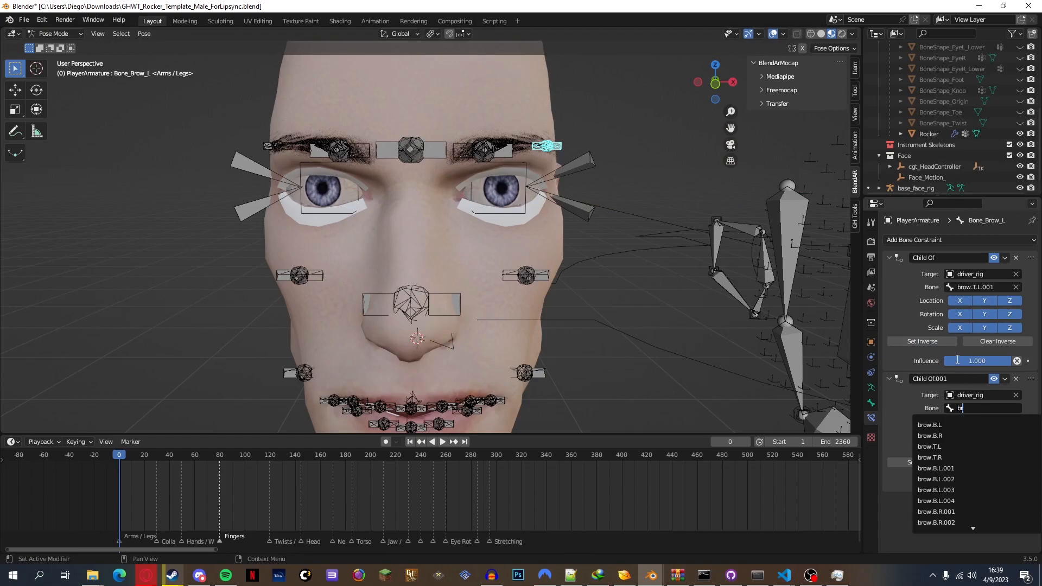
{"action": "type", "text": "ow.b.l"}
{"action": "key", "text": "Down"}
{"action": "key", "text": "Return"}
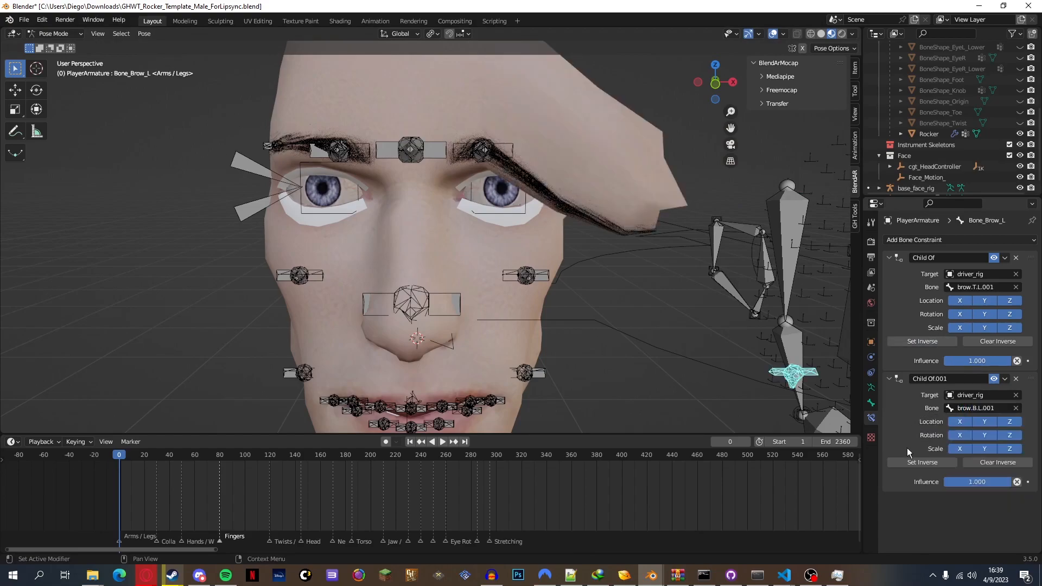
{"action": "left_click", "coordinate": [917, 462]}
{"action": "left_click", "coordinate": [811, 575]}
{"action": "key", "text": "alt+Tab"}
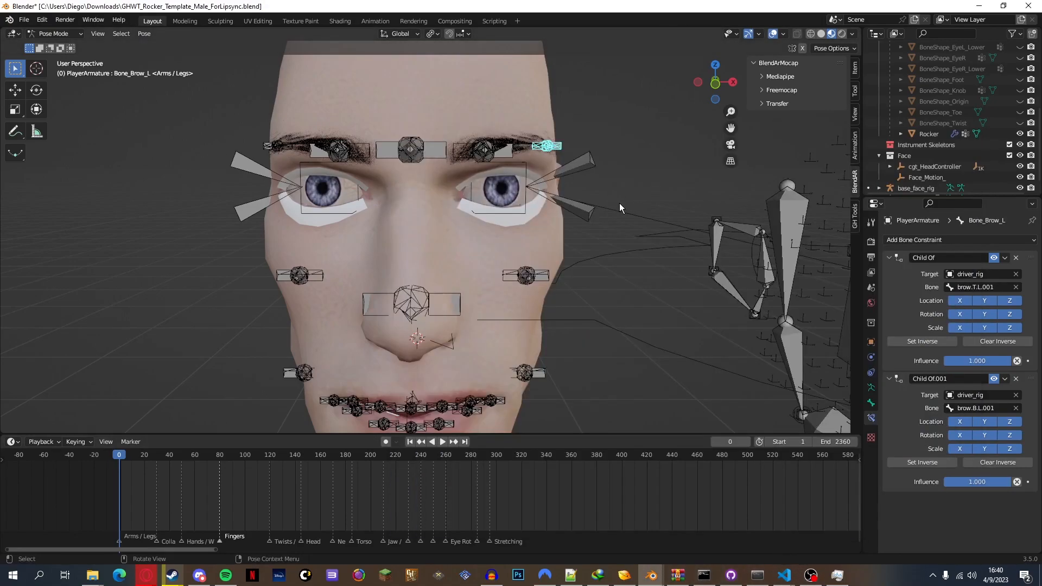
Add two Child Of constraints to the right mid-brow bone, Bone_Brow_Mid_R
{"action": "left_click", "coordinate": [504, 149]}
{"action": "left_click", "coordinate": [540, 147]}
{"action": "left_click", "coordinate": [499, 157]}
{"action": "left_click", "coordinate": [548, 151]}
{"action": "left_click", "coordinate": [336, 151]}
{"action": "left_click", "coordinate": [1014, 242]}
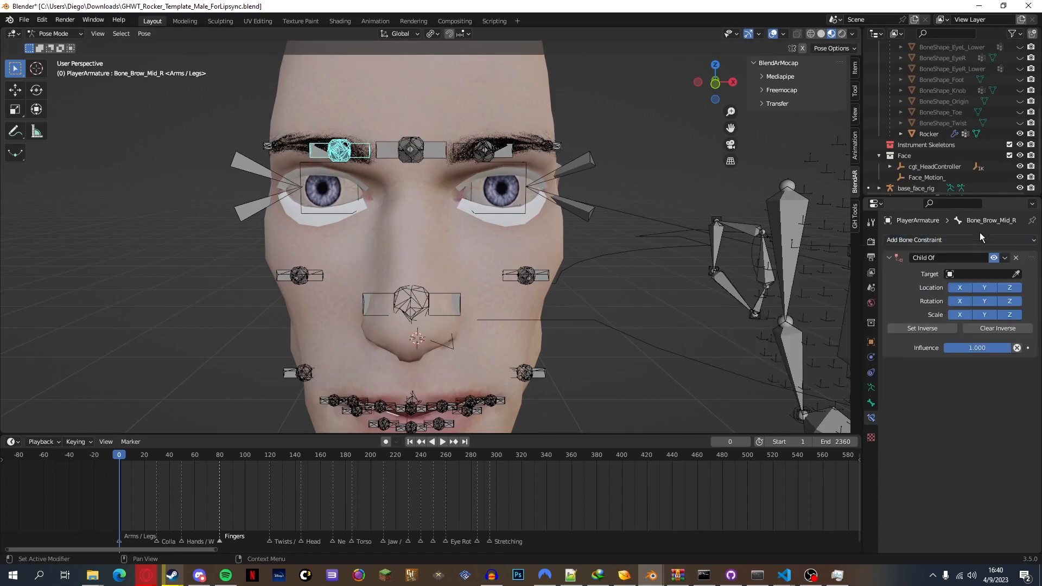
{"action": "left_click", "coordinate": [1003, 294]}
Target both Child Of constraints of Bone_Brow_Mid_R to driver_rig
{"action": "left_click", "coordinate": [977, 274]}
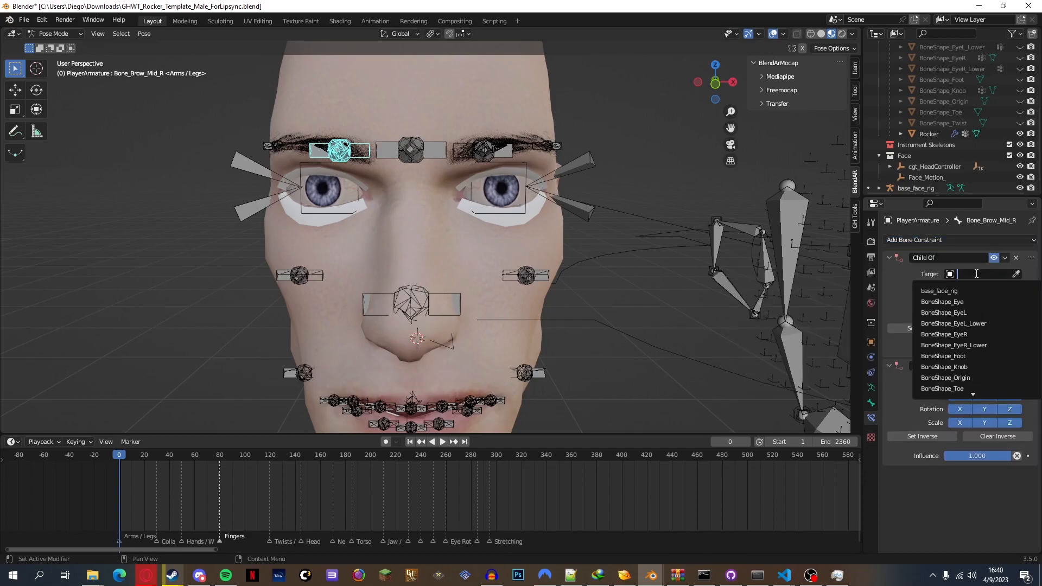
{"action": "type", "text": "drive"}
{"action": "key", "text": "Return"}
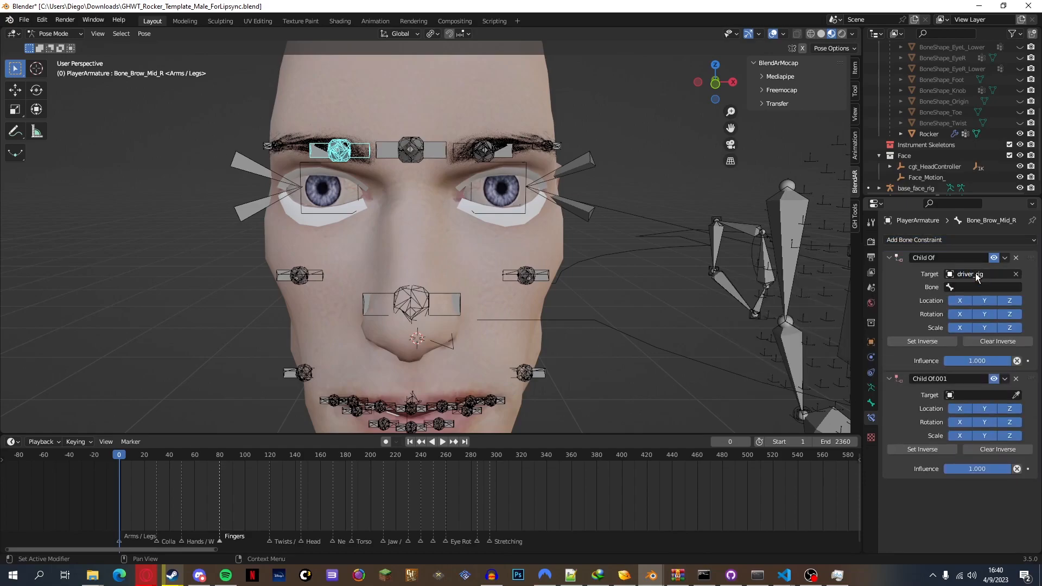
{"action": "left_click", "coordinate": [990, 396]}
{"action": "type", "text": "dri"}
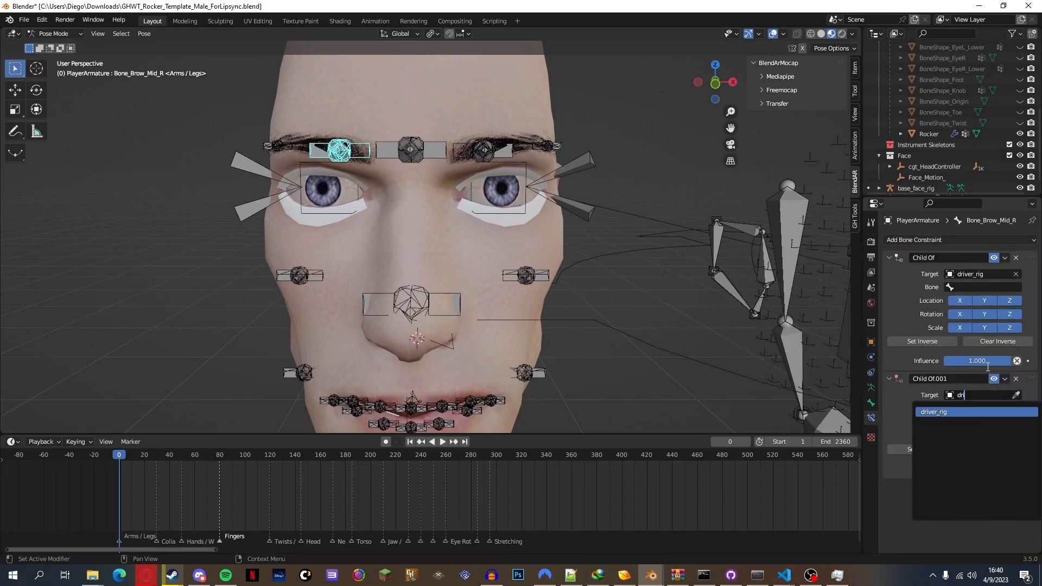
{"action": "key", "text": "Return"}
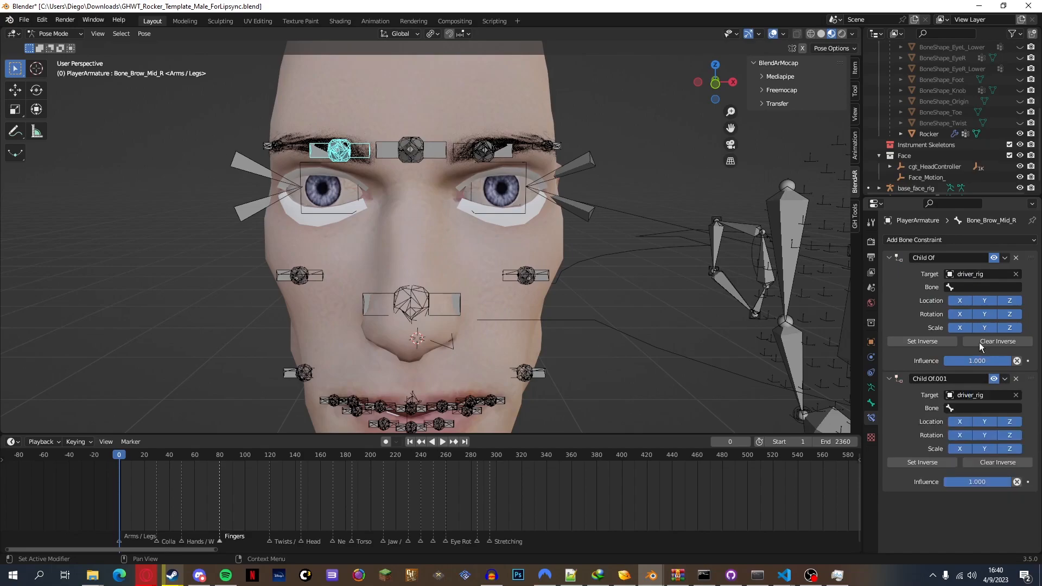
Choose brow.T.R.002 as the bone for Bone_Brow_Mid_R's first Child Of constraint
{"action": "left_click", "coordinate": [962, 288]}
{"action": "type", "text": "brow.t.r"}
{"action": "key", "text": "Down"}
{"action": "key", "text": "Down"}
{"action": "key", "text": "Down"}
{"action": "key", "text": "Return"}
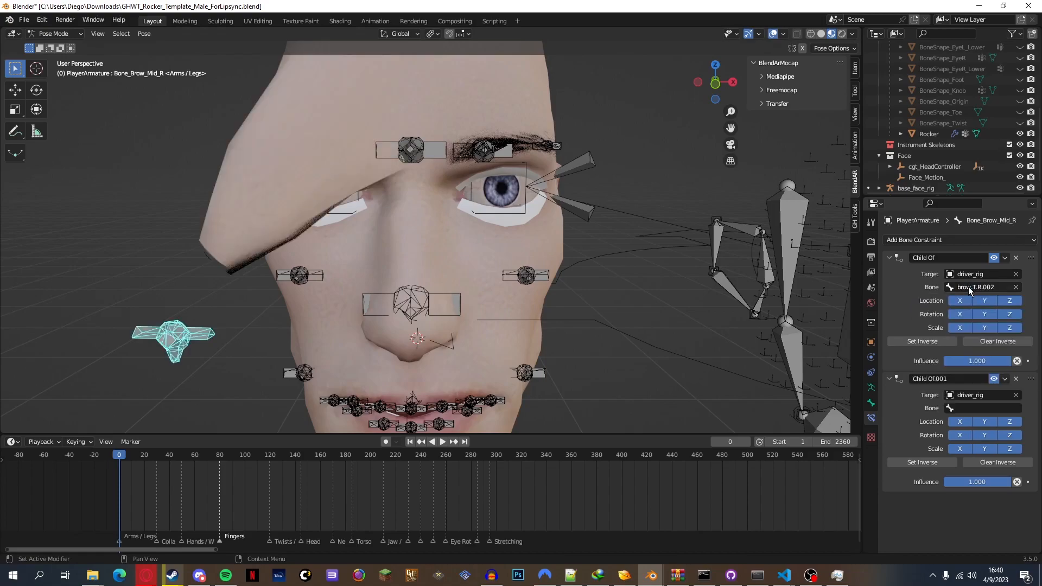
Link Bone_Brow_Mid_R's second Child Of constraint to the bone brow.B.R.002 and set its inverse
{"action": "left_click", "coordinate": [972, 408]}
{"action": "type", "text": "brow.b.r"}
{"action": "key", "text": "Down"}
{"action": "key", "text": "Down"}
{"action": "key", "text": "Down"}
{"action": "key", "text": "Return"}
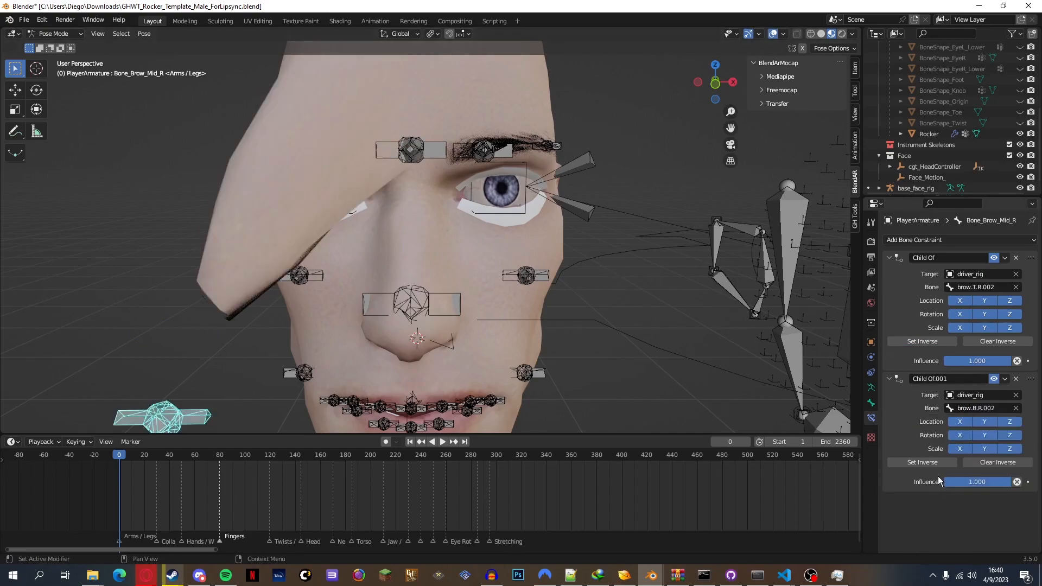
{"action": "left_click", "coordinate": [922, 462]}
Add two Child Of constraints to the right outer brow bone, Bone_Brow_R
{"action": "left_click", "coordinate": [284, 145]}
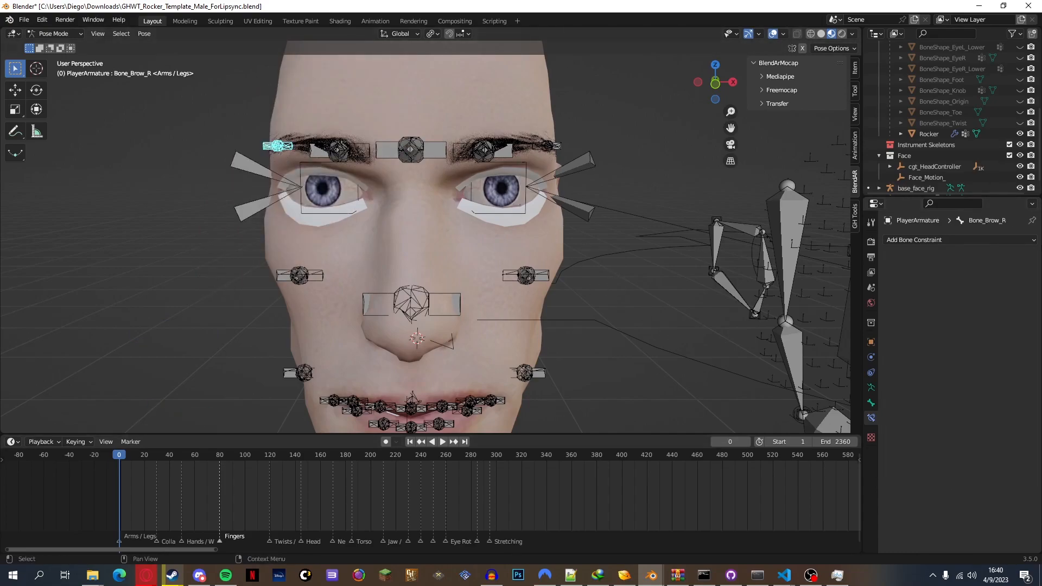
{"action": "left_click", "coordinate": [985, 240]}
{"action": "left_click", "coordinate": [1007, 300]}
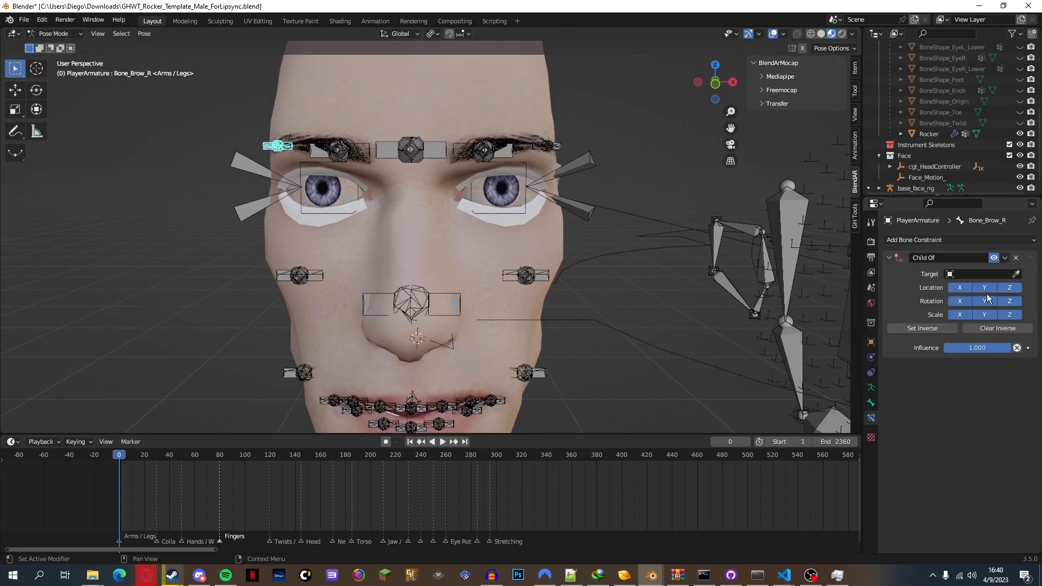
{"action": "left_click", "coordinate": [1014, 242]}
{"action": "left_click", "coordinate": [1007, 294]}
Target both Child Of constraints of Bone_Brow_R to driver_rig
{"action": "left_click", "coordinate": [981, 274]}
{"action": "type", "text": "brow"}
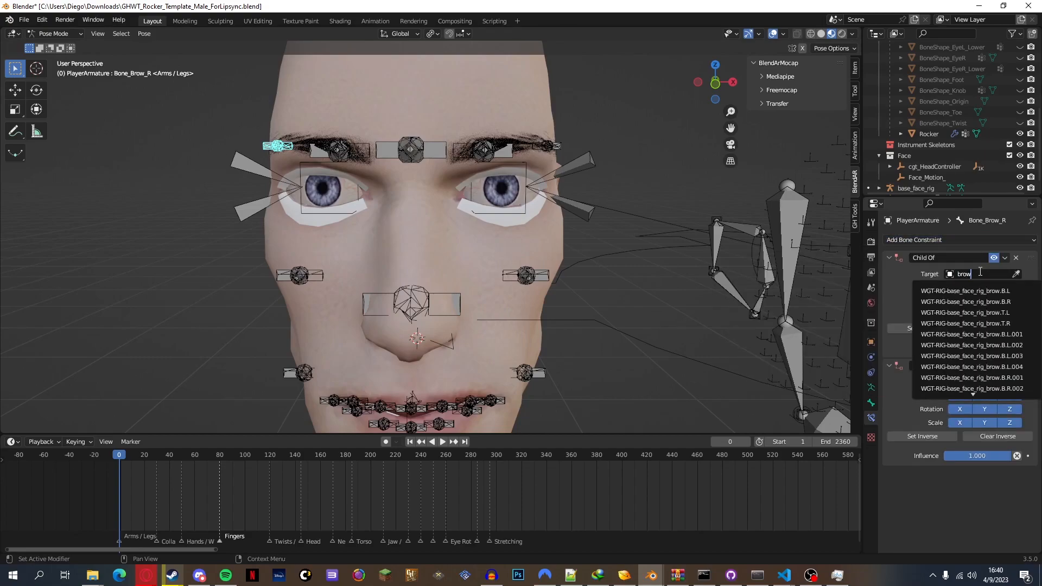
{"action": "key", "text": "BackSpace"}
{"action": "key", "text": "BackSpace"}
{"action": "type", "text": "driv"}
{"action": "key", "text": "Return"}
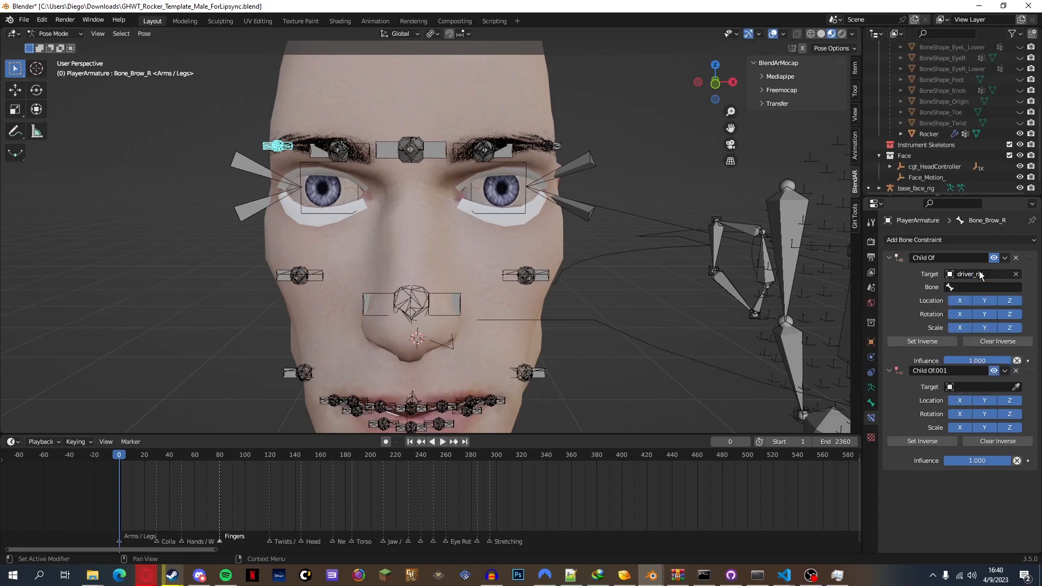
{"action": "left_click", "coordinate": [968, 395]}
{"action": "type", "text": "drive"}
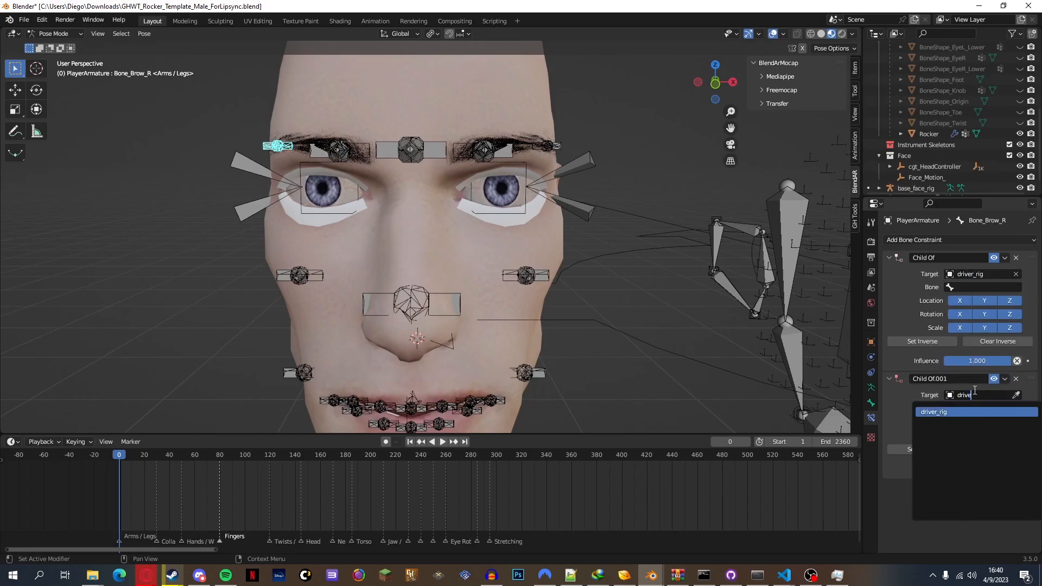
{"action": "key", "text": "Return"}
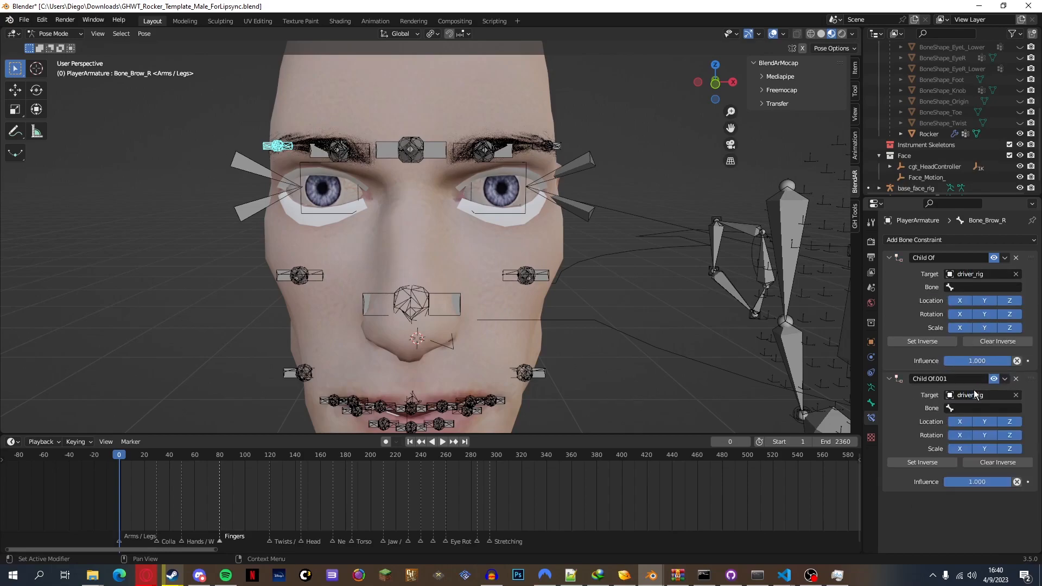
Link Bone_Brow_R's first Child Of constraint to the bone brow.T.R.001 and set its inverse
{"action": "left_click", "coordinate": [982, 287]}
{"action": "type", "text": "brow"}
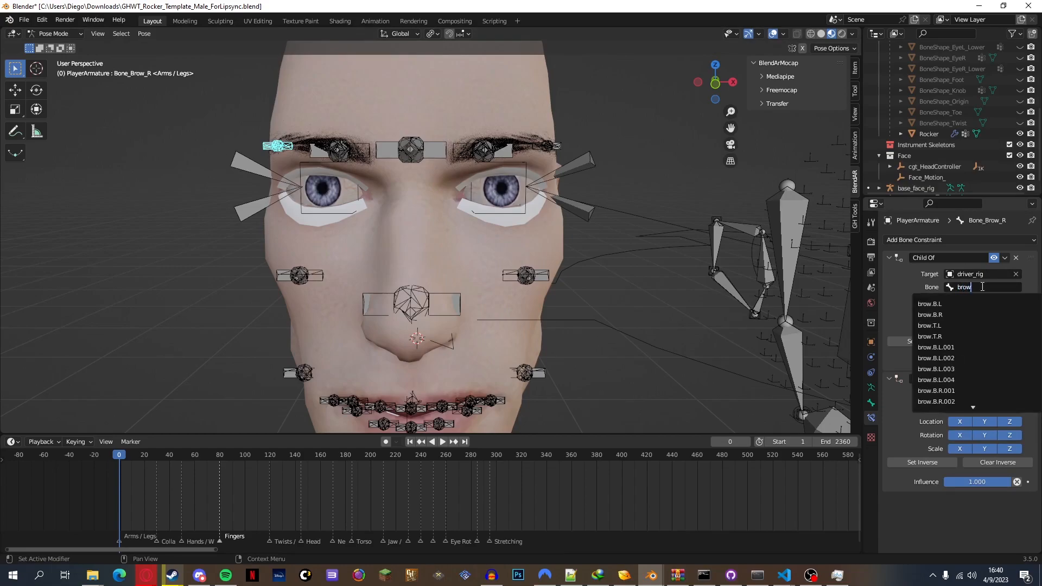
{"action": "type", "text": ".t.r"}
{"action": "key", "text": "Down"}
{"action": "key", "text": "Down"}
{"action": "key", "text": "Return"}
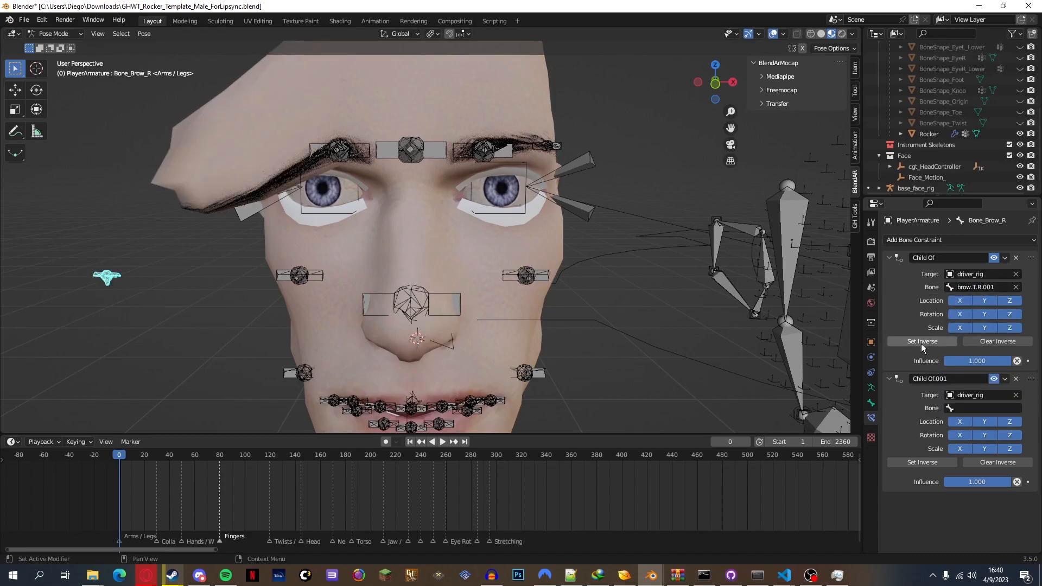
{"action": "left_click", "coordinate": [922, 341]}
Link Bone_Brow_R's second Child Of constraint to the bone brow.B.R.001 and set its inverse
{"action": "left_click", "coordinate": [973, 408]}
{"action": "type", "text": "b"}
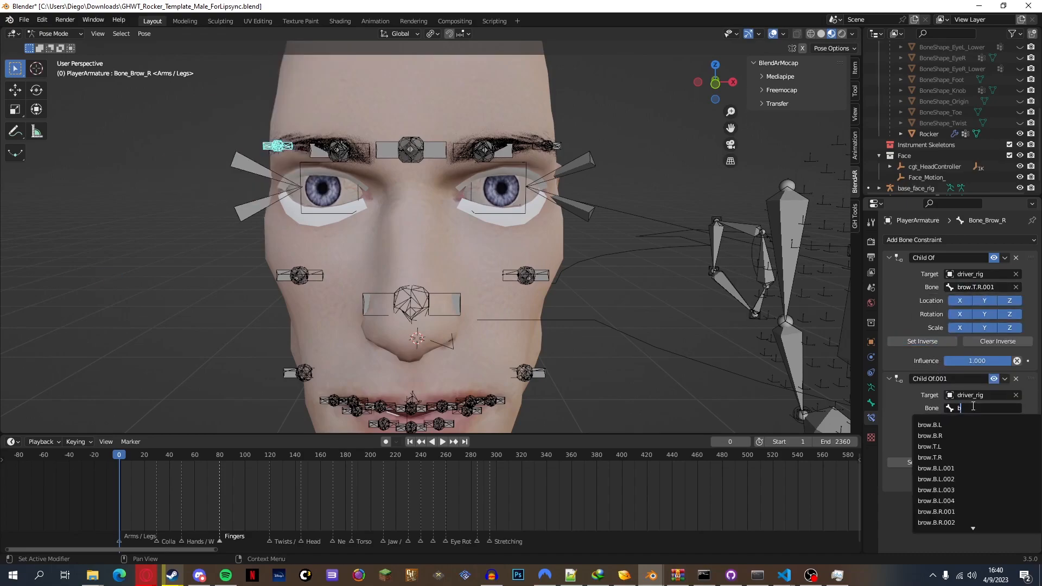
{"action": "type", "text": "row.b.r"}
{"action": "key", "text": "Down"}
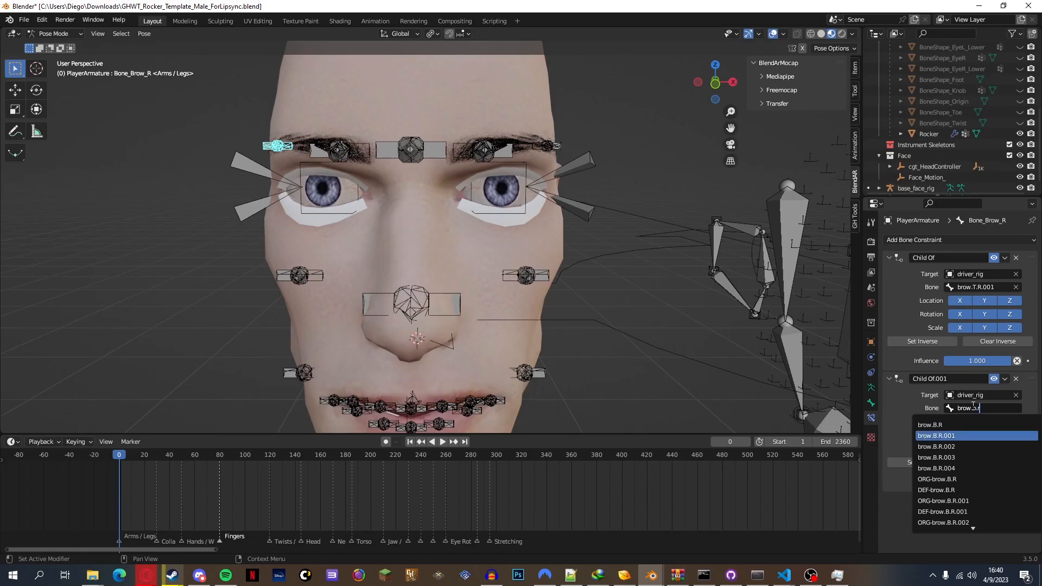
{"action": "key", "text": "Return"}
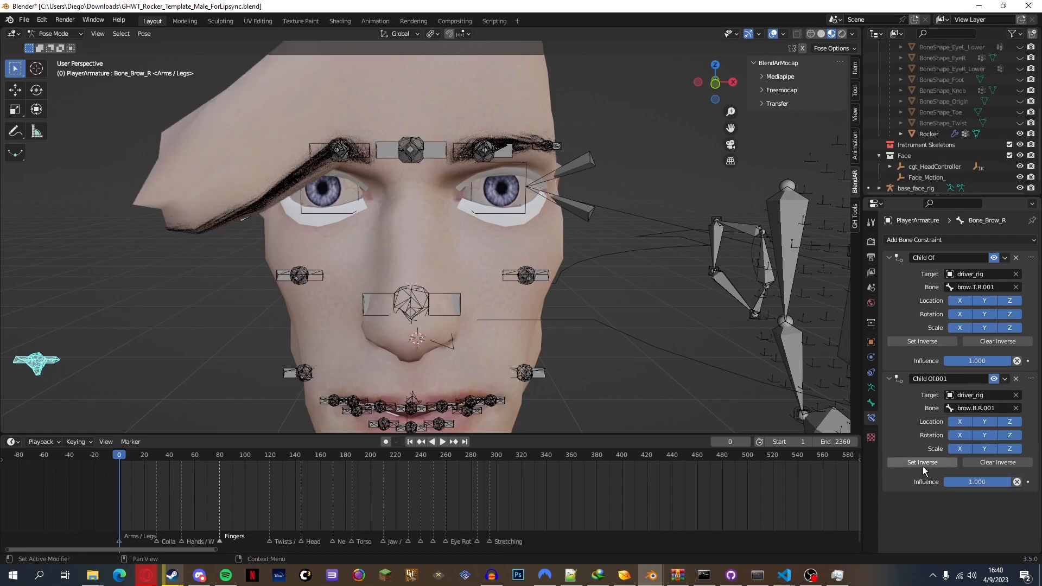
{"action": "left_click", "coordinate": [922, 462]}
Play the face animation with PlayerArmature hidden to check the brow motion, then return to frame 0 and unhide the armature
{"action": "key", "text": "space"}
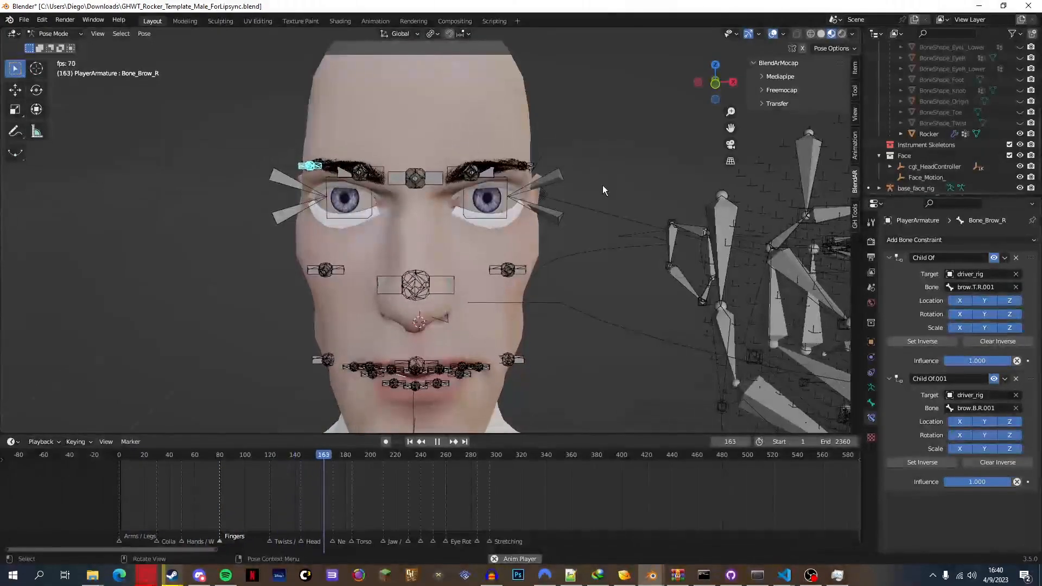
{"action": "scroll", "coordinate": [965, 100], "scroll_direction": "up", "scroll_amount": 5}
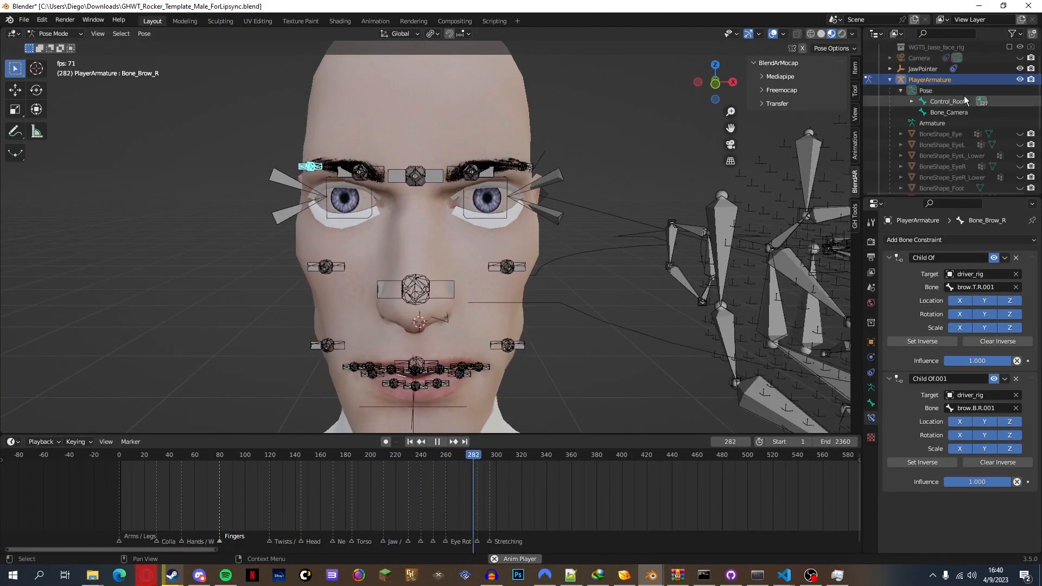
{"action": "left_click", "coordinate": [1020, 79]}
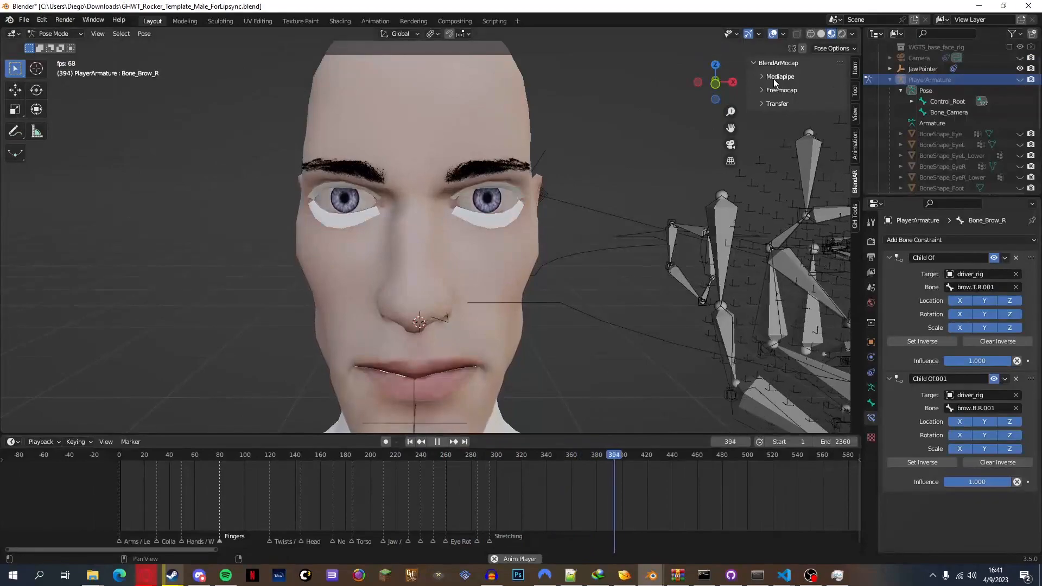
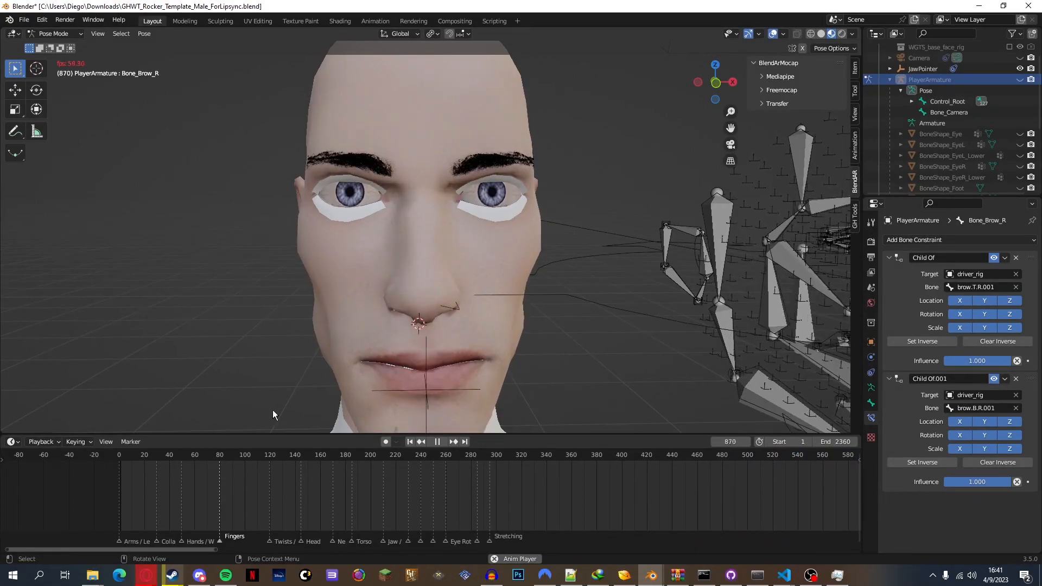
{"action": "key", "text": "space"}
{"action": "left_click_drag", "start_coordinate": [229, 460], "coordinate": [118, 457]}
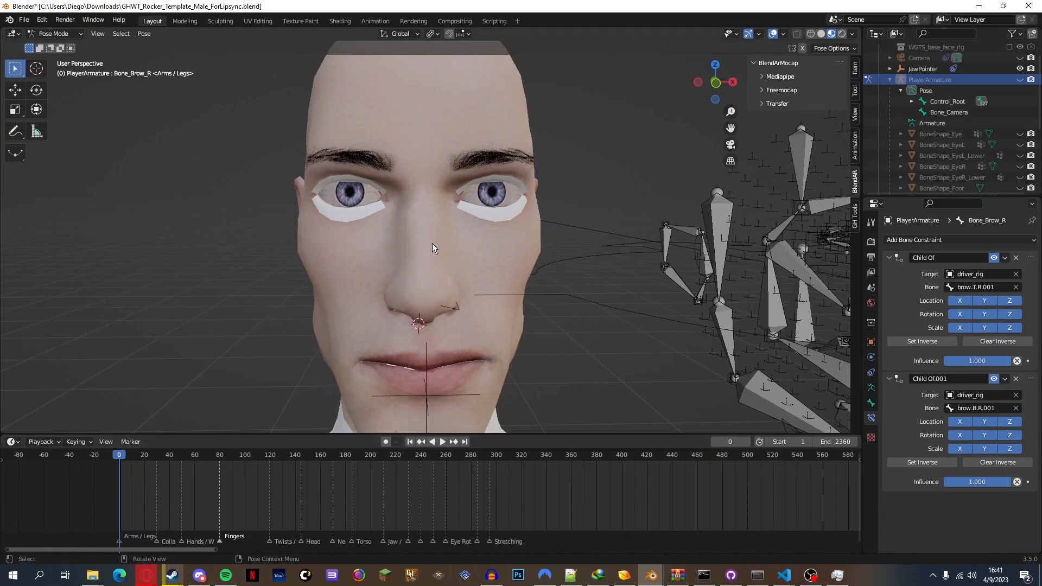
{"action": "left_click", "coordinate": [1018, 81]}
Add two Child Of constraints to the left upper eyelid bone, Bone_Eyelid_Upper_L
{"action": "left_click", "coordinate": [562, 170]}
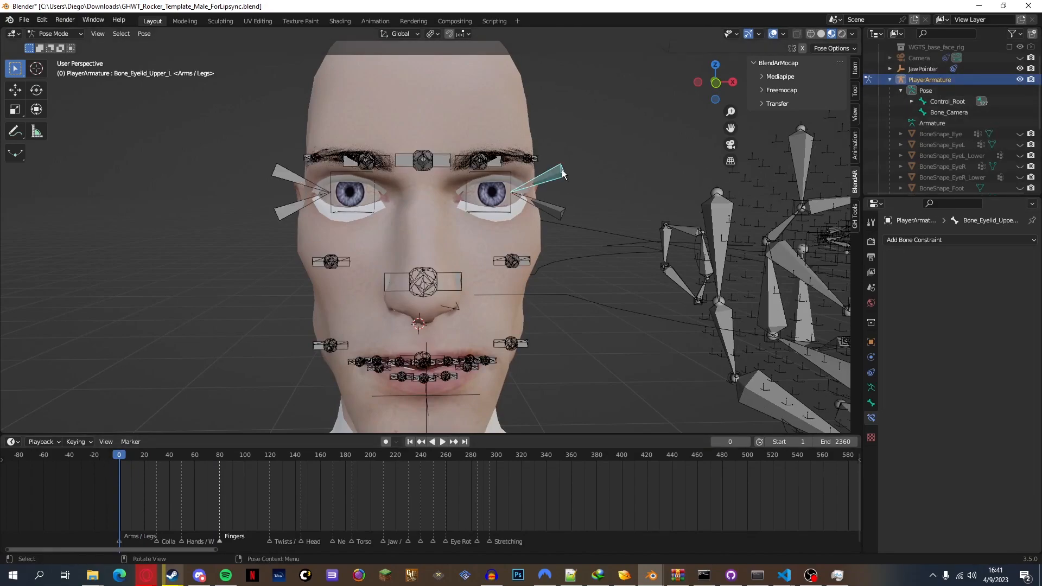
{"action": "left_click", "coordinate": [965, 239]}
{"action": "left_click", "coordinate": [996, 294]}
{"action": "left_click", "coordinate": [965, 239]}
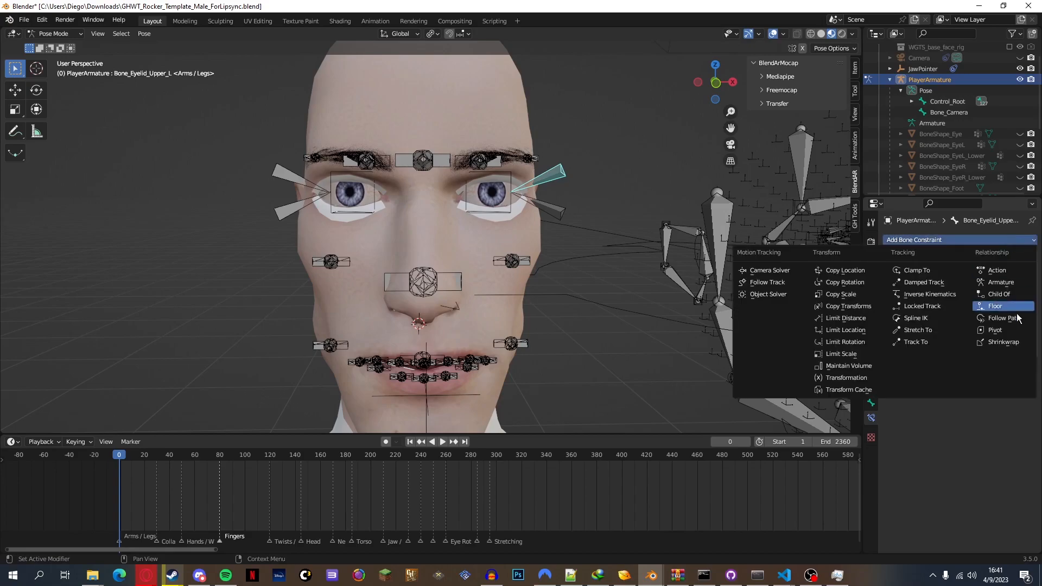
{"action": "left_click", "coordinate": [997, 294]}
Target both Child Of constraints of Bone_Eyelid_Upper_L to driver_rig
{"action": "left_click", "coordinate": [982, 274]}
{"action": "type", "text": "driver"}
{"action": "key", "text": "Return"}
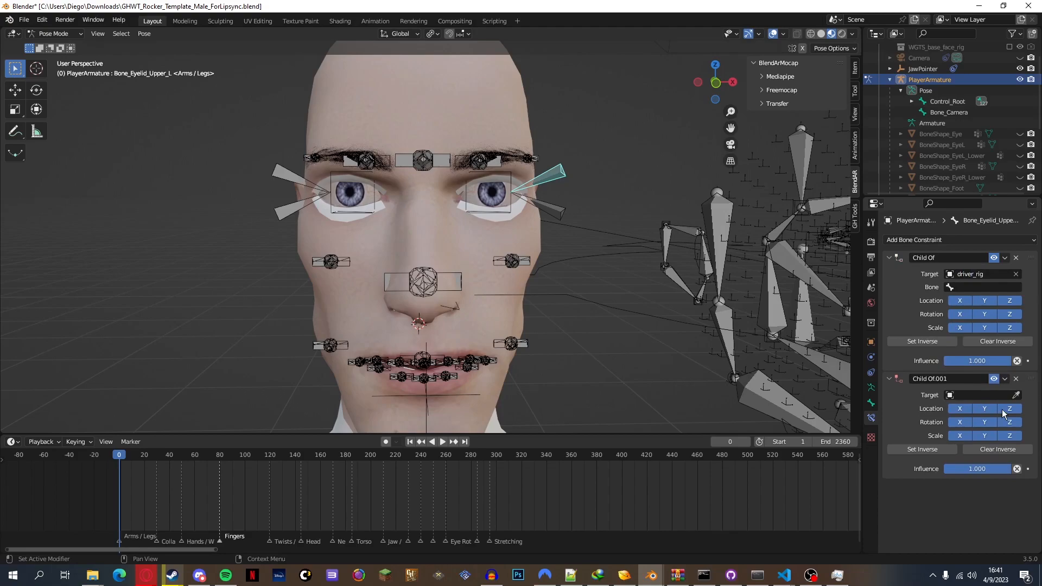
{"action": "left_click", "coordinate": [988, 397]}
{"action": "type", "text": "drive"}
{"action": "key", "text": "Return"}
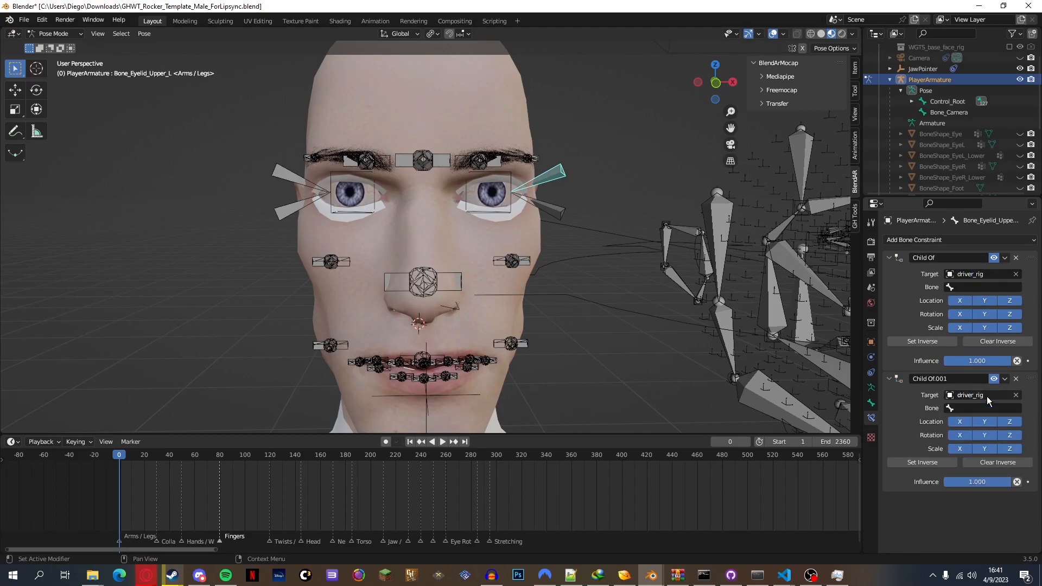
Link Bone_Eyelid_Upper_L's first Child Of constraint to the bone lid.T.L.001 and set its inverse
{"action": "left_click", "coordinate": [967, 287]}
{"action": "type", "text": "lid"}
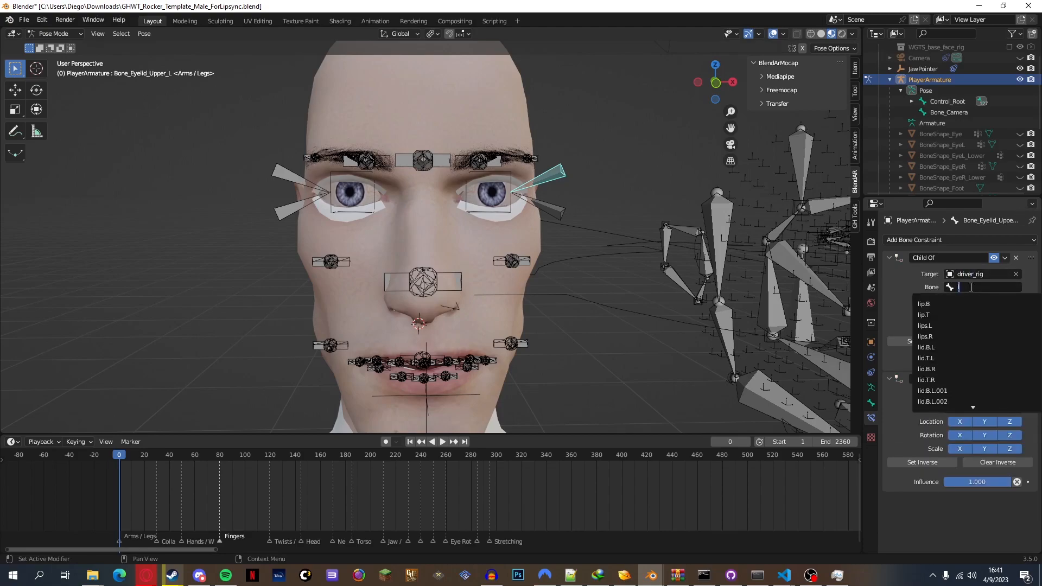
{"action": "type", "text": ".t"}
{"action": "key", "text": "Down"}
{"action": "key", "text": "Down"}
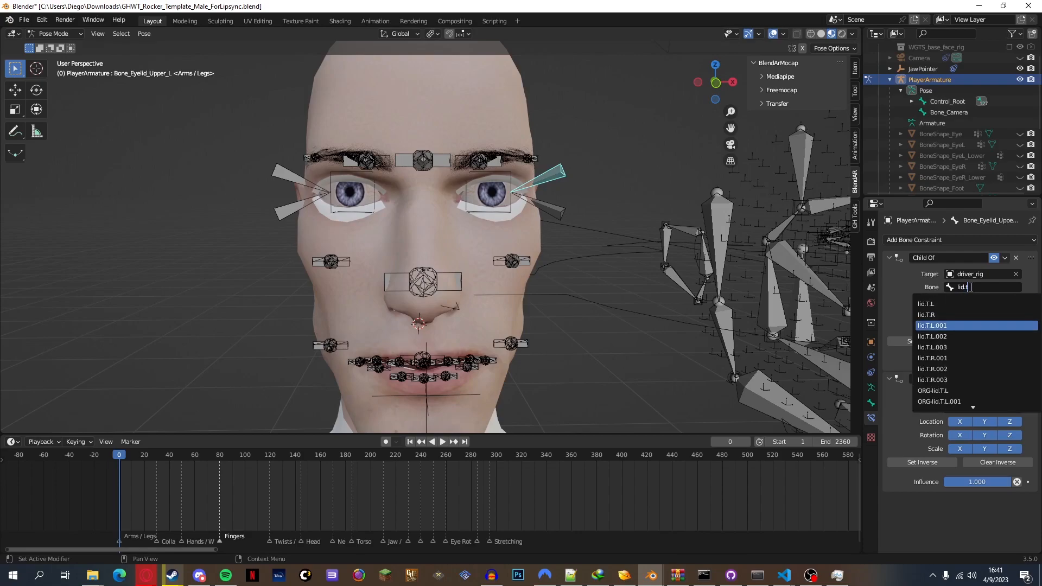
{"action": "key", "text": "Return"}
{"action": "left_click", "coordinate": [916, 342]}
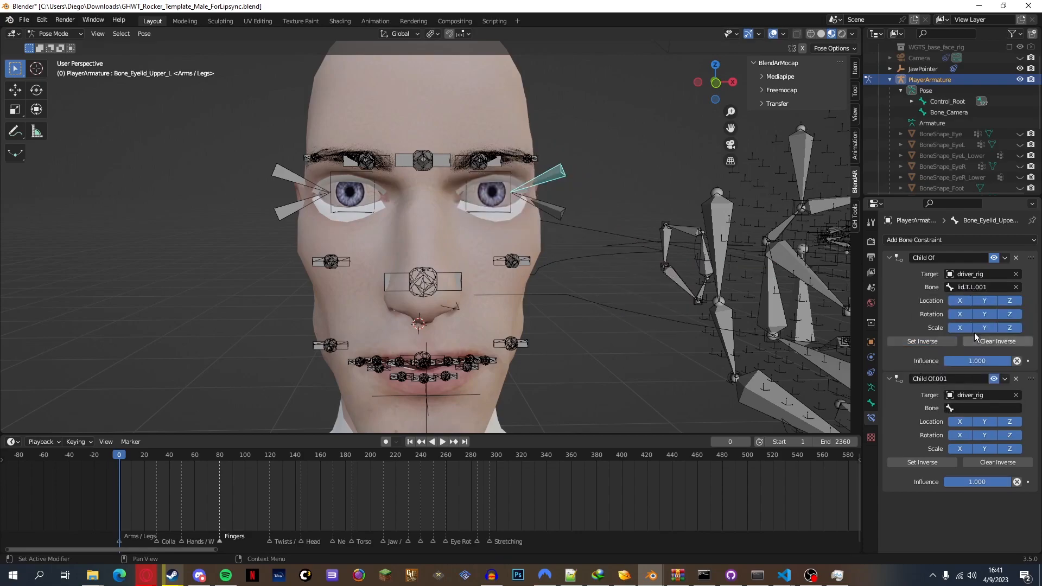
Link Bone_Eyelid_Upper_L's second Child Of constraint to the bone lid.T.L.002 and set its inverse
{"action": "left_click", "coordinate": [968, 410]}
{"action": "type", "text": "lid.t"}
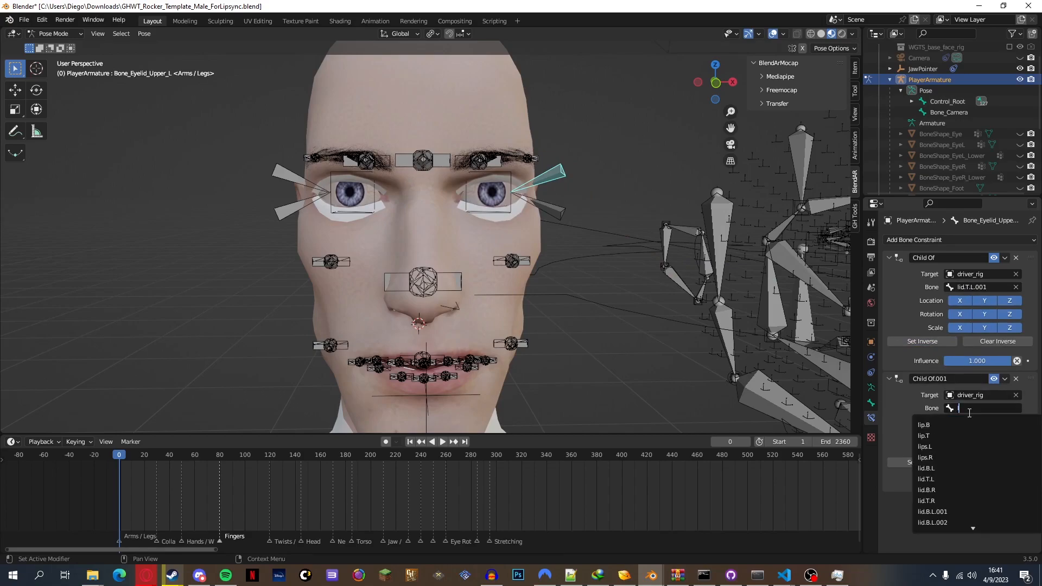
{"action": "key", "text": "Down"}
{"action": "key", "text": "Down"}
{"action": "key", "text": "Down"}
{"action": "key", "text": "Return"}
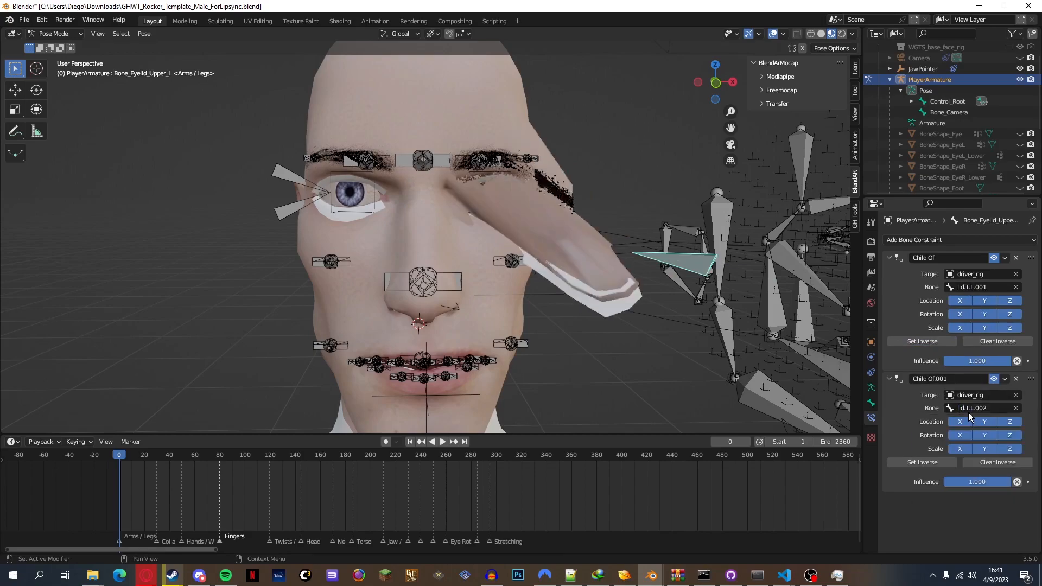
{"action": "left_click", "coordinate": [919, 462]}
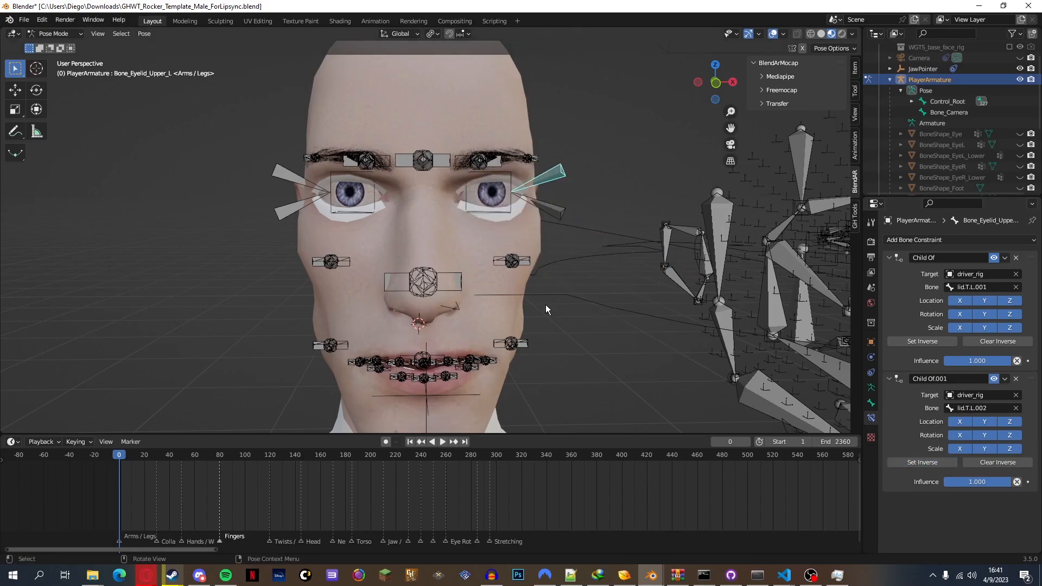
Add two Child Of constraints to the left lower eyelid bone, Bone_Eyelid_Lower_L
{"action": "left_click", "coordinate": [542, 207]}
{"action": "left_click", "coordinate": [981, 240]}
{"action": "left_click", "coordinate": [1001, 298]}
{"action": "left_click", "coordinate": [1000, 241]}
{"action": "left_click", "coordinate": [1004, 295]}
Target both Child Of constraints of Bone_Eyelid_Lower_L to driver_rig
{"action": "left_click", "coordinate": [985, 273]}
{"action": "type", "text": "driver"}
{"action": "key", "text": "Return"}
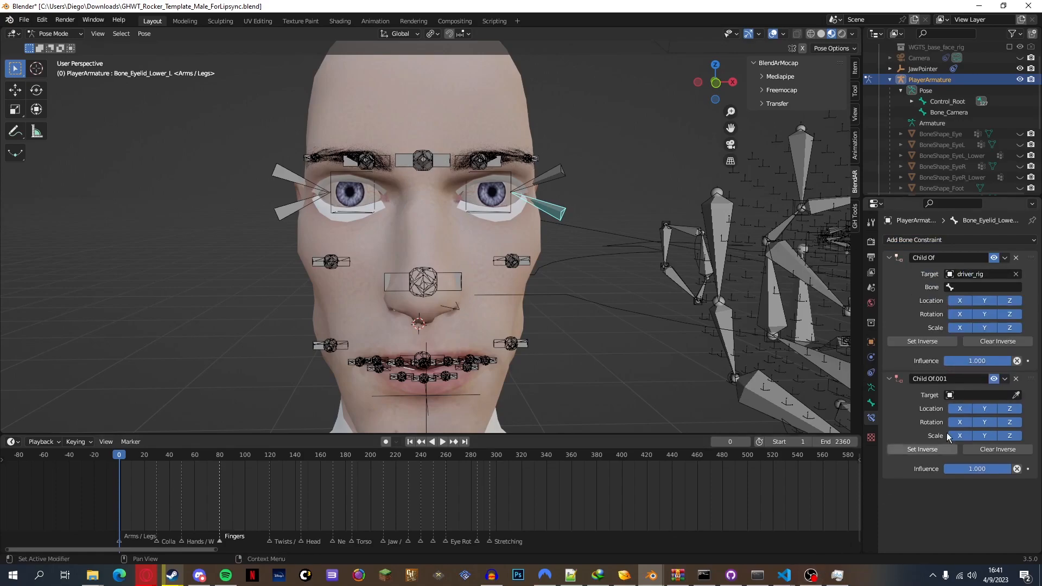
{"action": "left_click", "coordinate": [980, 395]}
{"action": "type", "text": "driver"}
{"action": "key", "text": "Return"}
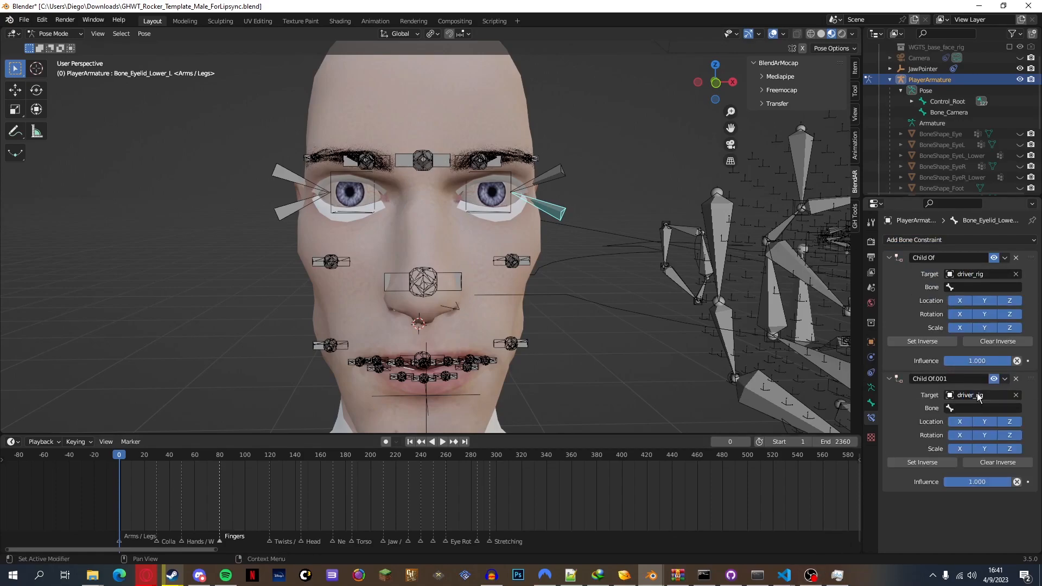
Link Bone_Eyelid_Lower_L's first Child Of constraint to the bone lid.B.L.001 and set its inverse
{"action": "left_click", "coordinate": [979, 286]}
{"action": "type", "text": "lid.b.l"}
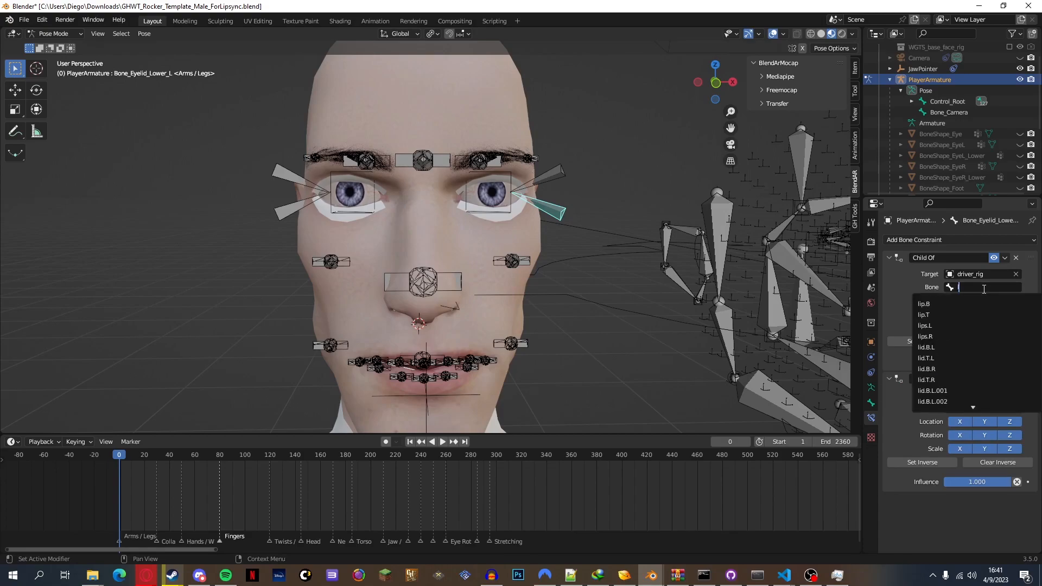
{"action": "key", "text": "Down"}
{"action": "key", "text": "Return"}
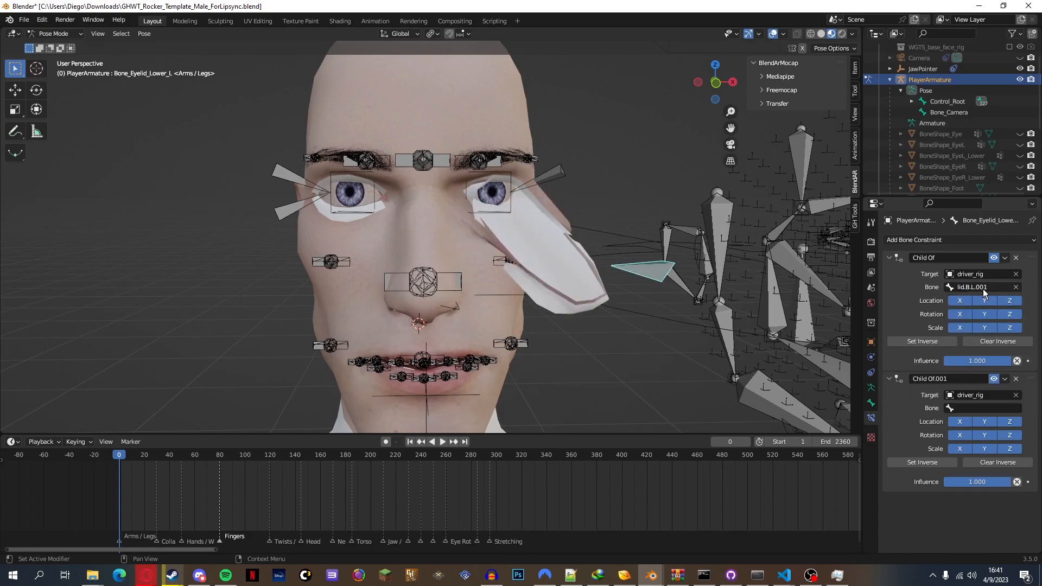
{"action": "left_click", "coordinate": [925, 342]}
Link Bone_Eyelid_Lower_L's second Child Of constraint to the bone lid.B.L.002 and set its inverse
{"action": "left_click", "coordinate": [962, 407]}
{"action": "type", "text": "lid.b.l"}
{"action": "key", "text": "Down"}
{"action": "key", "text": "Down"}
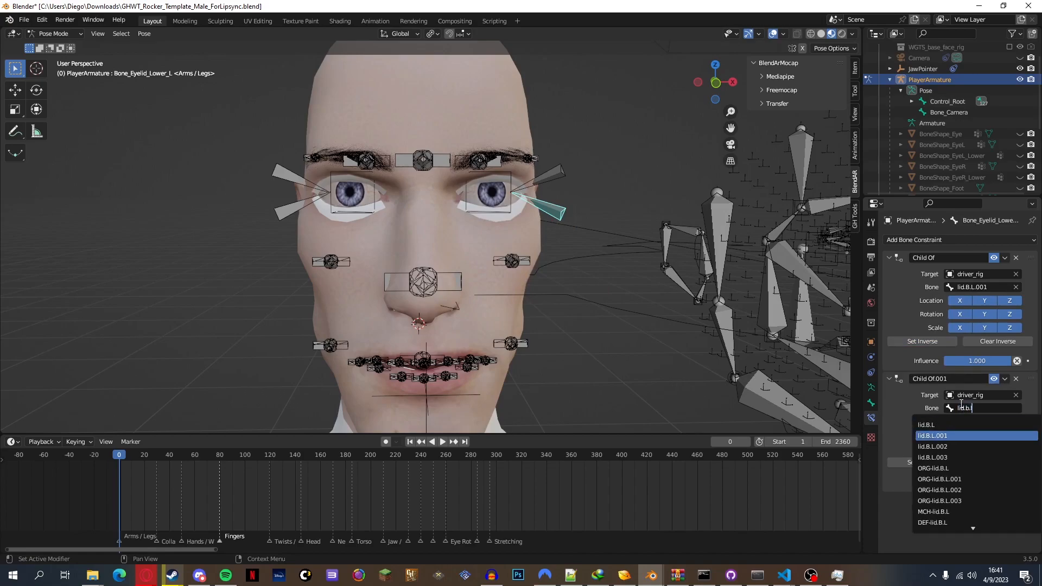
{"action": "key", "text": "Down"}
{"action": "key", "text": "Return"}
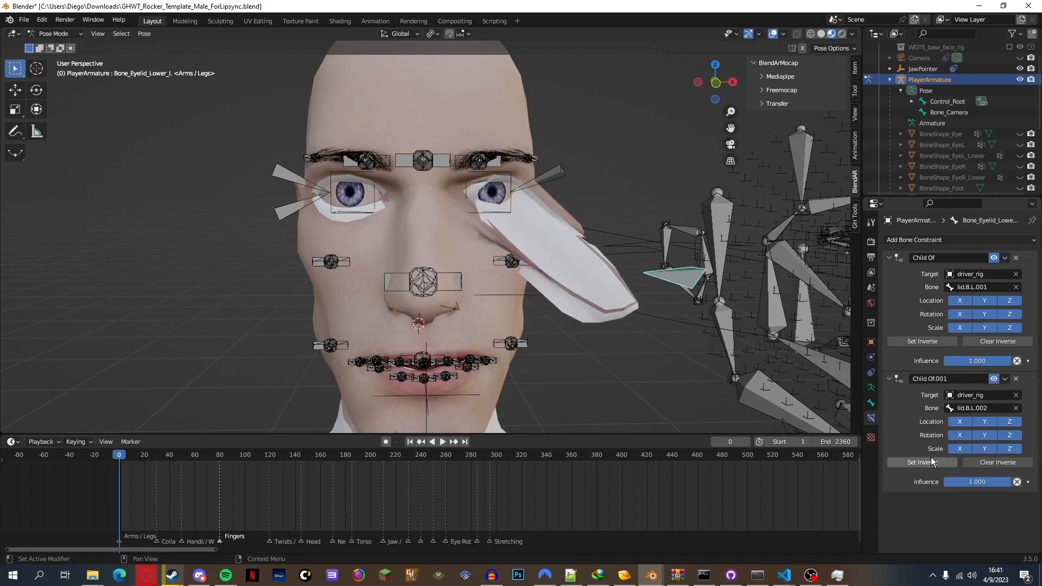
{"action": "left_click", "coordinate": [905, 463]}
Add two Child Of constraints to the right upper eyelid bone, Bone_Eyelid_Upper_R
{"action": "left_click", "coordinate": [301, 177]}
{"action": "left_click", "coordinate": [980, 241]}
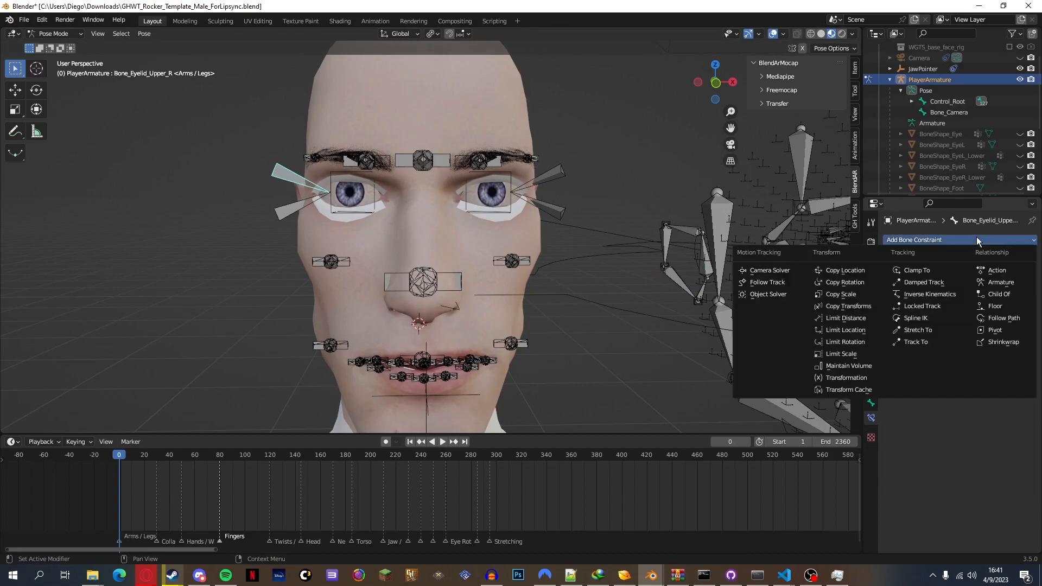
{"action": "left_click", "coordinate": [999, 288]}
{"action": "left_click", "coordinate": [985, 241]}
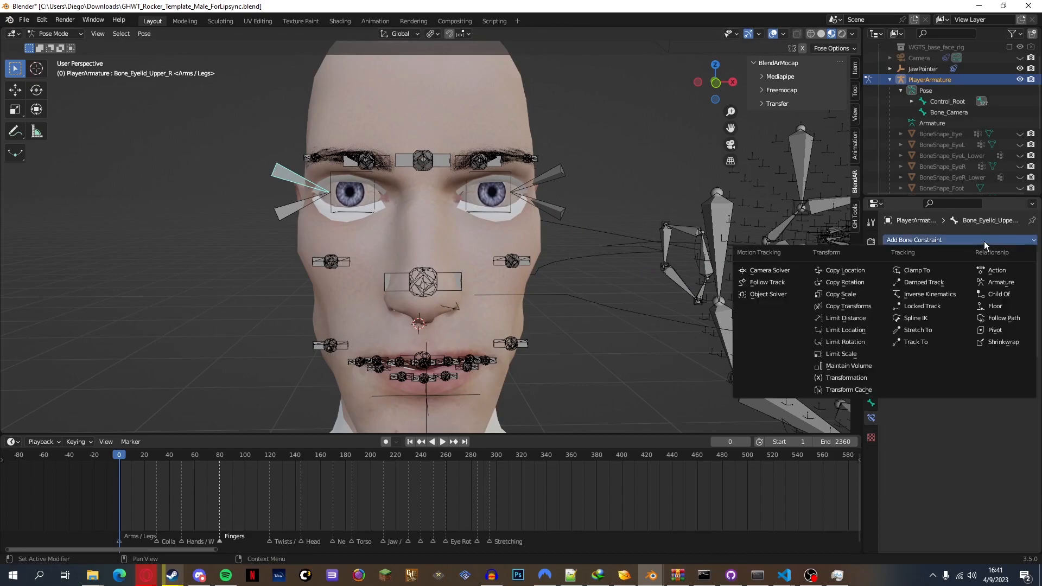
{"action": "left_click", "coordinate": [998, 294]}
Target both Child Of constraints of Bone_Eyelid_Upper_R to driver_rig
{"action": "left_click", "coordinate": [980, 274]}
{"action": "type", "text": "c"}
{"action": "key", "text": "Return"}
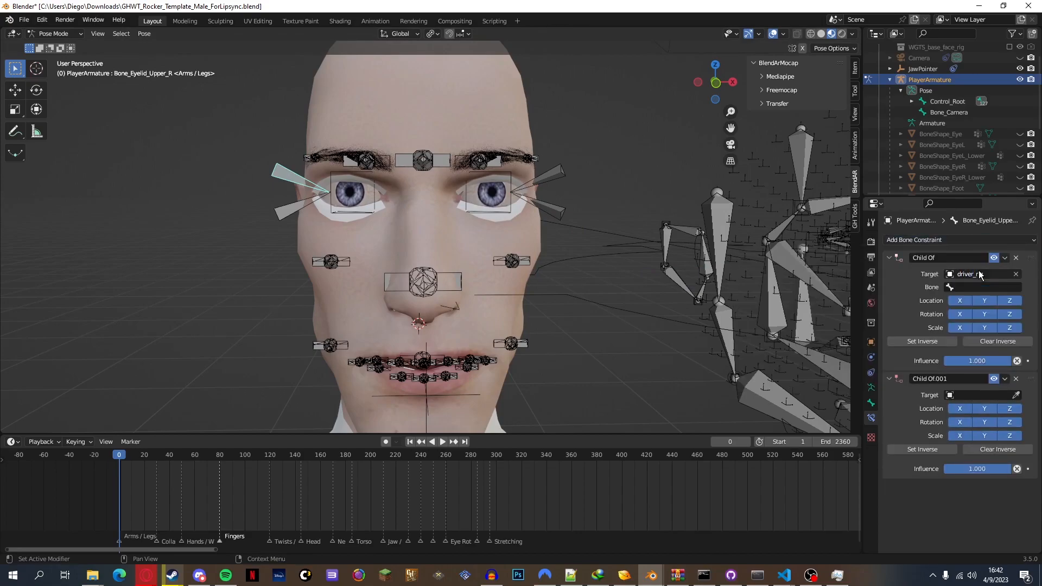
{"action": "left_click", "coordinate": [984, 396]}
{"action": "type", "text": "driver"}
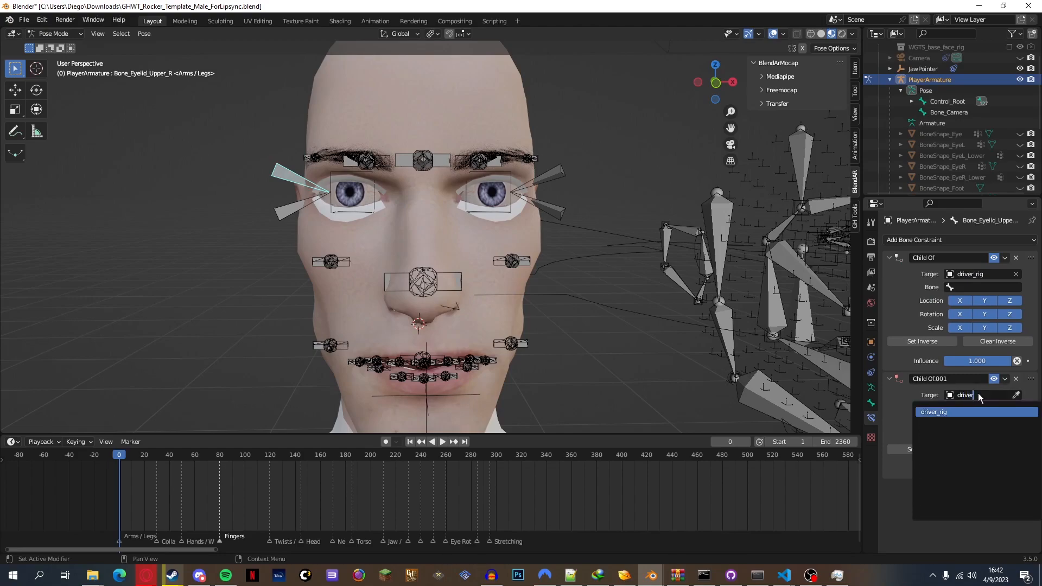
{"action": "key", "text": "Return"}
Link Bone_Eyelid_Upper_R's first Child Of constraint to the bone lid.T.R.001 and set its inverse
{"action": "left_click", "coordinate": [969, 287]}
{"action": "type", "text": "l"}
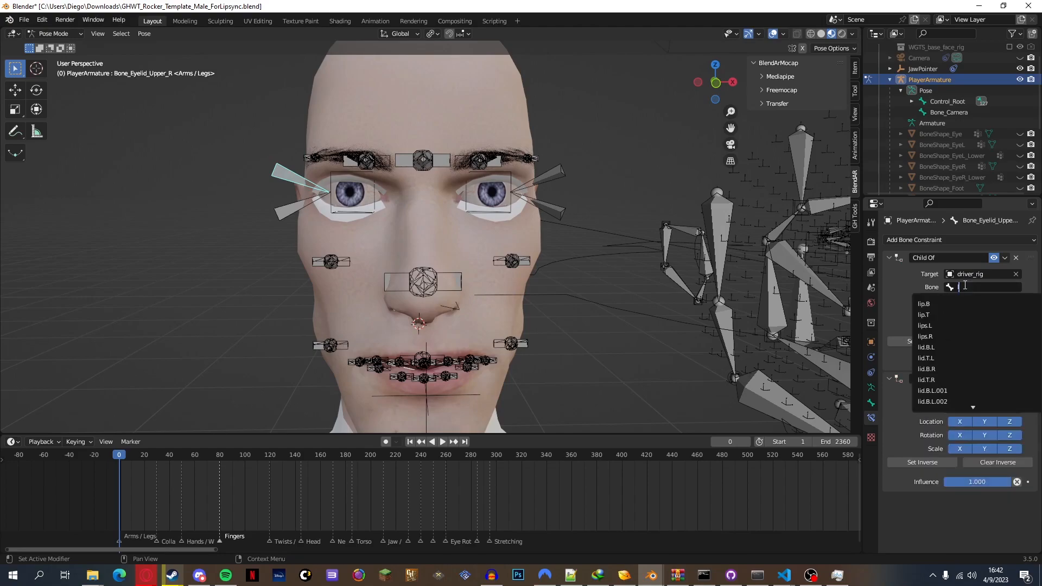
{"action": "type", "text": "id.t.r"}
{"action": "key", "text": "Down"}
{"action": "key", "text": "Down"}
{"action": "key", "text": "Return"}
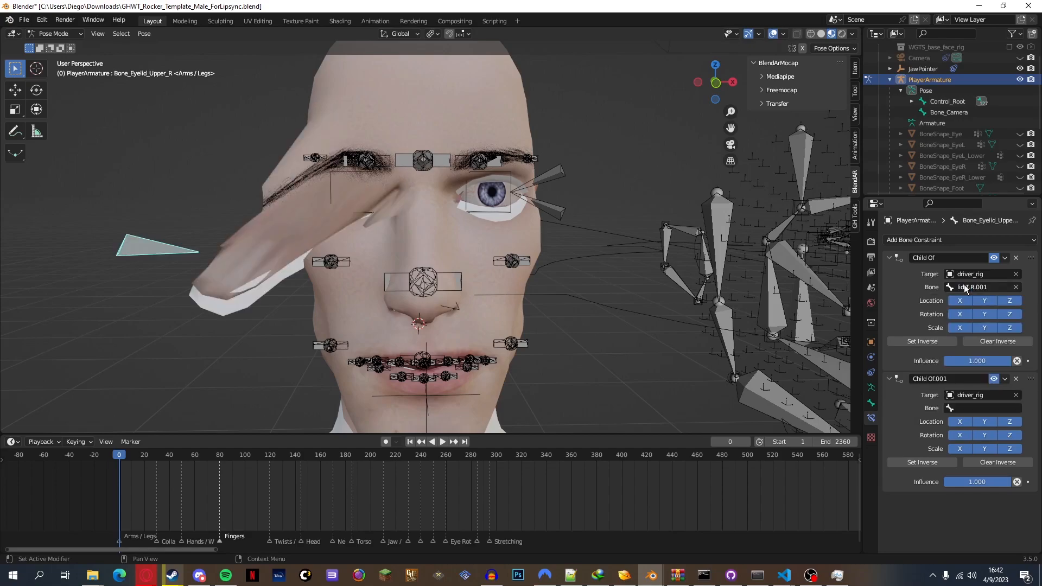
{"action": "left_click", "coordinate": [921, 341]}
Link Bone_Eyelid_Upper_R's second Child Of constraint to the bone lid.T.R.002 and set its inverse
{"action": "left_click", "coordinate": [964, 409]}
{"action": "type", "text": "lid.t.r"}
{"action": "key", "text": "Down"}
{"action": "key", "text": "Down"}
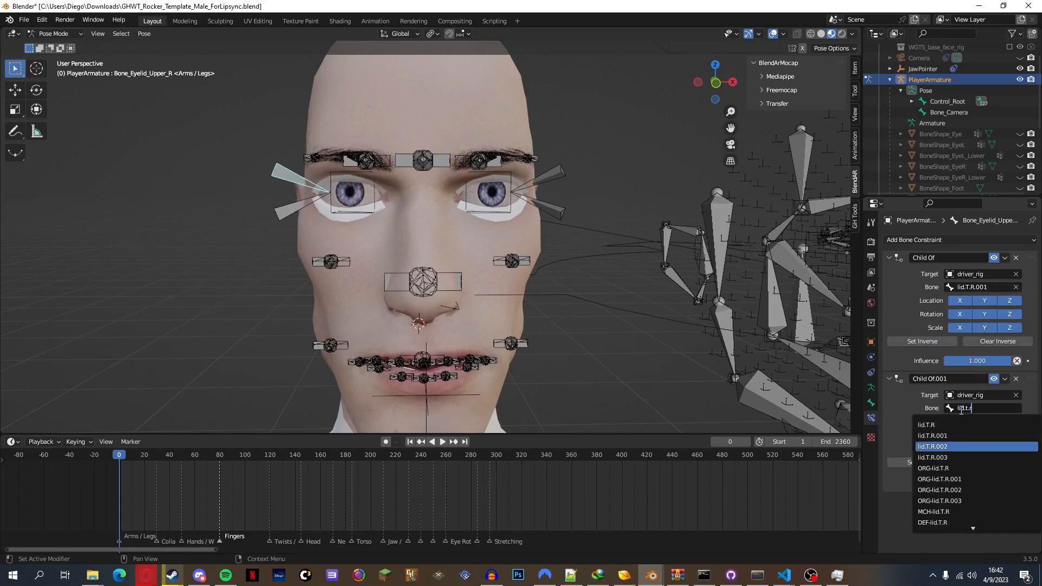
{"action": "key", "text": "Return"}
{"action": "left_click", "coordinate": [922, 463]}
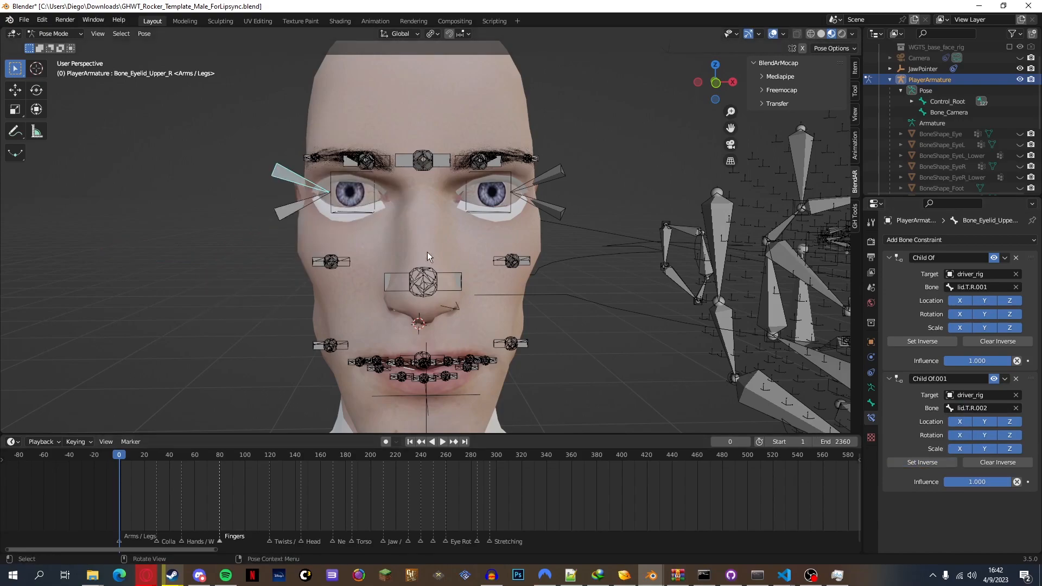
Add two Child Of constraints to the right lower eyelid bone, Bone_Eyelid_Lower_R
{"action": "left_click", "coordinate": [291, 215]}
{"action": "left_click", "coordinate": [984, 239]}
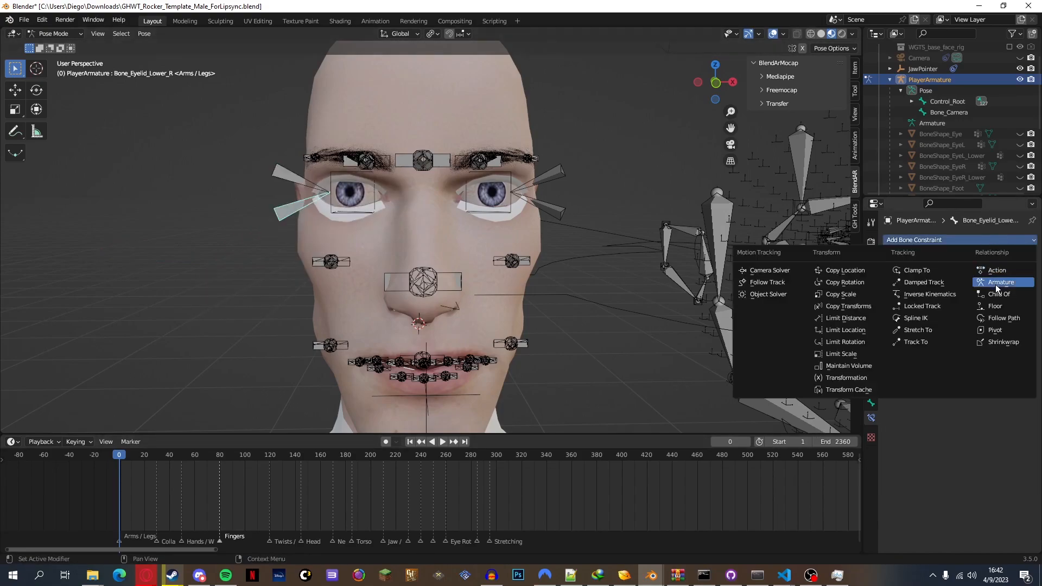
{"action": "left_click", "coordinate": [998, 294]}
Target both Child Of constraints of Bone_Eyelid_Lower_R to driver_rig
{"action": "left_click", "coordinate": [994, 273]}
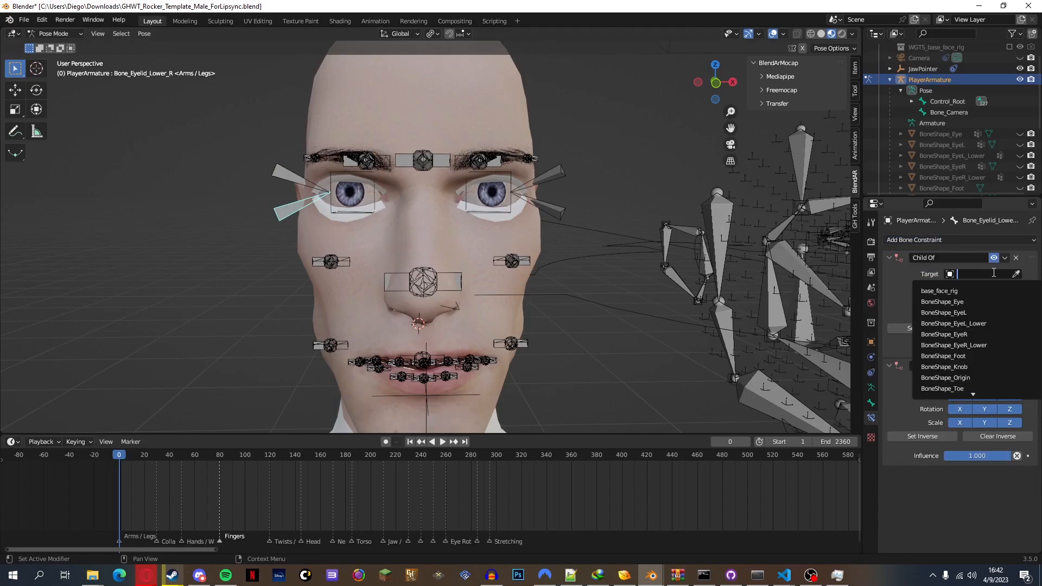
{"action": "type", "text": "drive"}
{"action": "key", "text": "Return"}
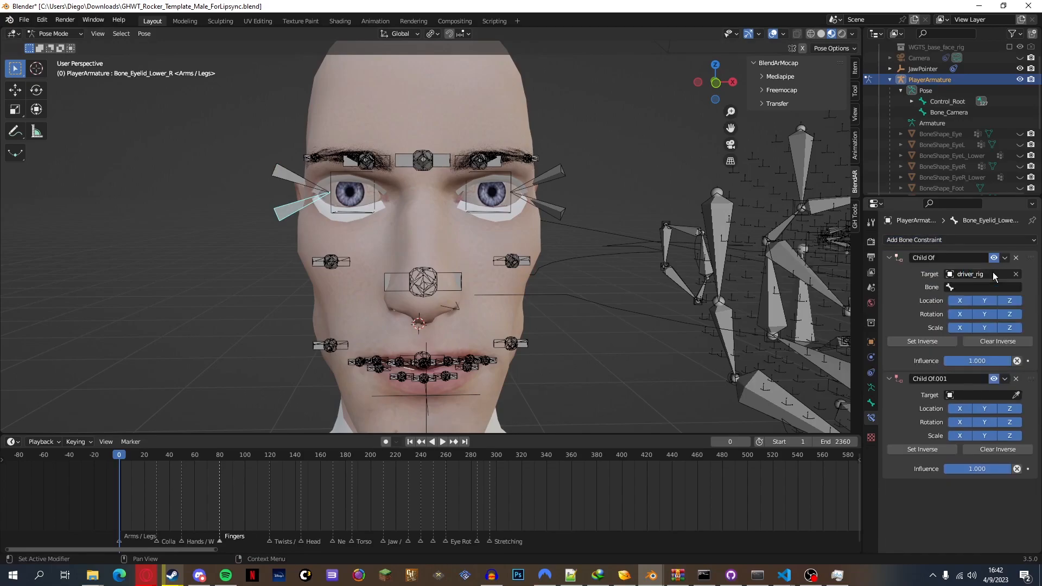
{"action": "left_click", "coordinate": [984, 394]}
{"action": "type", "text": "driv"}
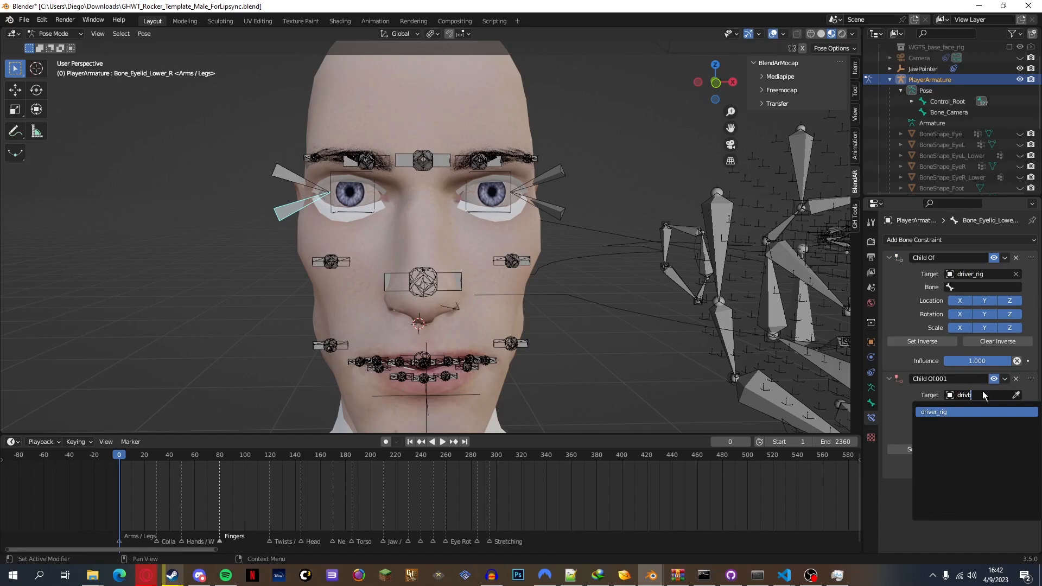
{"action": "key", "text": "Return"}
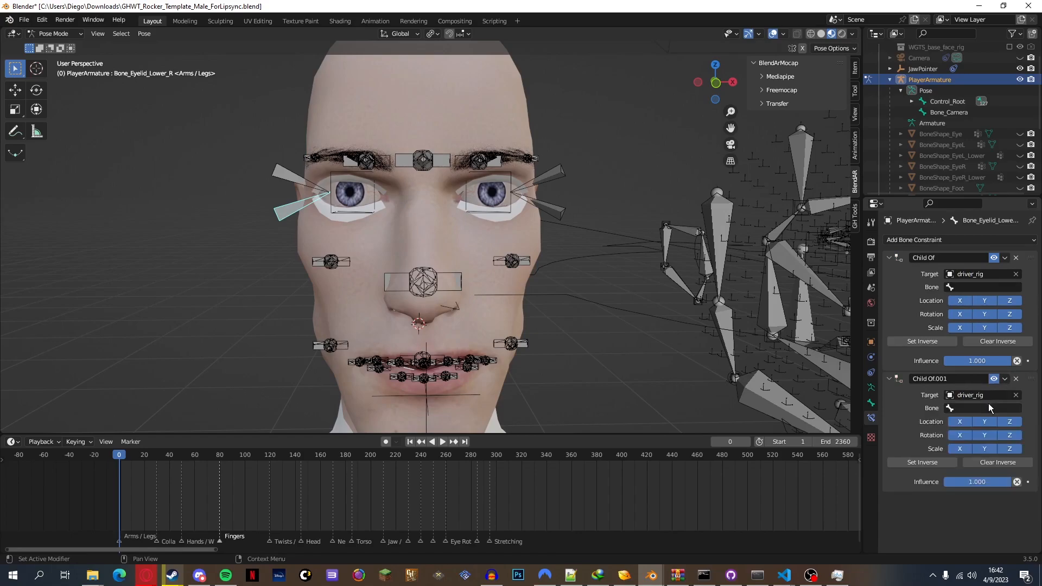
Link Bone_Eyelid_Lower_R's first Child Of constraint to the bone lid.B.R.001 and set its inverse
{"action": "left_click", "coordinate": [971, 287]}
{"action": "type", "text": "lid.b.r"}
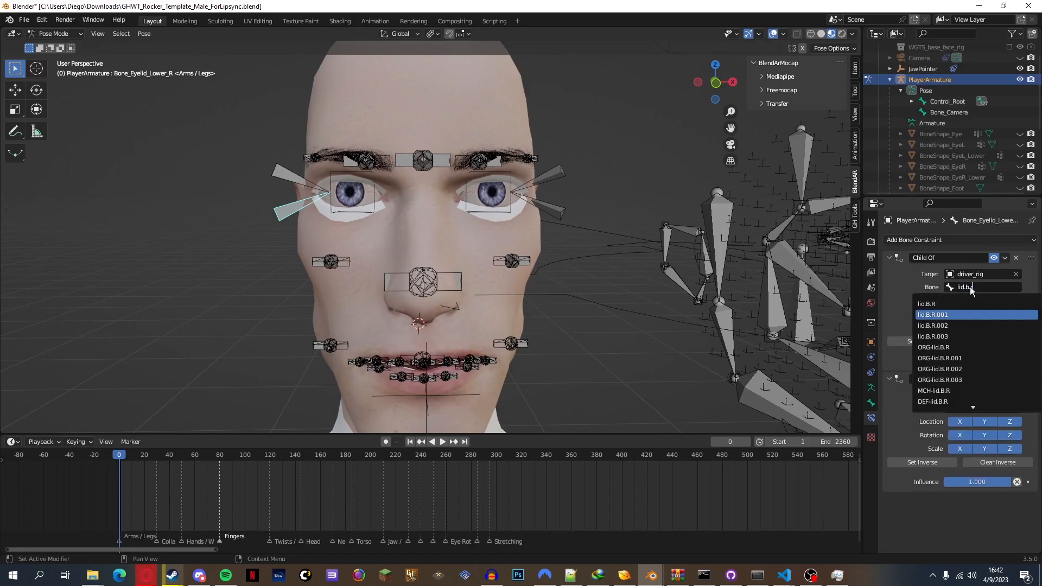
{"action": "left_click", "coordinate": [932, 315]}
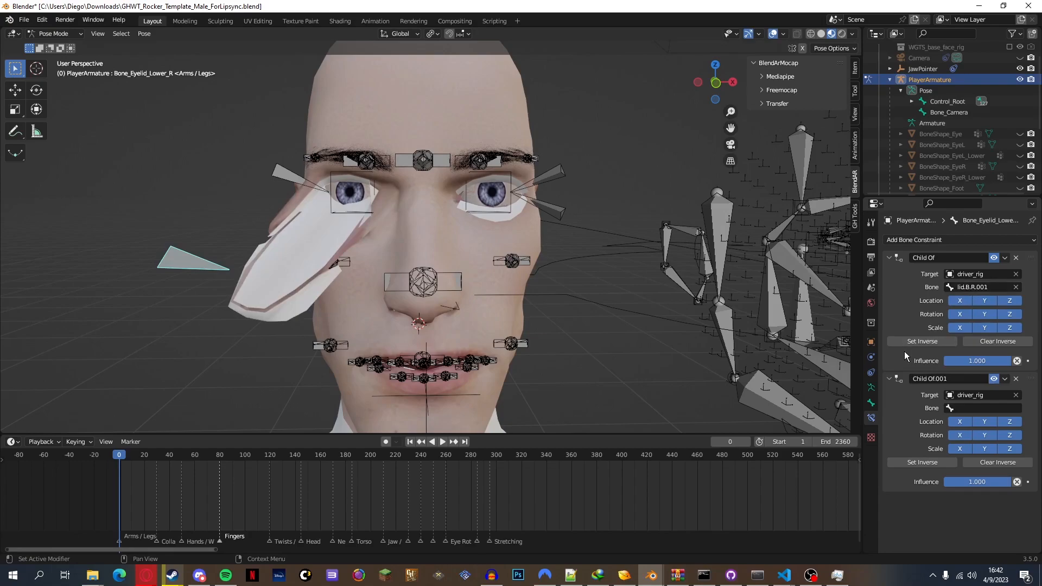
{"action": "left_click", "coordinate": [907, 344]}
Link Bone_Eyelid_Lower_R's second Child Of constraint to the bone lid.B.R.002 and set its inverse
{"action": "left_click", "coordinate": [980, 407]}
{"action": "type", "text": "lid.b.r"}
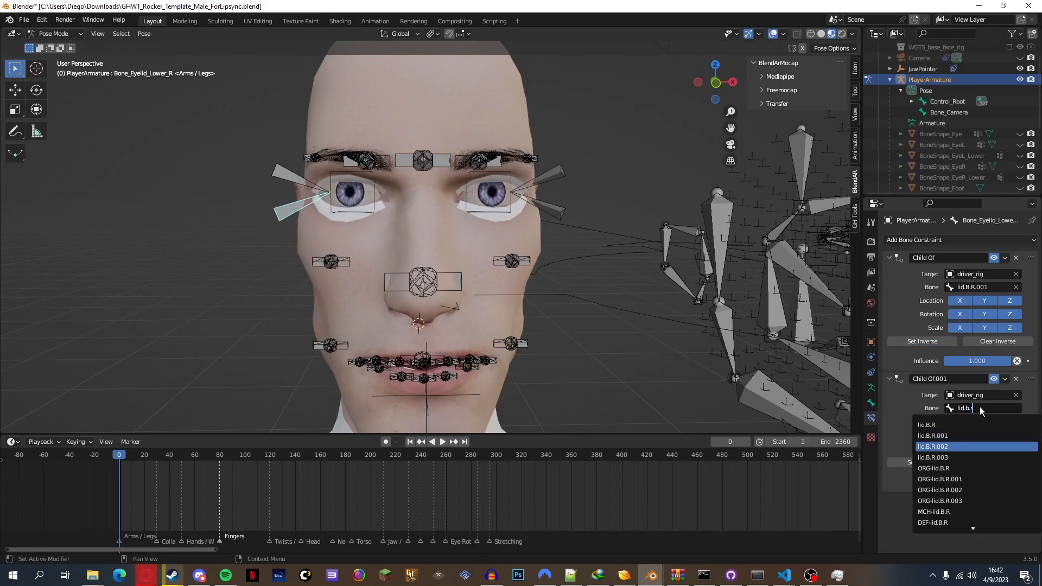
{"action": "left_click", "coordinate": [933, 447]}
{"action": "left_click", "coordinate": [905, 461]}
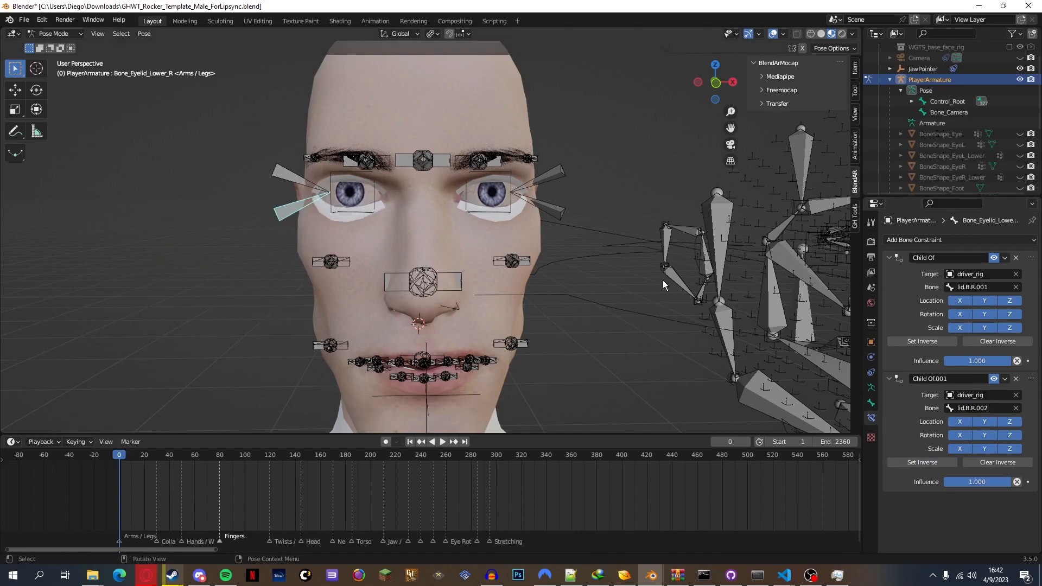
Play the face animation to check the eyelid and brow motion, then stop it and return to frame 0
{"action": "key", "text": "space"}
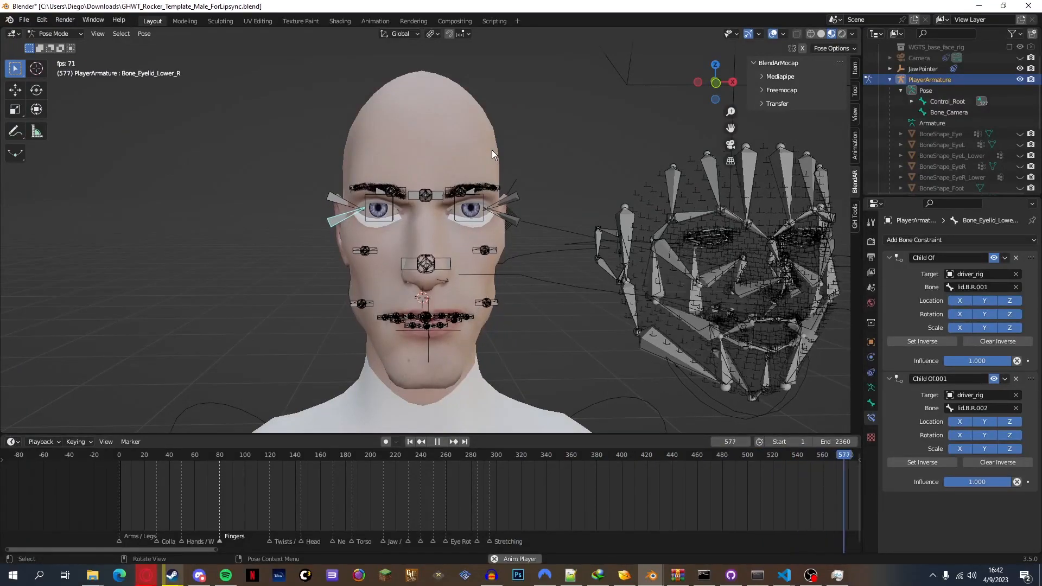
{"action": "left_click_drag", "start_coordinate": [165, 550], "coordinate": [483, 549]}
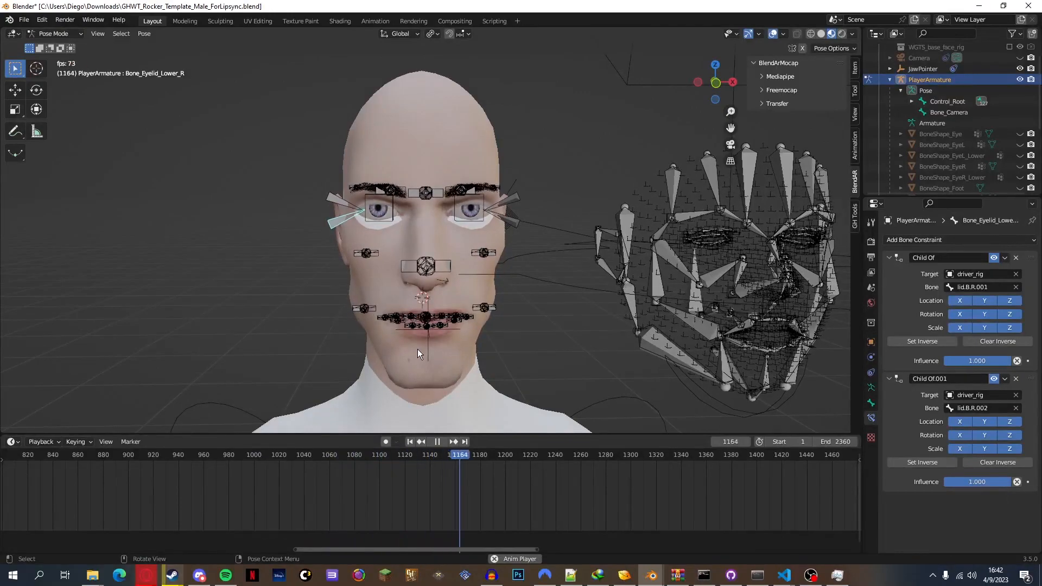
{"action": "scroll", "coordinate": [461, 145], "scroll_direction": "up", "scroll_amount": 2}
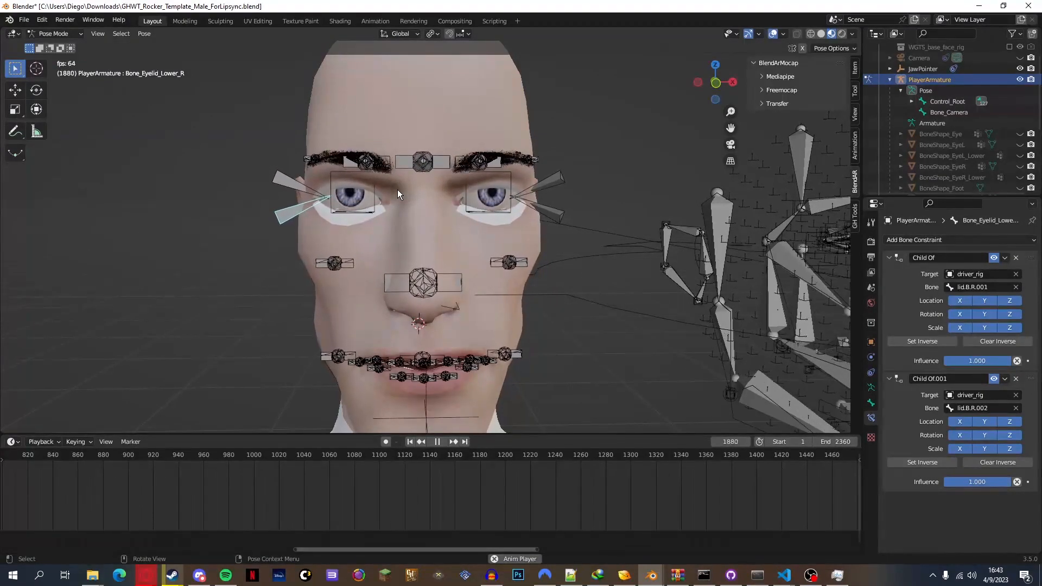
{"action": "key", "text": "space"}
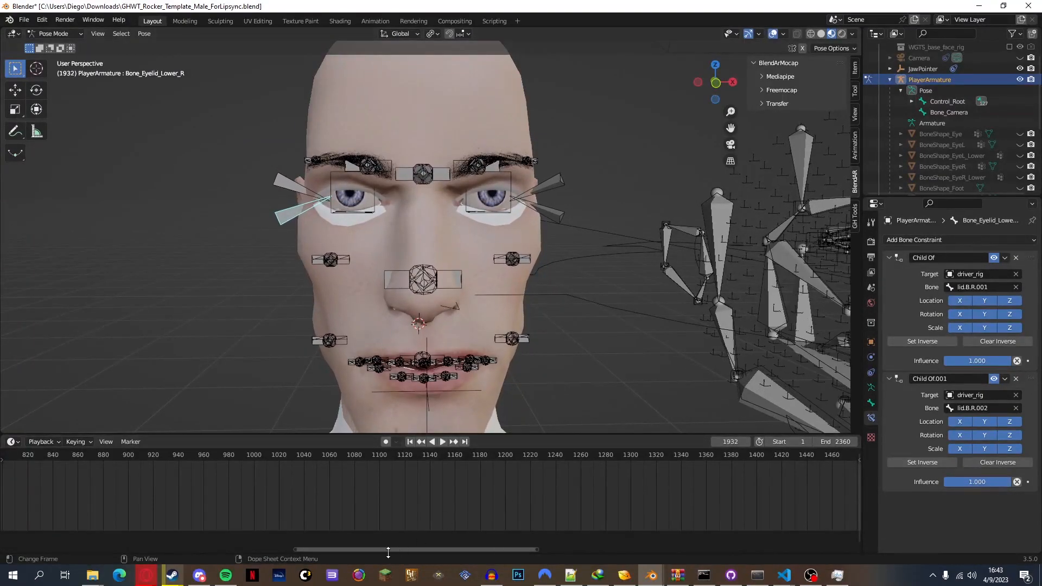
{"action": "left_click_drag", "start_coordinate": [372, 551], "coordinate": [55, 549]}
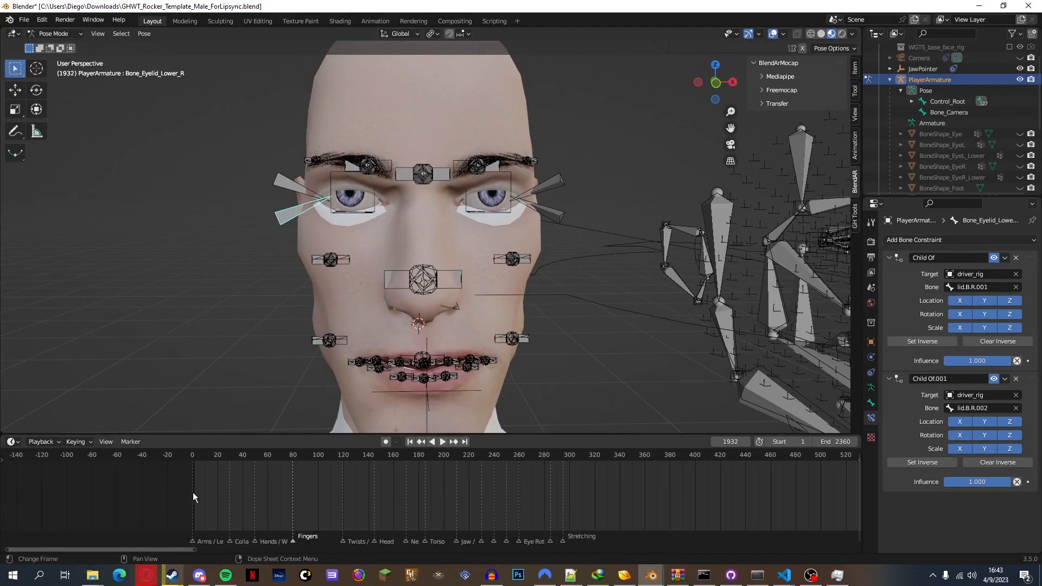
{"action": "left_click", "coordinate": [193, 457]}
Add a Child Of constraint targeting driver_rig to the upper lip's middle bone, Bone_Lip_Upper_Mid
{"action": "scroll", "coordinate": [402, 341], "scroll_direction": "up", "scroll_amount": 1}
{"action": "left_click_drag", "start_coordinate": [715, 81], "coordinate": [644, 5]}
{"action": "scroll", "coordinate": [716, 83], "scroll_direction": "up", "scroll_amount": 6}
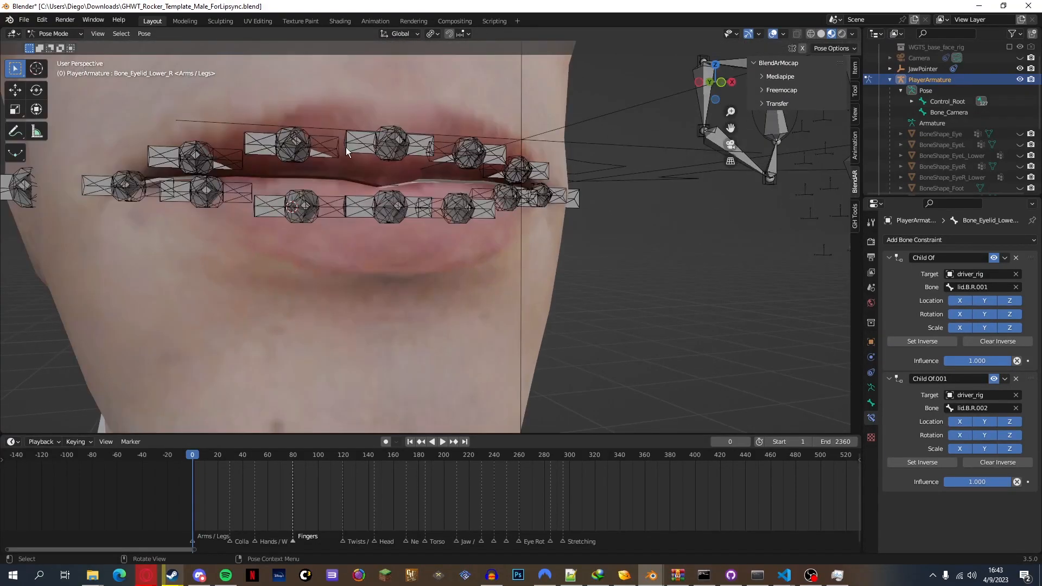
{"action": "left_click", "coordinate": [347, 148]}
{"action": "left_click_drag", "start_coordinate": [719, 79], "coordinate": [717, 60]}
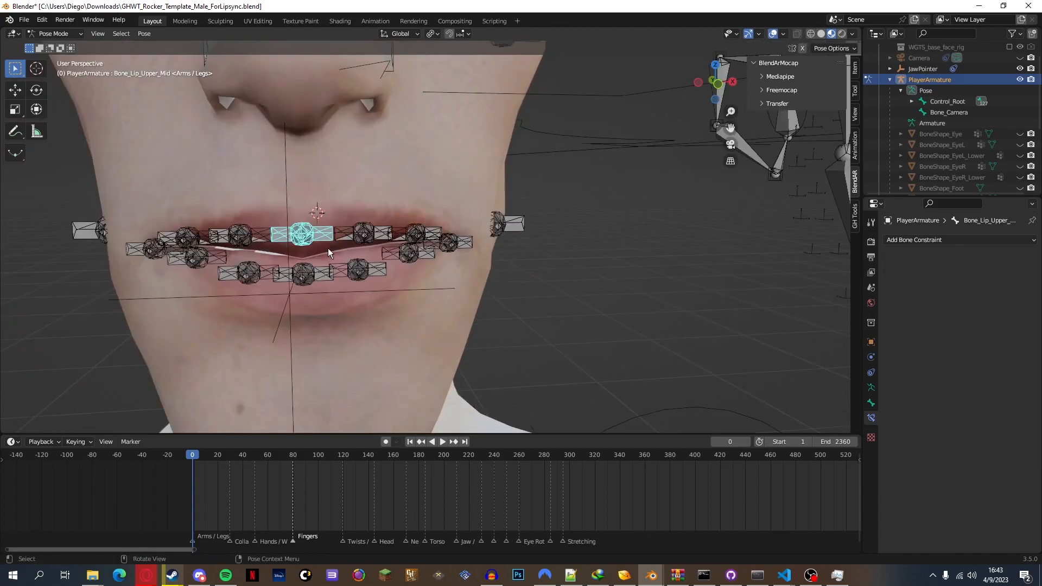
{"action": "left_click", "coordinate": [303, 278]}
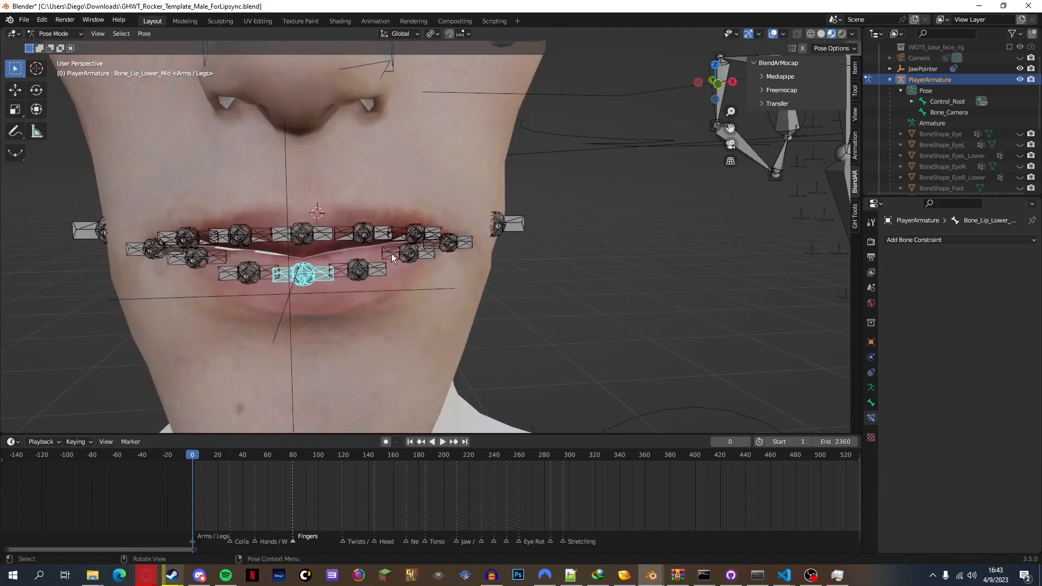
{"action": "left_click", "coordinate": [311, 233]}
{"action": "left_click", "coordinate": [315, 237]}
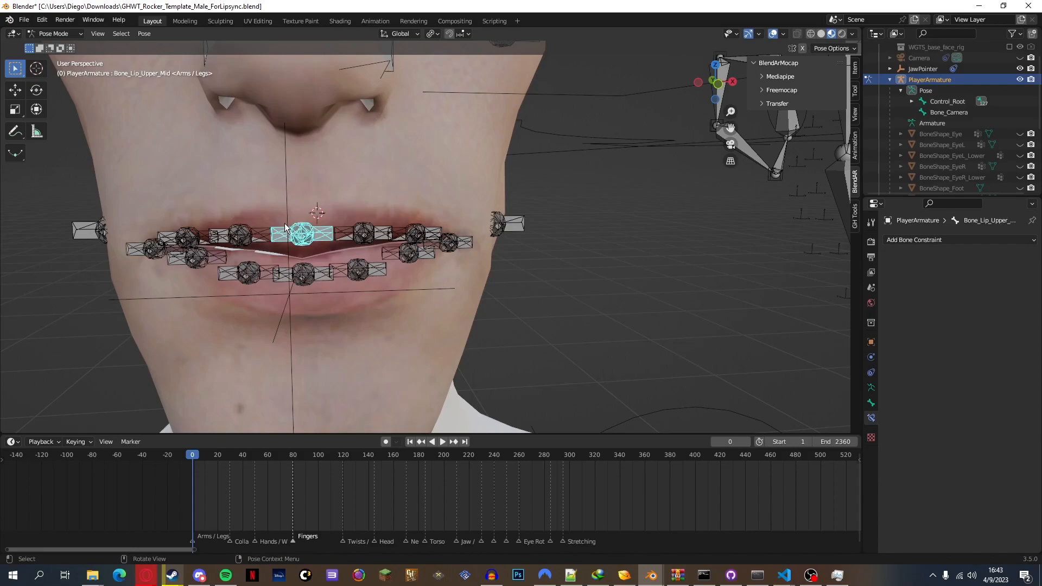
{"action": "left_click", "coordinate": [977, 239]}
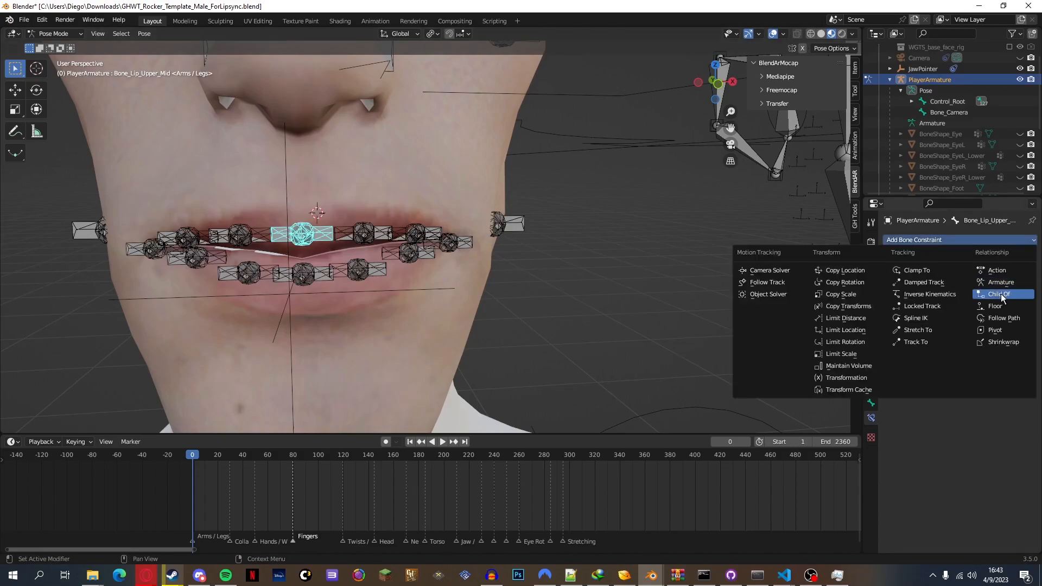
{"action": "left_click", "coordinate": [1001, 294]}
{"action": "left_click", "coordinate": [976, 274]}
{"action": "type", "text": "driver"}
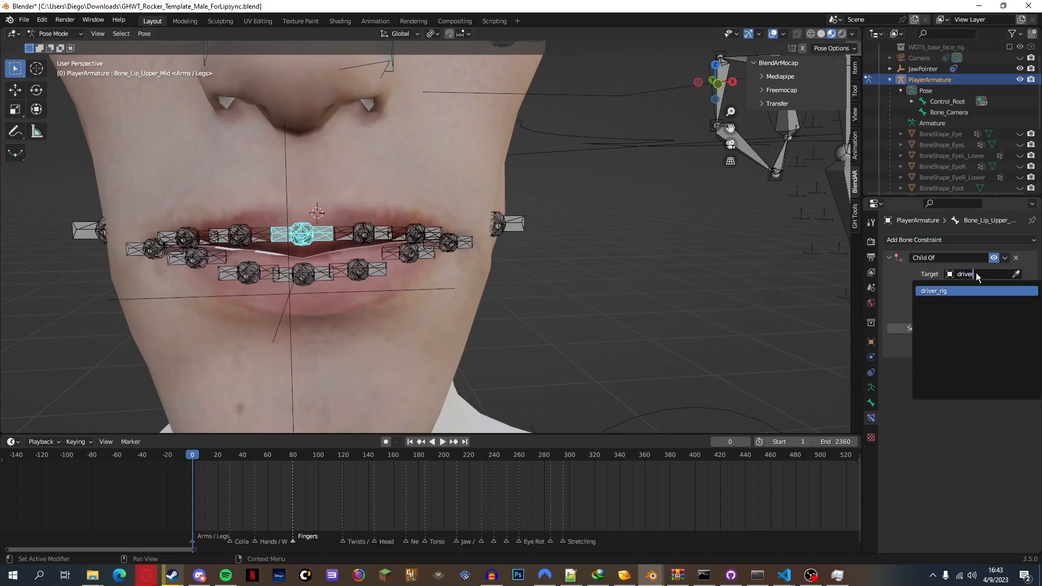
{"action": "key", "text": "Return"}
Link Bone_Lip_Upper_Mid's Child Of constraint to the bone lip.T and set its inverse
{"action": "left_click", "coordinate": [989, 286]}
{"action": "type", "text": "lip"}
{"action": "key", "text": "Return"}
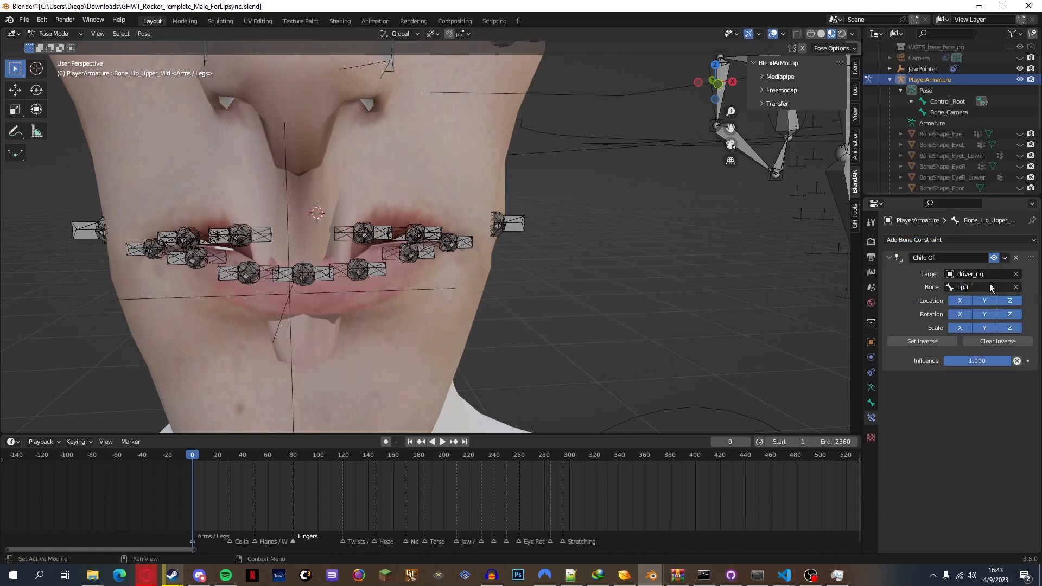
{"action": "left_click", "coordinate": [922, 341]}
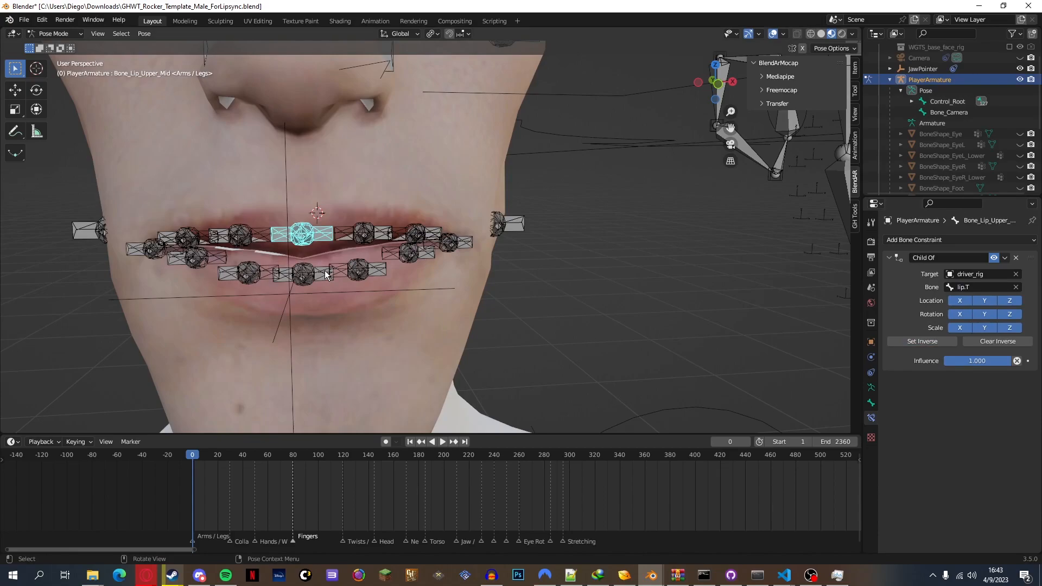
Add a Child Of constraint targeting driver_rig to the lower lip's middle bone, Bone_Lip_Lower_Mid
{"action": "left_click", "coordinate": [325, 271]}
{"action": "left_click", "coordinate": [992, 239]}
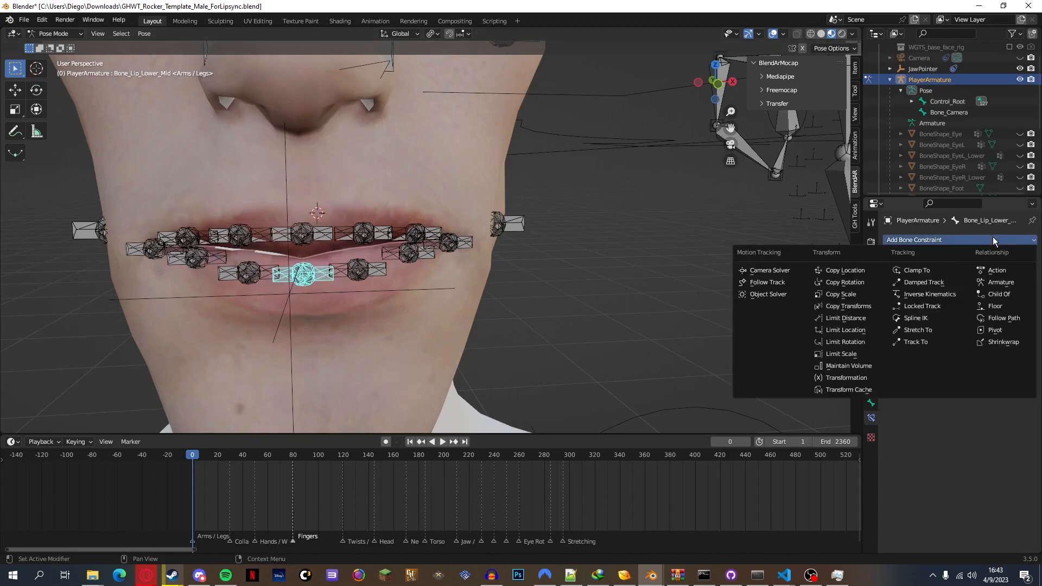
{"action": "left_click", "coordinate": [986, 296]}
{"action": "left_click", "coordinate": [986, 272]}
{"action": "type", "text": "dri"}
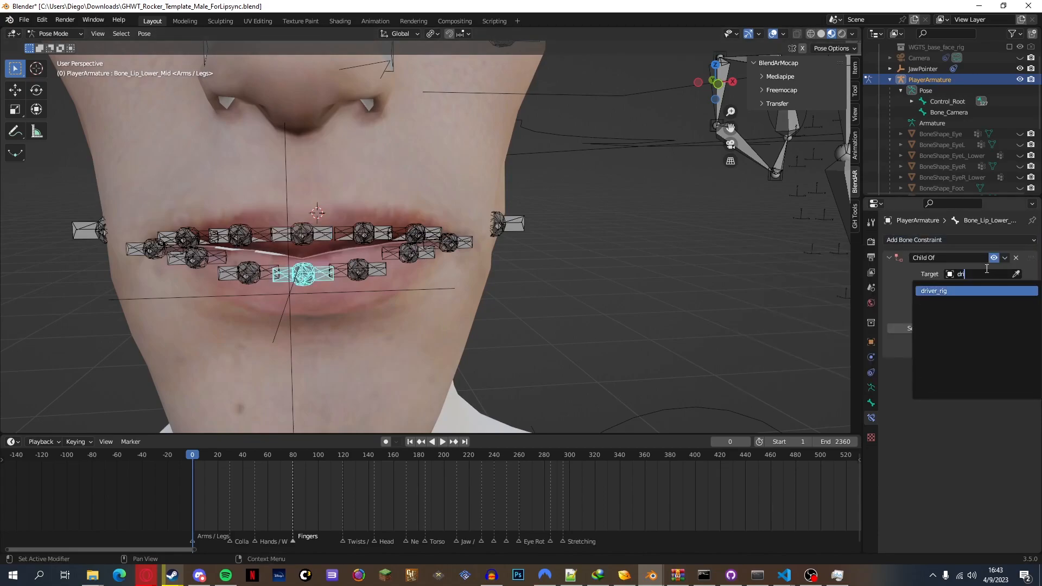
{"action": "type", "text": "ver"}
{"action": "key", "text": "Return"}
Link Bone_Lip_Lower_Mid's Child Of constraint to the bone lip.B and set its inverse
{"action": "left_click", "coordinate": [952, 284]}
{"action": "type", "text": "lip.b"}
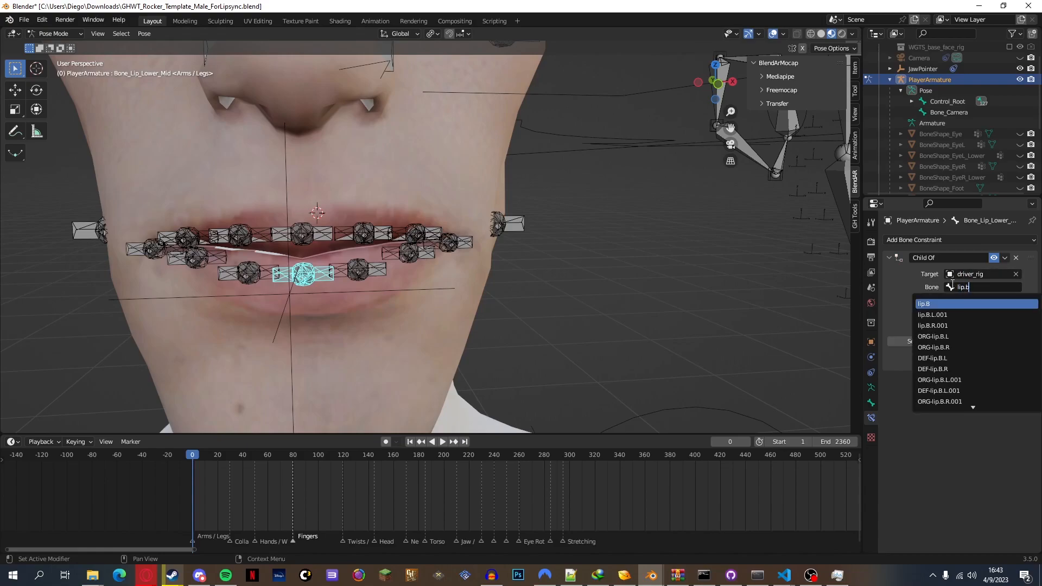
{"action": "key", "text": "Return"}
{"action": "left_click", "coordinate": [928, 342]}
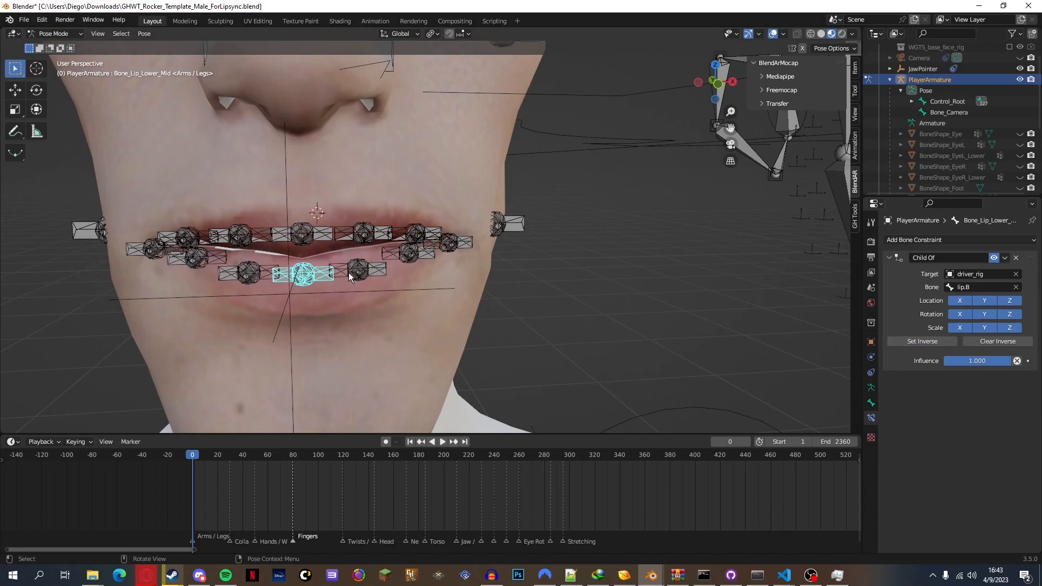
Add a Child Of constraint targeting driver_rig to the mouth corner bone Bone_Mouth_L
{"action": "left_click", "coordinate": [454, 241]}
{"action": "left_click", "coordinate": [959, 241]}
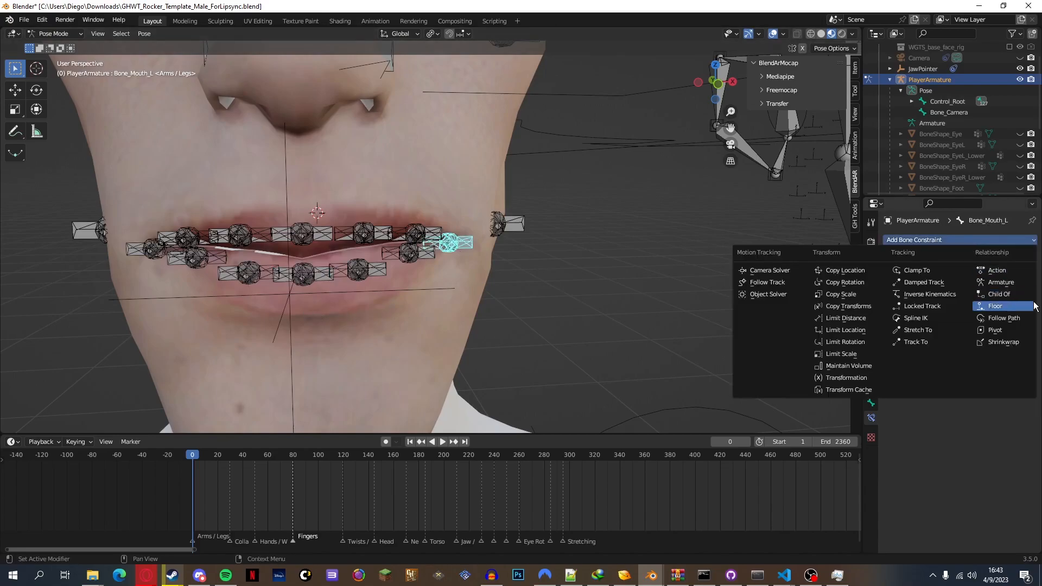
{"action": "left_click", "coordinate": [1016, 294]}
{"action": "left_click", "coordinate": [991, 276]}
{"action": "type", "text": "driv"}
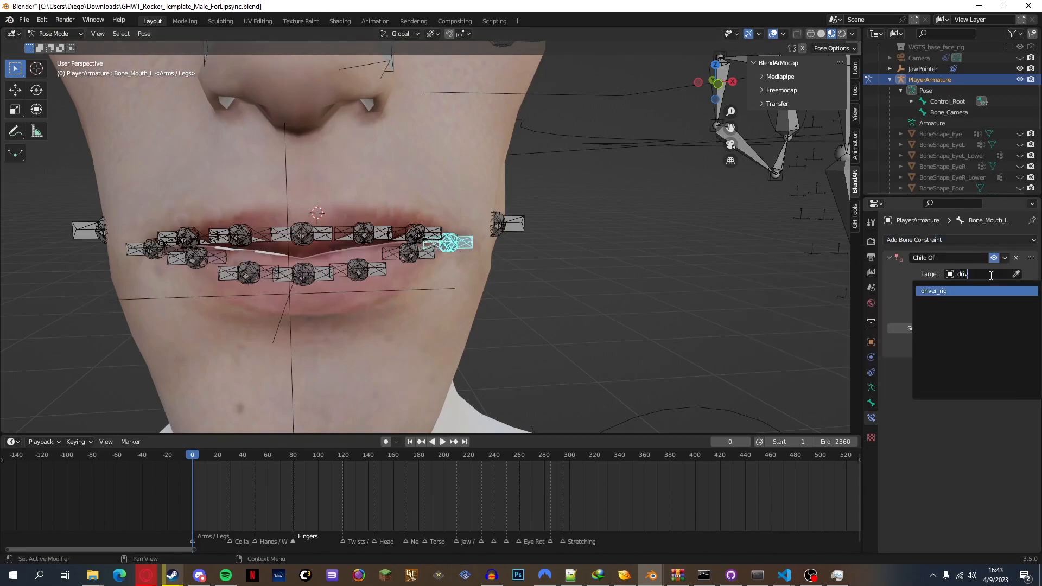
{"action": "key", "text": "Return"}
Link Bone_Mouth_L's Child Of constraint to the bone lips.L and set its inverse
{"action": "left_click", "coordinate": [976, 286]}
{"action": "type", "text": "lips"}
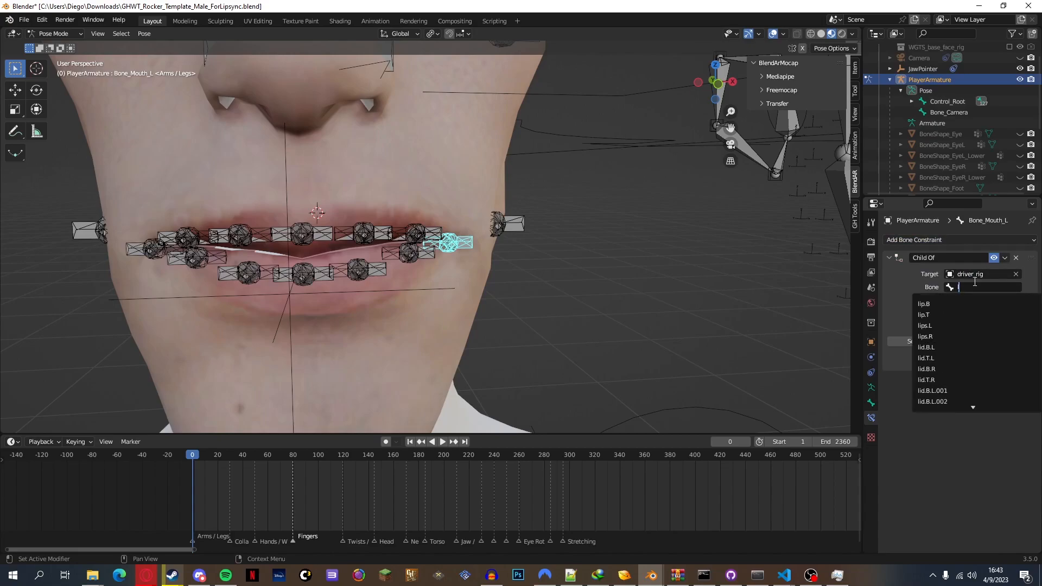
{"action": "type", "text": "."}
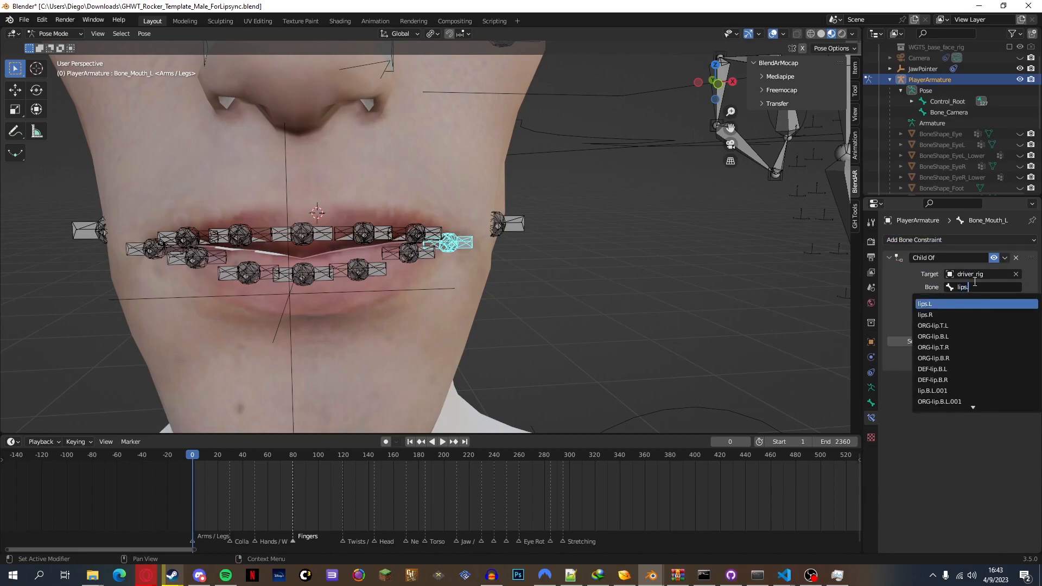
{"action": "key", "text": "Return"}
{"action": "left_click", "coordinate": [926, 340]}
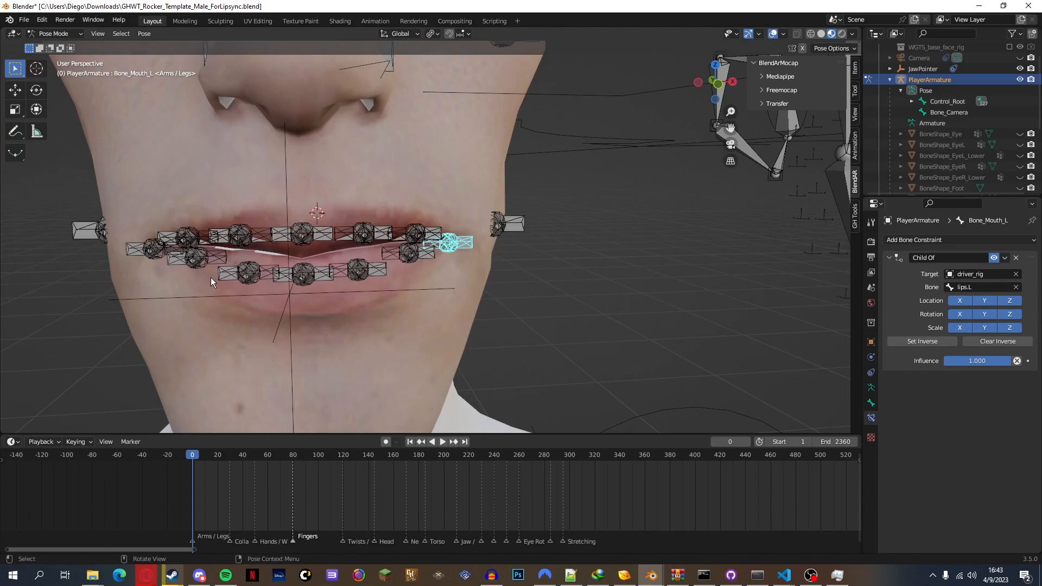
Add a Child Of constraint targeting driver_rig to the opposite mouth corner bone, Bone_Mouth_R
{"action": "left_click", "coordinate": [148, 251]}
{"action": "left_click", "coordinate": [960, 239]}
{"action": "left_click", "coordinate": [1008, 295]}
{"action": "left_click", "coordinate": [984, 273]}
{"action": "type", "text": "drive"}
{"action": "key", "text": "Return"}
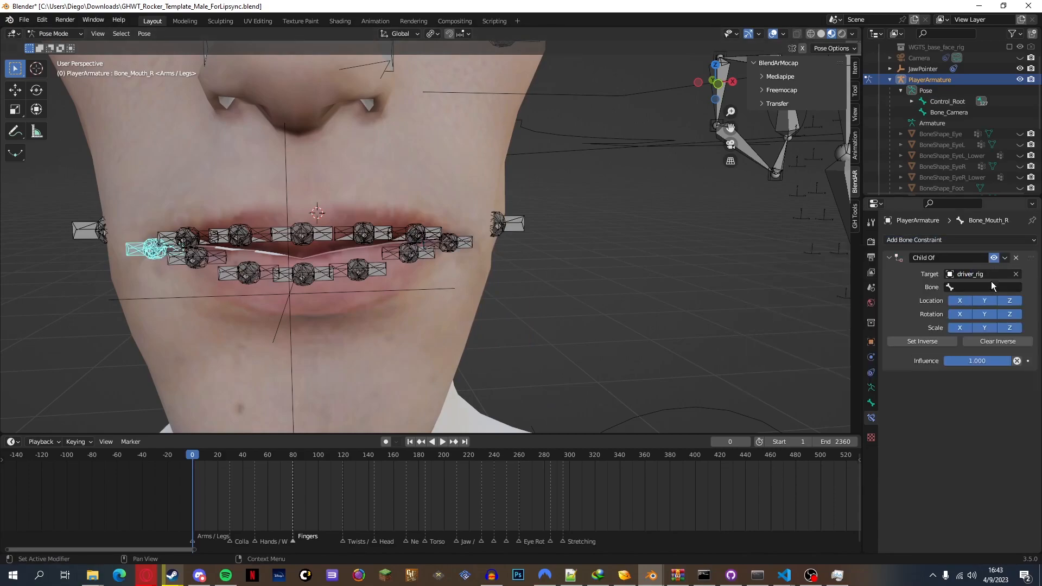
Link Bone_Mouth_R's Child Of constraint to the bone lips.R and set its inverse
{"action": "left_click", "coordinate": [983, 289]}
{"action": "type", "text": "lips."}
{"action": "key", "text": "Down"}
{"action": "key", "text": "Return"}
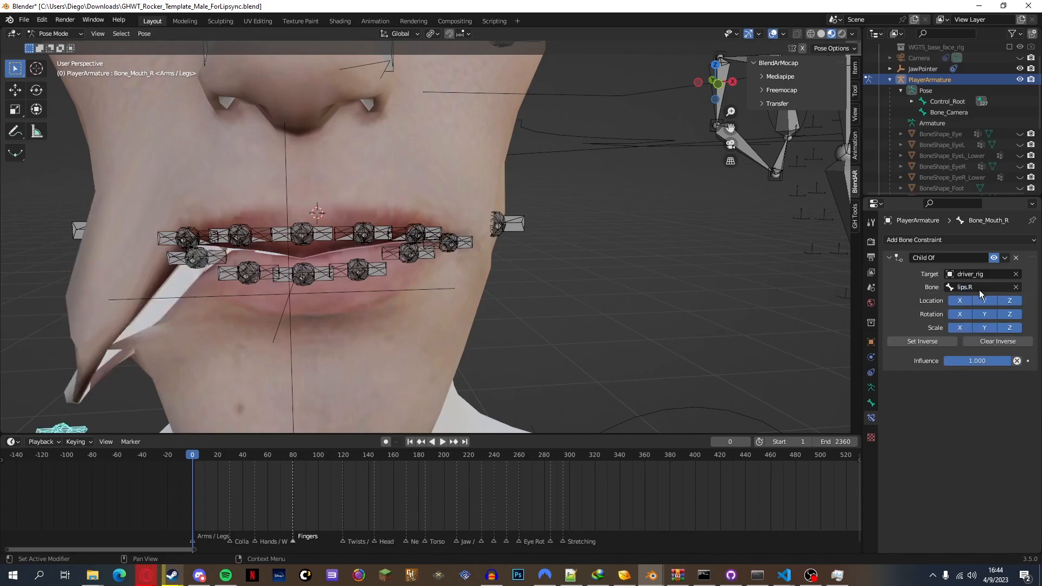
{"action": "left_click", "coordinate": [897, 342]}
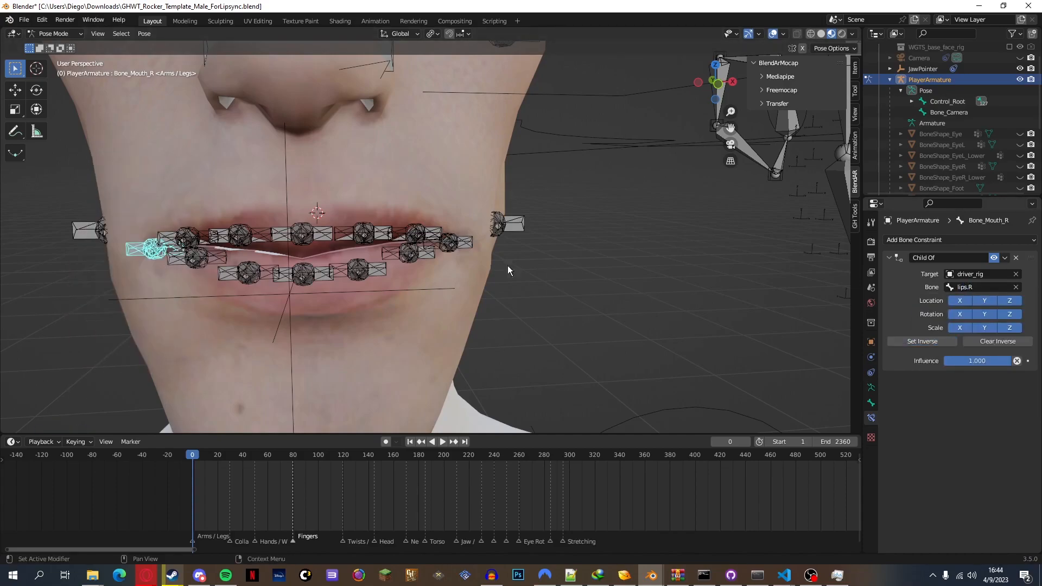
Check the upper and lower lip bones between the middle of the mouth and Bone_Mouth_L one by one
{"action": "left_click", "coordinate": [376, 232]}
{"action": "left_click", "coordinate": [414, 234]}
{"action": "left_click", "coordinate": [408, 252]}
{"action": "left_click", "coordinate": [360, 268]}
{"action": "left_click", "coordinate": [362, 235]}
{"action": "left_click", "coordinate": [413, 235]}
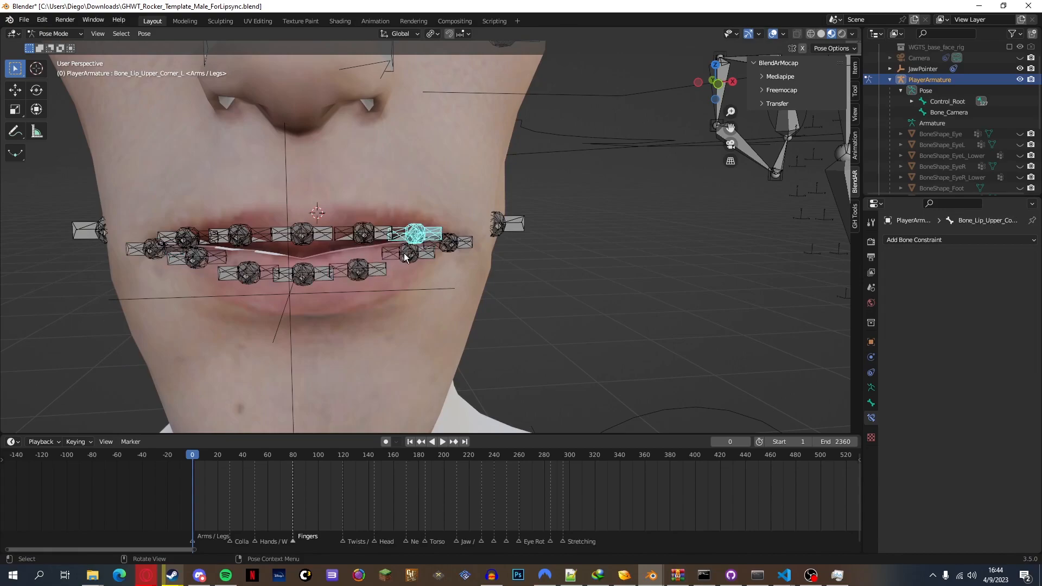
{"action": "left_click", "coordinate": [386, 259]}
{"action": "left_click", "coordinate": [407, 235]}
Add a Child Of constraint without a target to Bone_Lip_Upper_L and to Bone_Lip_Upper_Corner_L
{"action": "left_click", "coordinate": [368, 241]}
{"action": "left_click", "coordinate": [967, 240]}
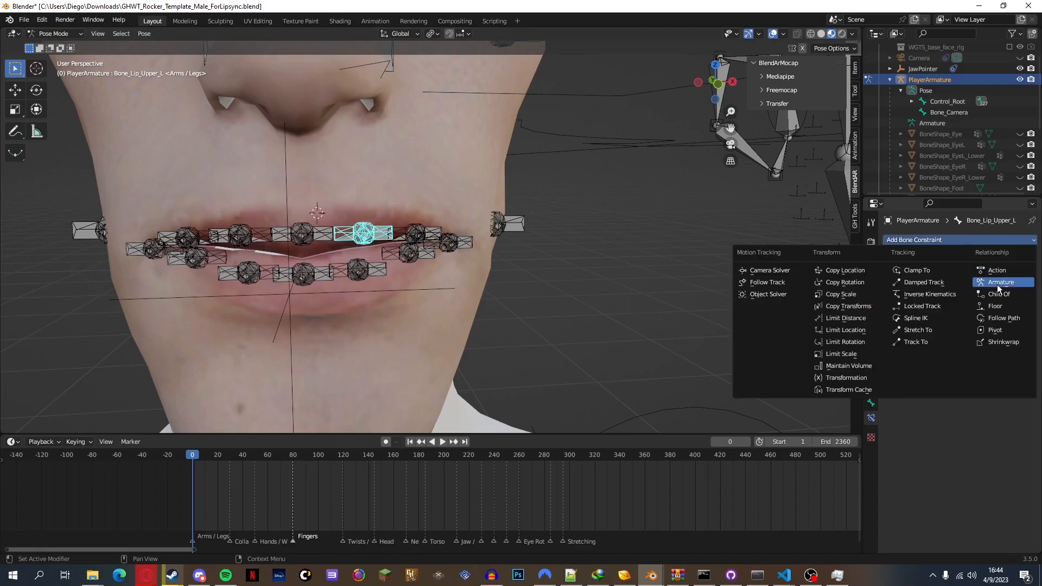
{"action": "left_click", "coordinate": [997, 295]}
{"action": "left_click", "coordinate": [414, 235]}
{"action": "left_click", "coordinate": [978, 240]}
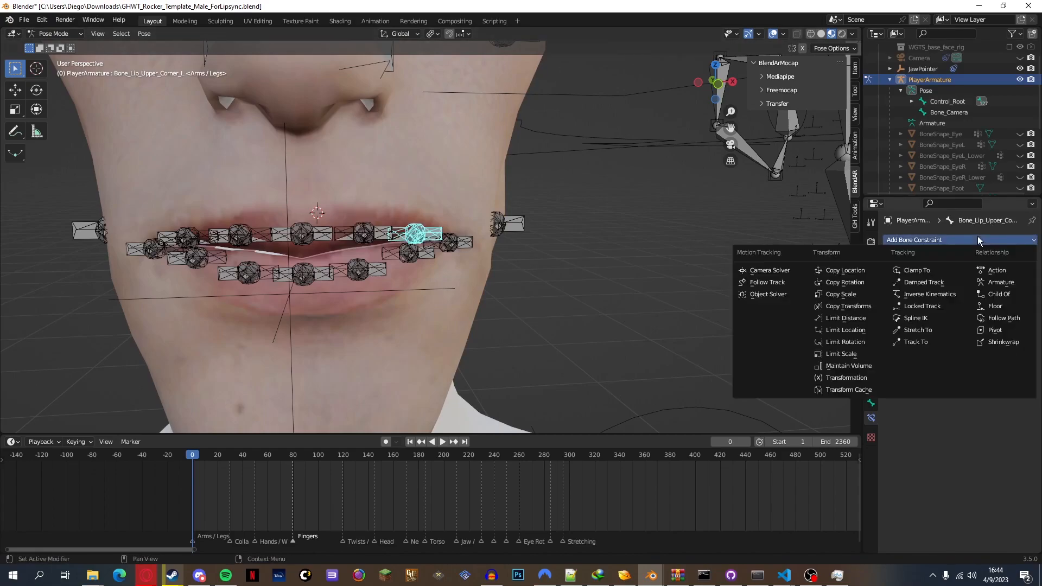
{"action": "left_click", "coordinate": [995, 294]}
Add a Child Of constraint without a target to Bone_Lip_Lower_Corner_L and to Bone_Lip_Lower_L
{"action": "left_click", "coordinate": [408, 253]}
{"action": "left_click", "coordinate": [956, 240]}
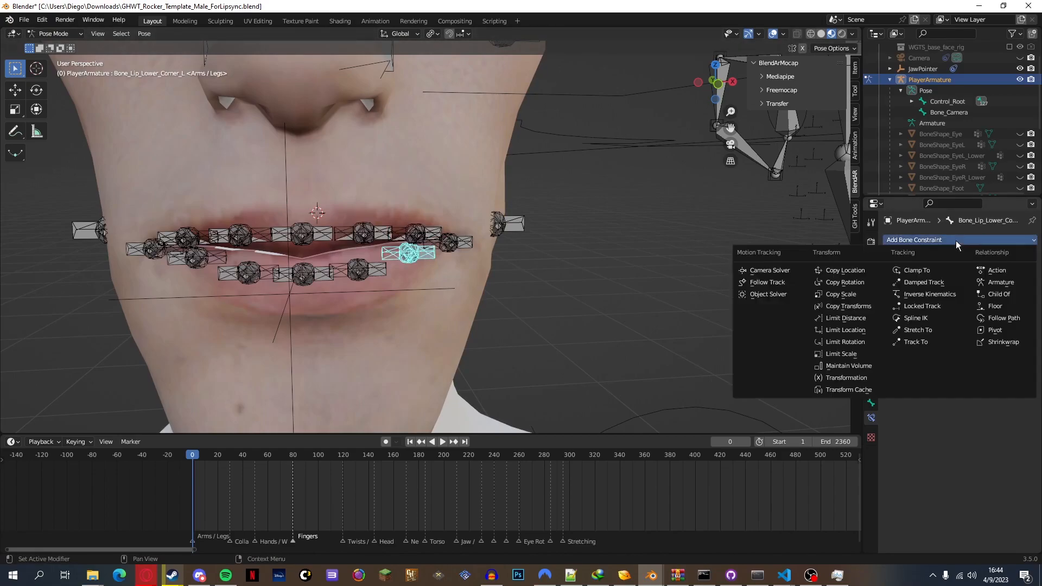
{"action": "left_click", "coordinate": [998, 296]}
{"action": "left_click", "coordinate": [359, 271]}
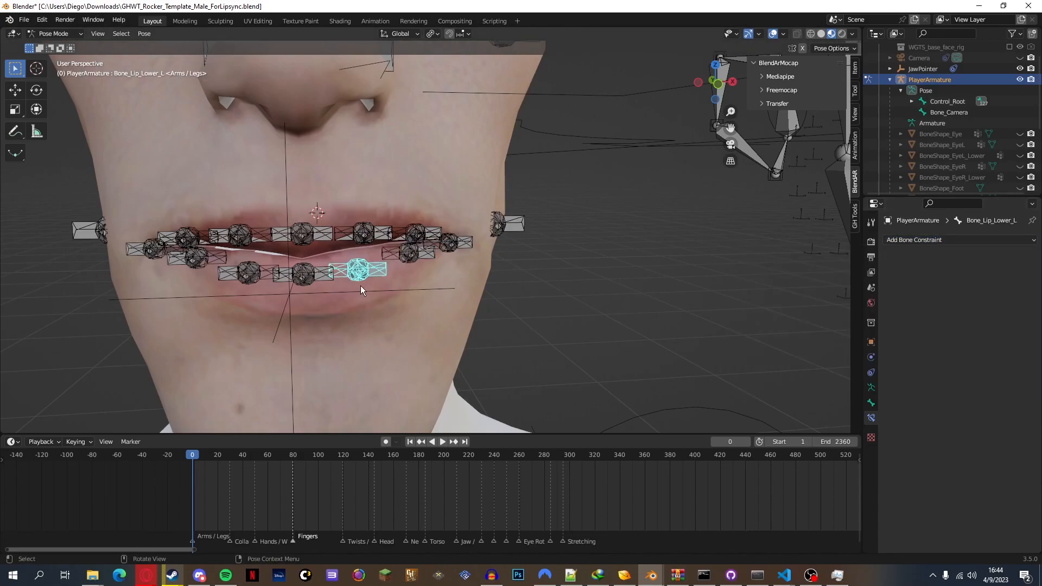
{"action": "left_click", "coordinate": [976, 240]}
{"action": "left_click", "coordinate": [998, 296]}
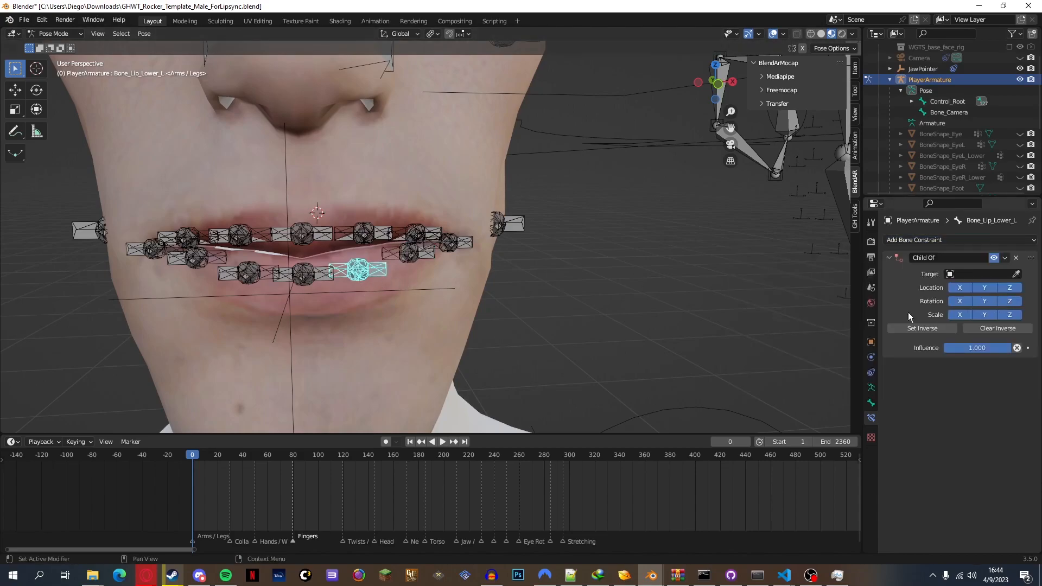
Add a Child Of constraint without a target to Bone_Lip_Upper_R and to Bone_Lip_Upper_Corner_R
{"action": "left_click", "coordinate": [239, 234]}
{"action": "left_click", "coordinate": [1000, 241]}
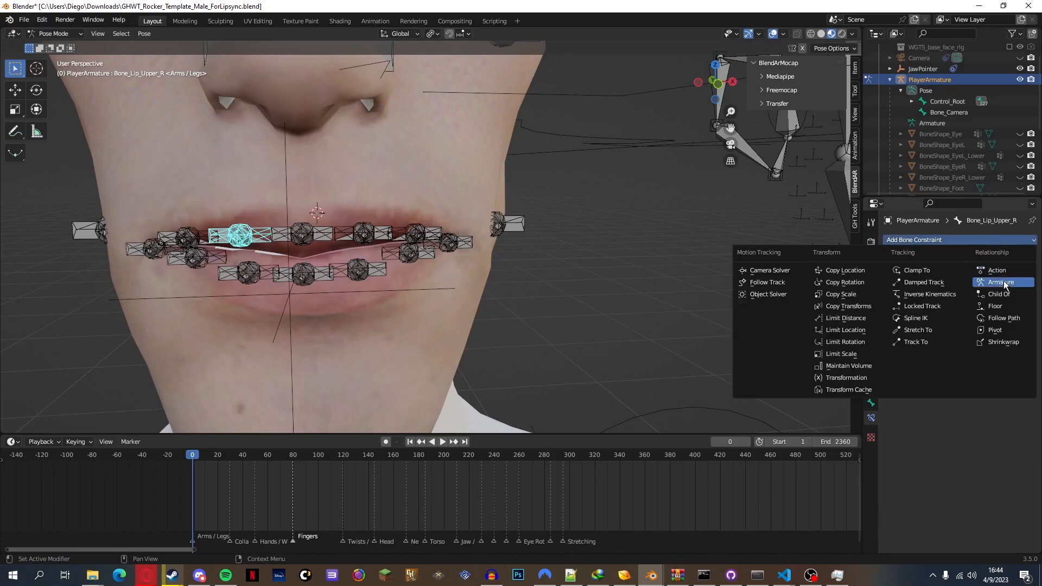
{"action": "left_click", "coordinate": [991, 296]}
{"action": "left_click", "coordinate": [190, 235]}
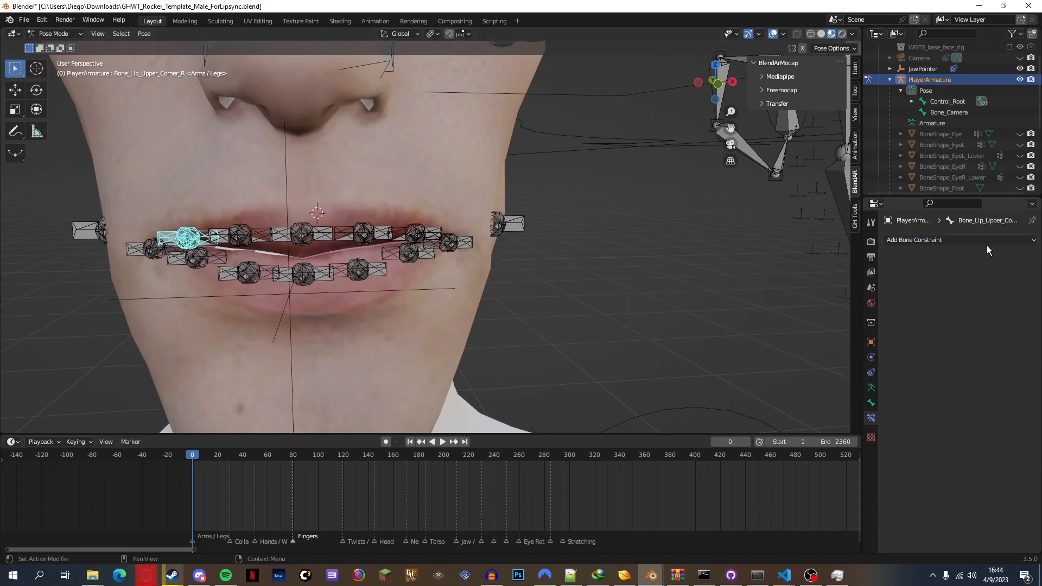
{"action": "left_click", "coordinate": [988, 242]}
{"action": "left_click", "coordinate": [1001, 294]}
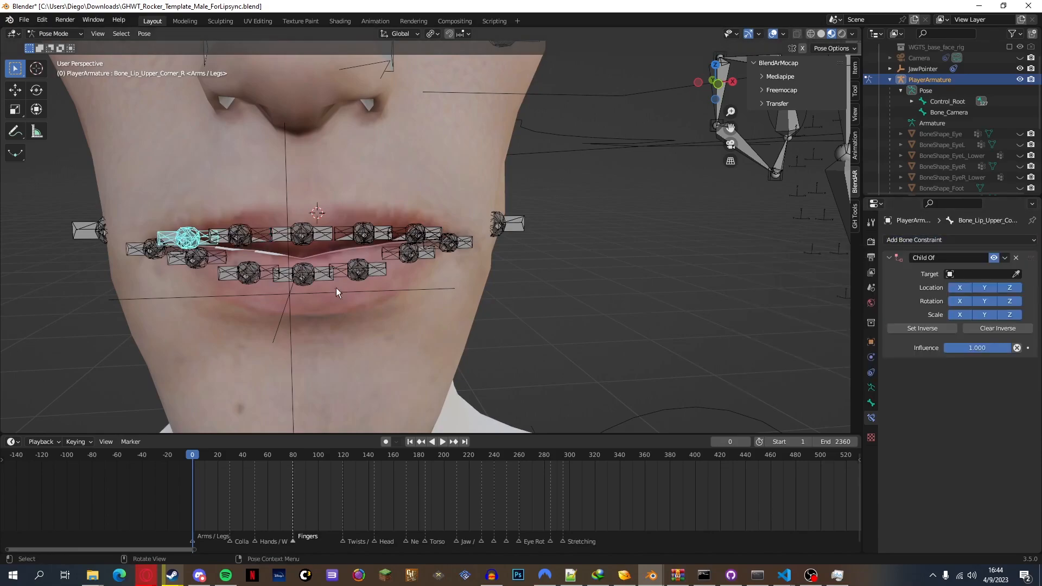
Add a Child Of constraint without a target to Bone_Lip_Lower_R and to Bone_Lip_Lower_Corner_R
{"action": "left_click", "coordinate": [236, 274]}
{"action": "left_click", "coordinate": [978, 242]}
{"action": "left_click", "coordinate": [989, 295]}
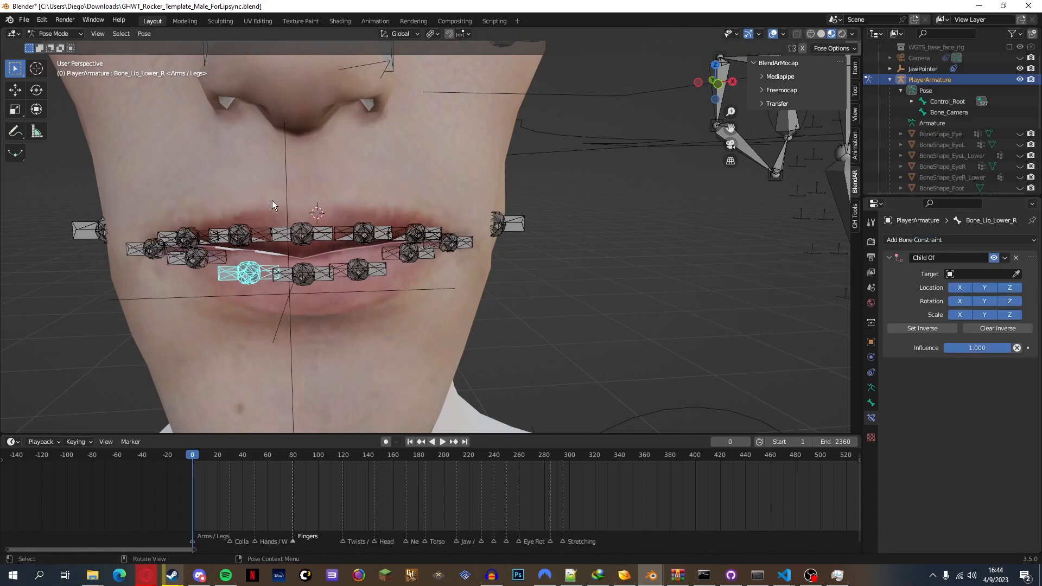
{"action": "left_click", "coordinate": [201, 258]}
{"action": "left_click", "coordinate": [943, 242]}
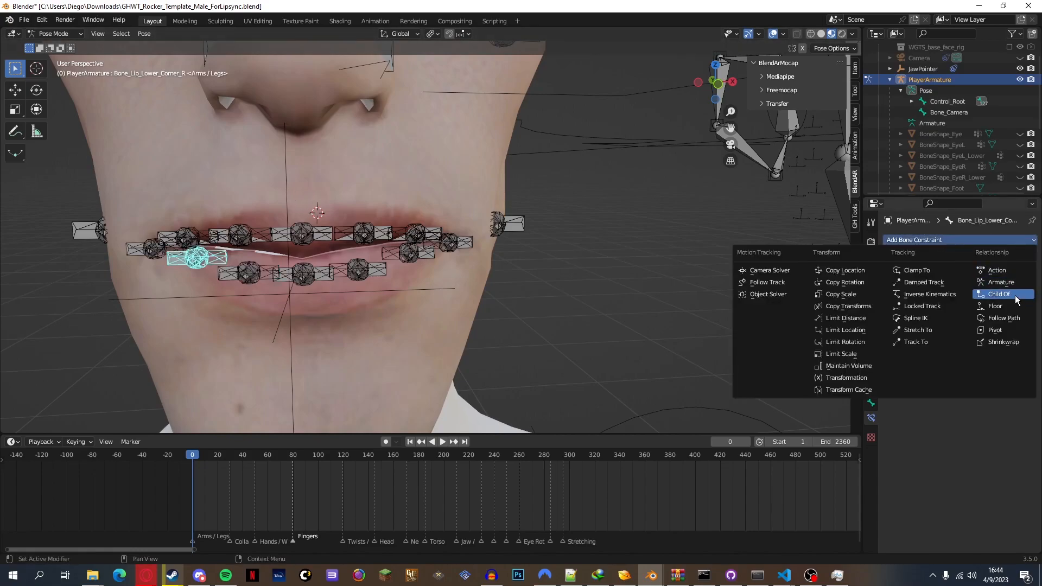
{"action": "left_click", "coordinate": [982, 296]}
Point Bone_Lip_Upper_L's Child Of constraint at driver_rig bone lip.T.L.001 and set its inverse
{"action": "left_click", "coordinate": [353, 230]}
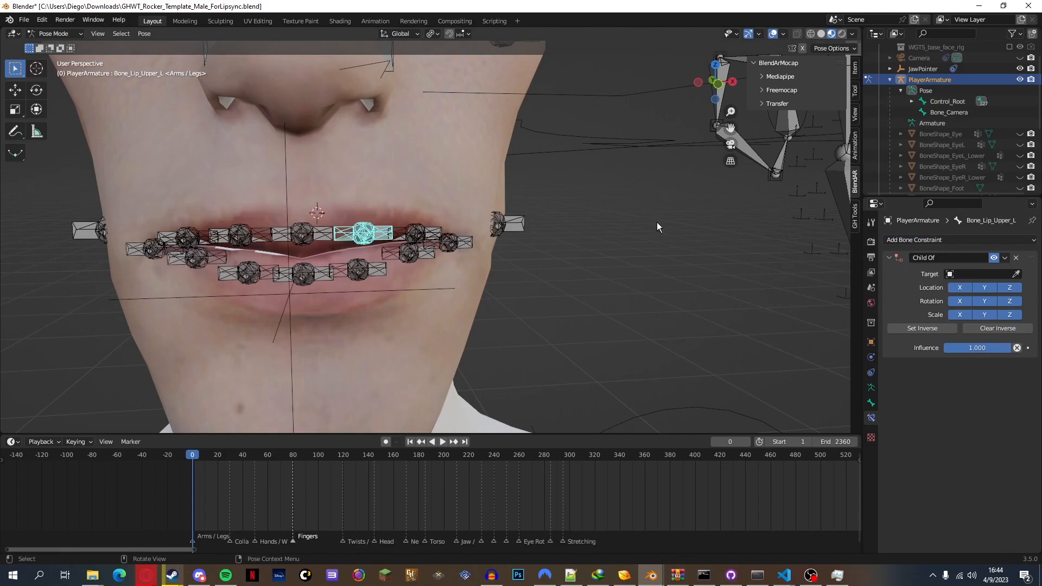
{"action": "left_click", "coordinate": [971, 273]}
{"action": "type", "text": "driv"}
{"action": "key", "text": "Return"}
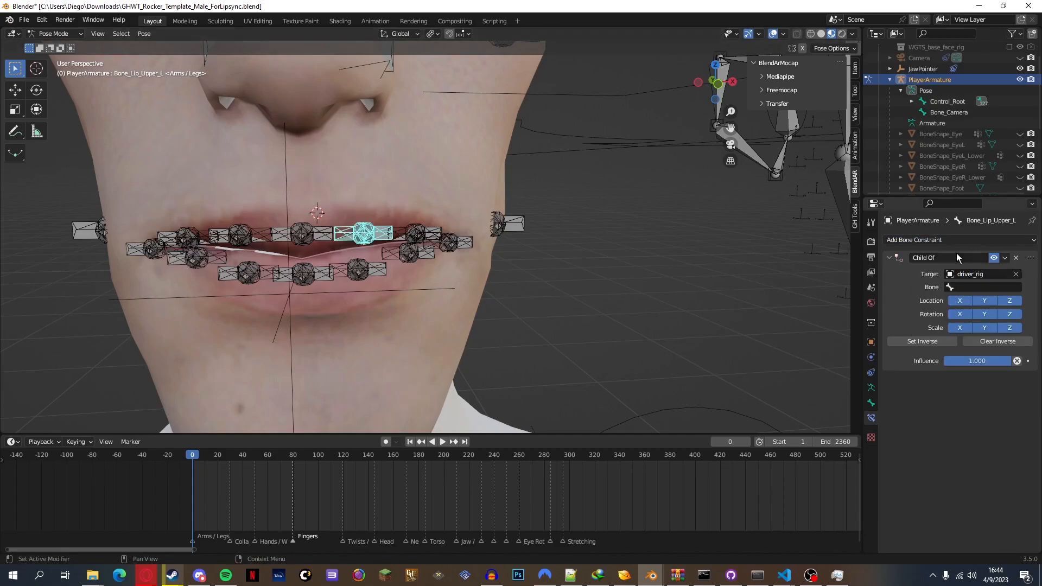
{"action": "left_click", "coordinate": [969, 286]}
{"action": "type", "text": "lip"}
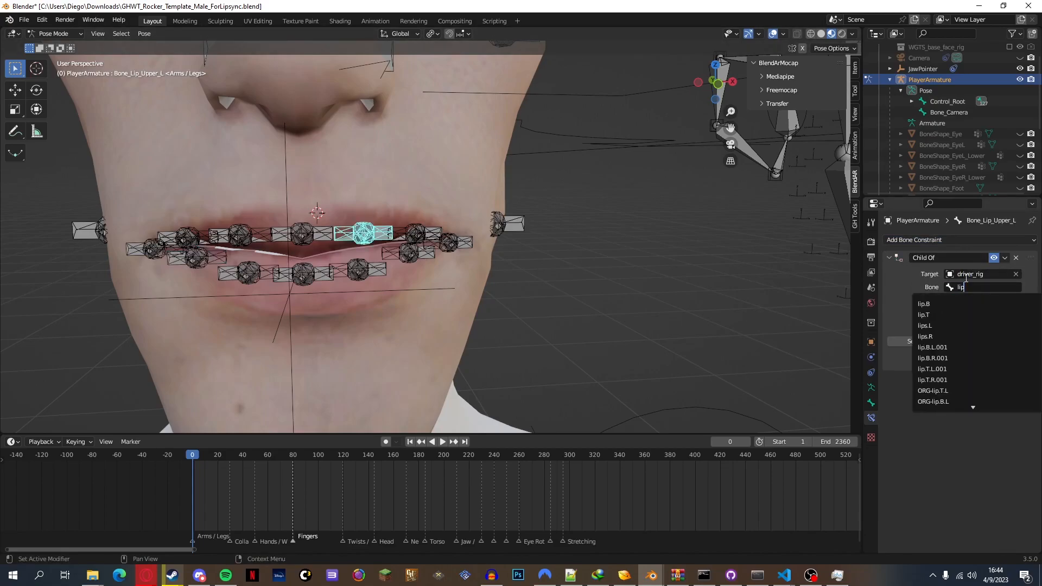
{"action": "type", "text": ".t"}
{"action": "key", "text": "Down"}
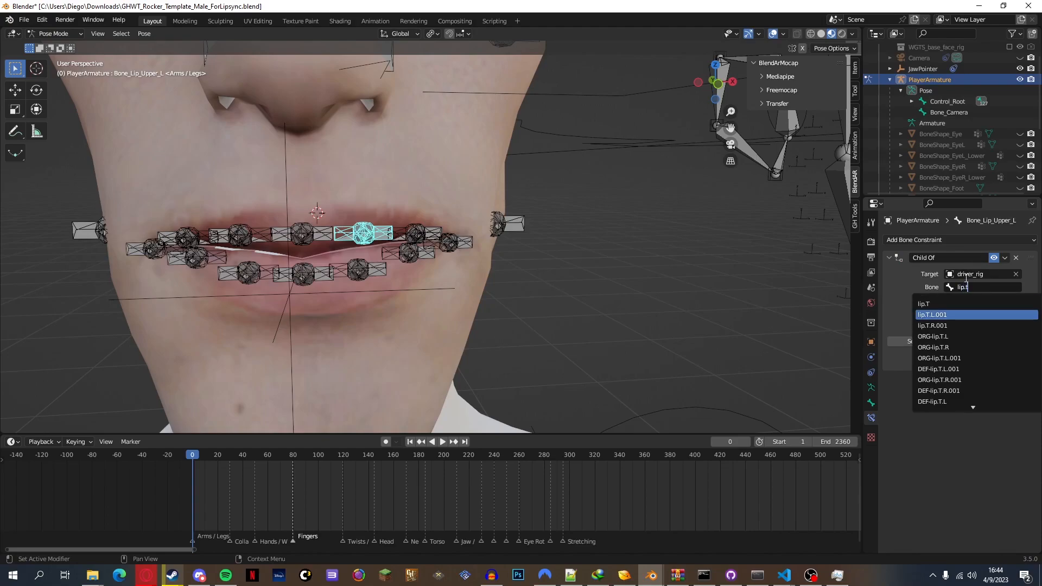
{"action": "key", "text": "Return"}
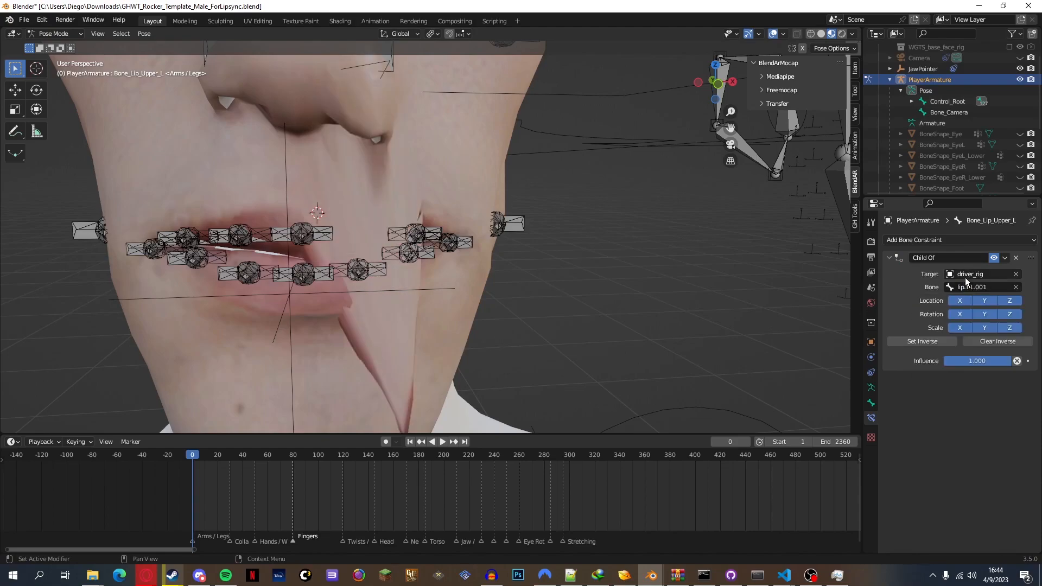
{"action": "left_click", "coordinate": [934, 338]}
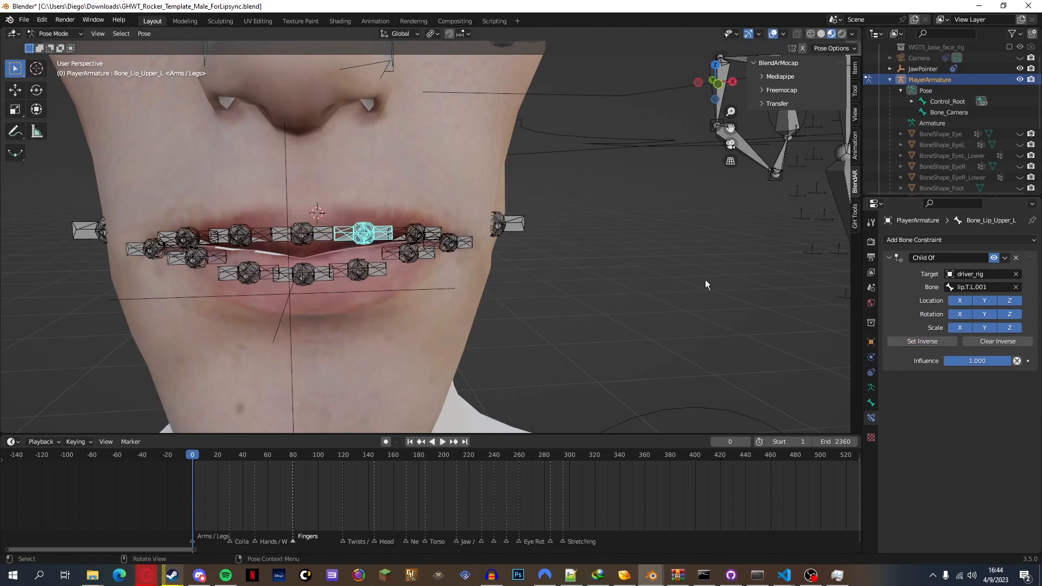
Point Bone_Lip_Upper_Corner_L's Child Of constraint at driver_rig bone lip.T.L.001 and set its inverse
{"action": "left_click", "coordinate": [418, 228]}
{"action": "left_click", "coordinate": [974, 274]}
{"action": "type", "text": "driver"}
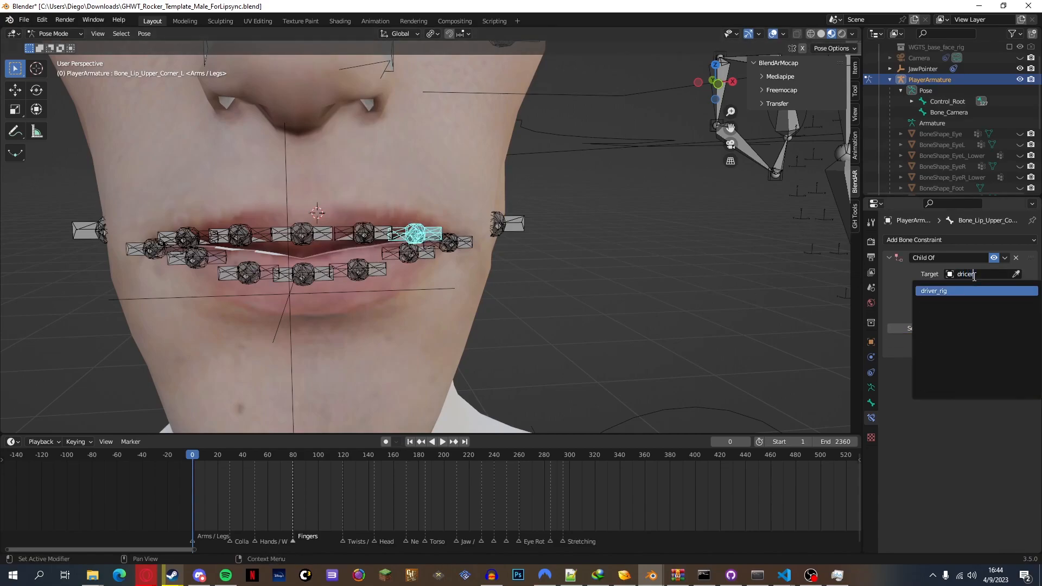
{"action": "key", "text": "Return"}
{"action": "left_click", "coordinate": [992, 285]}
{"action": "type", "text": "lip"}
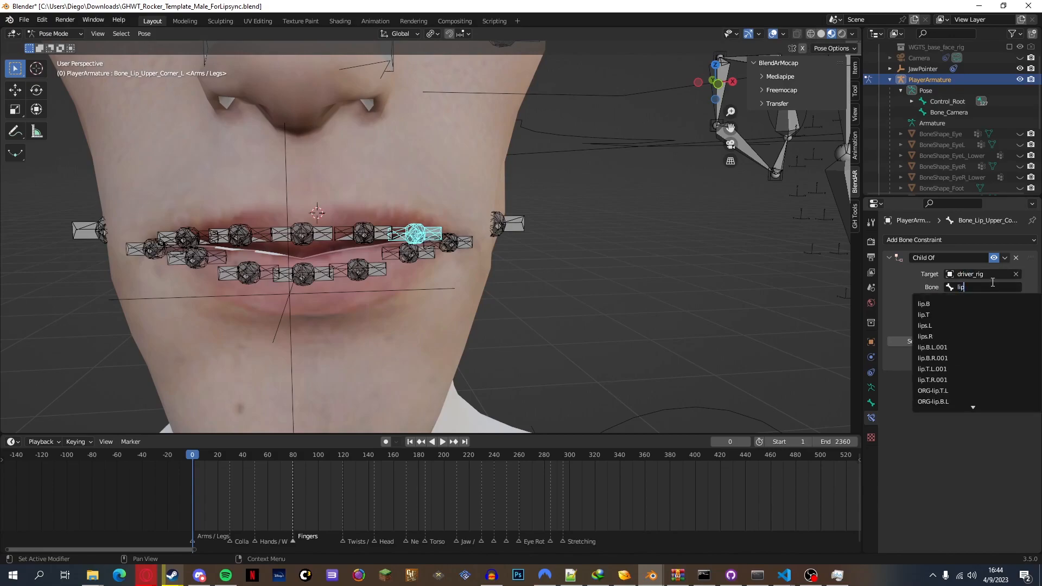
{"action": "key", "text": "Down"}
{"action": "key", "text": "Down"}
{"action": "key", "text": "Down"}
{"action": "key", "text": "Down"}
{"action": "key", "text": "Down"}
{"action": "key", "text": "Down"}
{"action": "key", "text": "Down"}
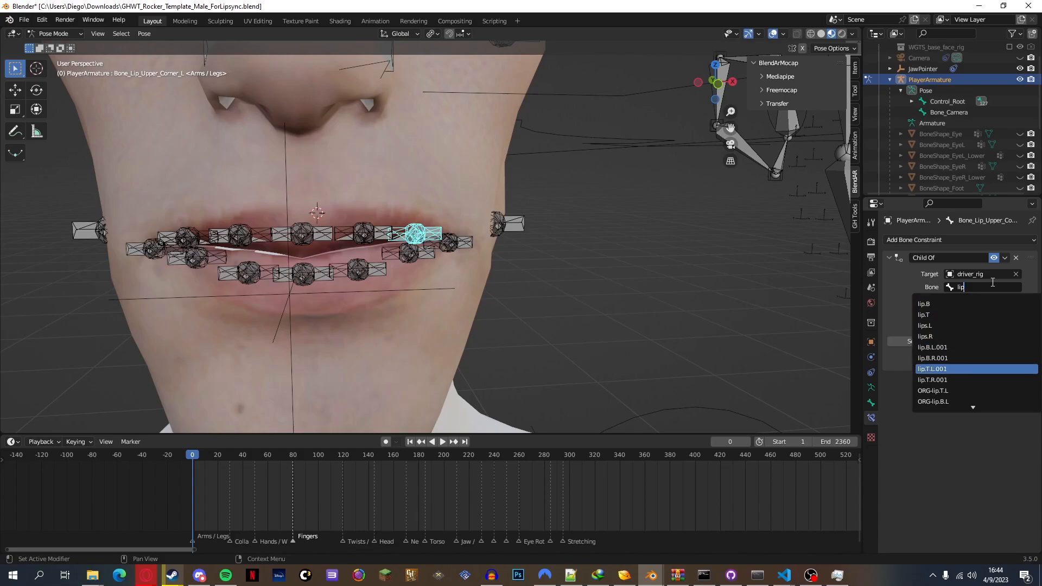
{"action": "key", "text": "Return"}
{"action": "left_click", "coordinate": [926, 342]}
{"action": "left_click", "coordinate": [381, 230]}
{"action": "left_click", "coordinate": [404, 230]}
{"action": "left_click", "coordinate": [354, 237]}
{"action": "left_click", "coordinate": [396, 240]}
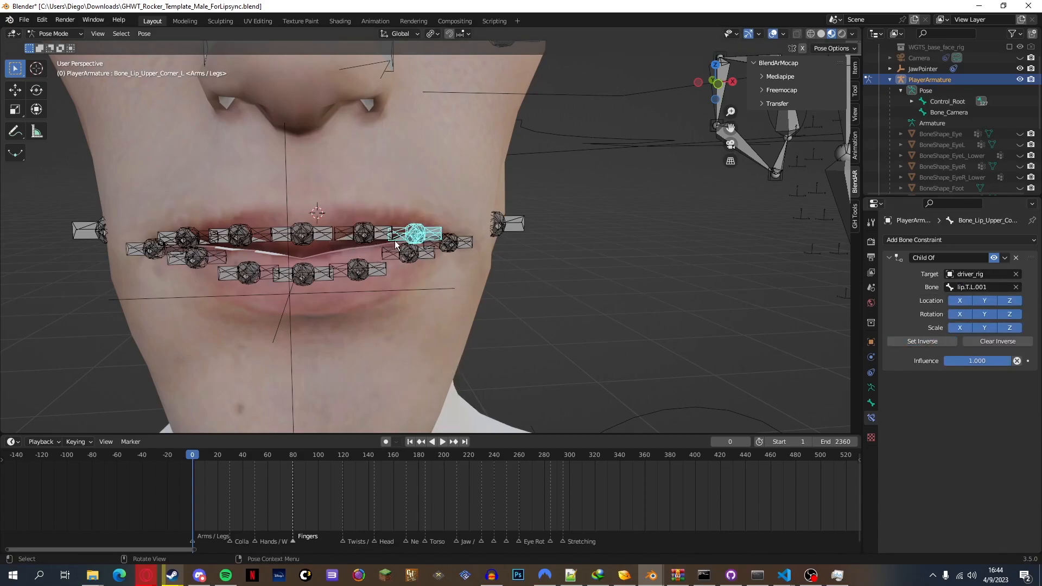
Point Bone_Lip_Lower_L's Child Of constraint at driver_rig bone lip.B.L.001 and set its inverse
{"action": "left_click", "coordinate": [365, 269]}
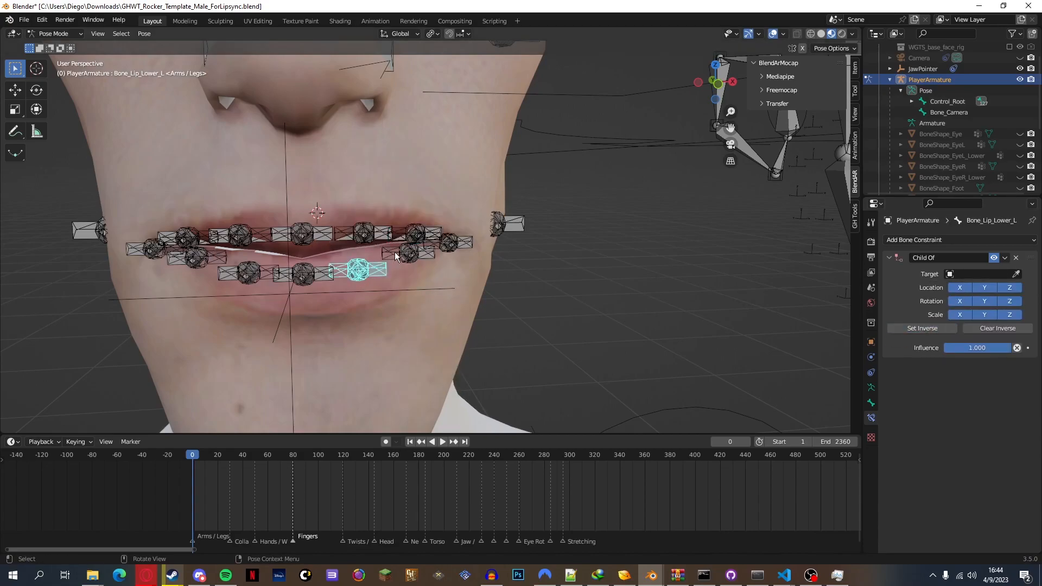
{"action": "left_click", "coordinate": [996, 276]}
{"action": "type", "text": "driv"}
{"action": "key", "text": "Return"}
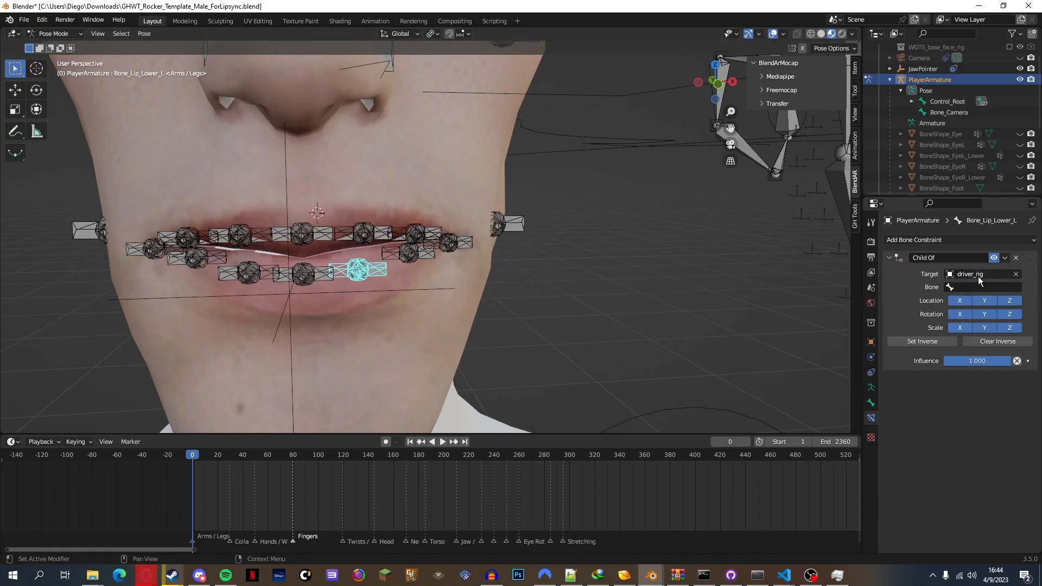
{"action": "left_click", "coordinate": [967, 287]}
{"action": "type", "text": "lip"}
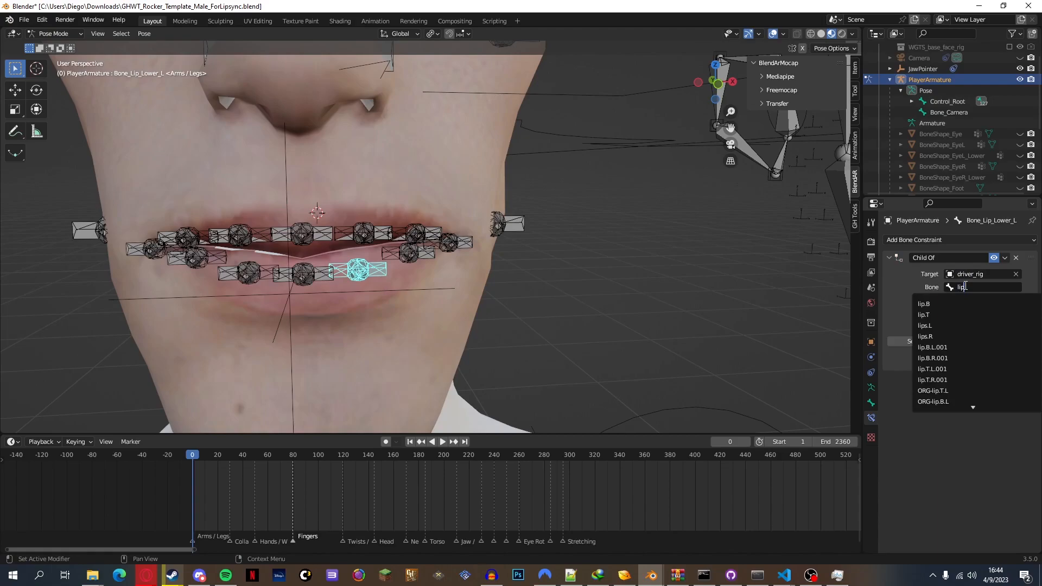
{"action": "type", "text": ".b.l"}
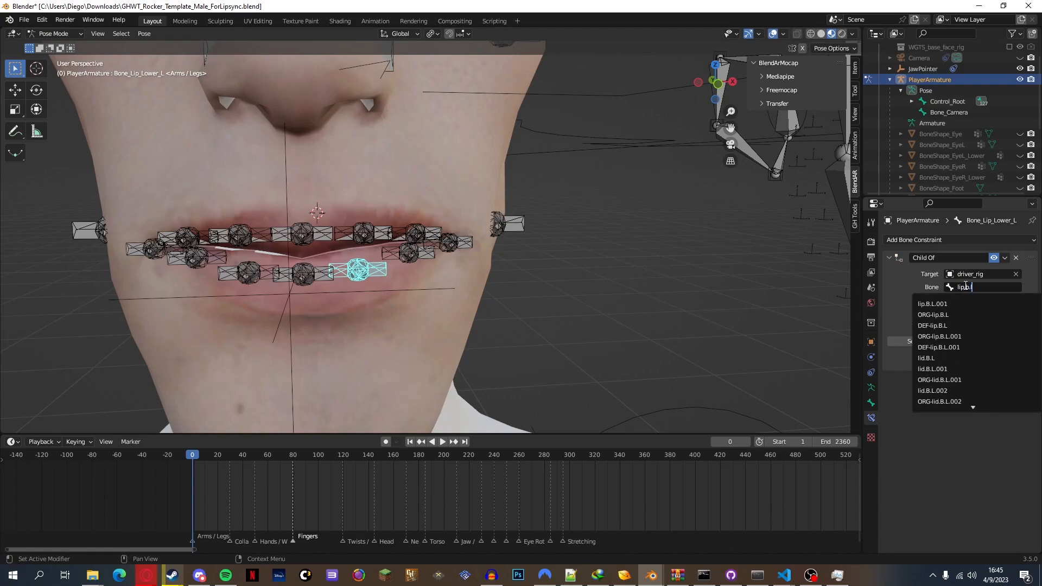
{"action": "left_click", "coordinate": [950, 304]}
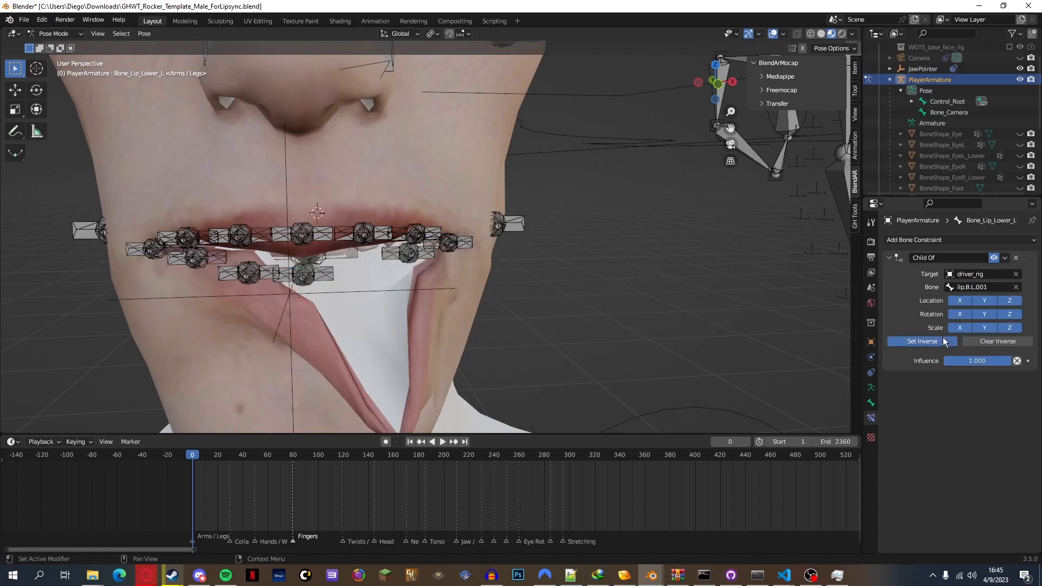
{"action": "left_click", "coordinate": [922, 341]}
Point Bone_Lip_Lower_Corner_L's Child Of constraint at driver_rig bone lip.B.L.001 and set its inverse
{"action": "left_click", "coordinate": [423, 253]}
{"action": "left_click", "coordinate": [972, 274]}
{"action": "type", "text": "drive"}
{"action": "key", "text": "Return"}
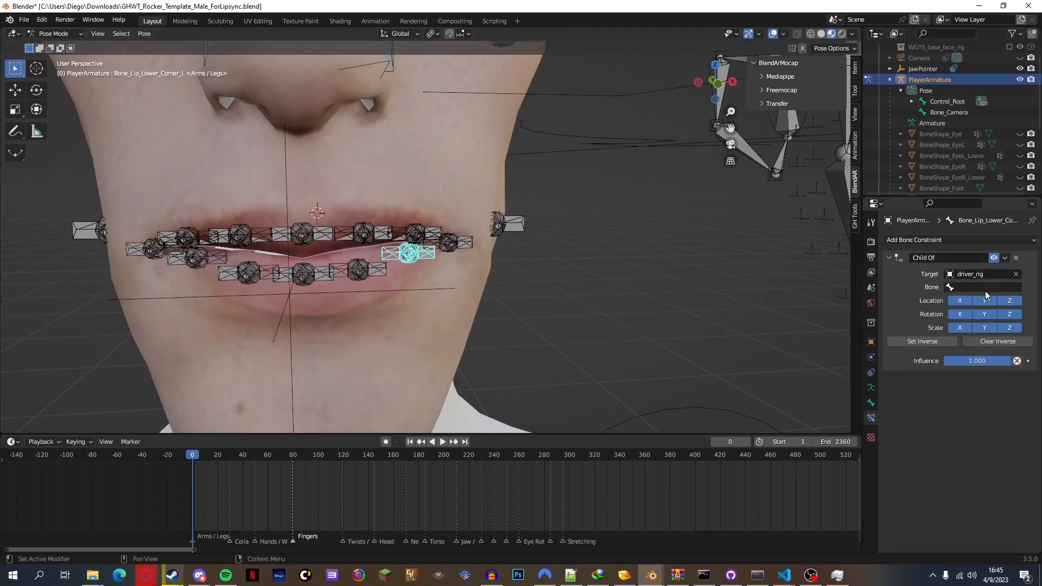
{"action": "left_click", "coordinate": [985, 287]}
{"action": "type", "text": "lip.b.l"}
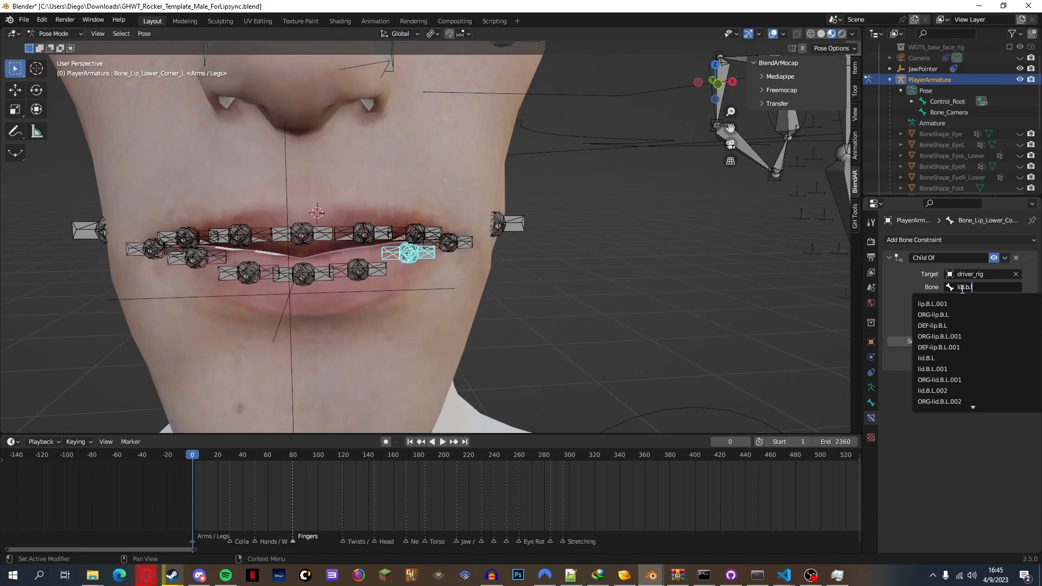
{"action": "left_click", "coordinate": [960, 302]}
{"action": "left_click", "coordinate": [941, 346]}
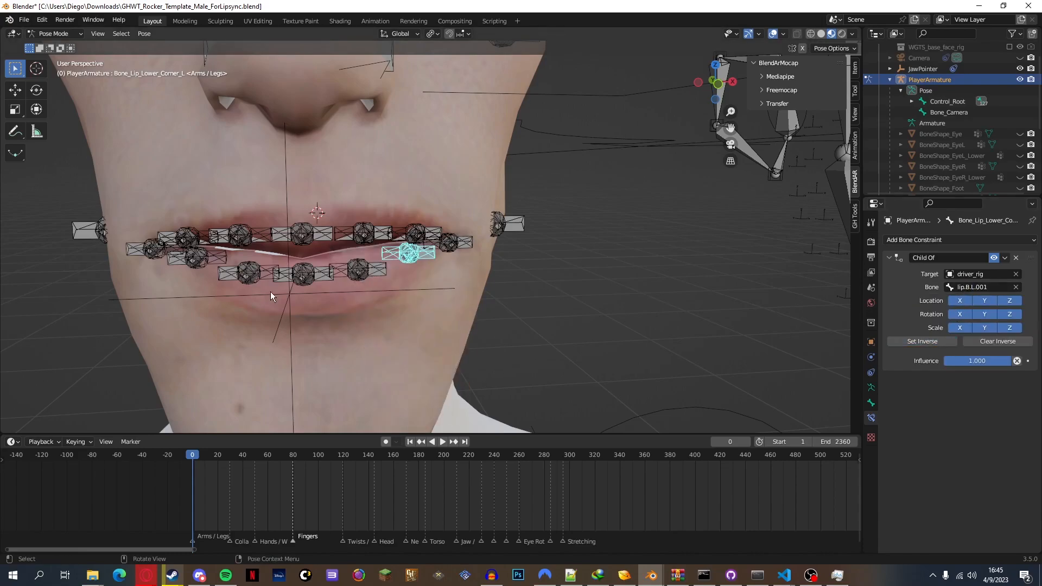
Point Bone_Lip_Upper_R's Child Of constraint at driver_rig bone lip.T.R.001 and set its inverse
{"action": "left_click", "coordinate": [251, 275]}
{"action": "left_click", "coordinate": [189, 240]}
{"action": "left_click", "coordinate": [227, 231]}
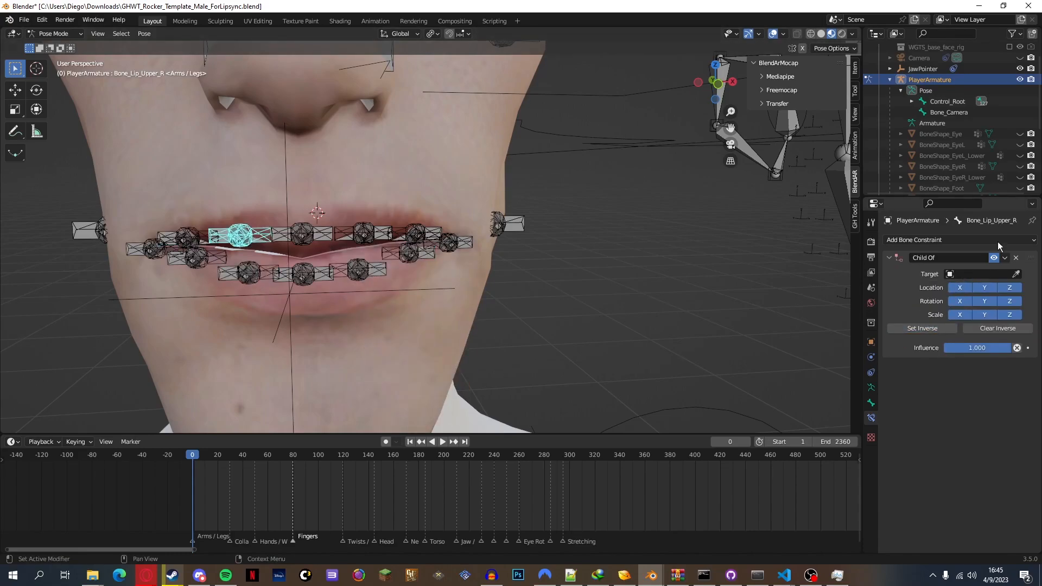
{"action": "left_click", "coordinate": [1010, 271]}
{"action": "type", "text": "drive"}
{"action": "key", "text": "Return"}
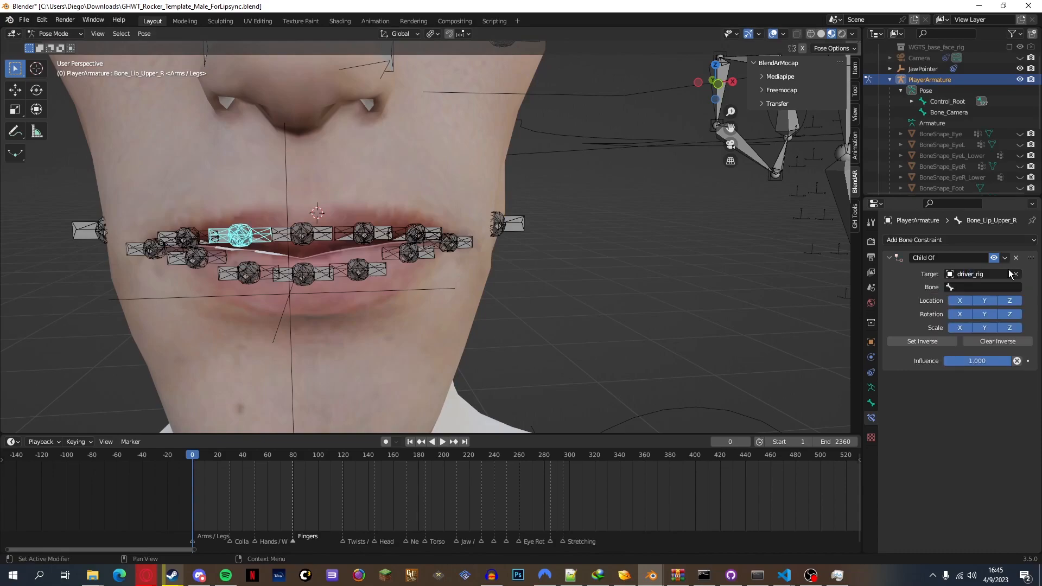
{"action": "left_click", "coordinate": [966, 287]}
{"action": "type", "text": "lip.t.r"}
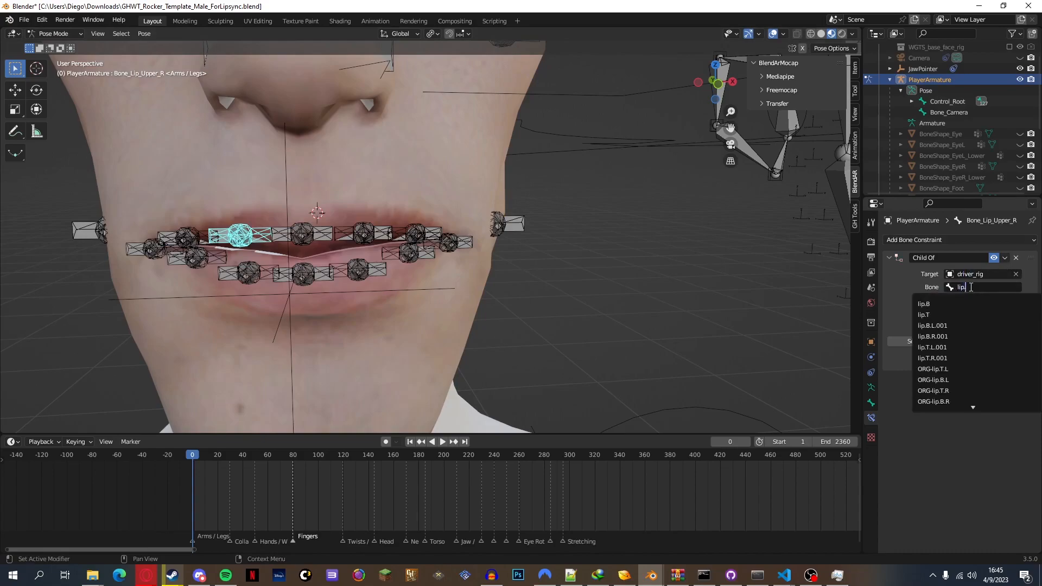
{"action": "key", "text": "Return"}
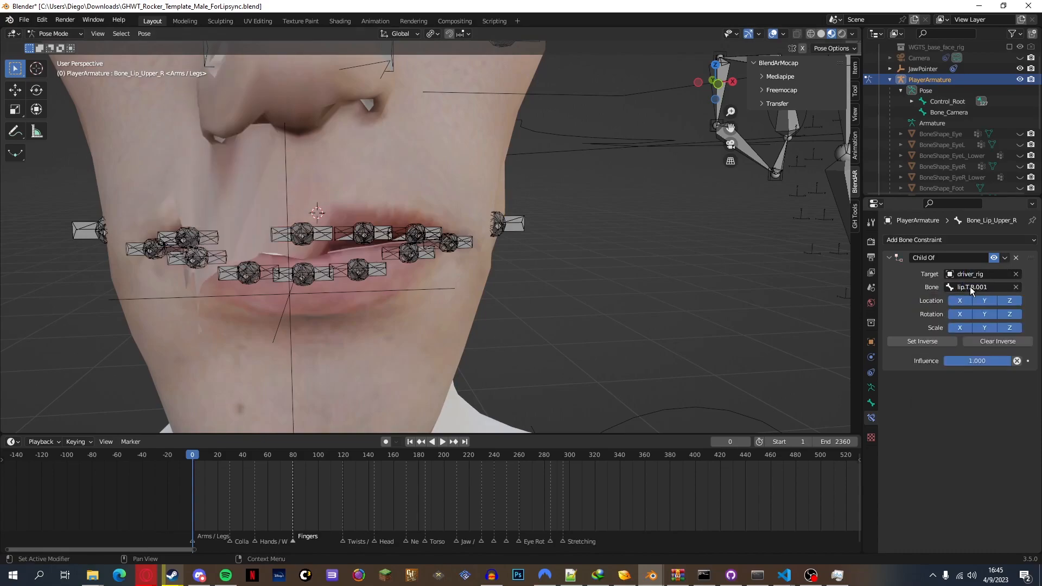
{"action": "left_click", "coordinate": [925, 341]}
Point Bone_Lip_Upper_Corner_R's Child Of constraint at driver_rig bone lip.T.R.001 and set its inverse
{"action": "left_click", "coordinate": [203, 235]}
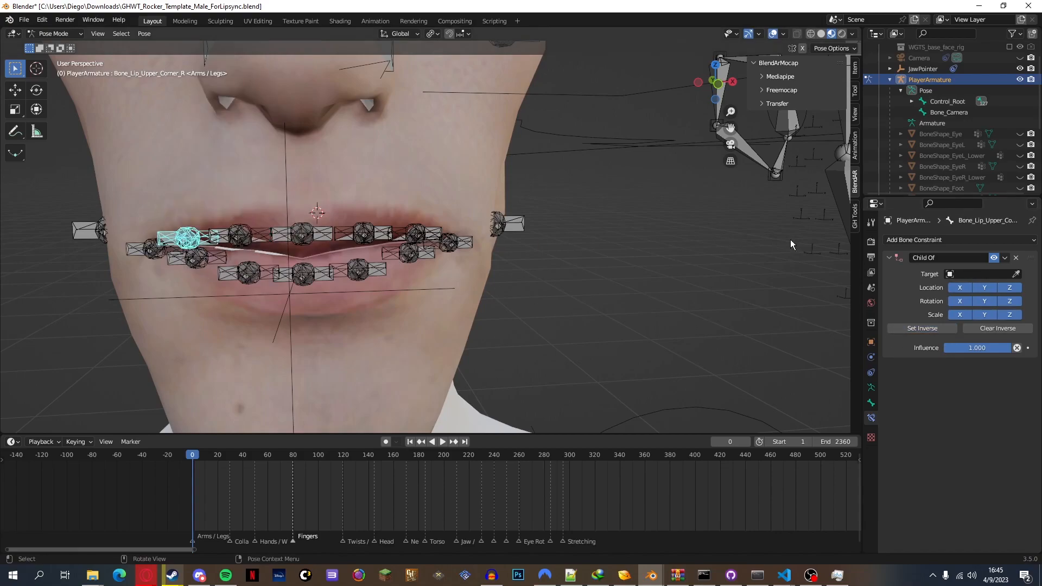
{"action": "left_click", "coordinate": [966, 272]}
{"action": "type", "text": "driver"}
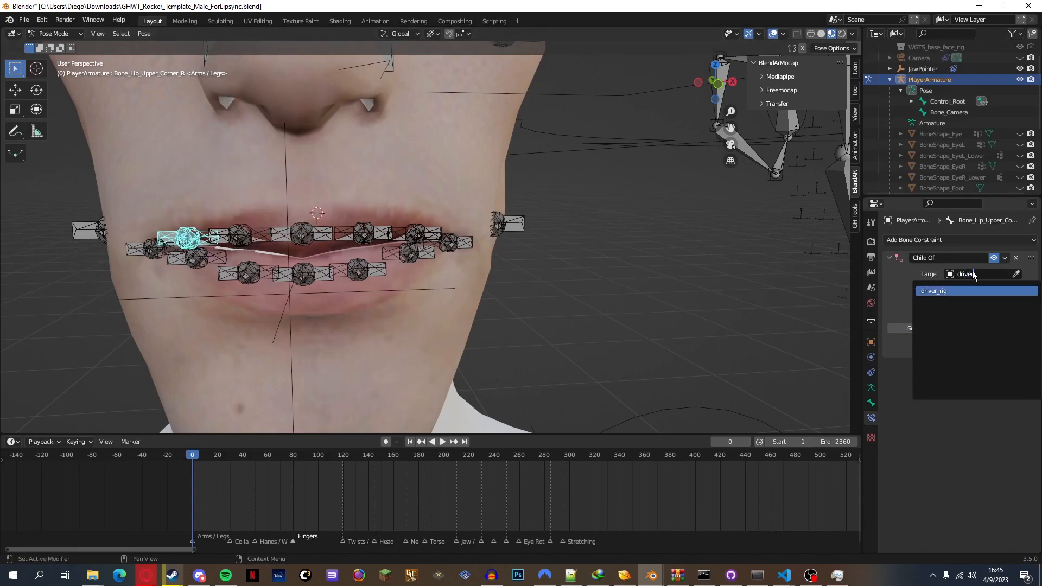
{"action": "key", "text": "Return"}
{"action": "left_click", "coordinate": [1002, 287]}
{"action": "type", "text": "lip.t.r"}
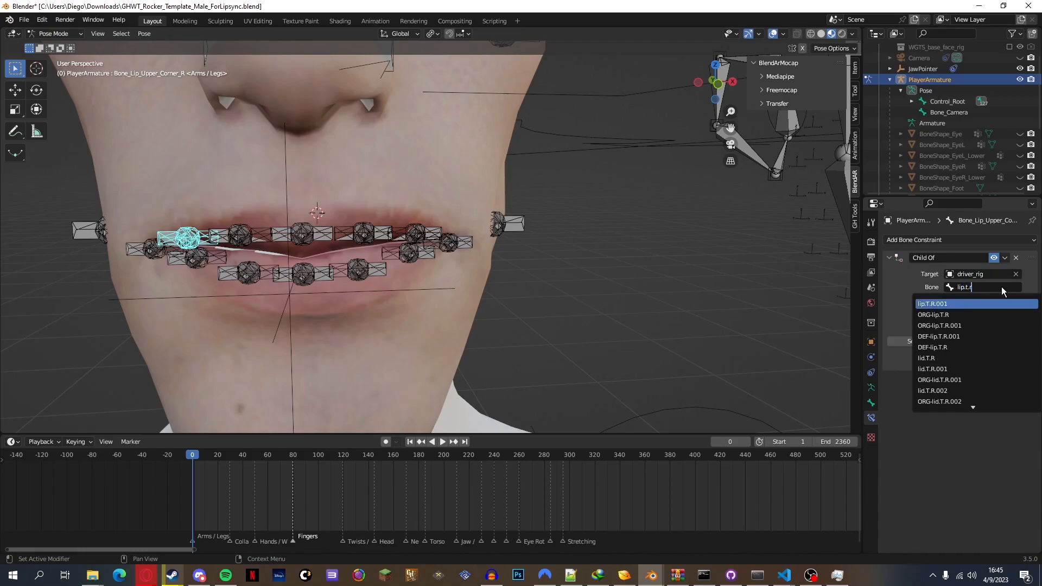
{"action": "key", "text": "Return"}
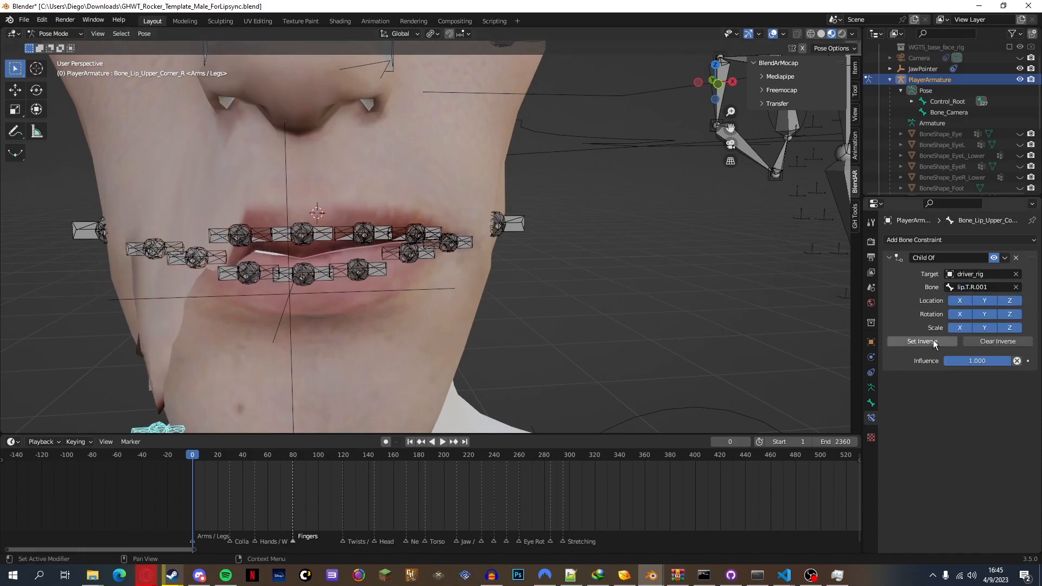
Point Bone_Lip_Lower_R's Child Of constraint at driver_rig bone lip.B.R.001 and set its inverse
{"action": "left_click", "coordinate": [261, 271]}
{"action": "left_click", "coordinate": [183, 257]}
{"action": "left_click", "coordinate": [251, 273]}
{"action": "left_click", "coordinate": [975, 271]}
{"action": "type", "text": "driver"}
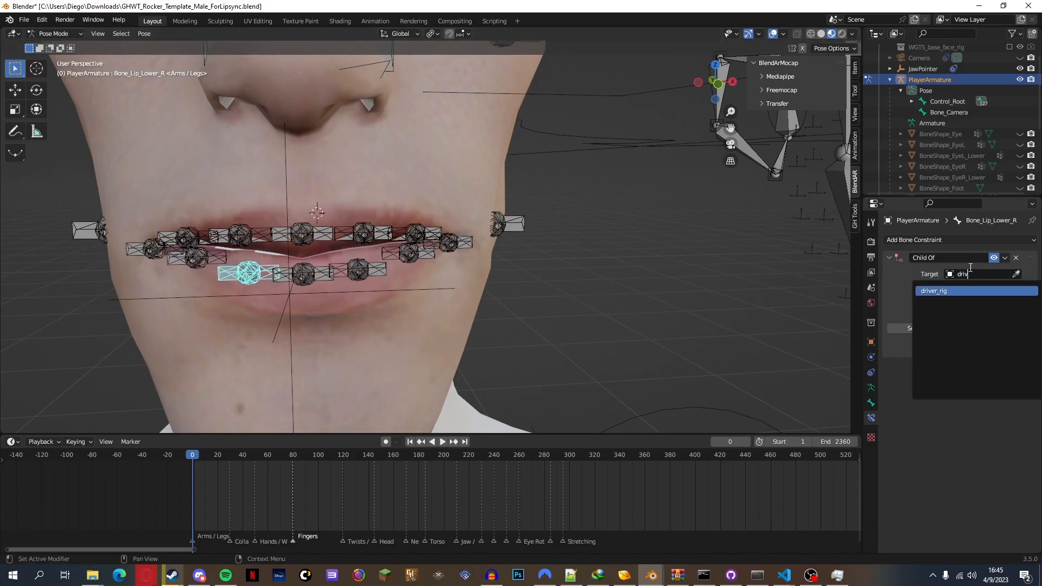
{"action": "key", "text": "Return"}
{"action": "left_click", "coordinate": [980, 286]}
{"action": "type", "text": "lip.b.r"}
{"action": "key", "text": "Down"}
{"action": "key", "text": "Return"}
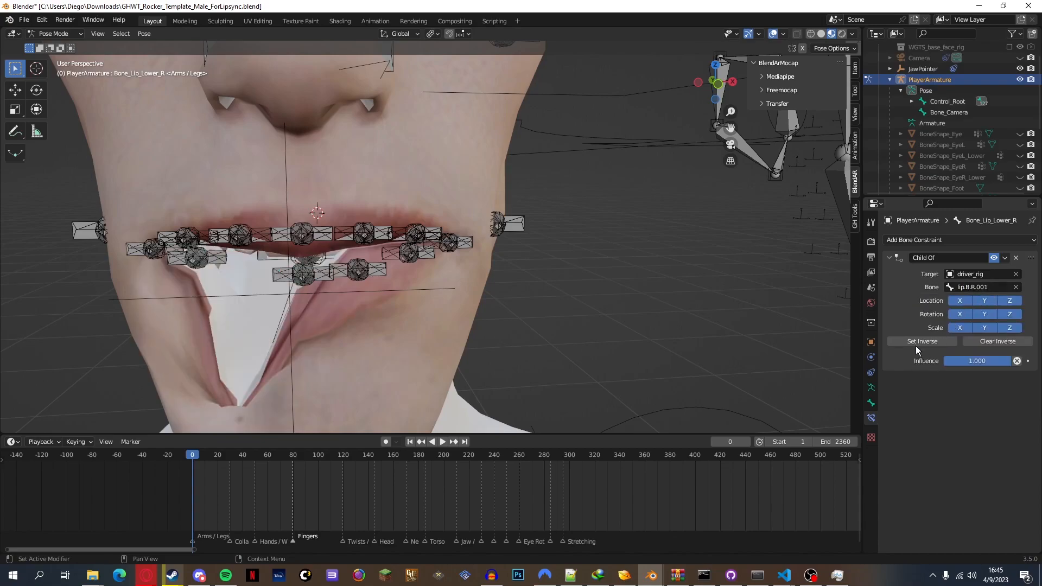
{"action": "left_click", "coordinate": [234, 275]}
Point Bone_Lip_Lower_Corner_R's Child Of constraint at driver_rig bone lip.B.R.001 and set its inverse
{"action": "left_click", "coordinate": [195, 259]}
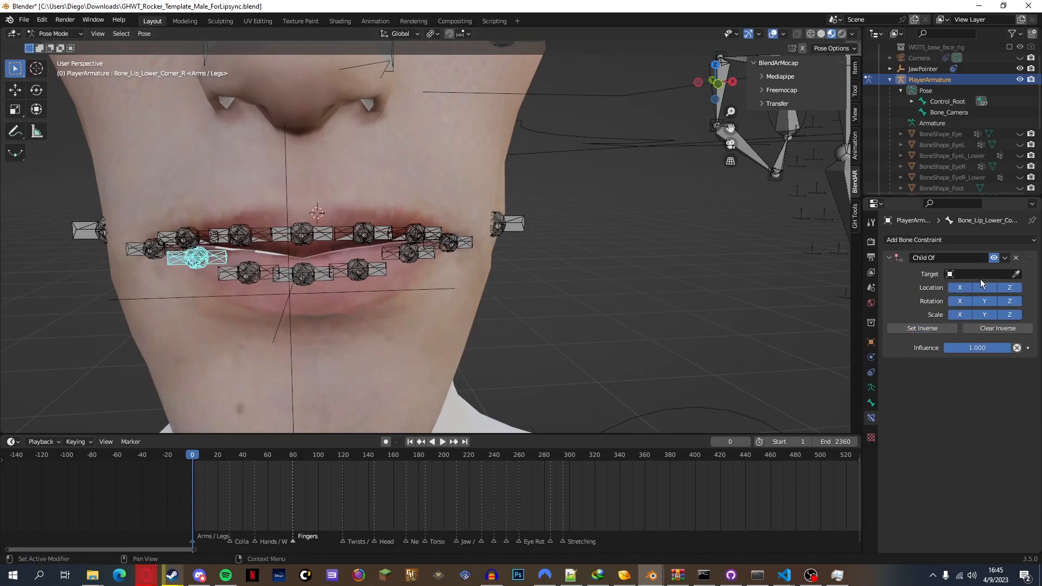
{"action": "left_click", "coordinate": [981, 273]}
{"action": "type", "text": "lip.b.r"}
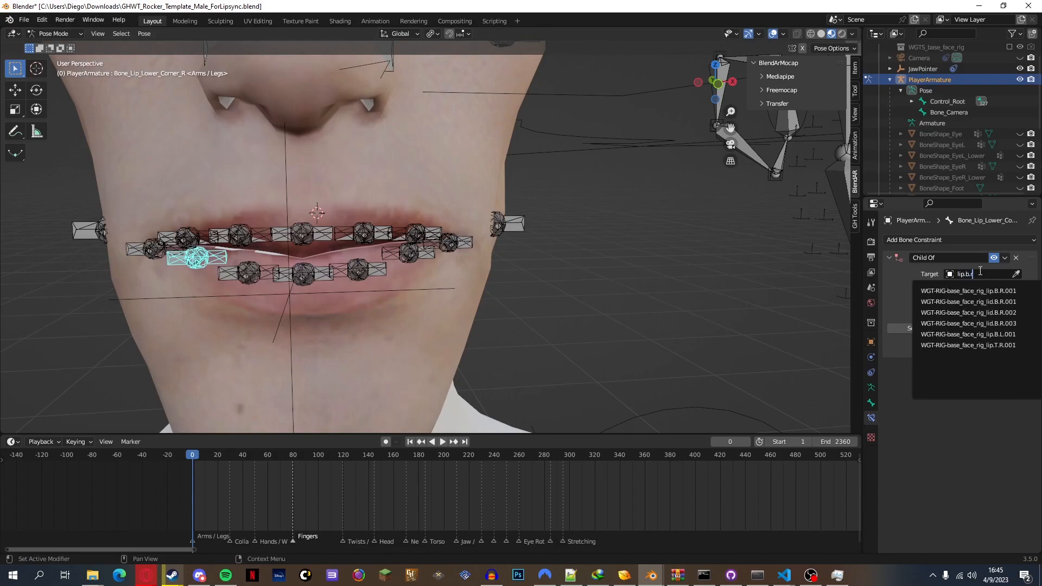
{"action": "key", "text": "BackSpace"}
{"action": "key", "text": "BackSpace"}
{"action": "key", "text": "BackSpace"}
{"action": "key", "text": "BackSpace"}
{"action": "key", "text": "BackSpace"}
{"action": "key", "text": "BackSpace"}
{"action": "key", "text": "BackSpace"}
{"action": "type", "text": "dri"}
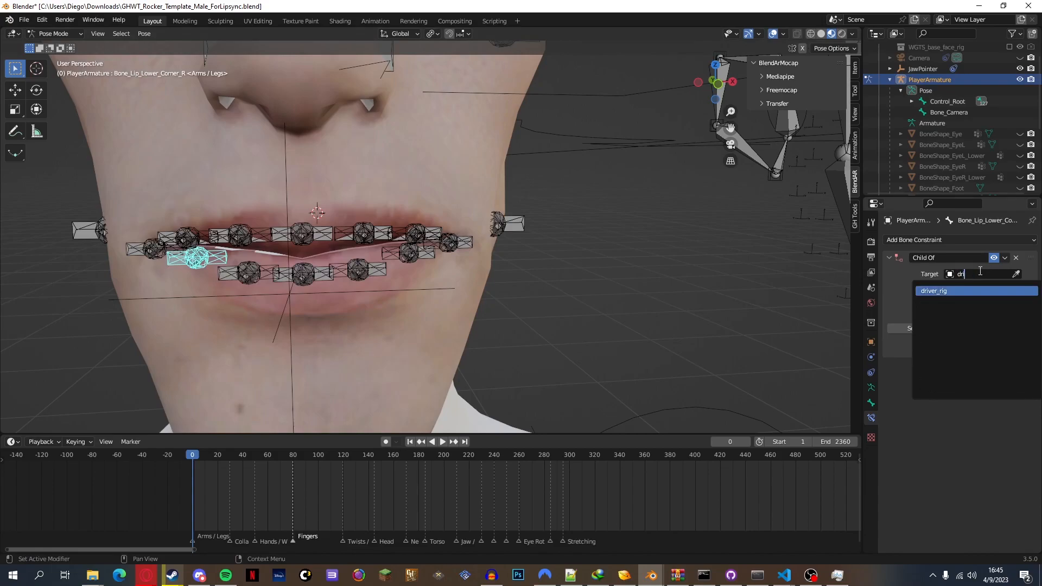
{"action": "key", "text": "Return"}
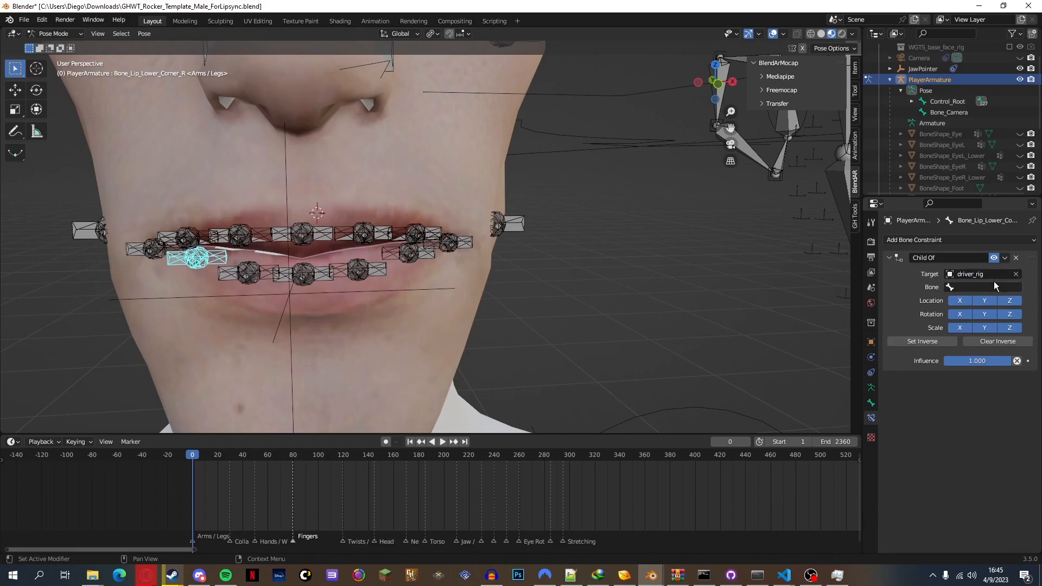
{"action": "left_click", "coordinate": [995, 284]}
{"action": "type", "text": "lip.b."}
{"action": "key", "text": "Down"}
{"action": "key", "text": "Down"}
{"action": "key", "text": "Return"}
{"action": "left_click", "coordinate": [941, 342]}
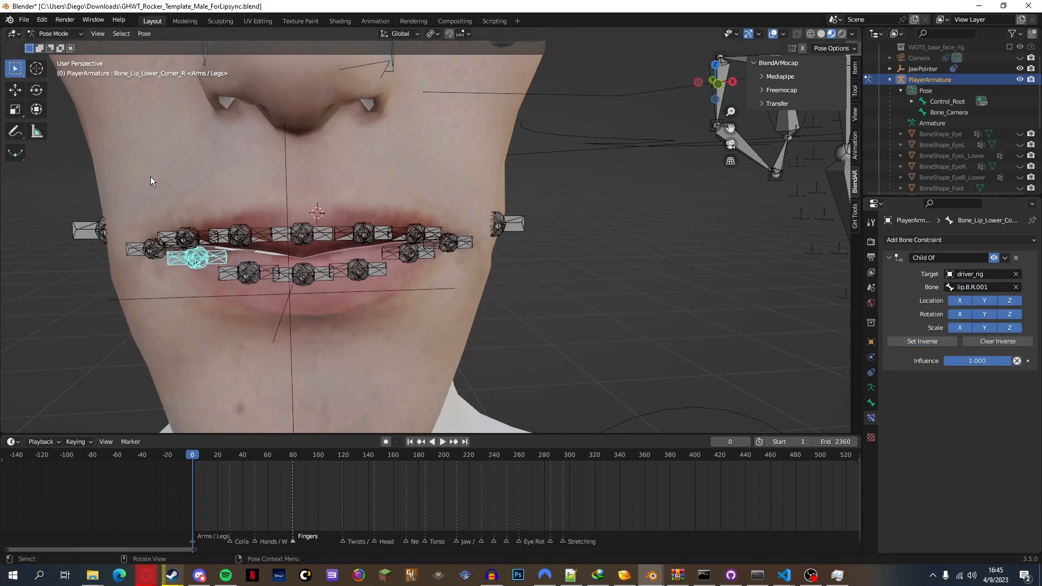
{"action": "mouse_move", "coordinate": [717, 81]}
{"action": "left_mouse_down"}
{"action": "mouse_move", "coordinate": [693, 84]}
{"action": "mouse_move", "coordinate": [720, 83]}
{"action": "left_mouse_up"}
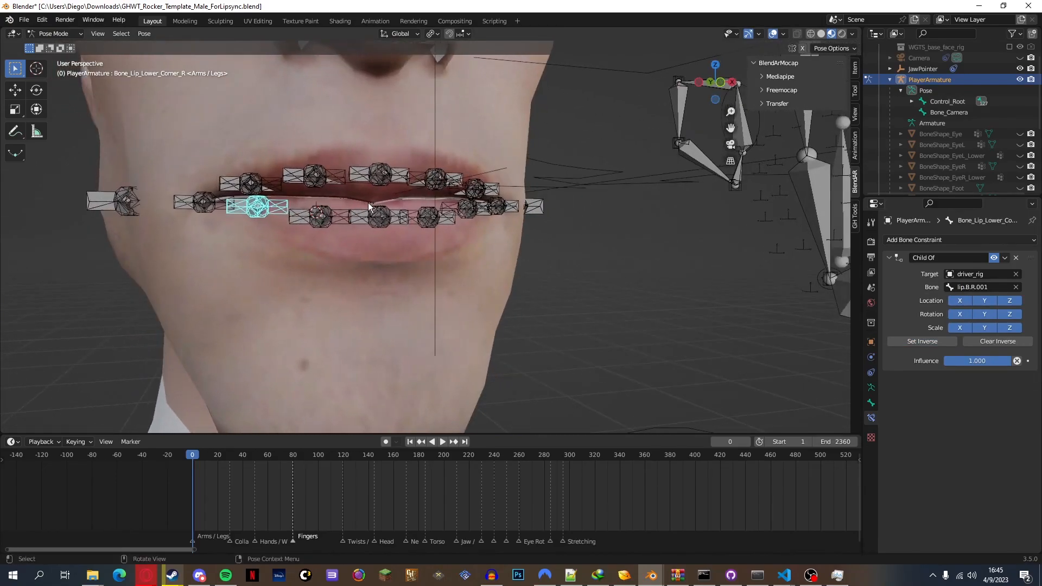
{"action": "scroll", "coordinate": [555, 125], "scroll_direction": "up", "scroll_amount": 5}
{"action": "left_click_drag", "start_coordinate": [708, 87], "coordinate": [706, 88]}
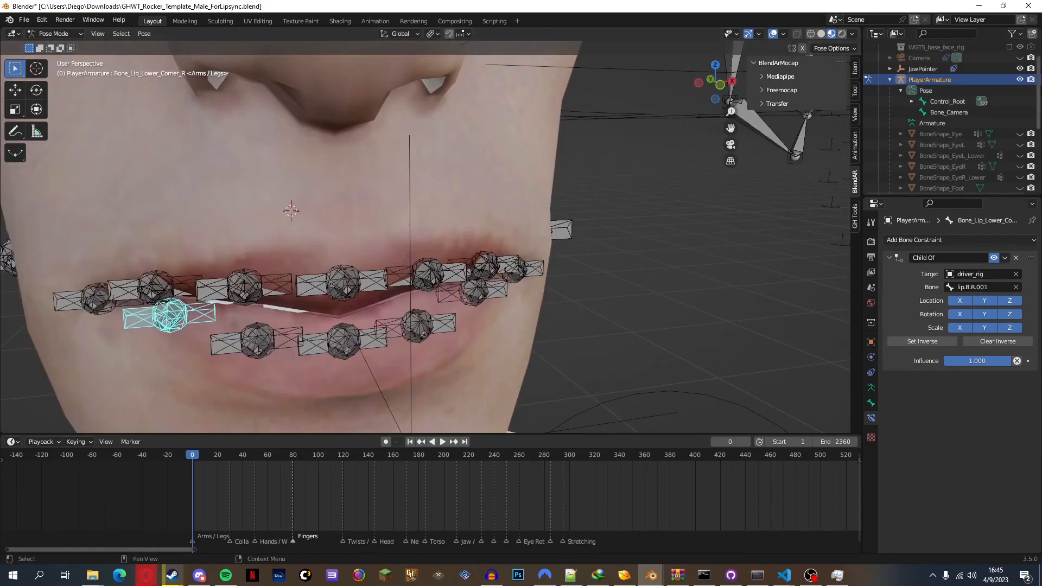
Hide the Rocker mesh and add a Child Of constraint targeting PlayerArmature to Bone_Tongue
{"action": "scroll", "coordinate": [1020, 104], "scroll_direction": "down", "scroll_amount": 3}
{"action": "left_click", "coordinate": [1021, 177]}
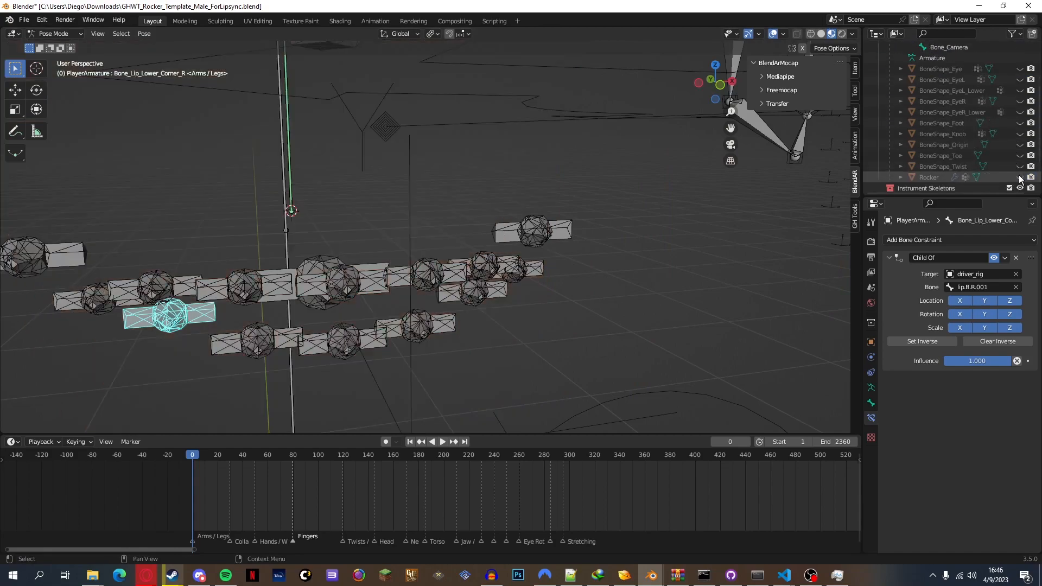
{"action": "left_click", "coordinate": [365, 261]}
{"action": "left_click", "coordinate": [958, 239]}
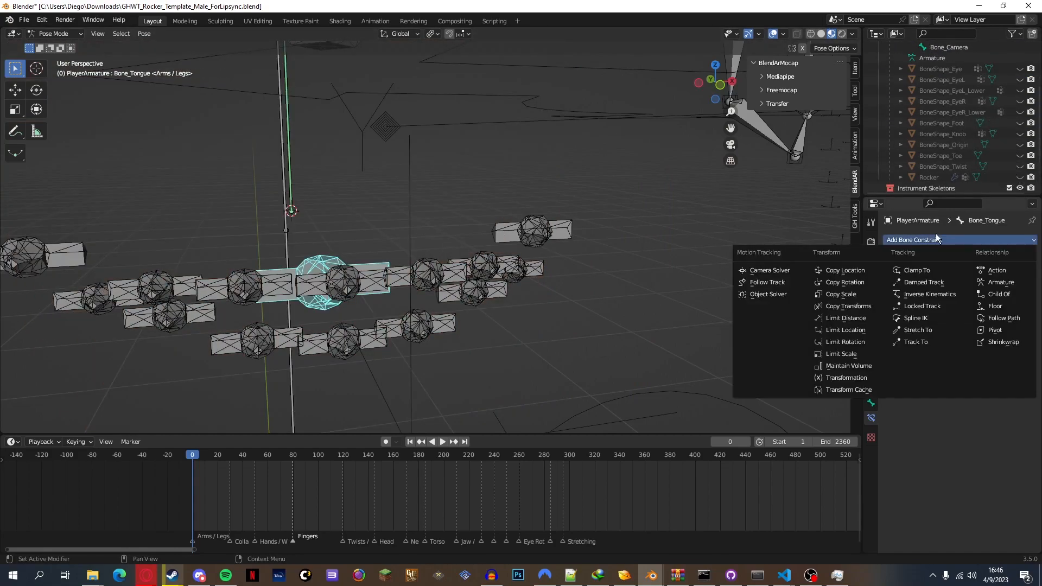
{"action": "left_click", "coordinate": [1019, 300]}
{"action": "left_click", "coordinate": [998, 272]}
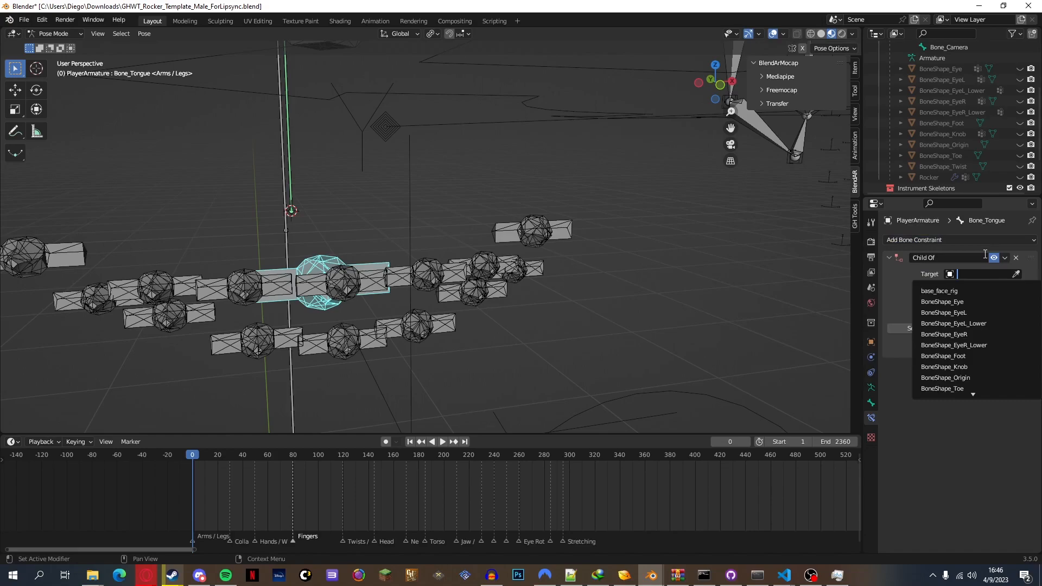
{"action": "type", "text": "pla"}
{"action": "key", "text": "Return"}
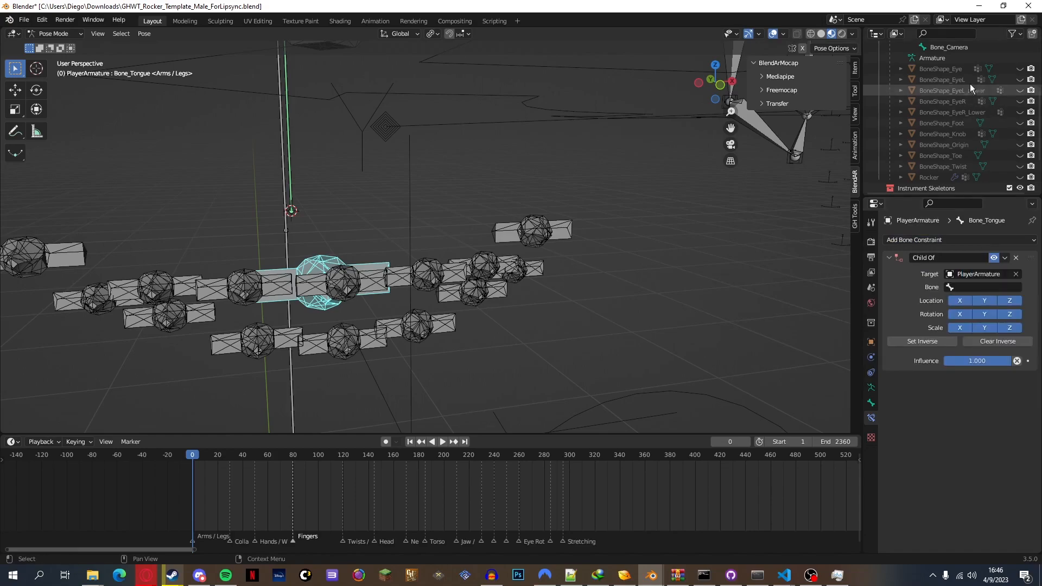
Point Bone_Tongue's Child Of constraint at bone Bone_Jaw and set its inverse
{"action": "scroll", "coordinate": [969, 87], "scroll_direction": "up", "scroll_amount": 3}
{"action": "scroll", "coordinate": [1017, 90], "scroll_direction": "down", "scroll_amount": 2}
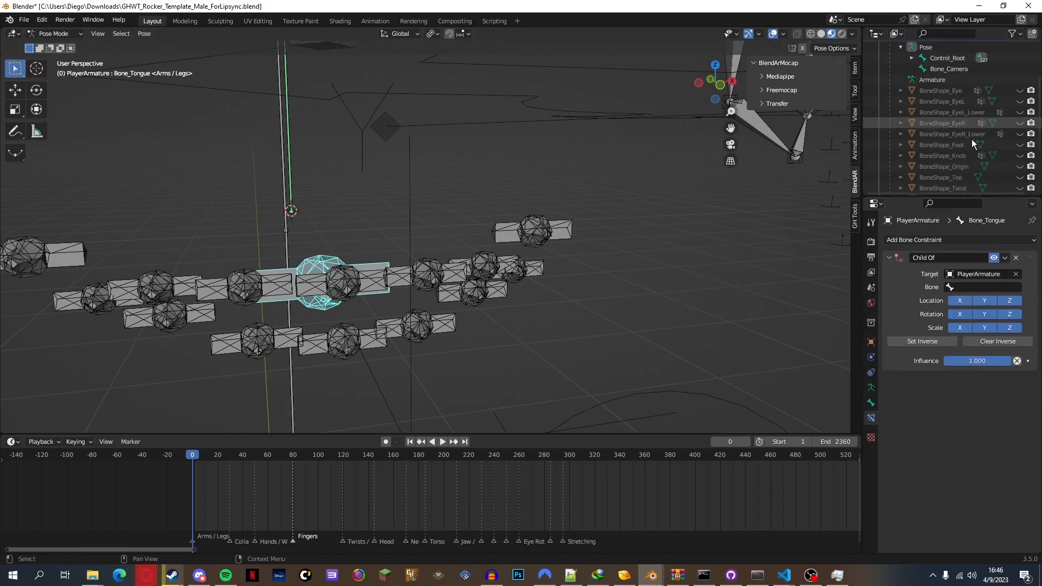
{"action": "left_click", "coordinate": [972, 287]}
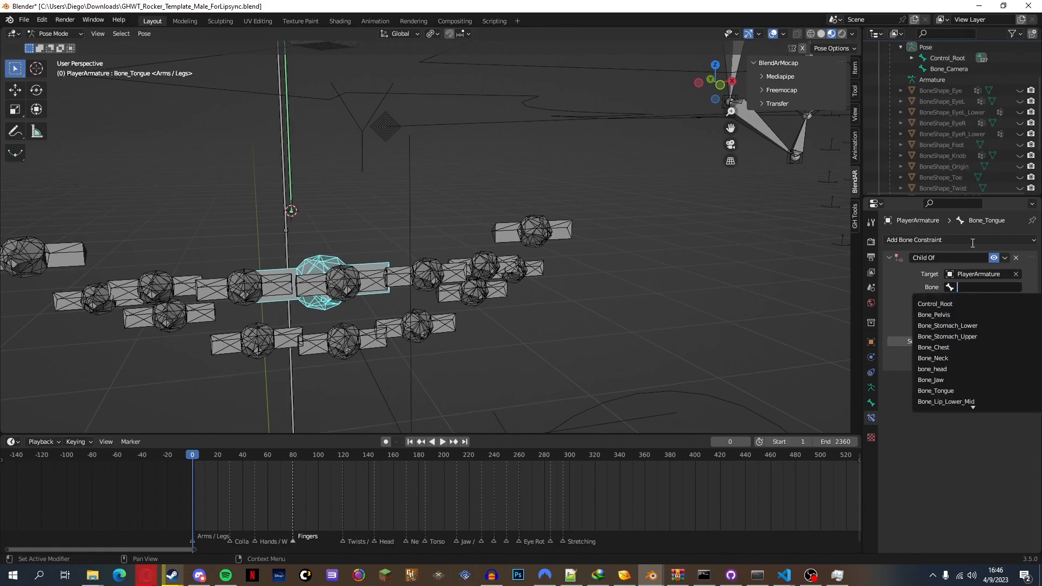
{"action": "type", "text": "jaw"}
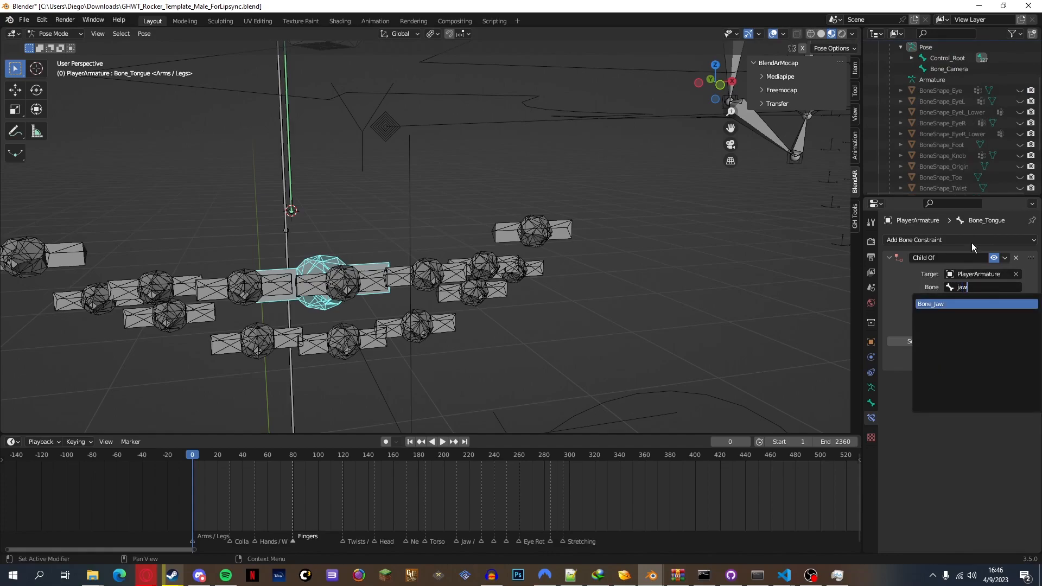
{"action": "key", "text": "Return"}
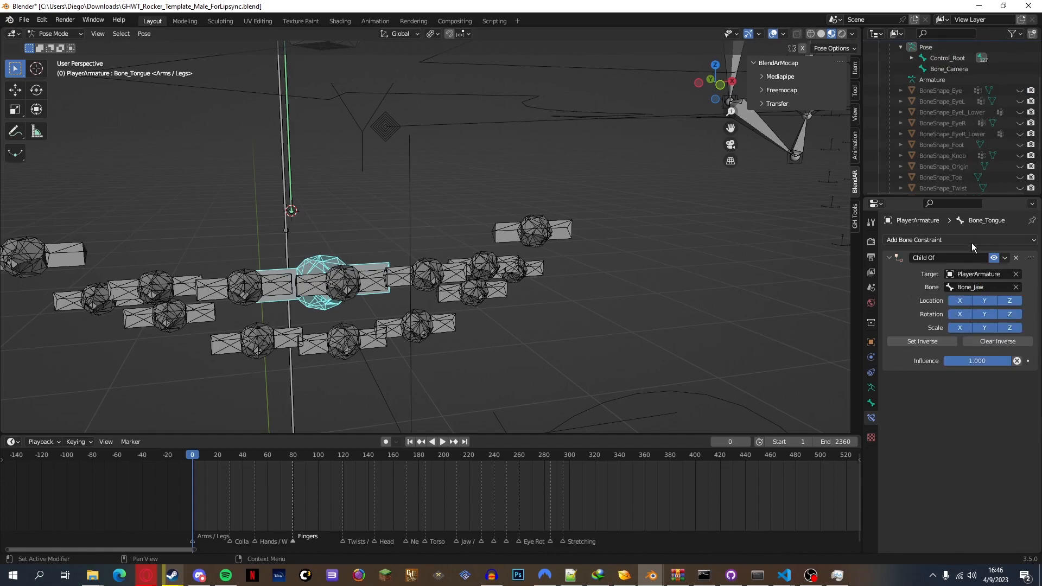
{"action": "left_click", "coordinate": [922, 342]}
Unhide the Rocker mesh so the character's face can be viewed from the front
{"action": "scroll", "coordinate": [1015, 119], "scroll_direction": "down", "scroll_amount": 5}
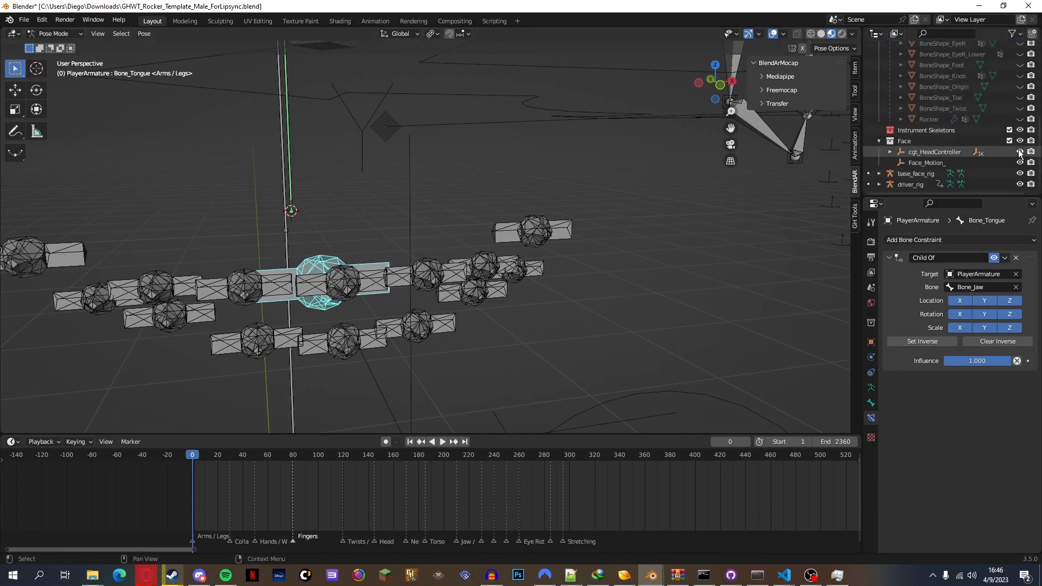
{"action": "left_click", "coordinate": [1020, 120]}
{"action": "scroll", "coordinate": [637, 156], "scroll_direction": "down", "scroll_amount": 4}
{"action": "left_click_drag", "start_coordinate": [715, 82], "coordinate": [729, 93]}
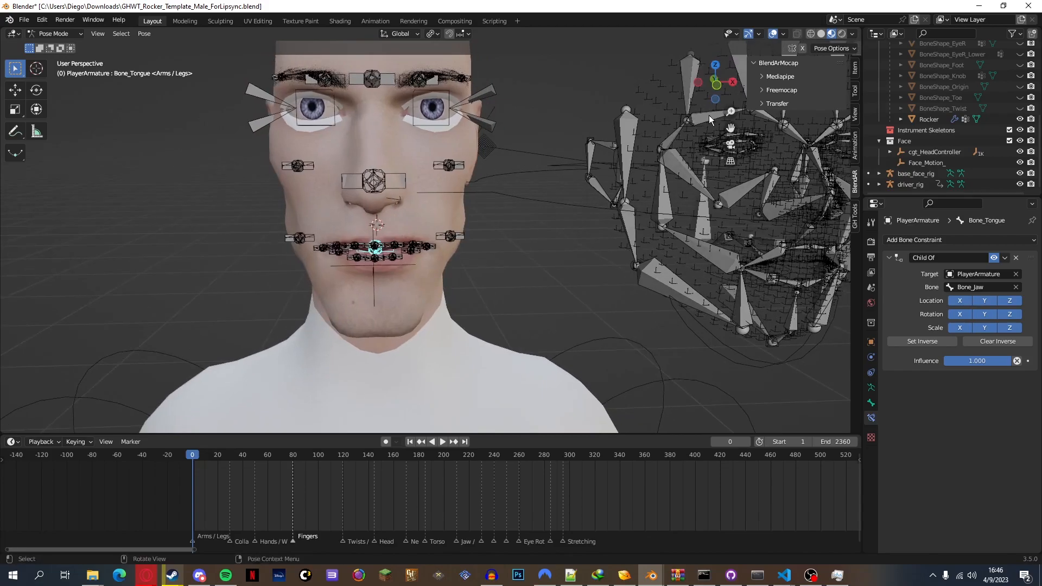
Play back the facial animation with PlayerArmature hidden, examining the face from the front and from the side
{"action": "key", "text": "space"}
{"action": "left_click_drag", "start_coordinate": [731, 129], "coordinate": [775, 128]}
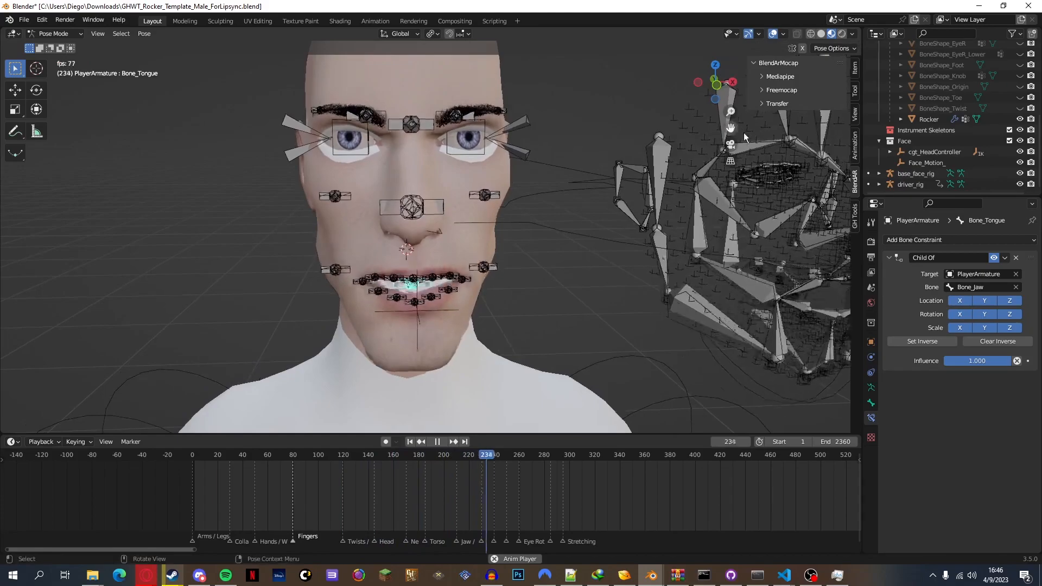
{"action": "scroll", "coordinate": [1004, 109], "scroll_direction": "up", "scroll_amount": 4}
{"action": "left_click", "coordinate": [1020, 44]}
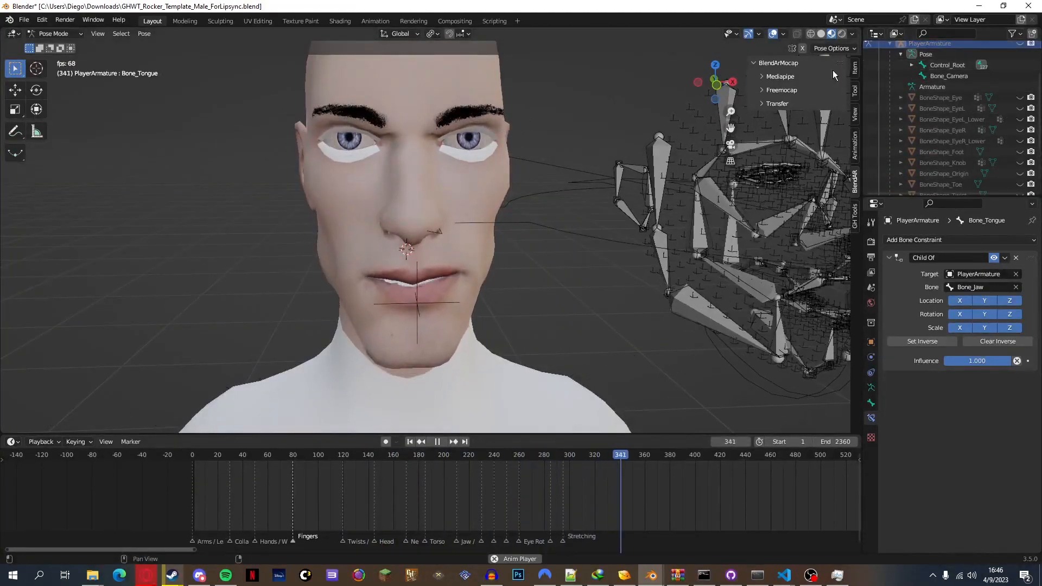
{"action": "left_click_drag", "start_coordinate": [712, 82], "coordinate": [617, 145]}
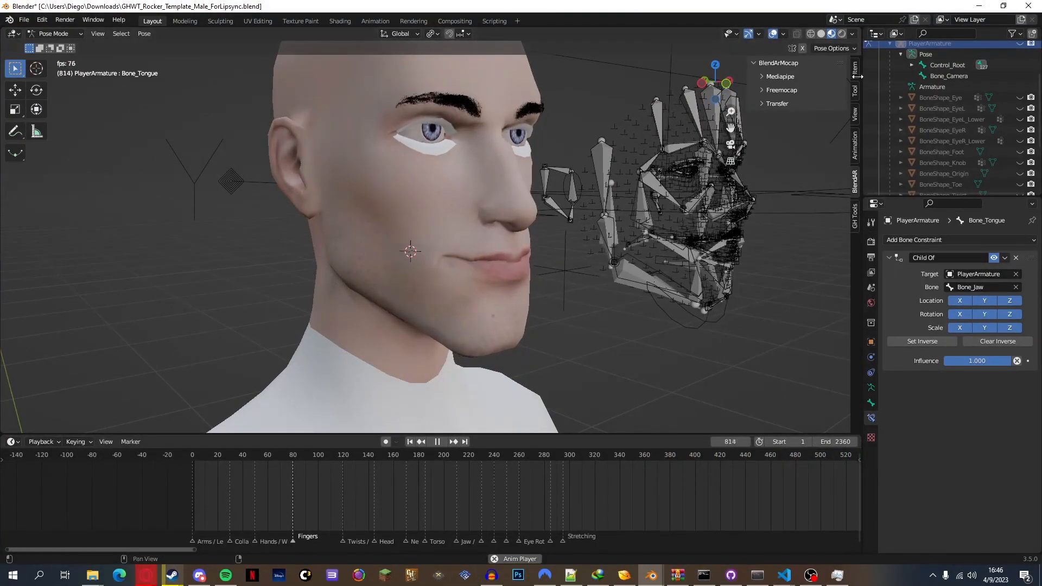
{"action": "left_click_drag", "start_coordinate": [703, 94], "coordinate": [733, 94]}
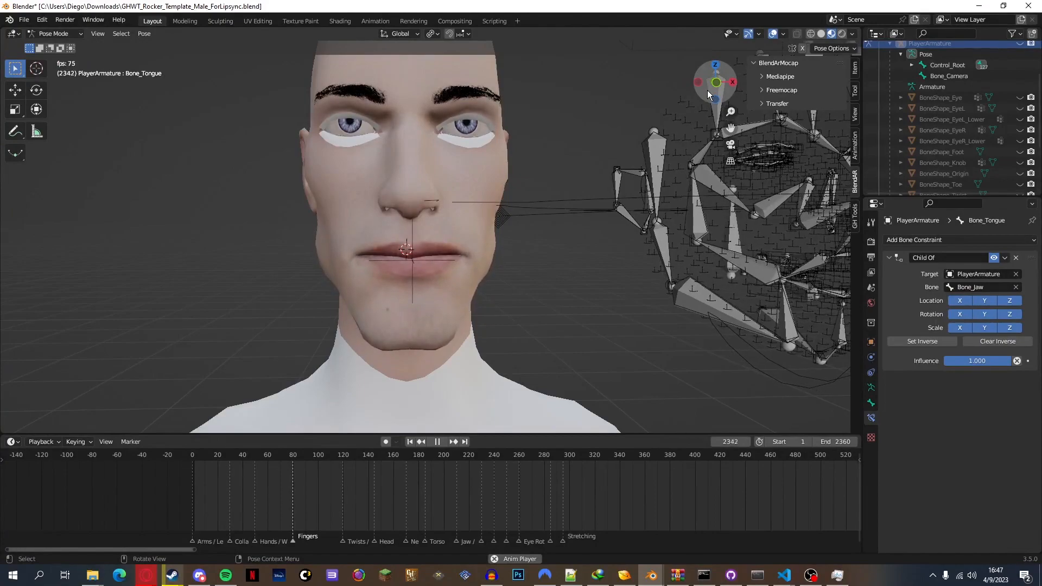
{"action": "key", "text": "space"}
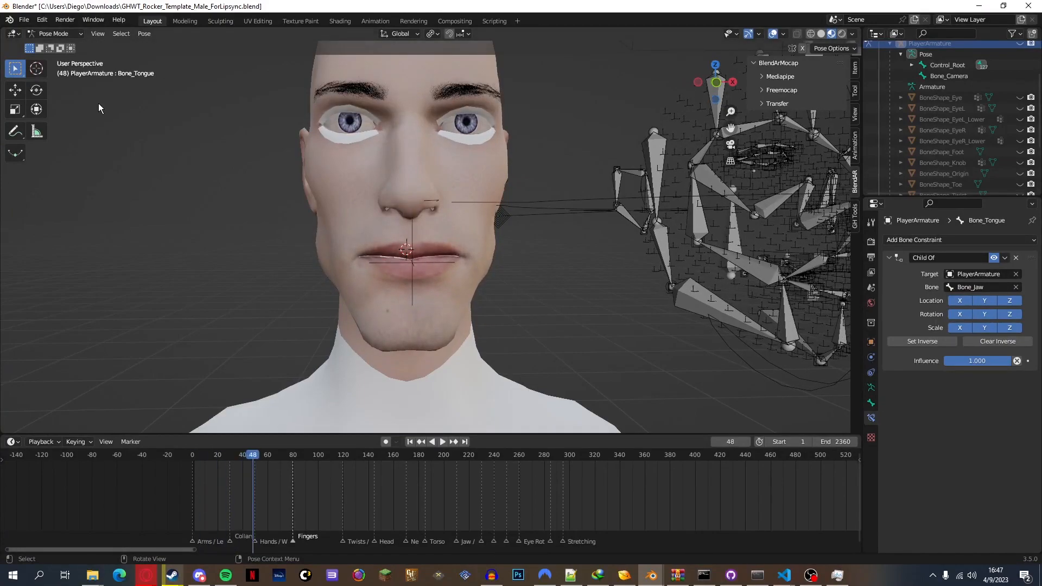
Return the timeline to frame 0 and view the whole head beside the driver rig
{"action": "left_click_drag", "start_coordinate": [222, 457], "coordinate": [187, 460]}
{"action": "left_click_drag", "start_coordinate": [708, 82], "coordinate": [734, 74]}
{"action": "scroll", "coordinate": [721, 74], "scroll_direction": "down", "scroll_amount": 4}
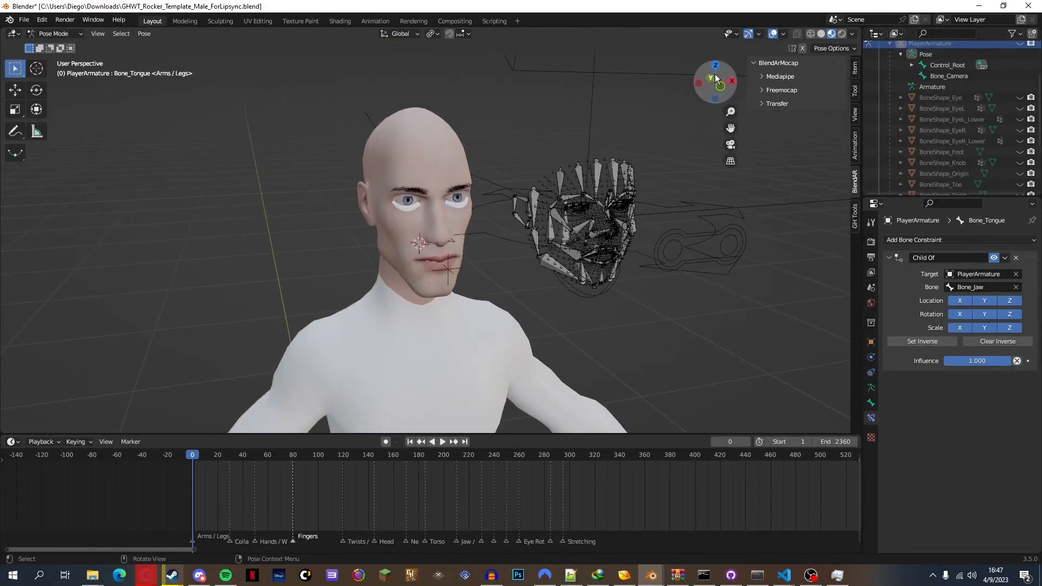
{"action": "scroll", "coordinate": [715, 74], "scroll_direction": "up", "scroll_amount": 2}
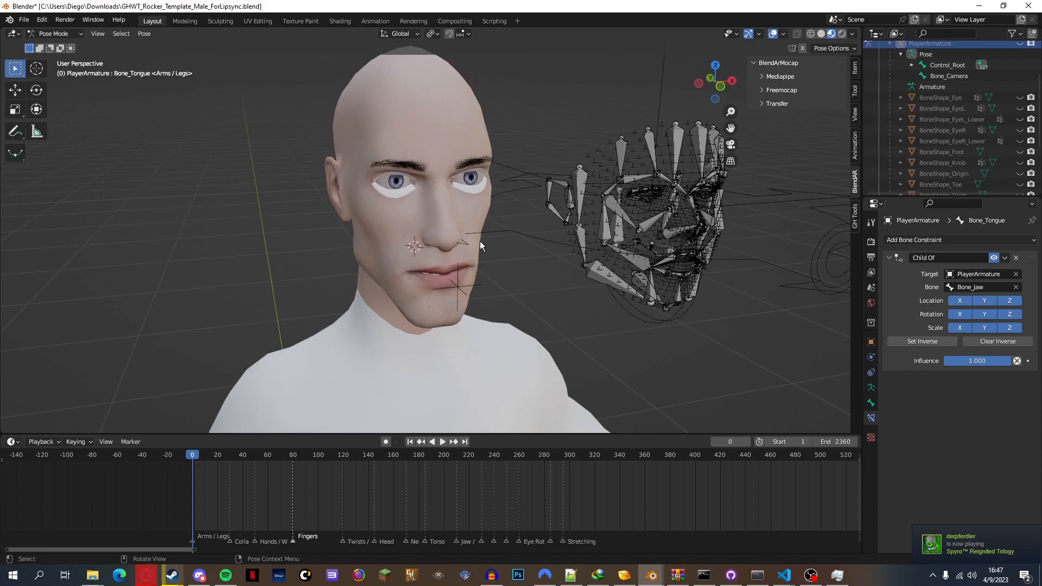
Unhide PlayerArmature and hide the Rocker mesh so only the bones are displayed
{"action": "scroll", "coordinate": [985, 71], "scroll_direction": "up", "scroll_amount": 4}
{"action": "left_click", "coordinate": [1020, 87]}
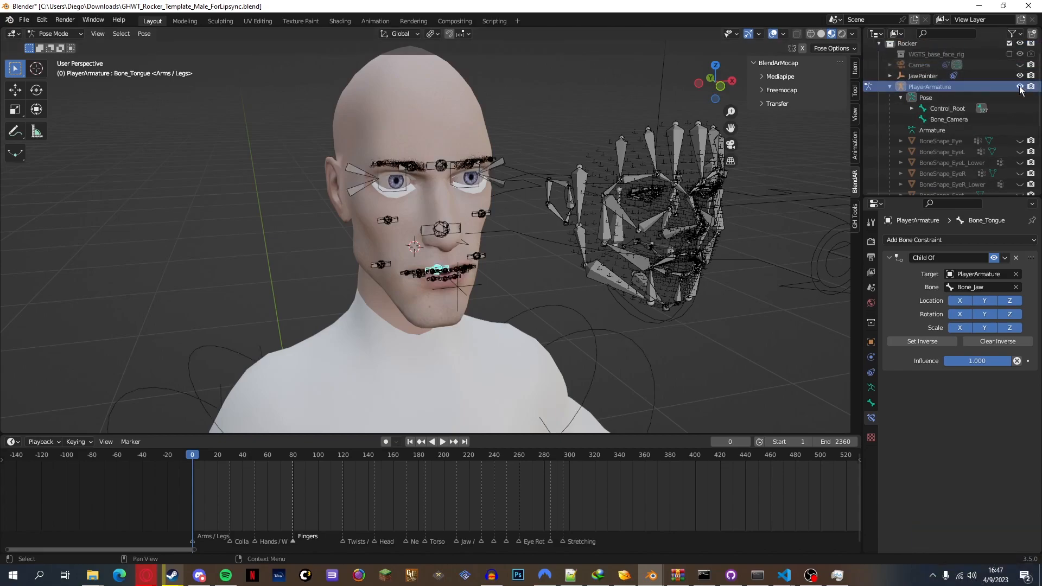
{"action": "scroll", "coordinate": [965, 114], "scroll_direction": "down", "scroll_amount": 7}
{"action": "scroll", "coordinate": [965, 113], "scroll_direction": "up", "scroll_amount": 7}
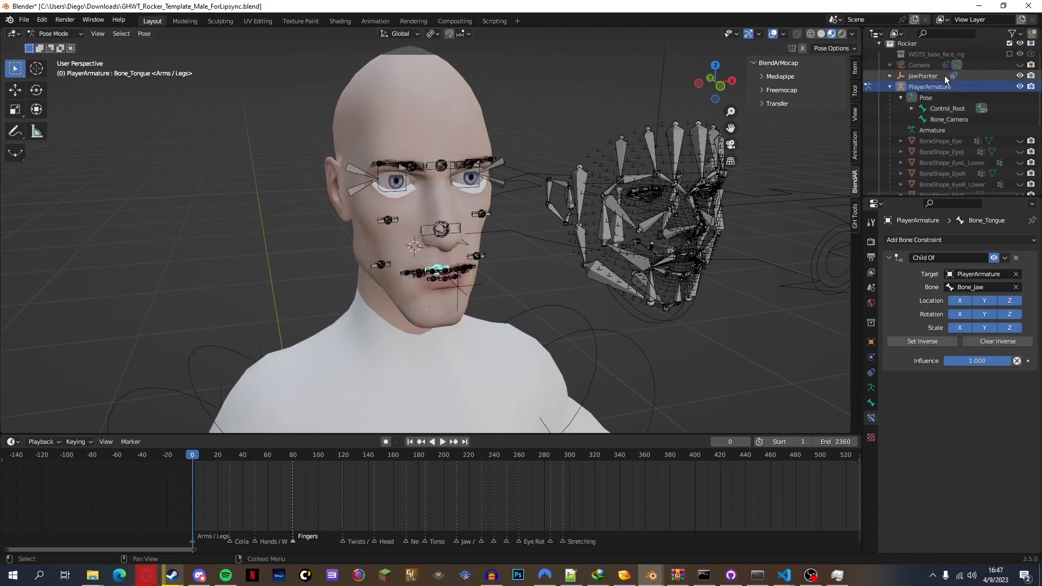
{"action": "scroll", "coordinate": [949, 98], "scroll_direction": "down", "scroll_amount": 4}
{"action": "left_click", "coordinate": [1021, 163]}
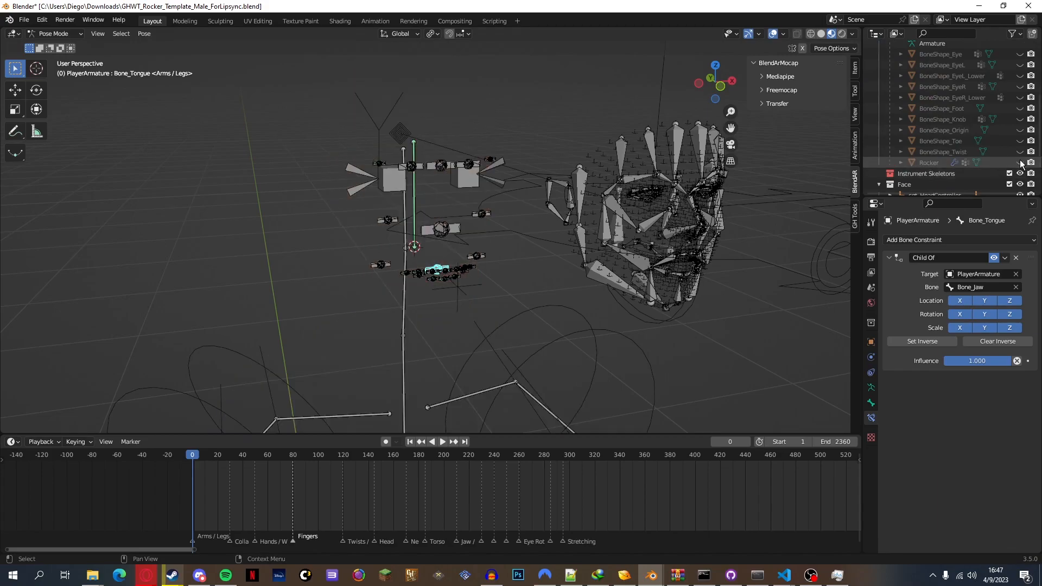
Box-select PlayerArmature's face bones, from the brows and eyes down to the cheeks, lips and tongue
{"action": "middle_click_drag", "start_coordinate": [675, 109], "coordinate": [581, 141]}
{"action": "left_click_drag", "start_coordinate": [712, 78], "coordinate": [836, 78]}
{"action": "scroll", "coordinate": [712, 79], "scroll_direction": "up", "scroll_amount": 4}
{"action": "left_click_drag", "start_coordinate": [731, 129], "coordinate": [798, 251]}
{"action": "left_click_drag", "start_coordinate": [717, 83], "coordinate": [644, 118]}
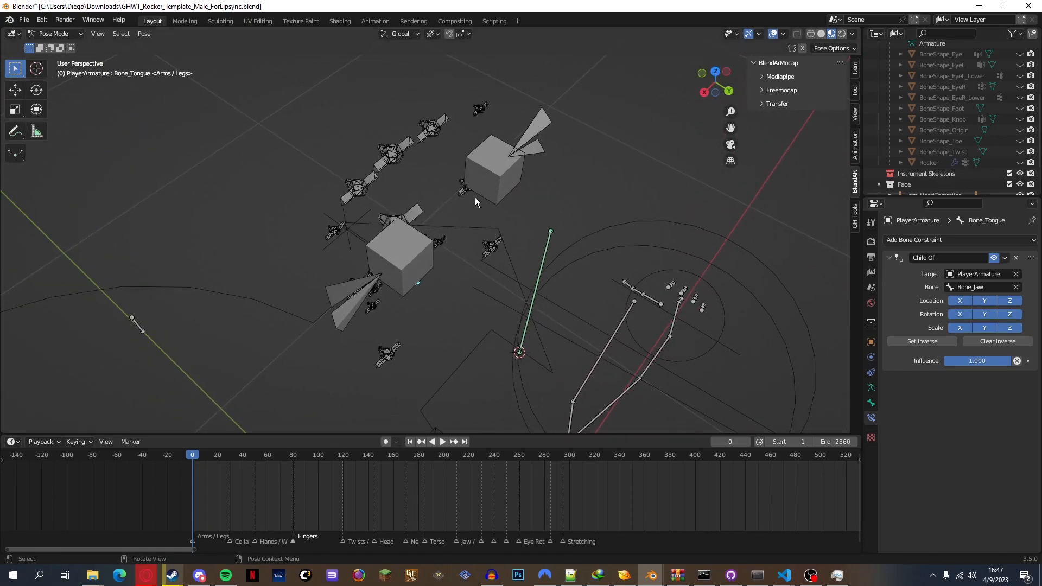
{"action": "left_click_drag", "start_coordinate": [315, 107], "coordinate": [528, 337]}
{"action": "left_click_drag", "start_coordinate": [705, 109], "coordinate": [613, 126]}
{"action": "left_click_drag", "start_coordinate": [321, 125], "coordinate": [512, 311]}
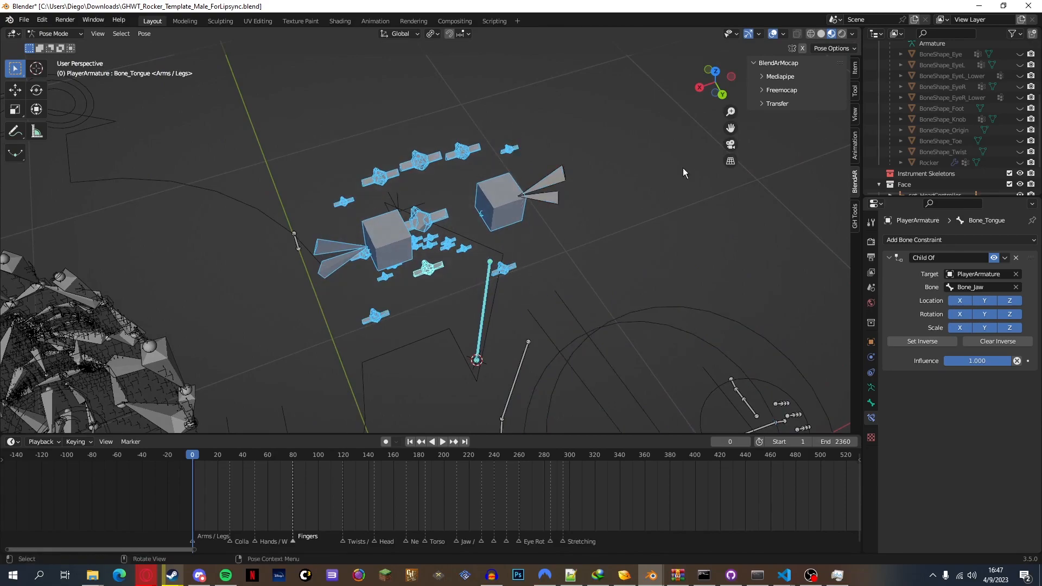
{"action": "left_click_drag", "start_coordinate": [708, 86], "coordinate": [709, 60]}
{"action": "scroll", "coordinate": [555, 108], "scroll_direction": "up", "scroll_amount": 3}
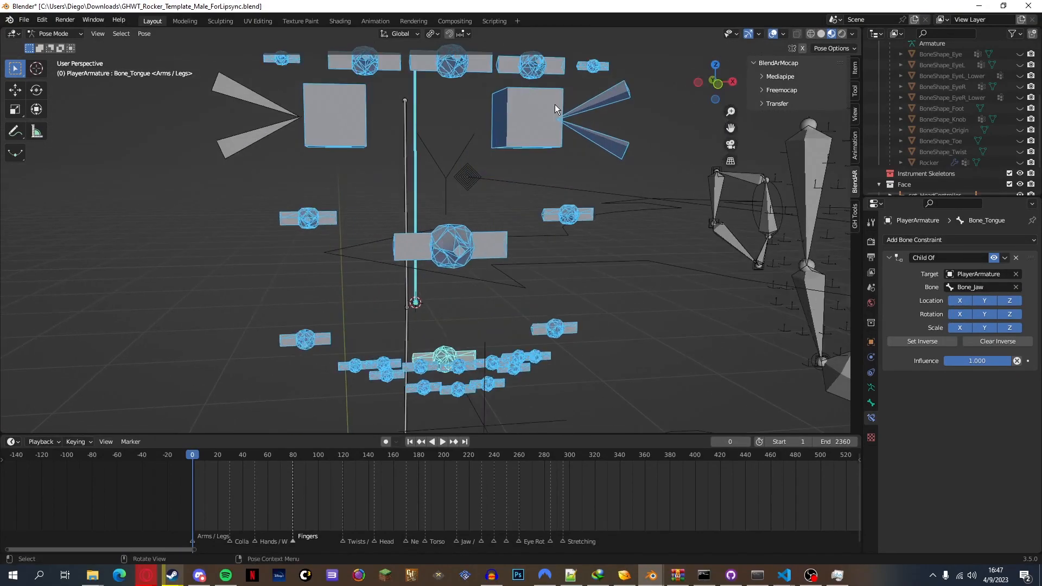
Bake the selected bones' pose for frames 1 to 2360 with frame step 2, Visual Keying and Overwrite Current Action enabled
{"action": "scroll", "coordinate": [555, 104], "scroll_direction": "down", "scroll_amount": 4}
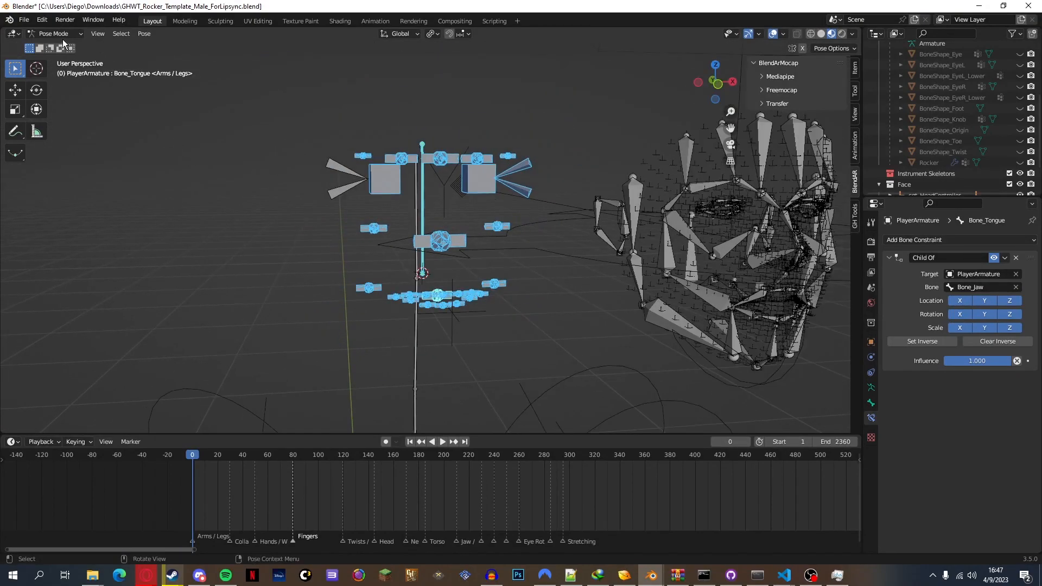
{"action": "left_click", "coordinate": [141, 36]}
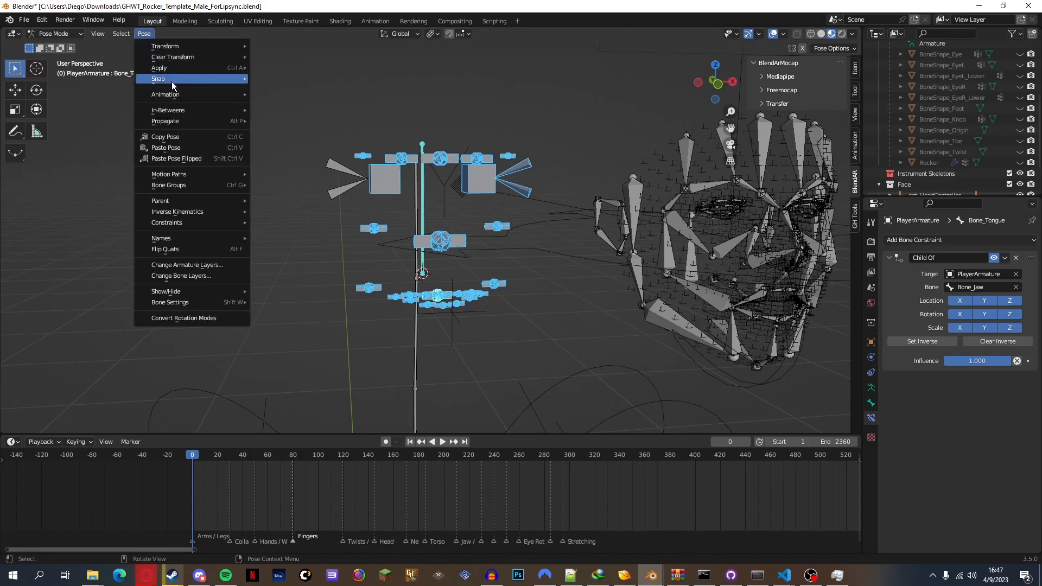
{"action": "mouse_move", "coordinate": [170, 96]}
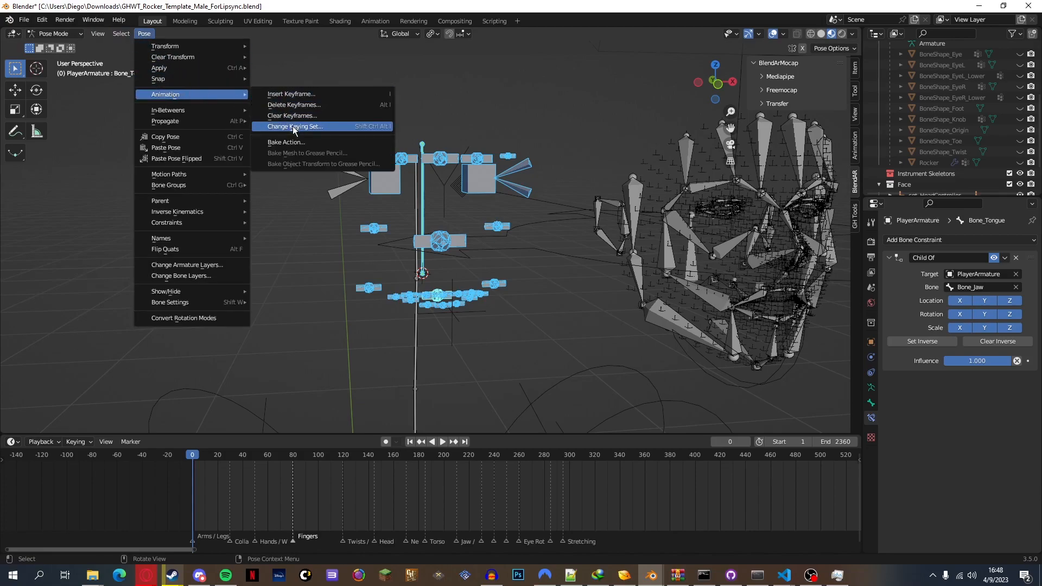
{"action": "left_click", "coordinate": [287, 142]}
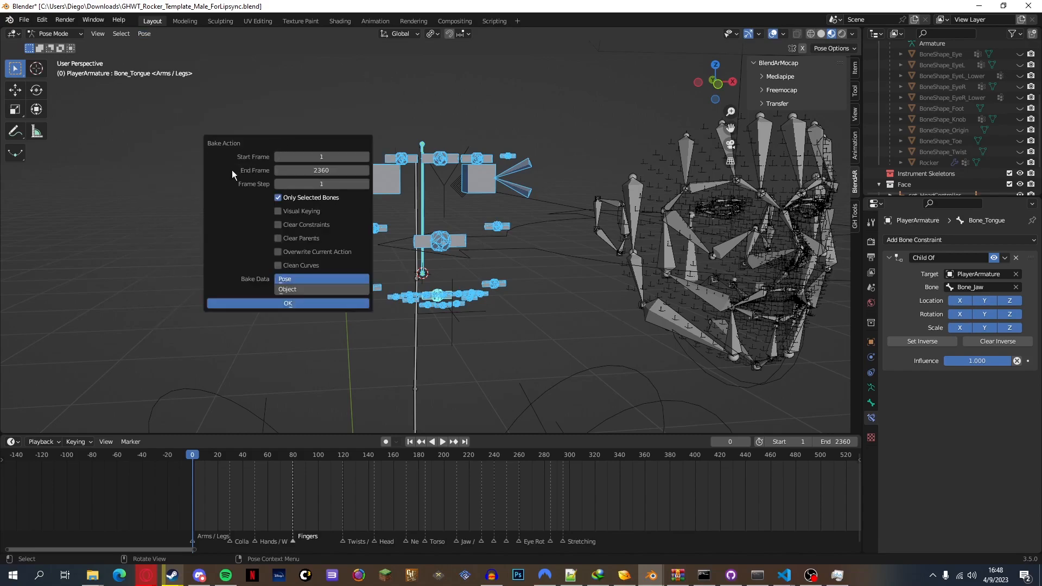
{"action": "left_click", "coordinate": [365, 185]}
{"action": "left_click", "coordinate": [292, 255]}
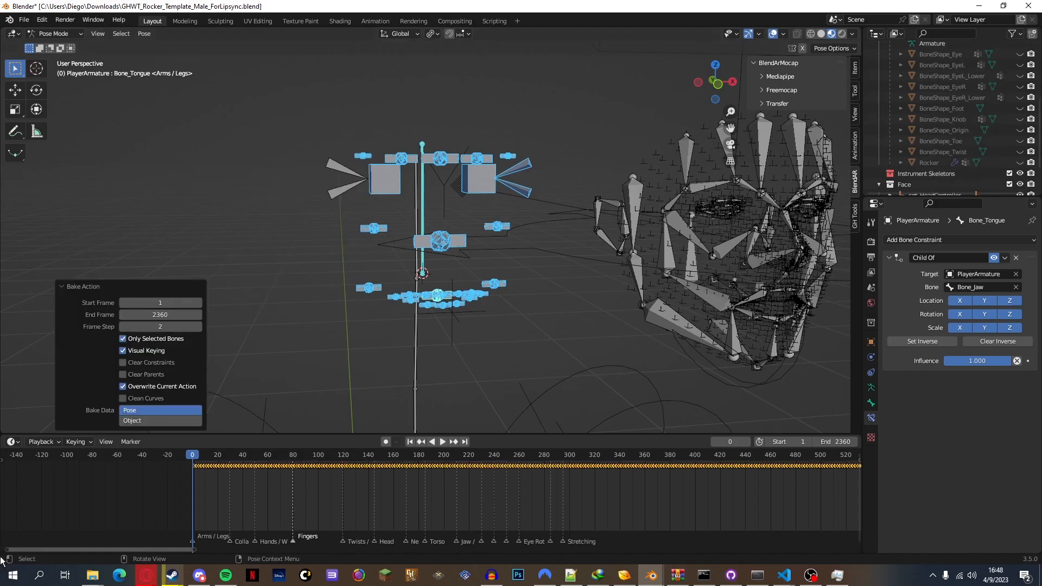
Reveal the channel list beside the timeline's baked keyframes
{"action": "left_click", "coordinate": [3, 458]}
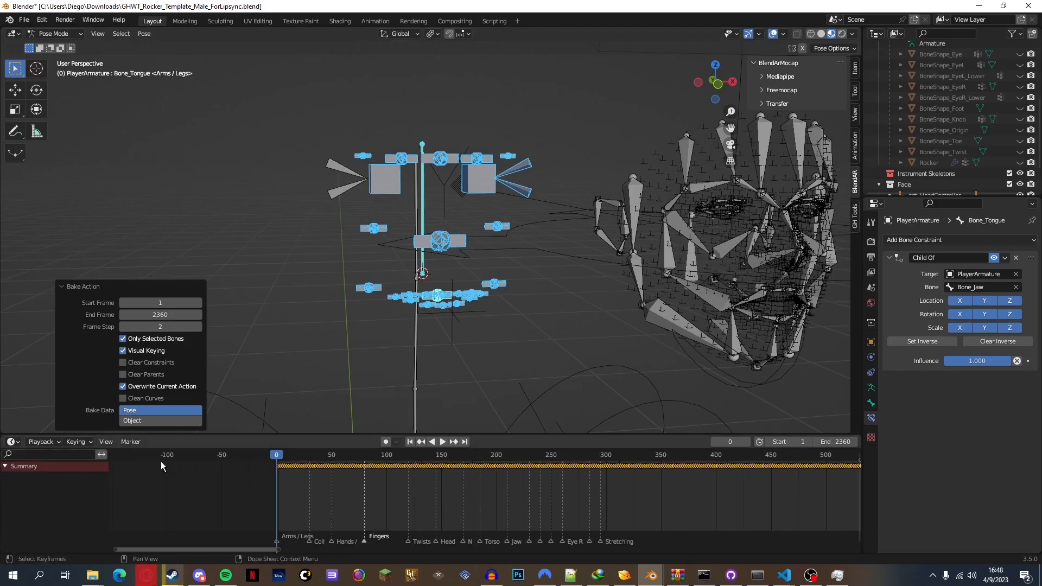
{"action": "left_click_drag", "start_coordinate": [716, 82], "coordinate": [868, 82]}
{"action": "scroll", "coordinate": [1017, 103], "scroll_direction": "up", "scroll_amount": 6}
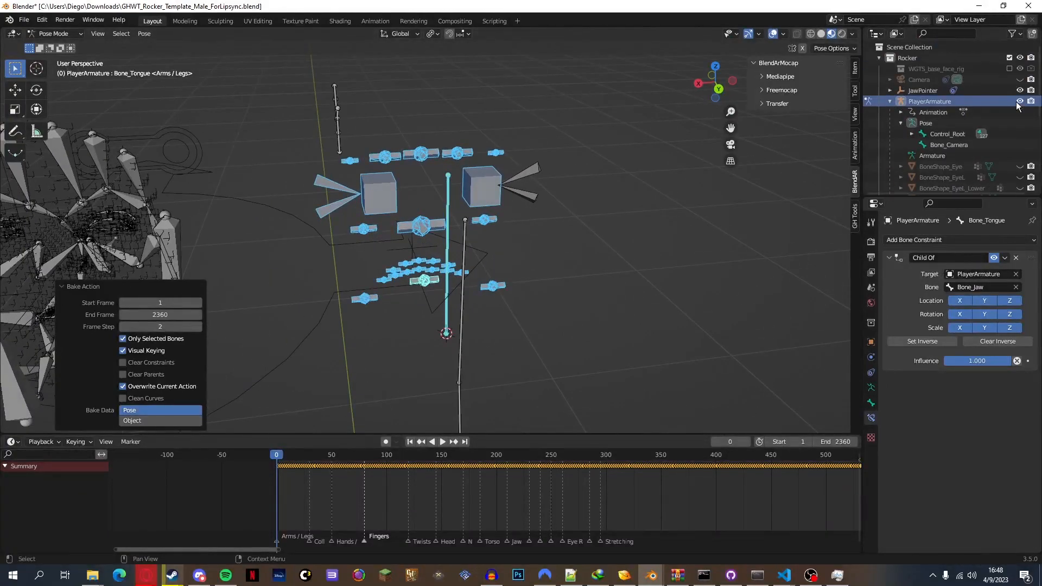
{"action": "left_click", "coordinate": [960, 104]}
{"action": "left_click", "coordinate": [6, 470]}
{"action": "left_click", "coordinate": [56, 34]}
{"action": "left_click", "coordinate": [57, 46]}
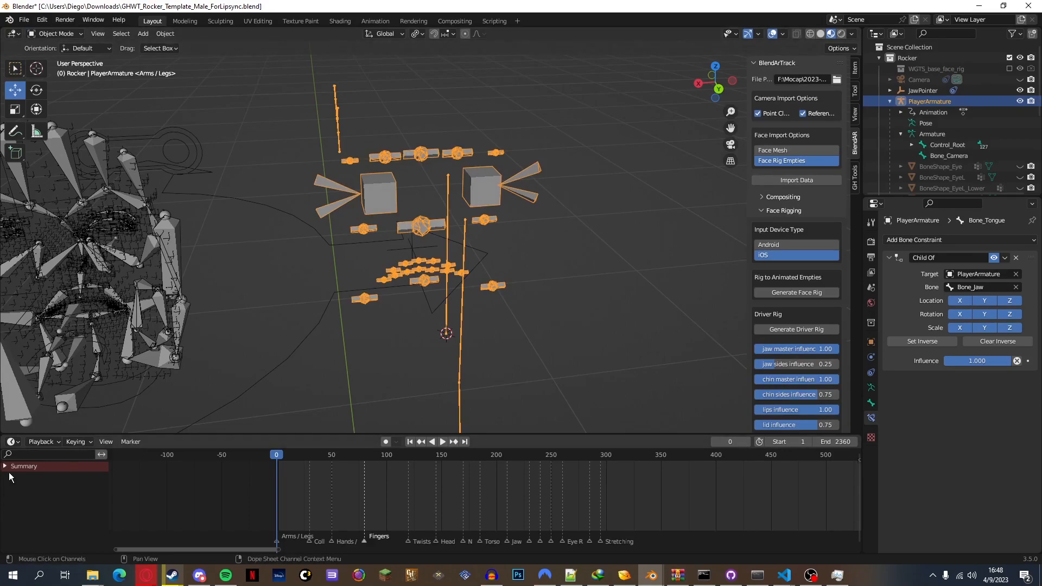
{"action": "left_click", "coordinate": [5, 467]}
{"action": "left_click", "coordinate": [53, 35]}
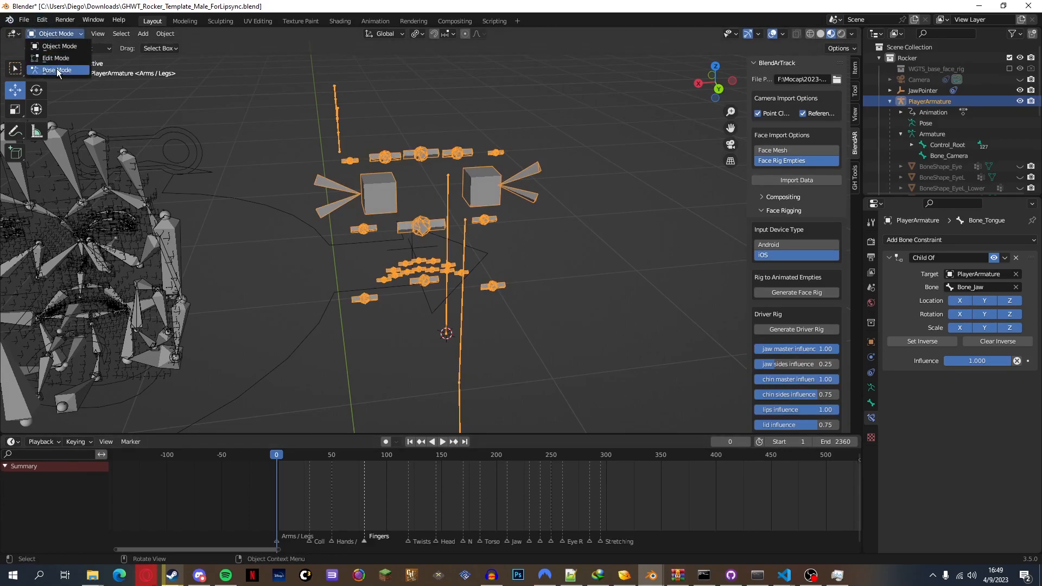
{"action": "left_click", "coordinate": [54, 74]}
Select Bone_Eye_L, review its location, rotation and scale keyframe channels in the timeline, and start playback
{"action": "left_click", "coordinate": [377, 197]}
{"action": "left_click", "coordinate": [11, 495]}
{"action": "scroll", "coordinate": [76, 513], "scroll_direction": "down", "scroll_amount": 3}
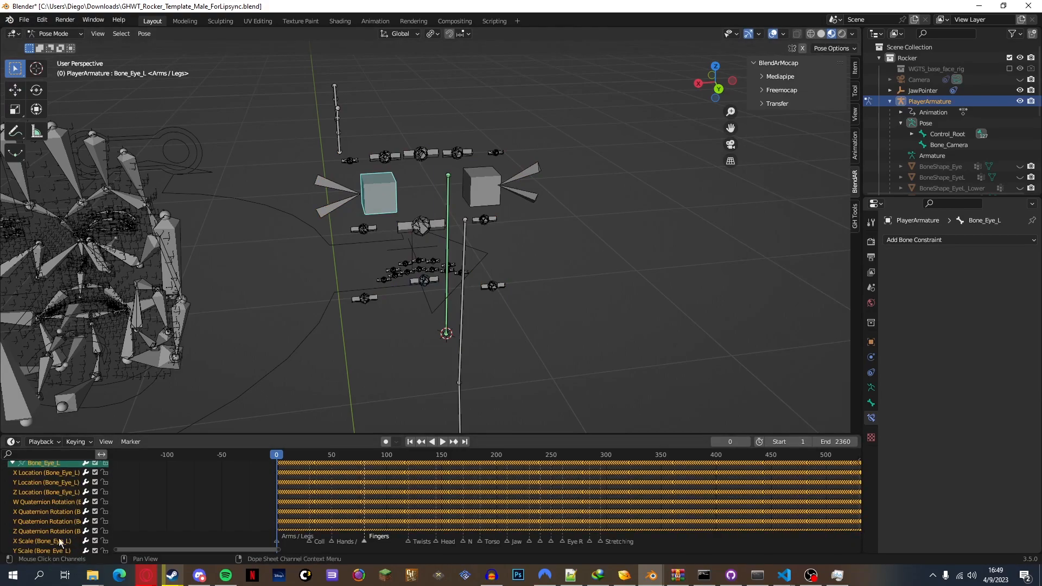
{"action": "scroll", "coordinate": [60, 468], "scroll_direction": "down", "scroll_amount": 2}
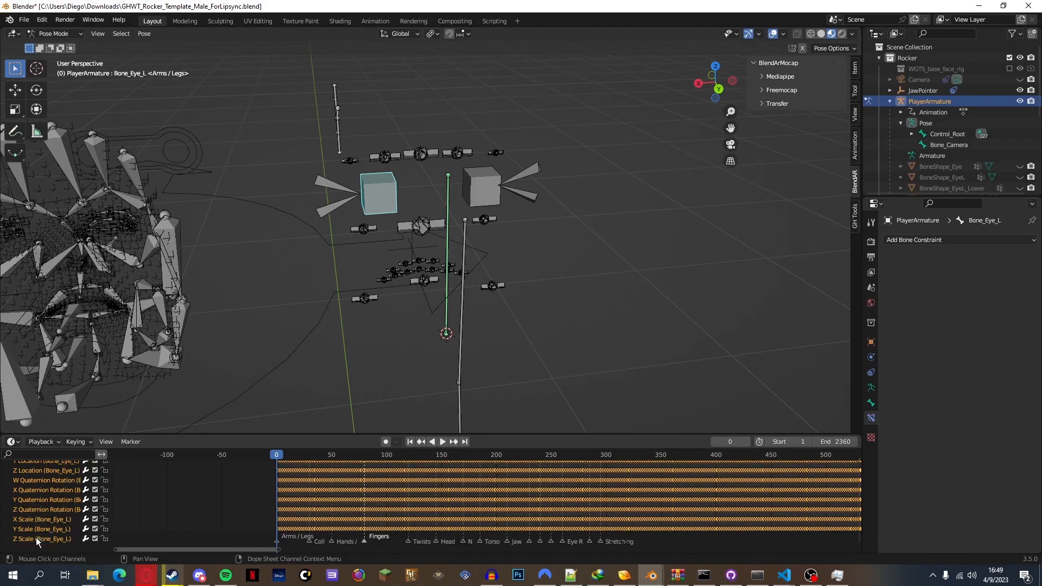
{"action": "key", "text": "space"}
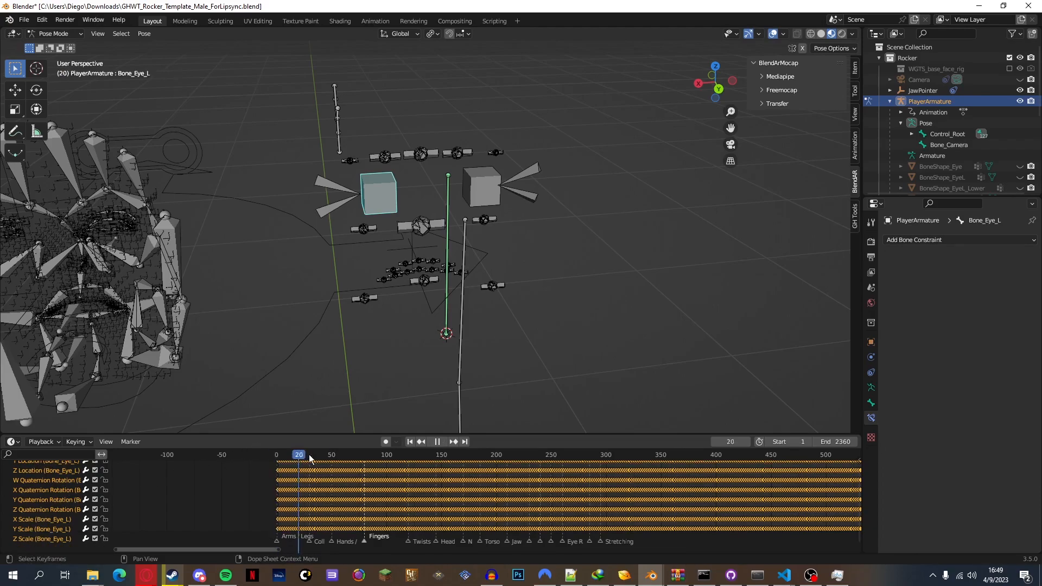
Stop the playback, orbit to the front of the face rig and switch PlayerArmature to Object Mode
{"action": "key", "text": "Escape"}
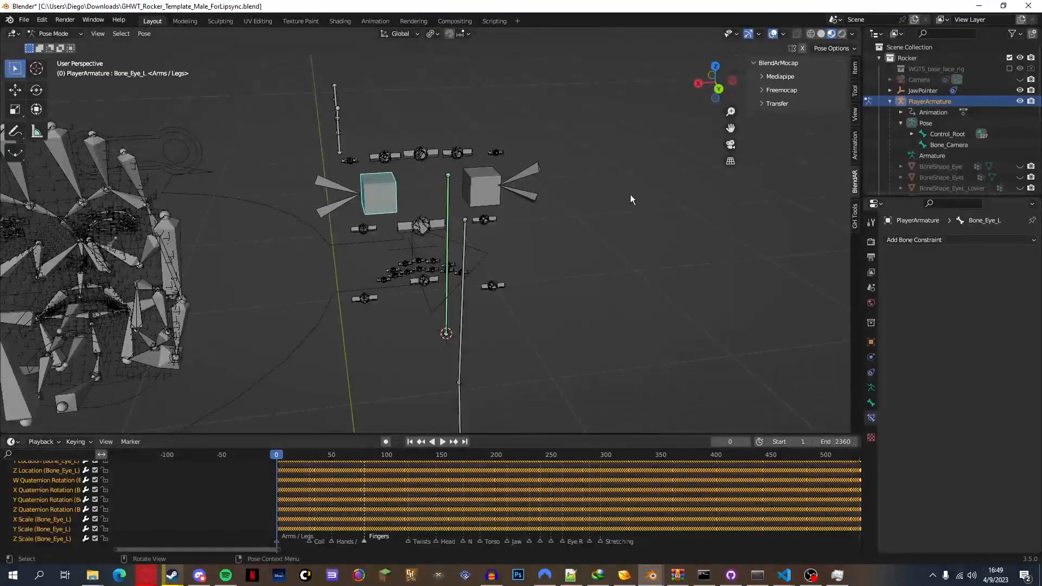
{"action": "left_click_drag", "start_coordinate": [716, 84], "coordinate": [587, 118]}
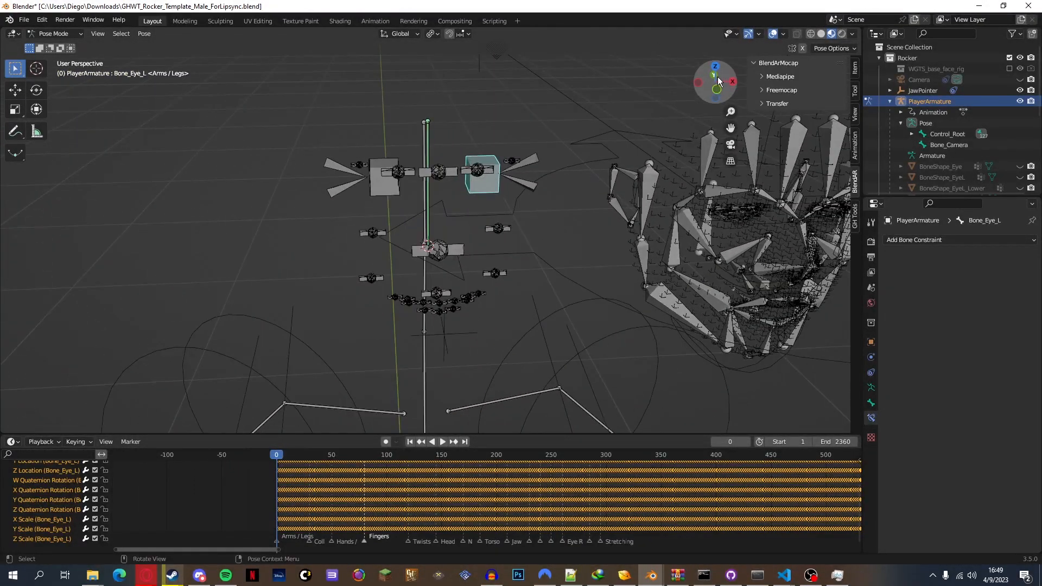
{"action": "mouse_move", "coordinate": [706, 82]}
{"action": "left_mouse_down"}
{"action": "mouse_move", "coordinate": [697, 56]}
{"action": "mouse_move", "coordinate": [730, 87]}
{"action": "mouse_move", "coordinate": [707, 73]}
{"action": "left_mouse_up"}
{"action": "left_click", "coordinate": [54, 33]}
{"action": "left_click", "coordinate": [52, 39]}
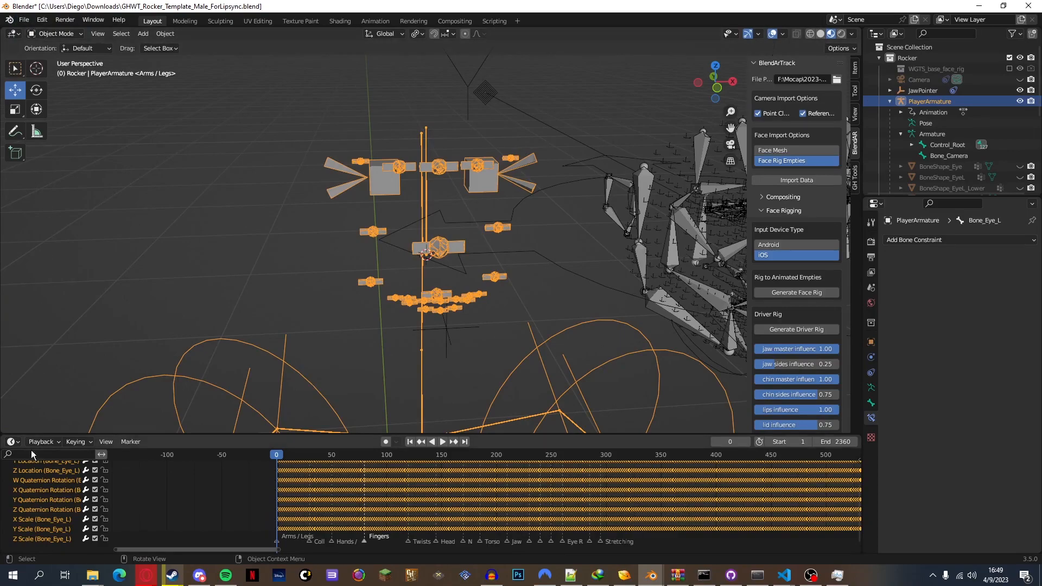
Collapse the Bone_Eye_L channels in the timeline and make PlayerArmature the selected object
{"action": "scroll", "coordinate": [12, 483], "scroll_direction": "up", "scroll_amount": 4}
{"action": "left_click", "coordinate": [12, 496]}
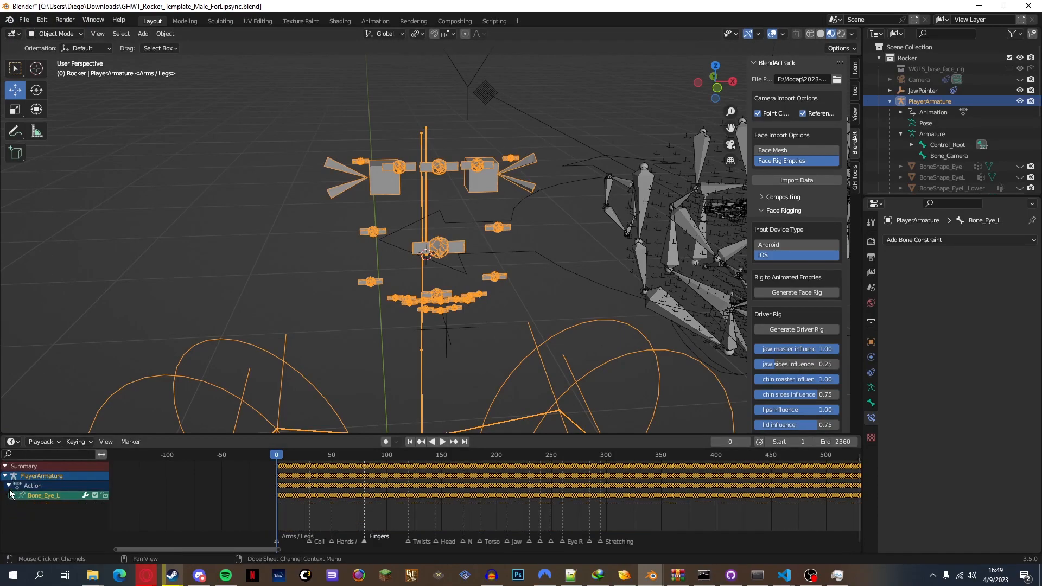
{"action": "left_click", "coordinate": [399, 221]}
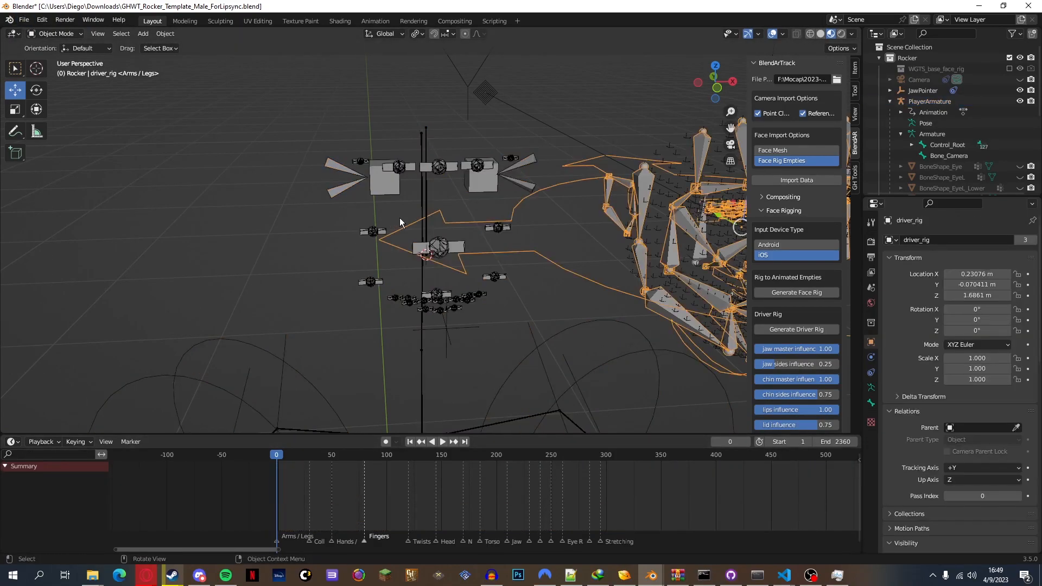
{"action": "left_click", "coordinate": [384, 173]}
{"action": "left_click", "coordinate": [389, 182]}
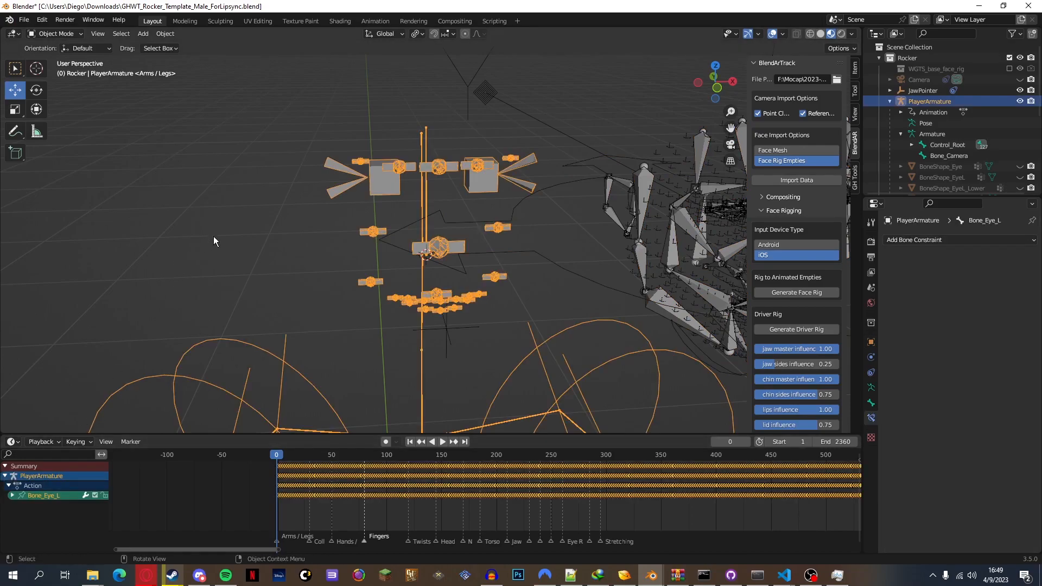
Export the animation in Neversoft Animation format to the aperformancetest_song folder, overwriting Hero_Lipsync.ska.xen
{"action": "left_click", "coordinate": [24, 20]}
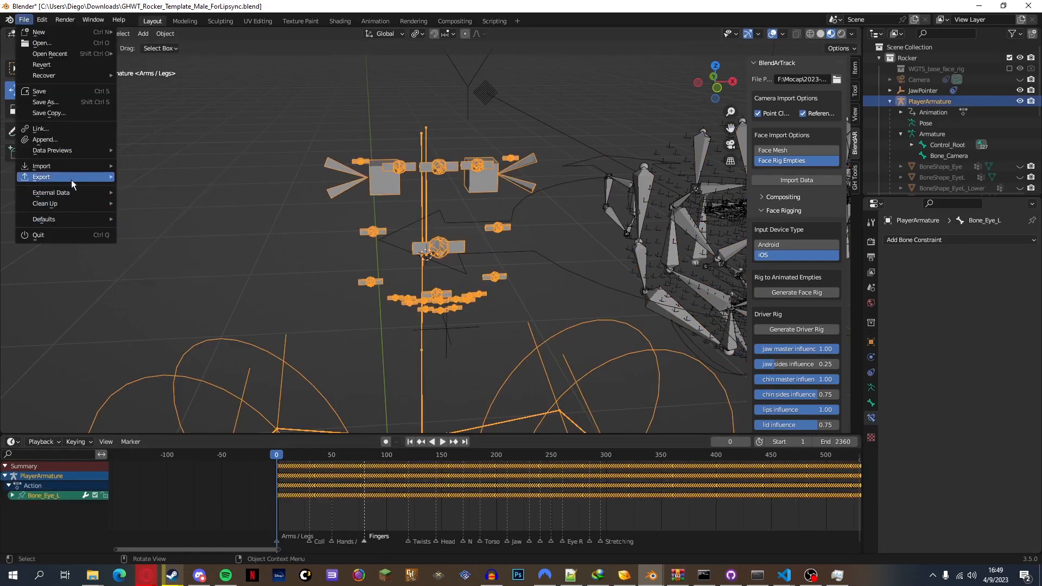
{"action": "mouse_move", "coordinate": [76, 175]}
{"action": "left_click", "coordinate": [186, 393]}
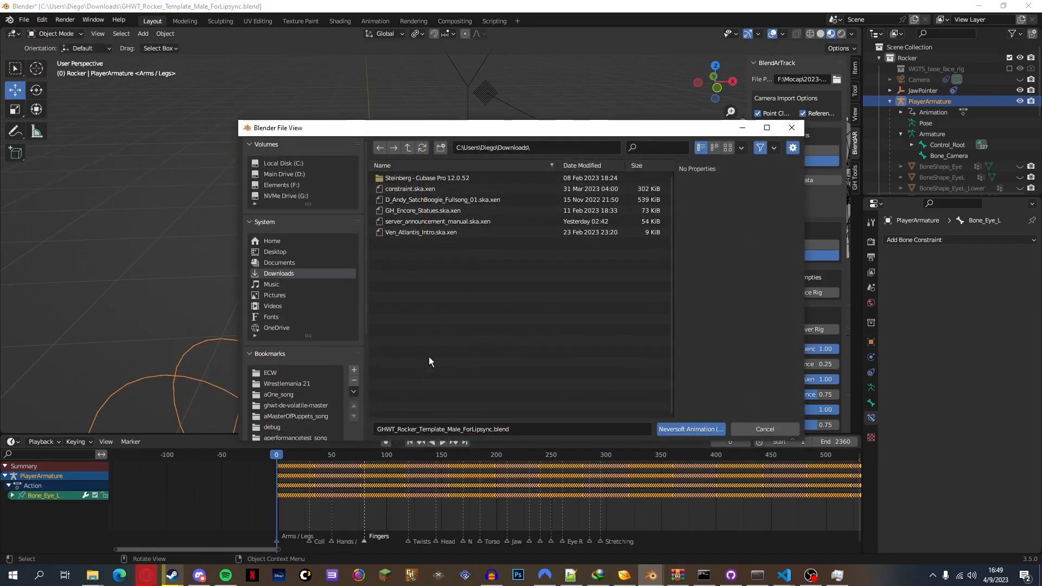
{"action": "scroll", "coordinate": [284, 305], "scroll_direction": "down", "scroll_amount": 3}
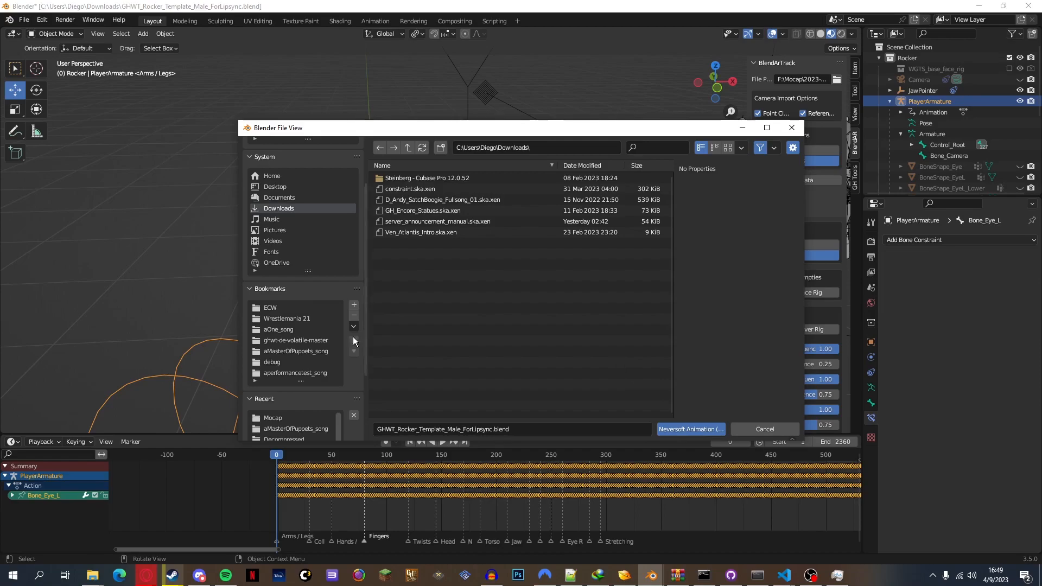
{"action": "left_click", "coordinate": [293, 373]}
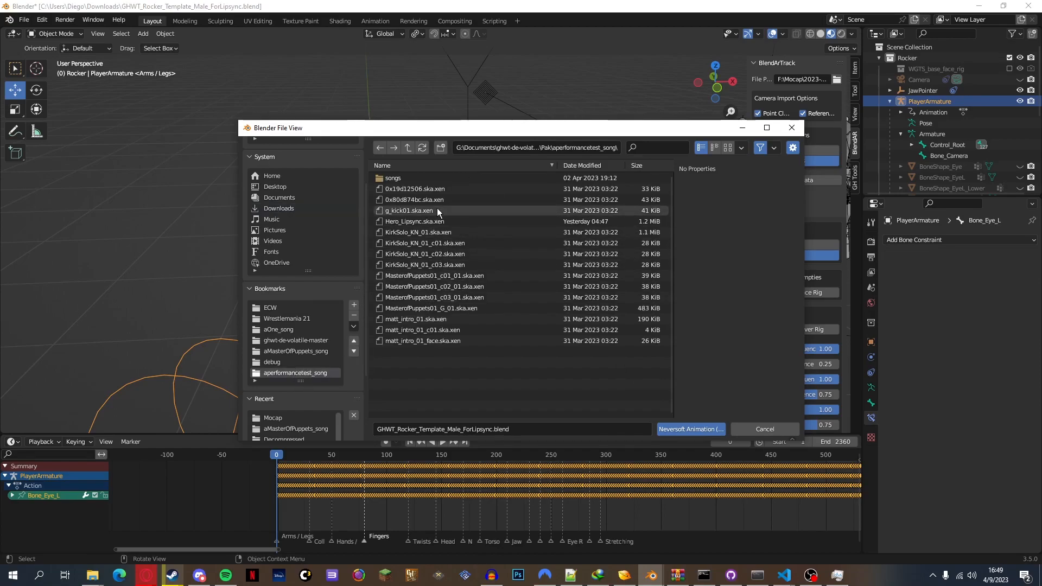
{"action": "left_click", "coordinate": [431, 220]}
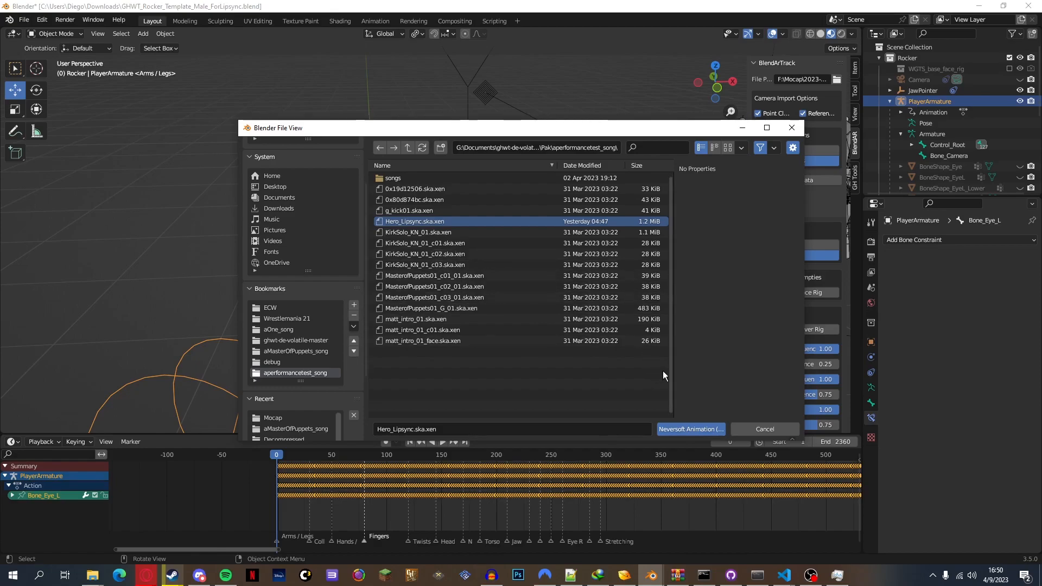
{"action": "left_click", "coordinate": [691, 429]}
Check Blender's console output and the exported Hero_Lipsync.ska.xen in File Explorer, ending in the Compiled folder
{"action": "mouse_move", "coordinate": [651, 576]}
{"action": "left_click", "coordinate": [711, 532]}
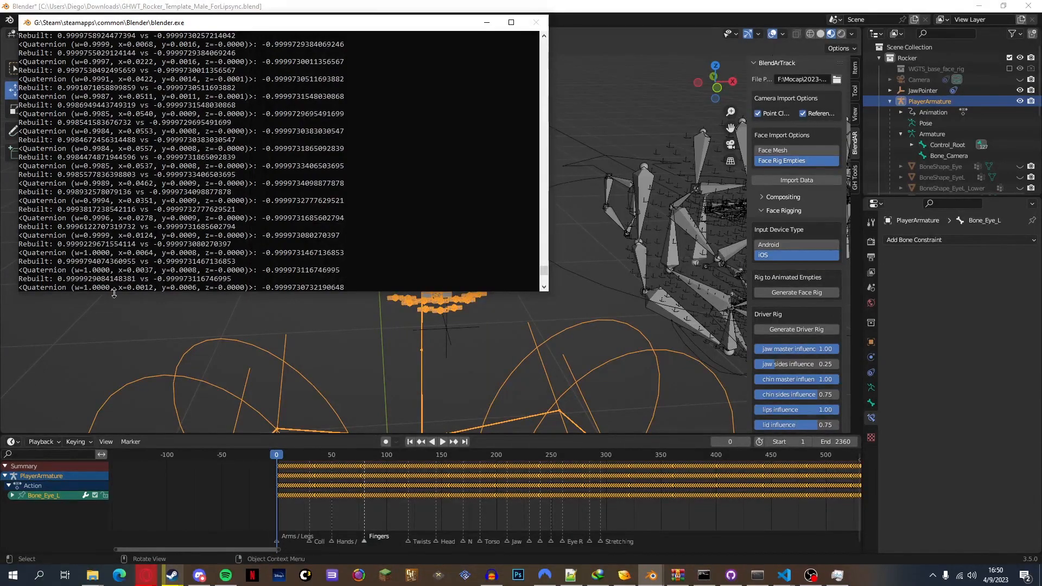
{"action": "mouse_move", "coordinate": [92, 576]}
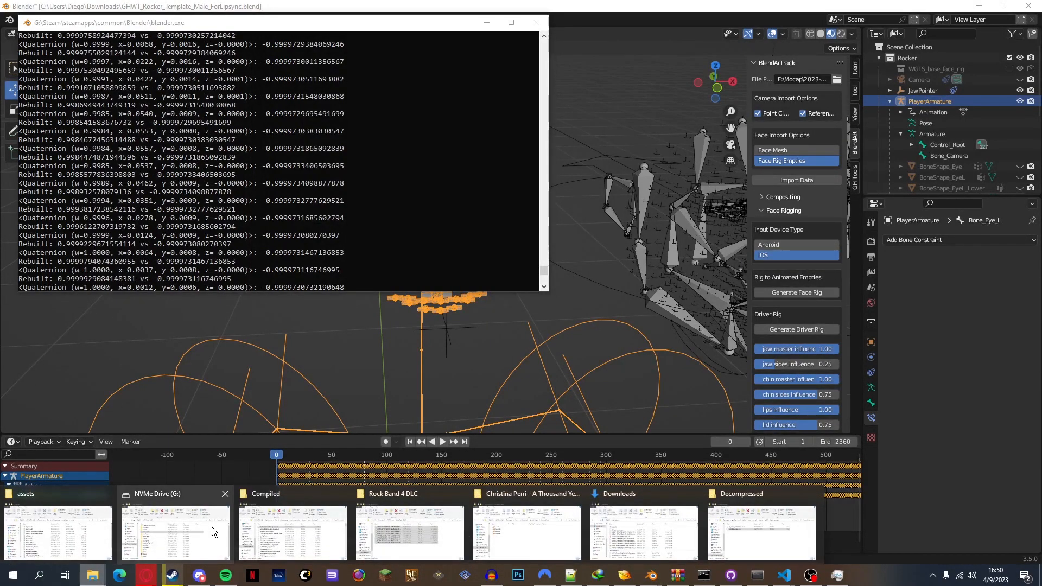
{"action": "left_click", "coordinate": [311, 513]}
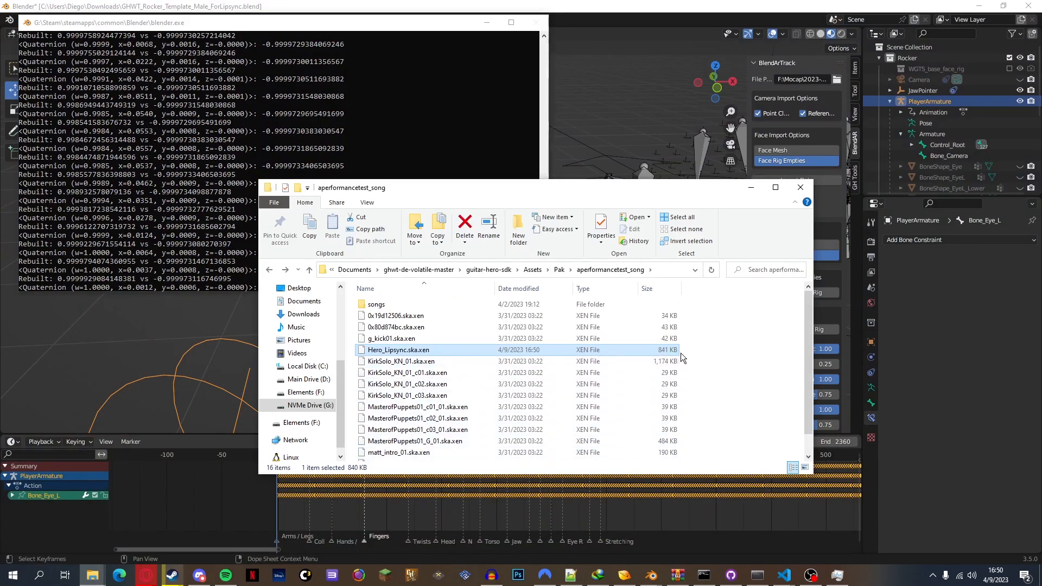
{"action": "key", "text": "alt+Right"}
{"action": "key", "text": "alt+Right"}
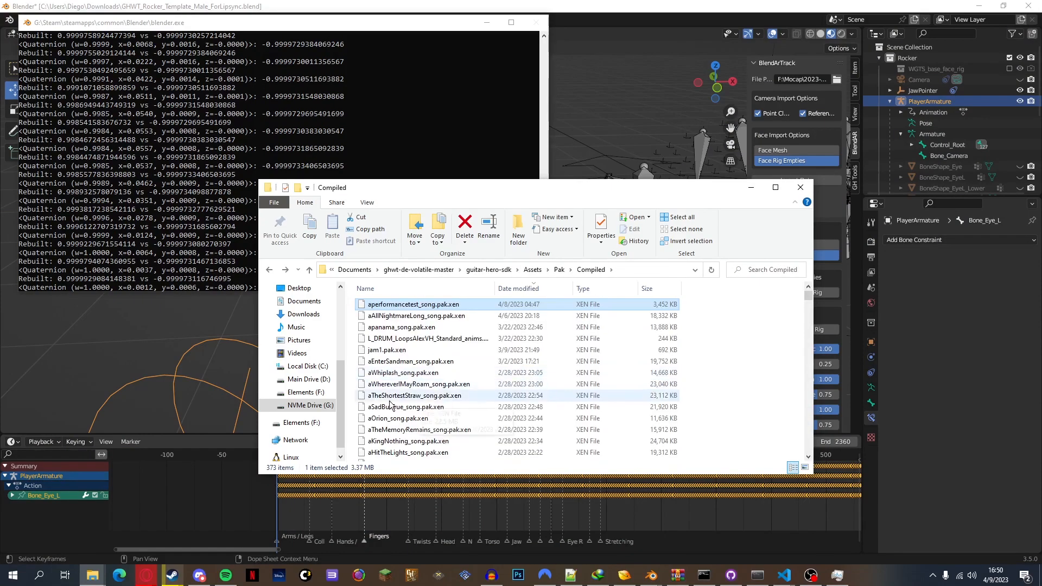
Switch to the Guitar Hero SDK console and compile aperformancetest_song with the Pack (no PAB) operation
{"action": "left_click", "coordinate": [702, 571]}
{"action": "key", "text": "Return"}
{"action": "key", "text": "Return"}
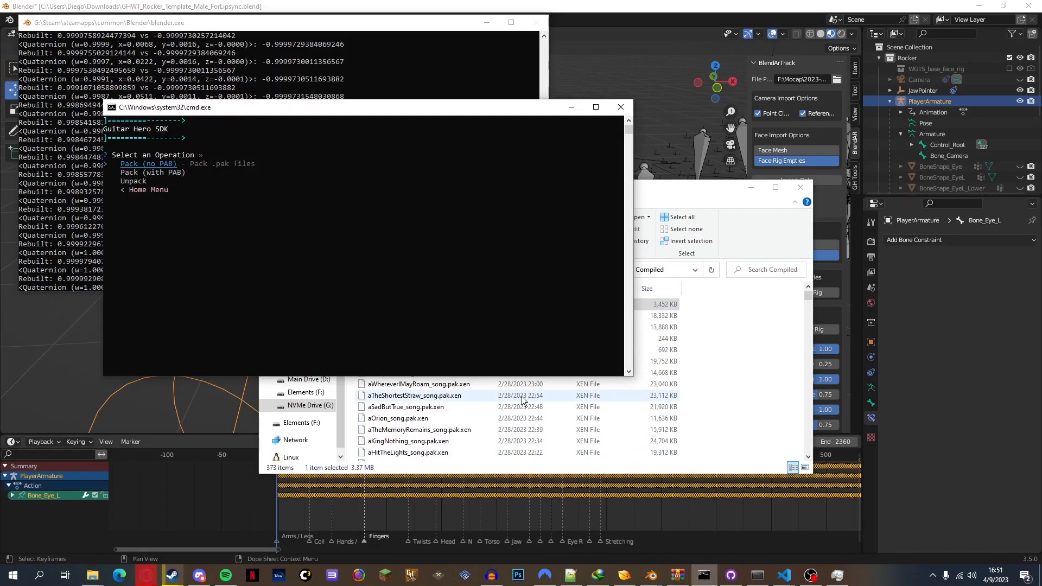
{"action": "key", "text": "Return"}
{"action": "key", "text": "Down"}
{"action": "key", "text": "Down"}
{"action": "key", "text": "Down"}
{"action": "key", "text": "Down"}
{"action": "key", "text": "Down"}
{"action": "key", "text": "Down"}
{"action": "key", "text": "Down"}
{"action": "key", "text": "Down"}
{"action": "key", "text": "Down"}
{"action": "key", "text": "Down"}
{"action": "key", "text": "Down"}
{"action": "key", "text": "Down"}
{"action": "key", "text": "Down"}
{"action": "key", "text": "Down"}
{"action": "key", "text": "Down"}
{"action": "key", "text": "Return"}
{"action": "key", "text": "Down"}
{"action": "key", "text": "Down"}
{"action": "key", "text": "Down"}
{"action": "key", "text": "Down"}
{"action": "key", "text": "Down"}
{"action": "key", "text": "Down"}
{"action": "key", "text": "Down"}
{"action": "key", "text": "Return"}
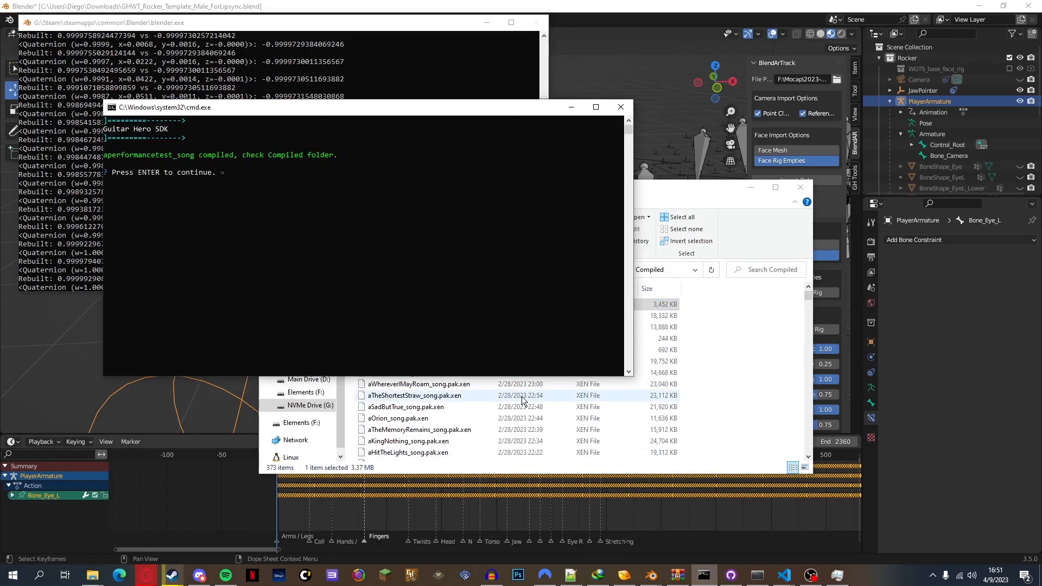
{"action": "key", "text": "Return"}
Copy aperformancetest_song.pak.xen from Compiled into the Performance Test mod's Content folder, replacing the existing file
{"action": "left_click", "coordinate": [802, 337]}
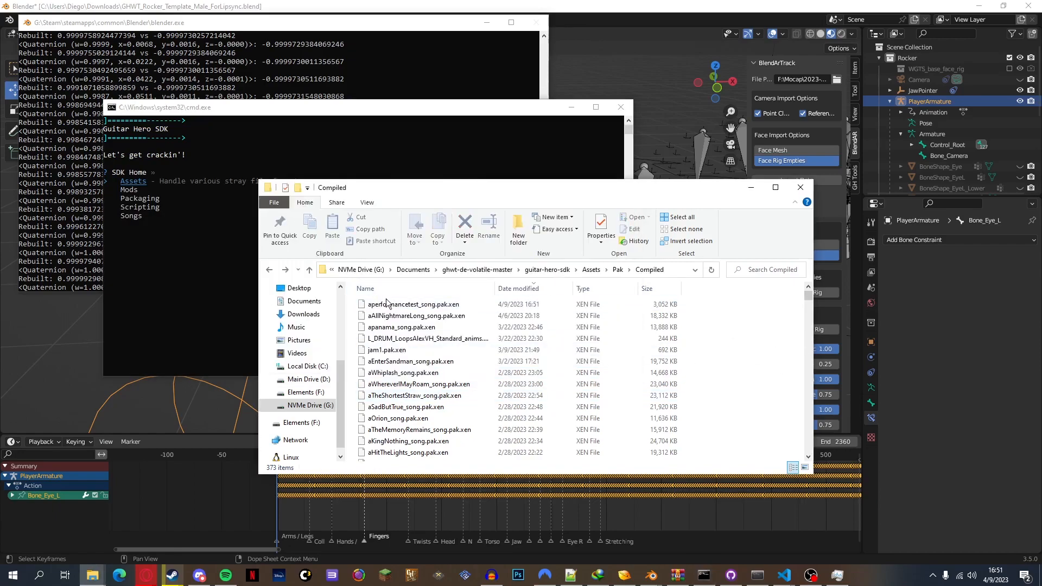
{"action": "left_click", "coordinate": [382, 300]}
{"action": "mouse_move", "coordinate": [92, 575]}
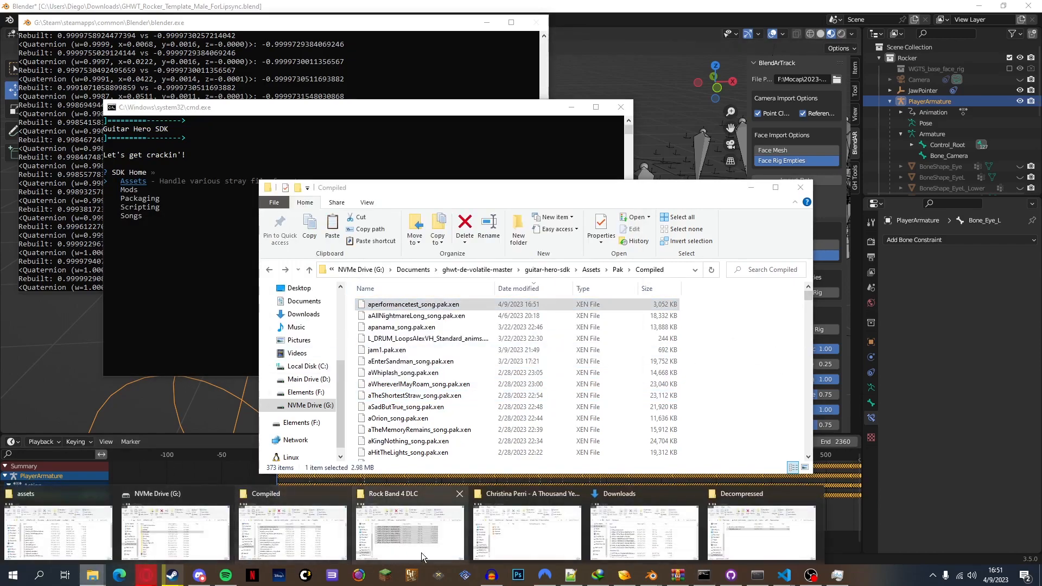
{"action": "left_click", "coordinate": [177, 533]}
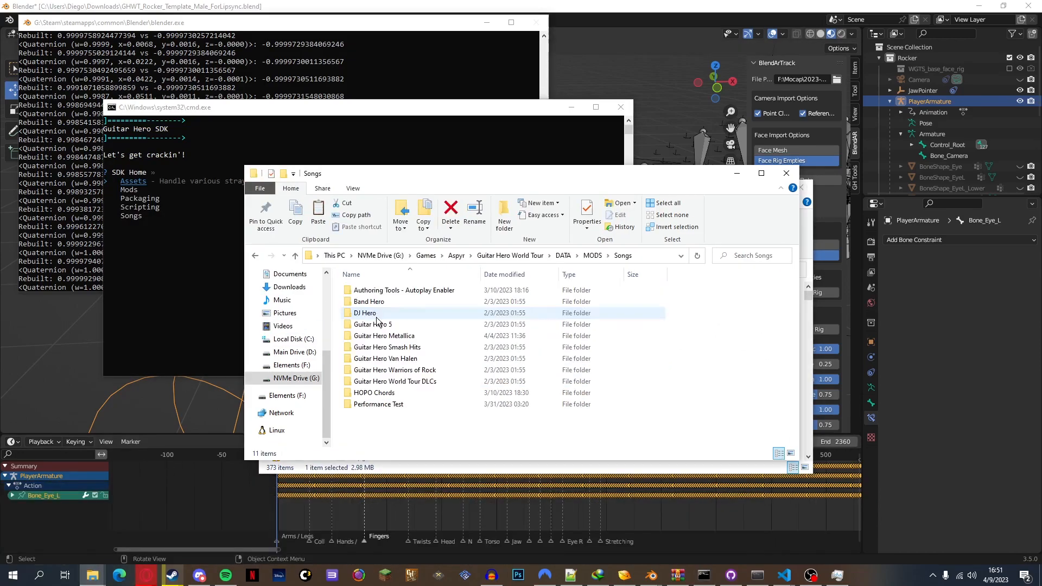
{"action": "double_click", "coordinate": [379, 406]}
{"action": "double_click", "coordinate": [385, 291]}
{"action": "key", "text": "ctrl+v"}
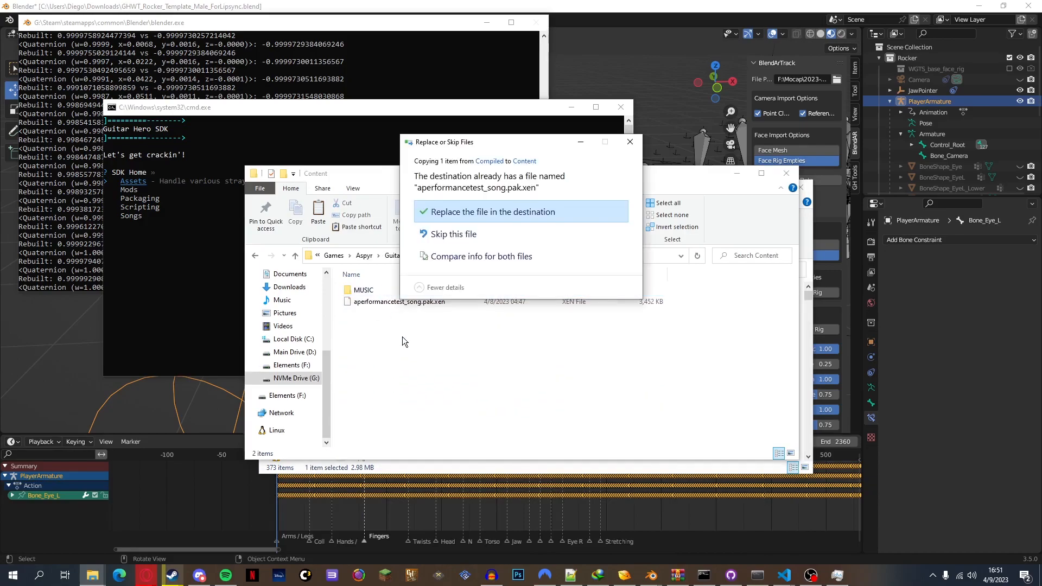
{"action": "left_click", "coordinate": [480, 213]}
Switch to Notepad++ and review the AutoLaunch settings in GHWTDE.ini
{"action": "left_click", "coordinate": [570, 578]}
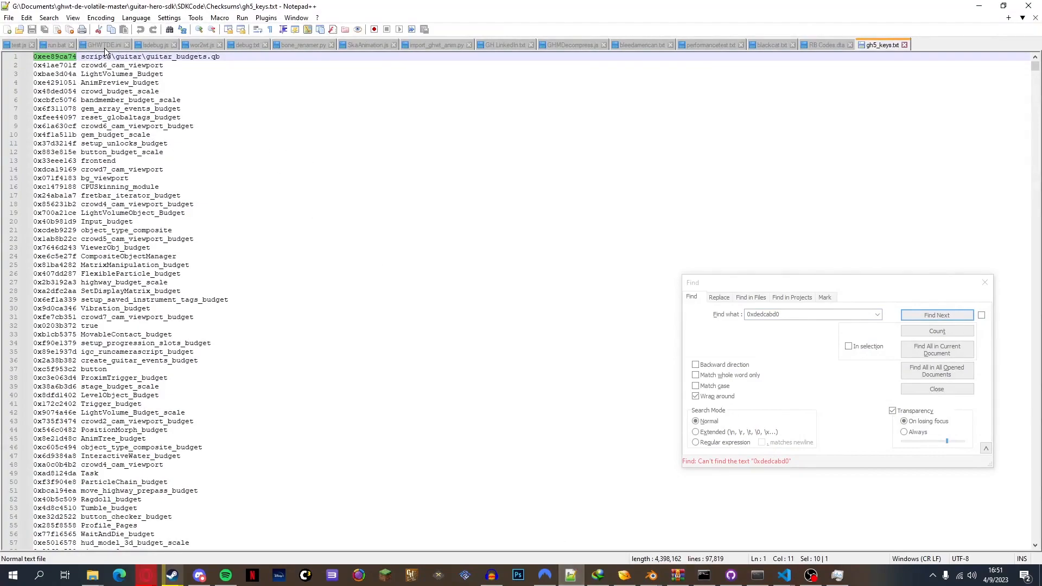
{"action": "left_click", "coordinate": [105, 47]}
{"action": "left_click", "coordinate": [555, 331]}
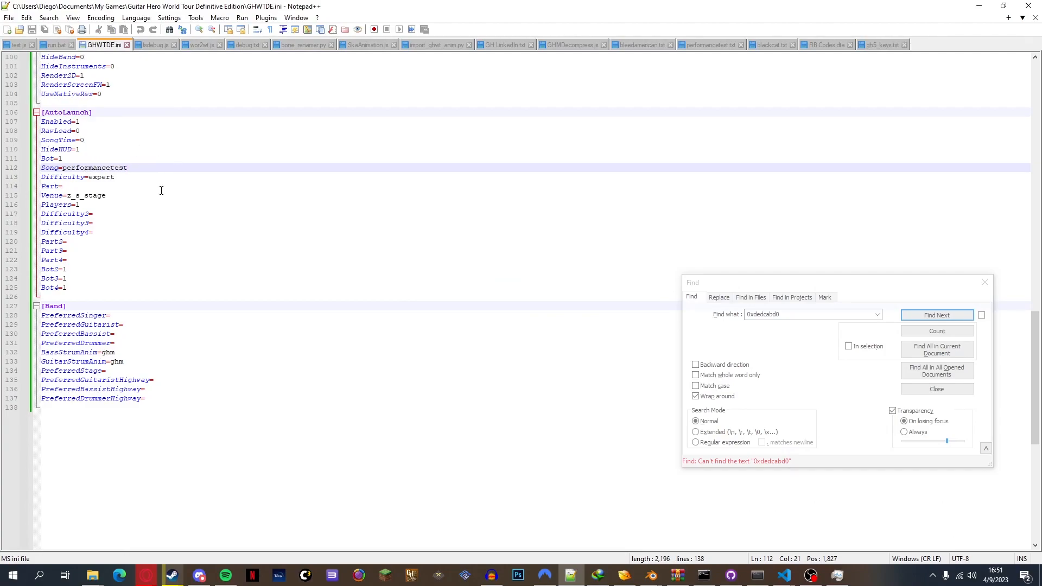
{"action": "scroll", "coordinate": [235, 210], "scroll_direction": "up", "scroll_amount": 1}
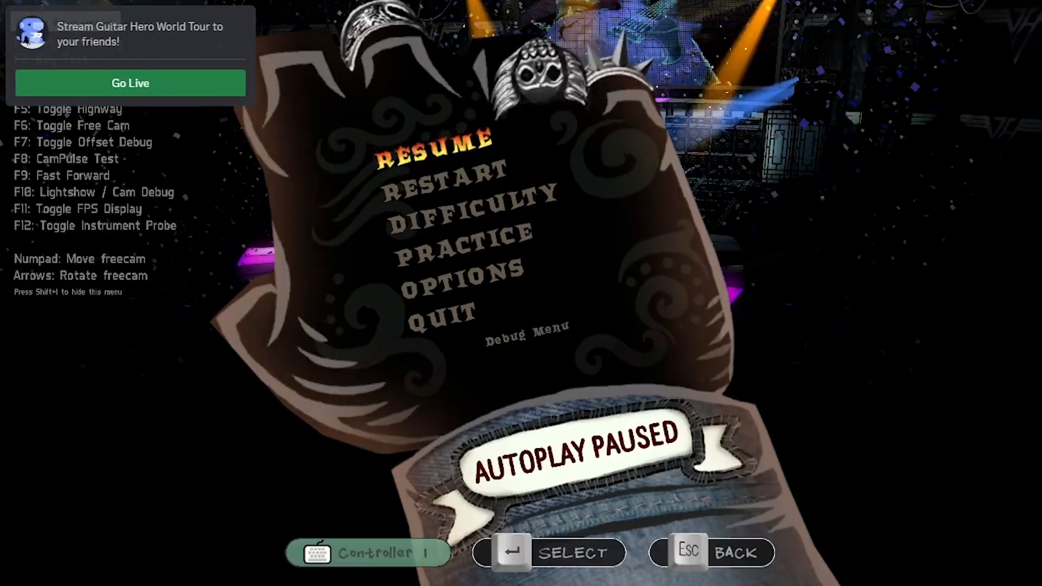
Switch to Guitar Hero World Tour and open the debug options list through the paused song's Debug Menu
{"action": "key", "text": "Down"}
{"action": "key", "text": "Down"}
{"action": "key", "text": "Down"}
{"action": "key", "text": "Down"}
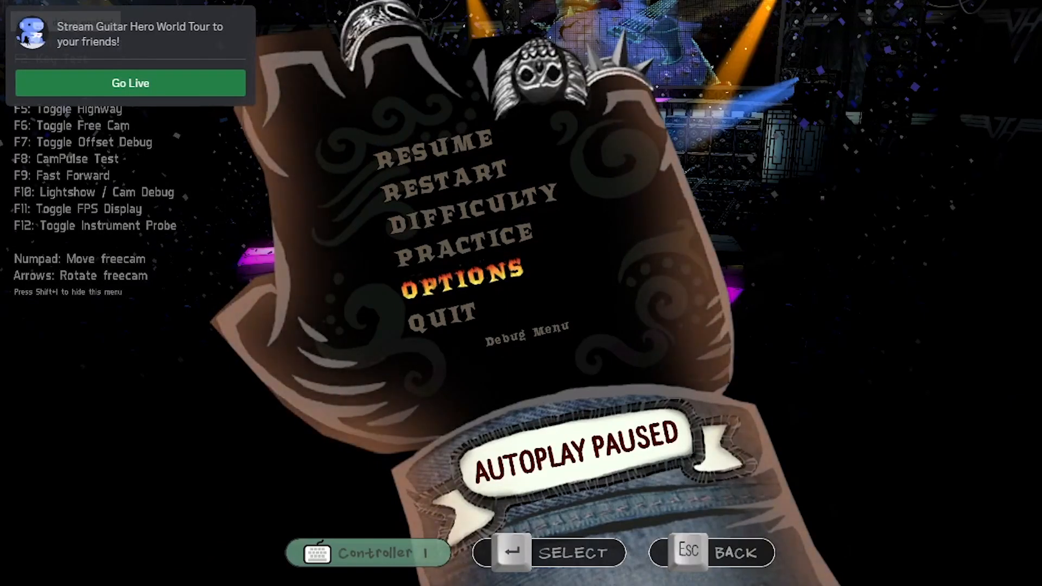
{"action": "key", "text": "Down"}
{"action": "key", "text": "Up"}
{"action": "key", "text": "Up"}
{"action": "key", "text": "Up"}
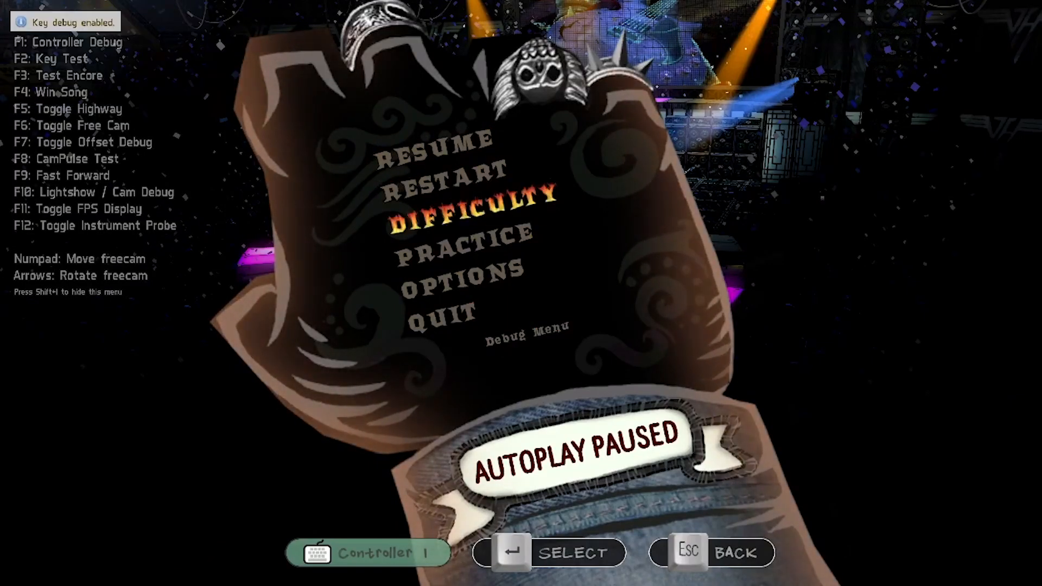
{"action": "key", "text": "Down"}
{"action": "key", "text": "Down"}
{"action": "key", "text": "Down"}
{"action": "key", "text": "Down"}
{"action": "key", "text": "Return"}
{"action": "key", "text": "Down"}
{"action": "key", "text": "Down"}
{"action": "key", "text": "Down"}
{"action": "key", "text": "Return"}
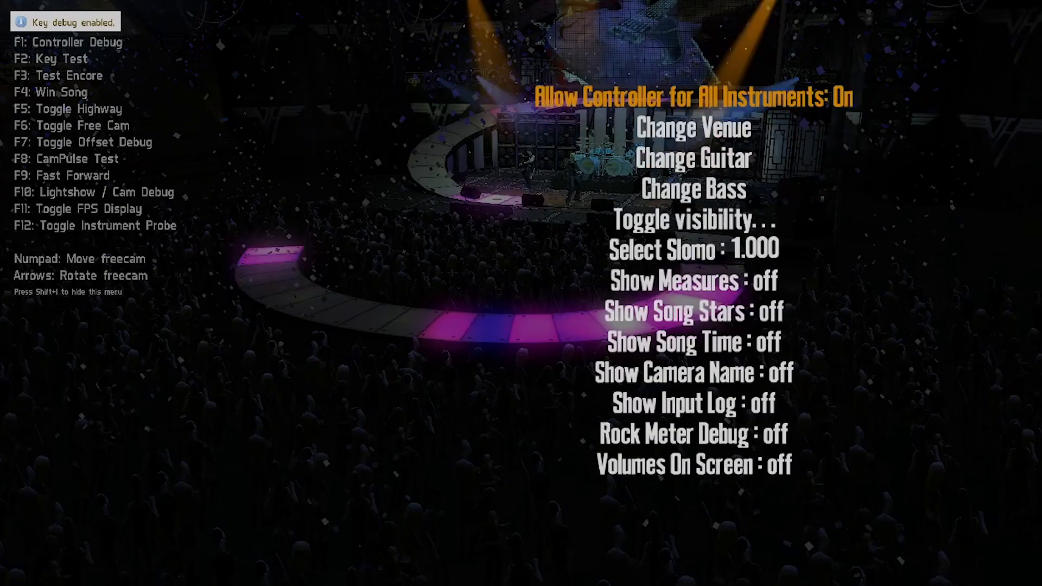
Open the camera selection from the debug options and choose the cameras_singer group
{"action": "key", "text": "Up"}
{"action": "key", "text": "Up"}
{"action": "key", "text": "Return"}
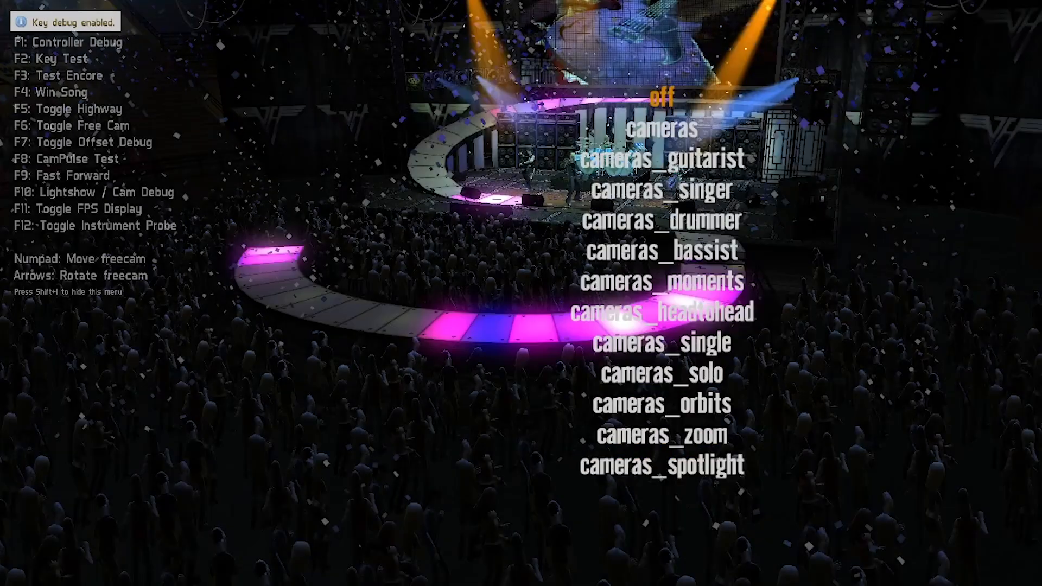
{"action": "key", "text": "Down"}
{"action": "key", "text": "Down"}
{"action": "key", "text": "Down"}
{"action": "key", "text": "Return"}
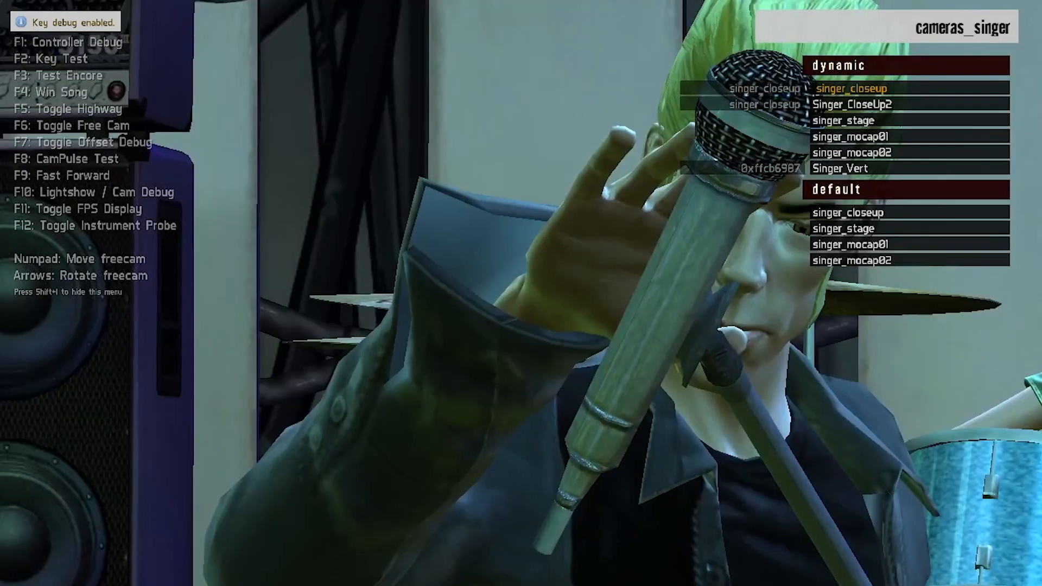
Back out of the debug menus and resume the song with the singer close-up camera active
{"action": "key", "text": "Escape"}
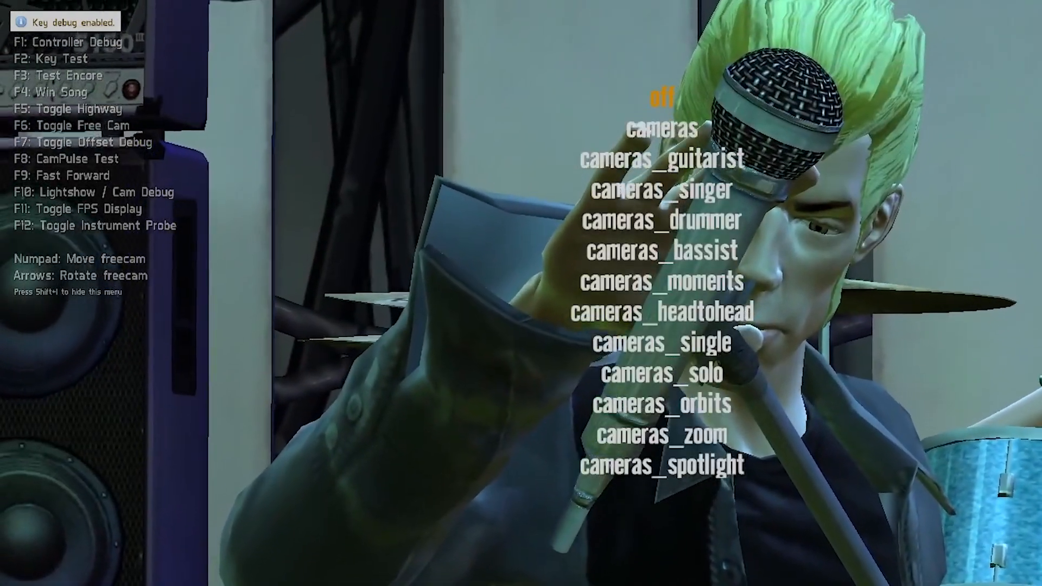
{"action": "key", "text": "Escape"}
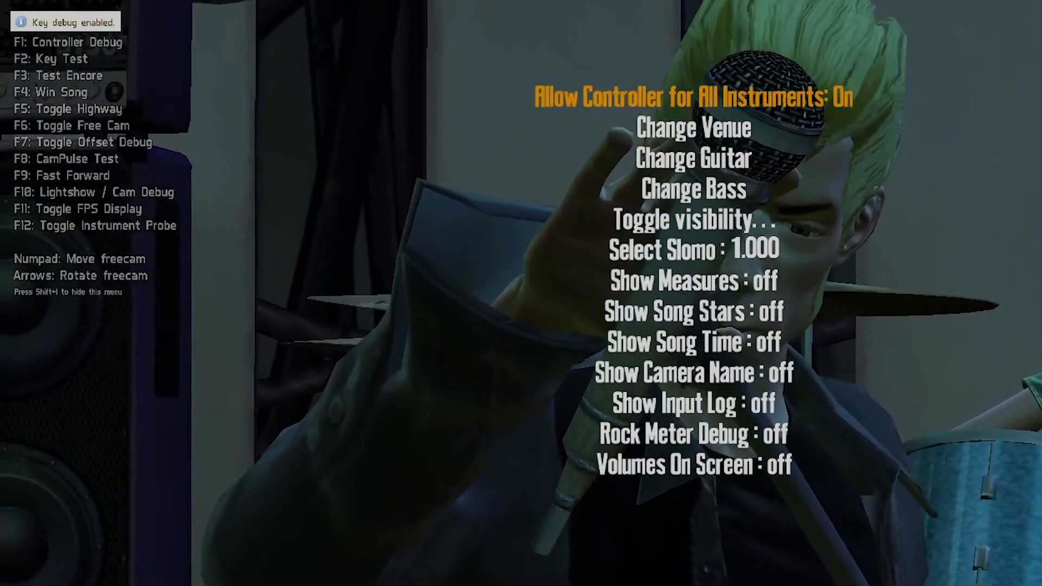
{"action": "key", "text": "Escape"}
{"action": "key", "text": "Escape"}
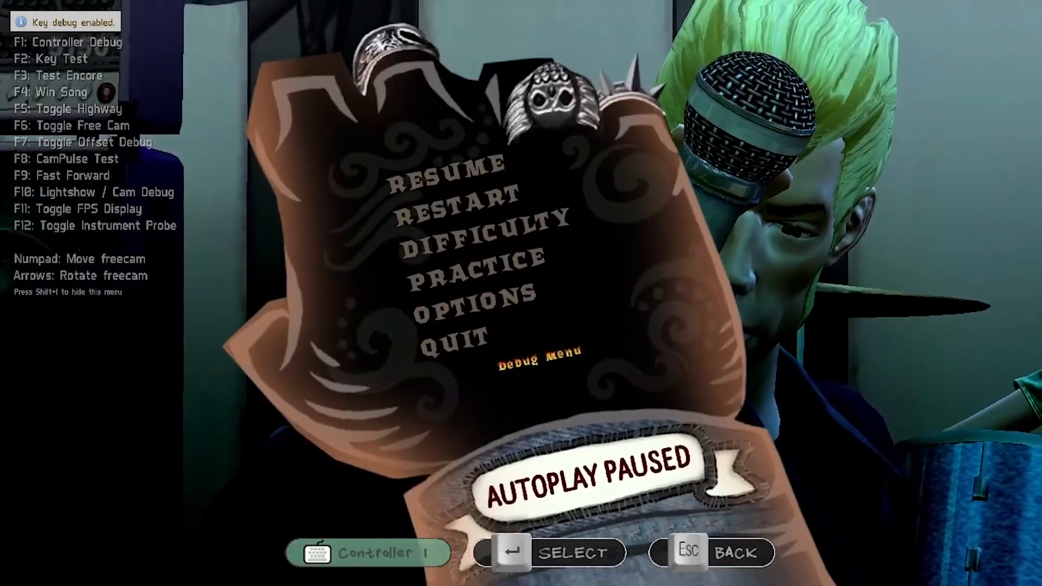
{"action": "key", "text": "Escape"}
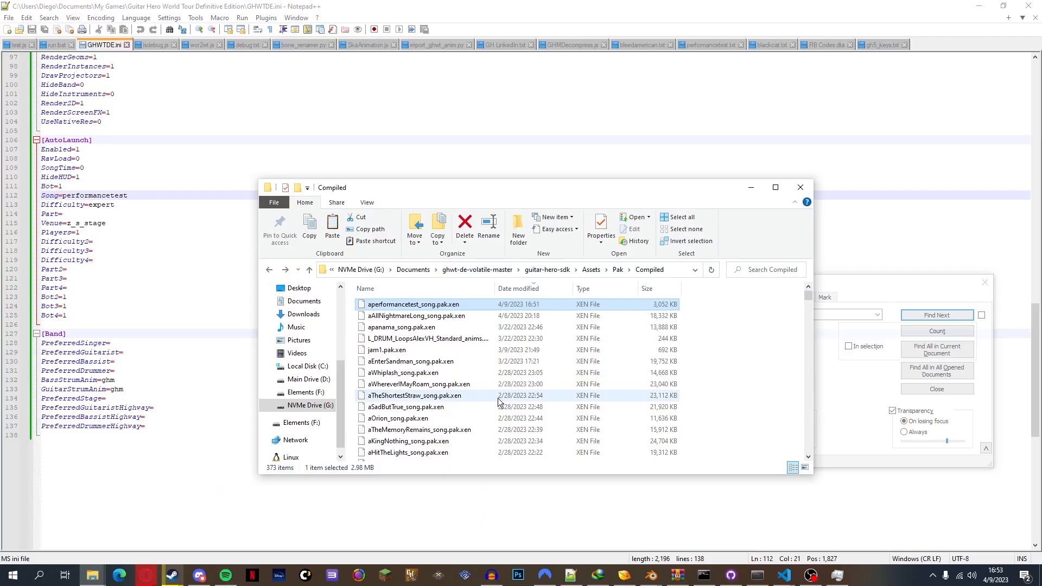
Switch to File Explorer and open the songs folder inside aperformancetest_song
{"action": "key", "text": "alt+Left"}
{"action": "key", "text": "alt+Left"}
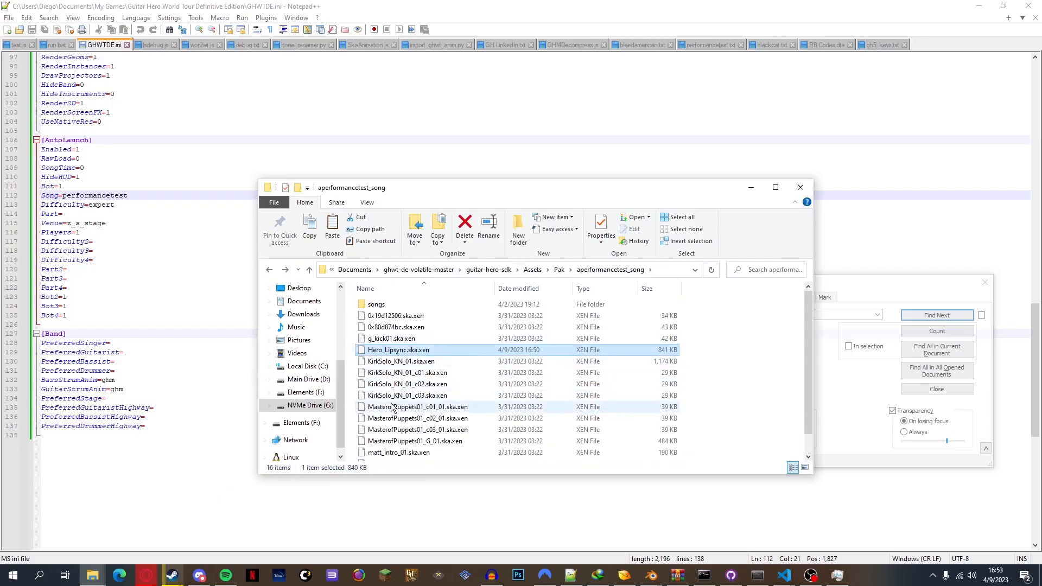
{"action": "double_click", "coordinate": [409, 306]}
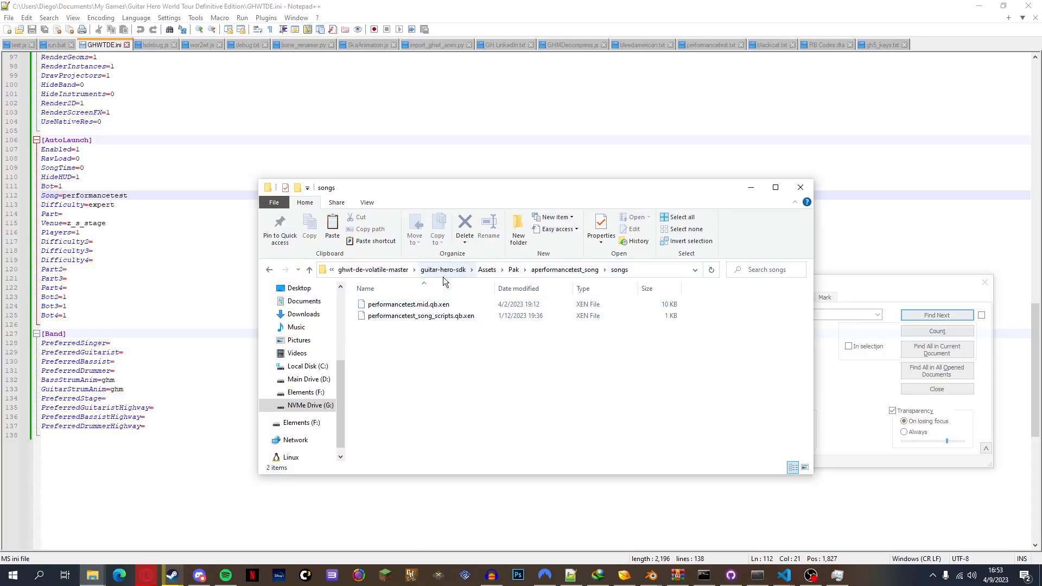
Open performancetest.txt from the SDK's Assets\QB folder for editing in Notepad++
{"action": "left_click", "coordinate": [443, 276]}
{"action": "double_click", "coordinate": [412, 307]}
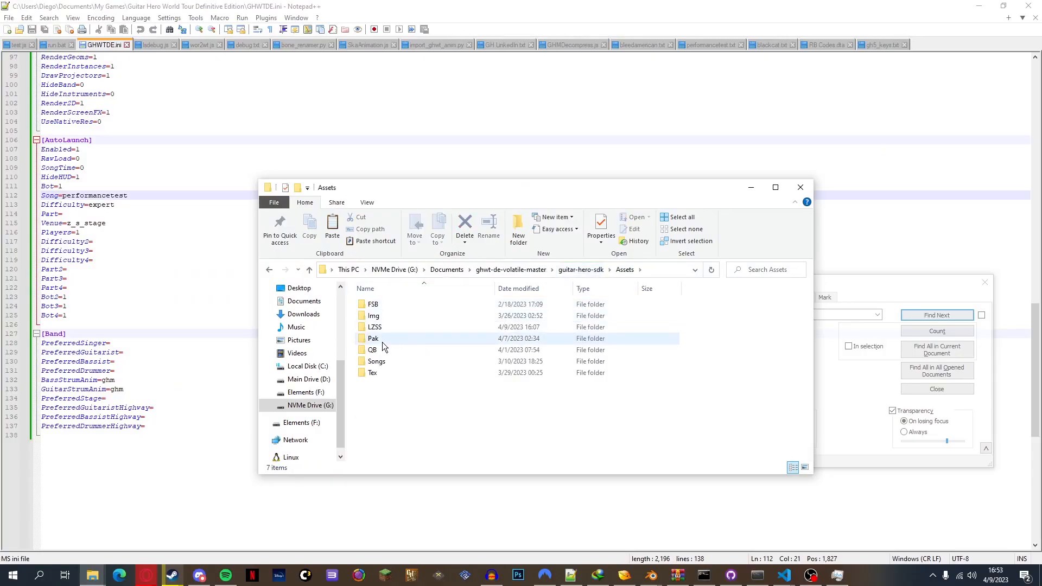
{"action": "double_click", "coordinate": [388, 342]}
{"action": "left_click", "coordinate": [396, 315]}
{"action": "right_click", "coordinate": [408, 319]}
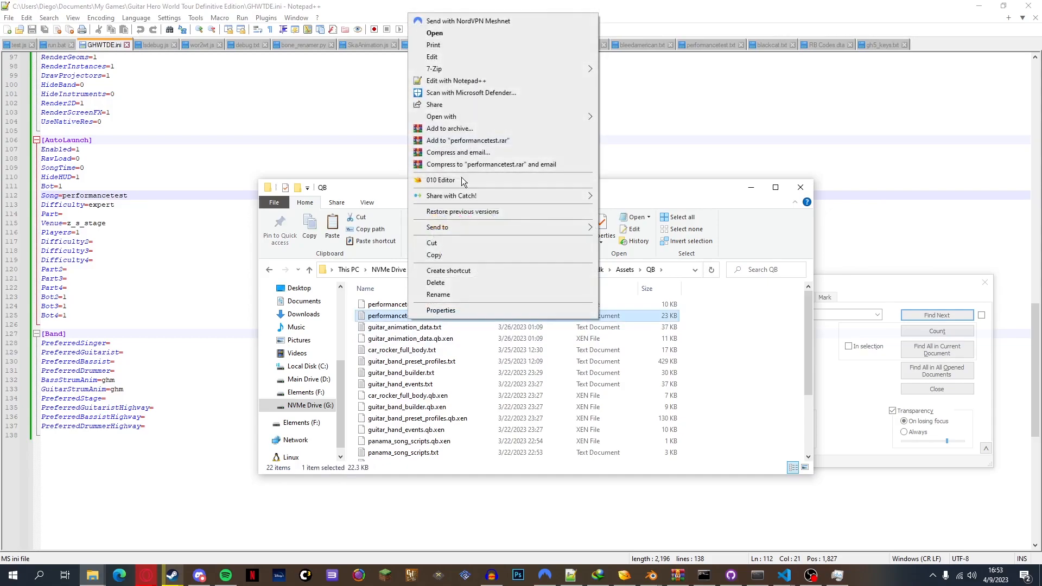
{"action": "left_click", "coordinate": [467, 82]}
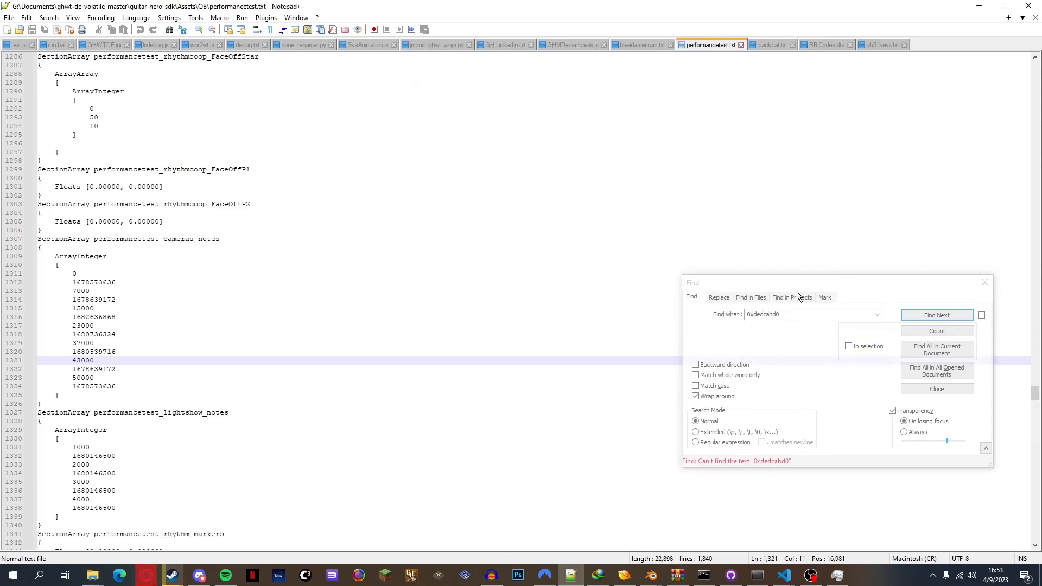
Search performancetest.txt for "performance" and step through the matches to locate the performancetest_performance section
{"action": "double_click", "coordinate": [775, 316]}
{"action": "type", "text": "p"}
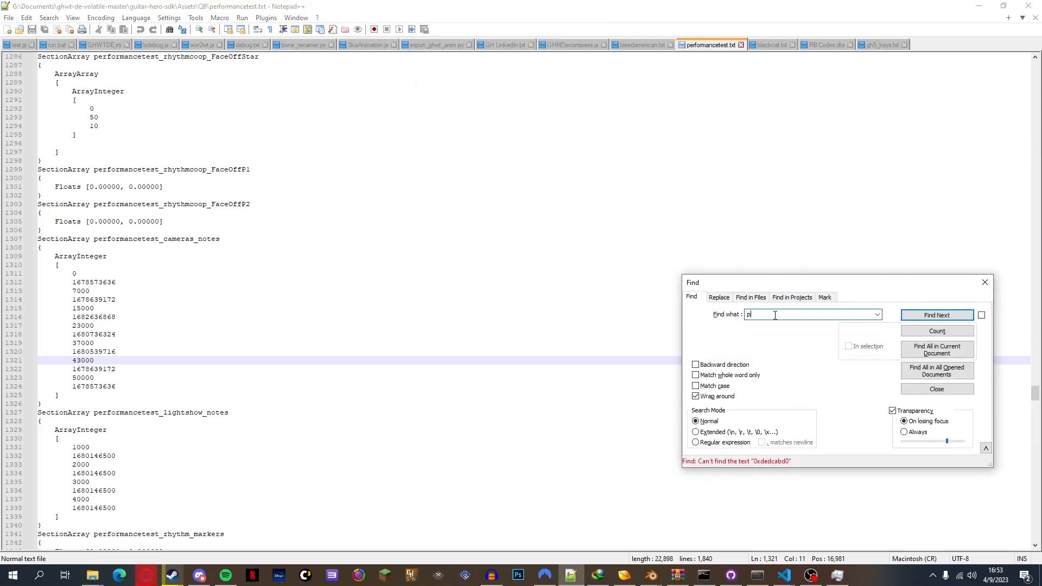
{"action": "type", "text": "erformance"}
{"action": "key", "text": "Return"}
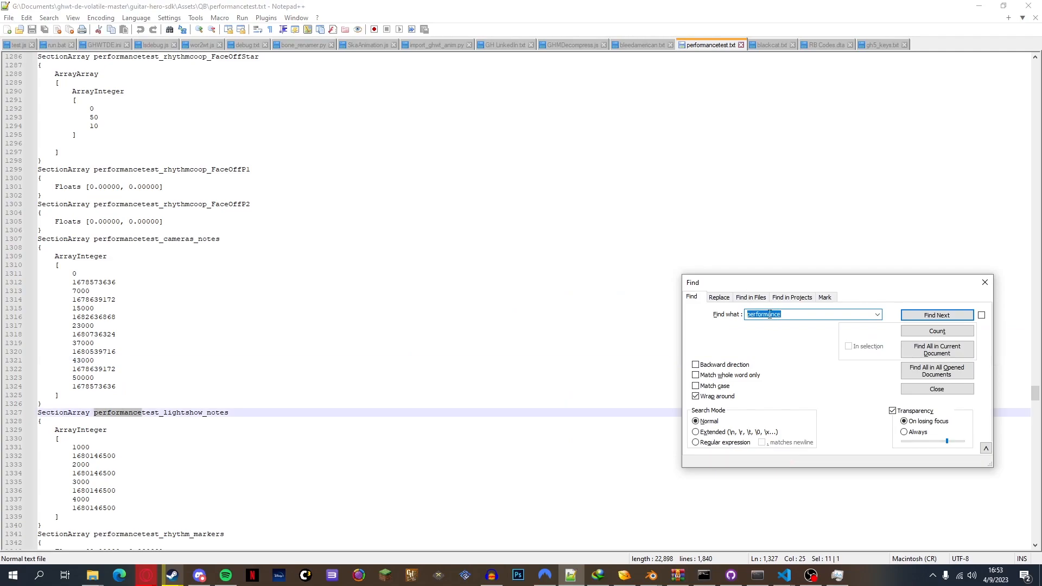
{"action": "left_click", "coordinate": [954, 317]}
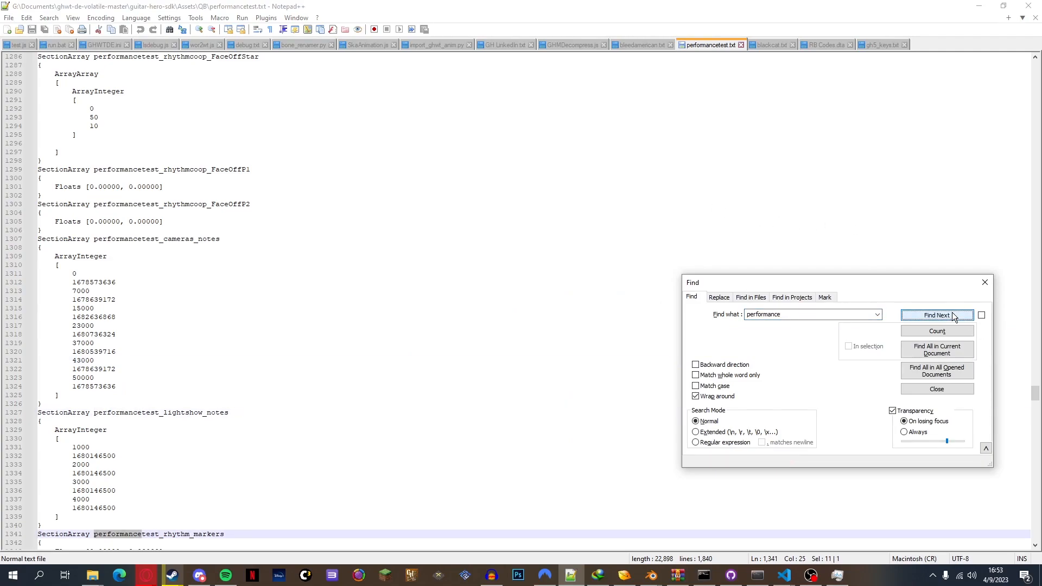
{"action": "left_click", "coordinate": [952, 316]}
{"action": "left_click", "coordinate": [952, 316]}
{"action": "left_click", "coordinate": [952, 316]}
{"action": "left_click", "coordinate": [952, 316]}
{"action": "left_click", "coordinate": [952, 315]}
{"action": "left_click", "coordinate": [952, 315]}
{"action": "left_click", "coordinate": [952, 315]}
{"action": "left_click", "coordinate": [952, 315]}
{"action": "left_click", "coordinate": [952, 315]}
{"action": "left_click", "coordinate": [952, 315]}
{"action": "left_click", "coordinate": [952, 315]}
{"action": "left_click", "coordinate": [952, 314]}
{"action": "left_click", "coordinate": [953, 315]}
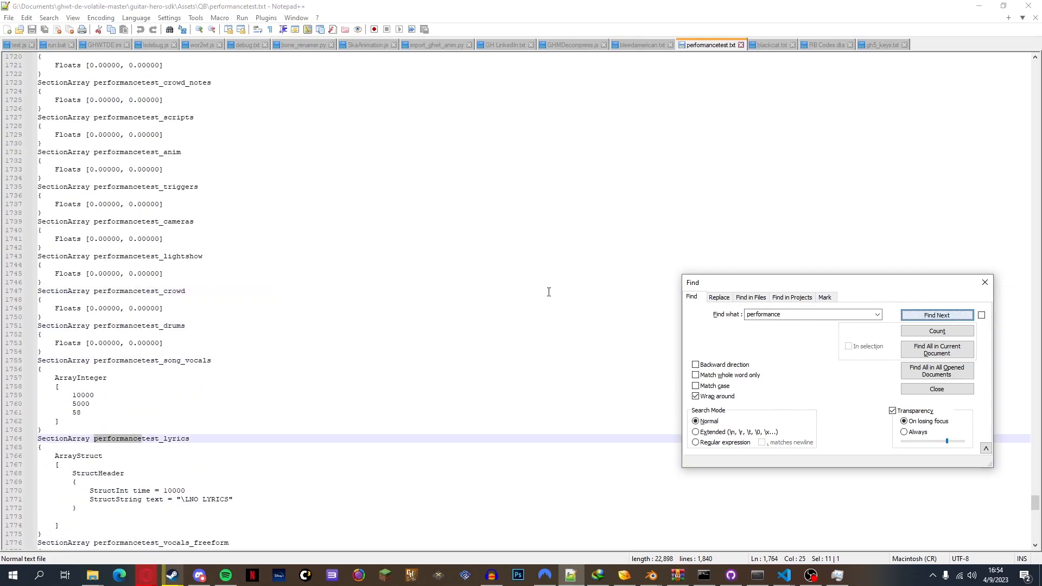
{"action": "left_click", "coordinate": [953, 317]}
{"action": "left_click", "coordinate": [953, 317]}
{"action": "left_click", "coordinate": [953, 317]}
{"action": "left_click", "coordinate": [952, 317]}
{"action": "left_click", "coordinate": [953, 317]}
{"action": "left_click", "coordinate": [953, 317]}
{"action": "left_click", "coordinate": [953, 317]}
{"action": "left_click", "coordinate": [953, 317]}
{"action": "left_click", "coordinate": [952, 316]}
{"action": "left_click", "coordinate": [953, 317]}
{"action": "left_click", "coordinate": [953, 317]}
{"action": "left_click", "coordinate": [953, 317]}
{"action": "left_click", "coordinate": [953, 317]}
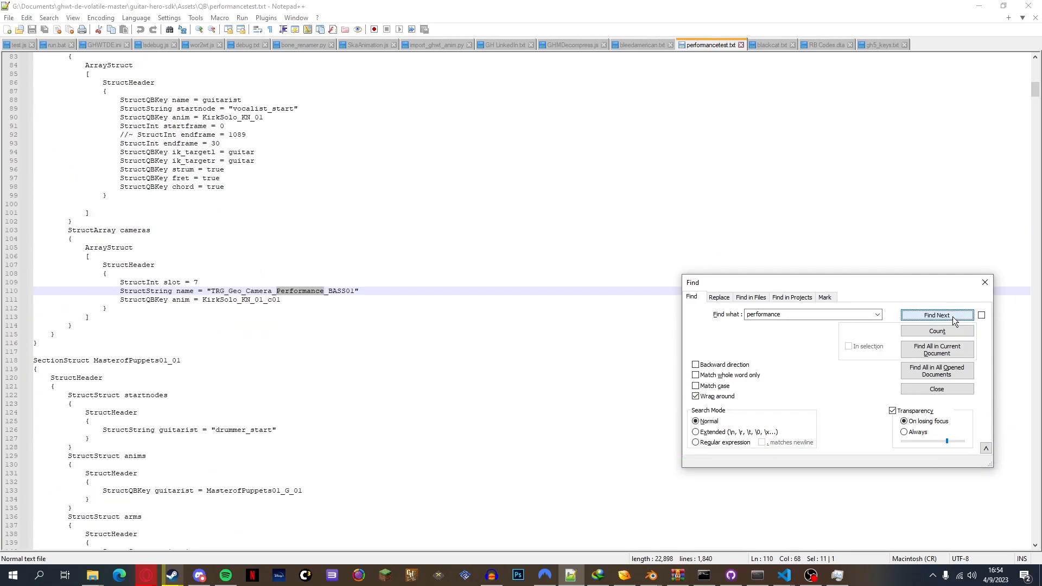
{"action": "scroll", "coordinate": [558, 294], "scroll_direction": "up", "scroll_amount": 6}
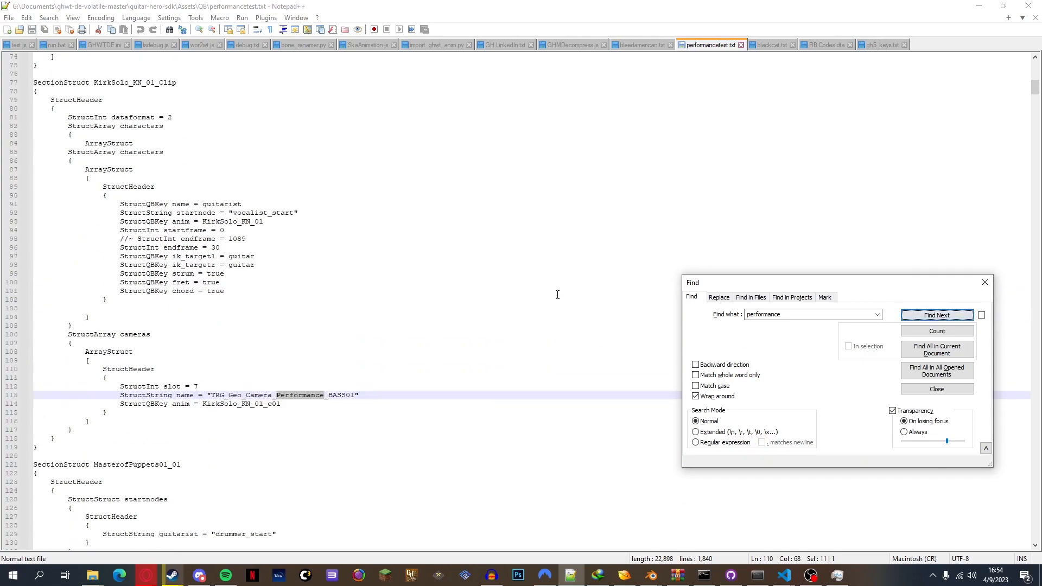
{"action": "scroll", "coordinate": [558, 294], "scroll_direction": "down", "scroll_amount": 2}
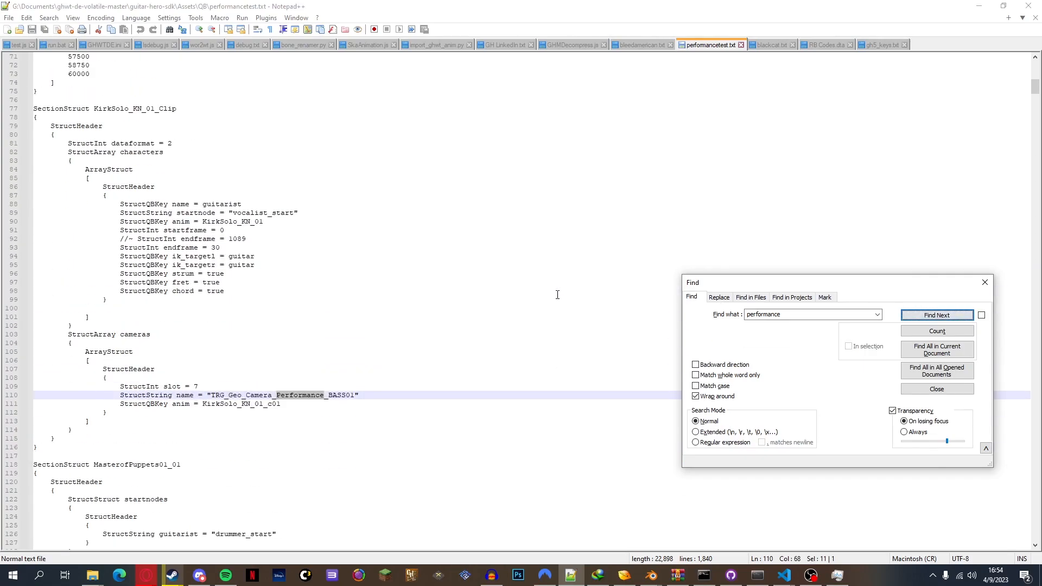
{"action": "scroll", "coordinate": [558, 294], "scroll_direction": "up", "scroll_amount": 20}
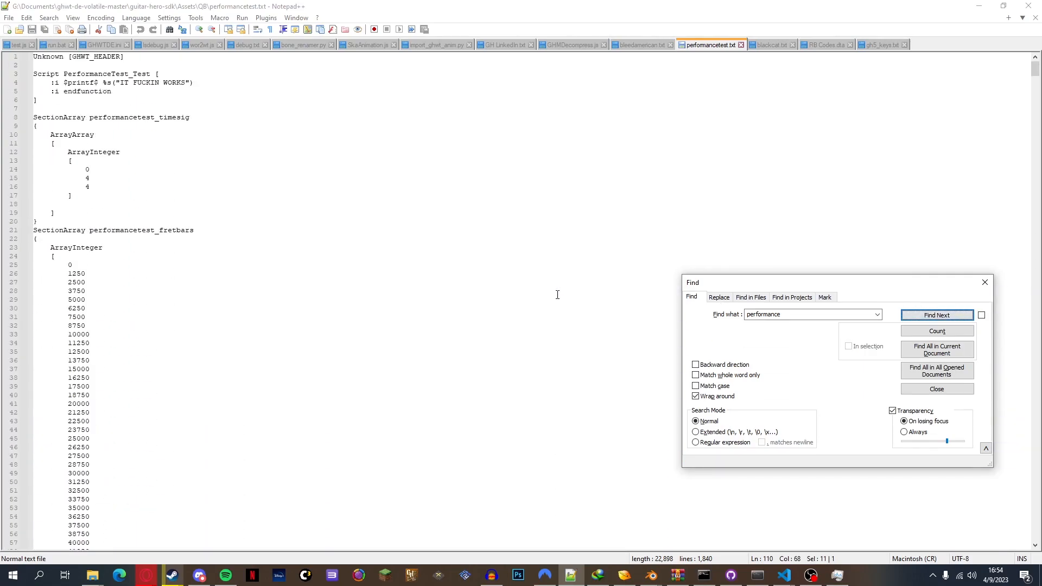
{"action": "scroll", "coordinate": [557, 295], "scroll_direction": "down", "scroll_amount": 20}
{"action": "left_click", "coordinate": [937, 315]}
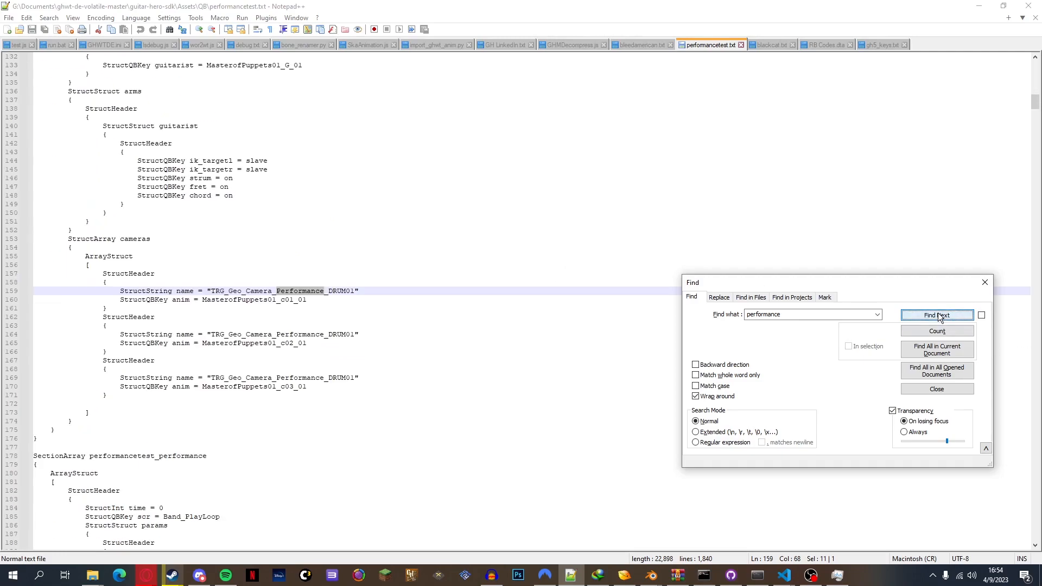
{"action": "left_click", "coordinate": [939, 317]}
{"action": "left_click", "coordinate": [939, 317]}
{"action": "left_click", "coordinate": [940, 318]}
{"action": "left_click", "coordinate": [940, 318]}
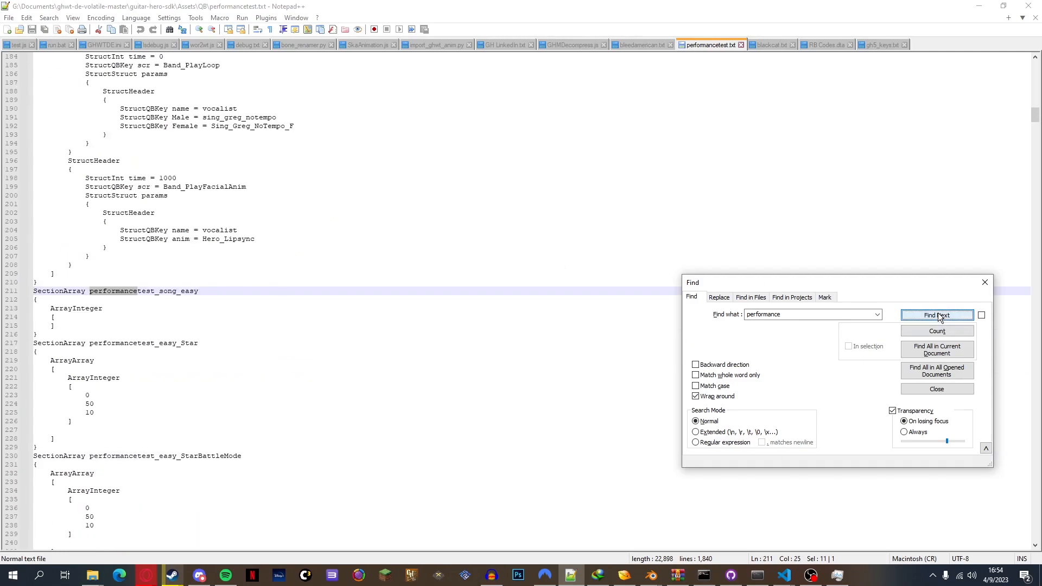
{"action": "scroll", "coordinate": [531, 243], "scroll_direction": "up", "scroll_amount": 3}
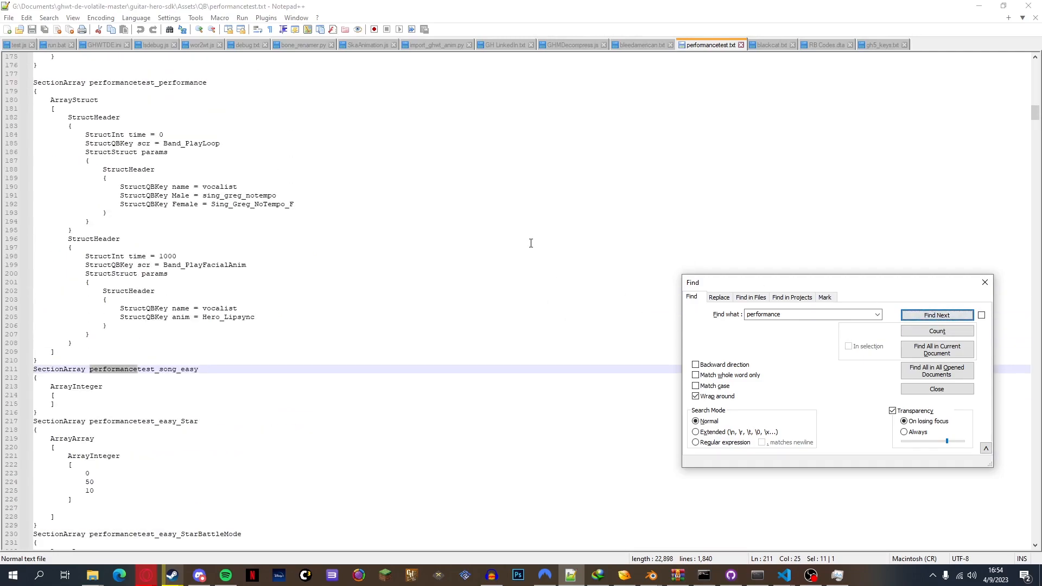
Set the vocalist's anim value in the Band_PlayFacialAnim entry to Lipsync_Test
{"action": "double_click", "coordinate": [239, 318]}
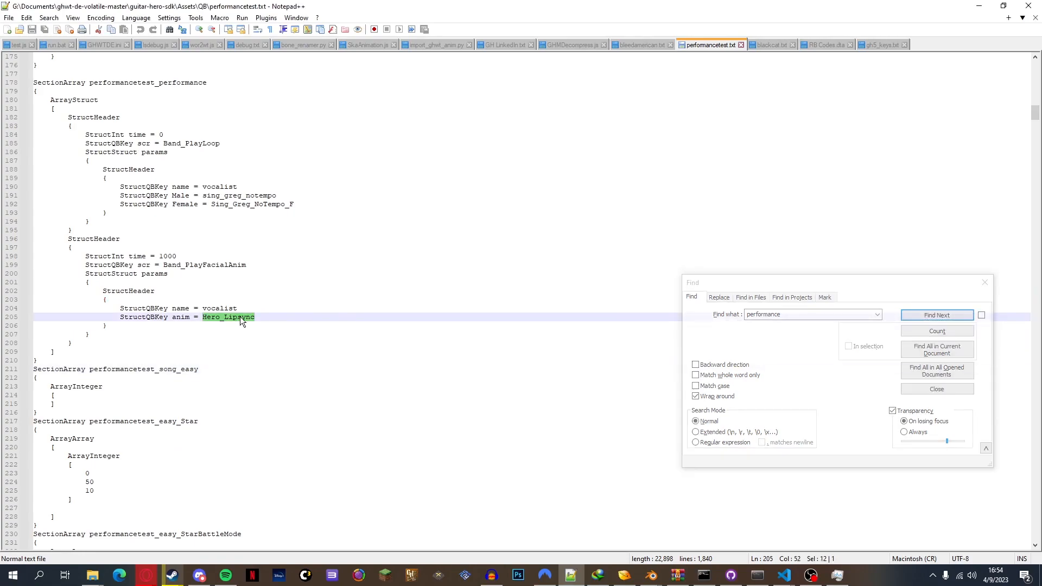
{"action": "left_click", "coordinate": [265, 317]}
{"action": "double_click", "coordinate": [203, 318]}
{"action": "type", "text": "Lipsync_Test"}
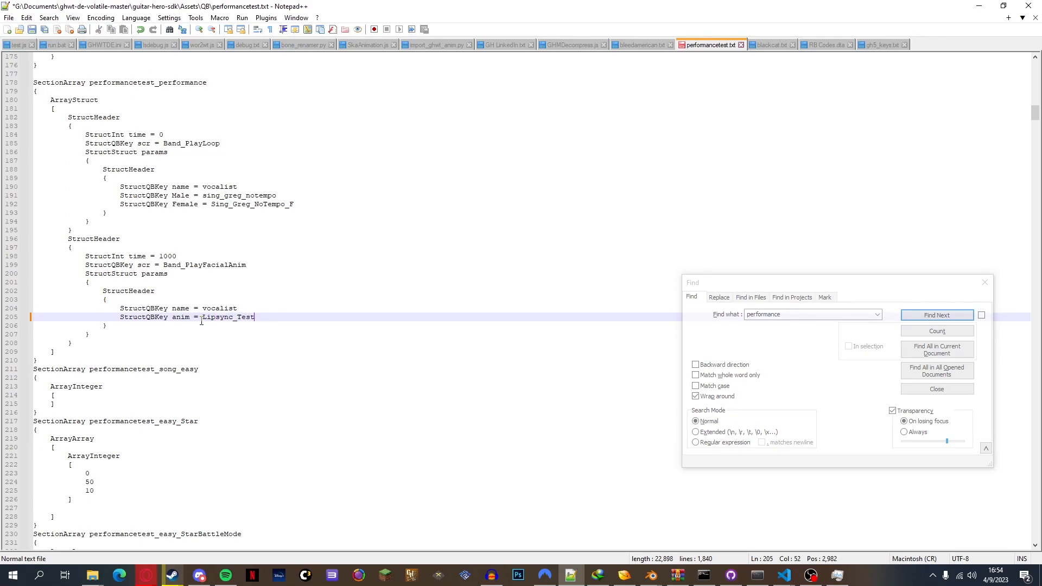
Examine the structure of the Band_PlayLoop and Band_PlayFacialAnim entries in the performancetest_performance section
{"action": "double_click", "coordinate": [215, 265]}
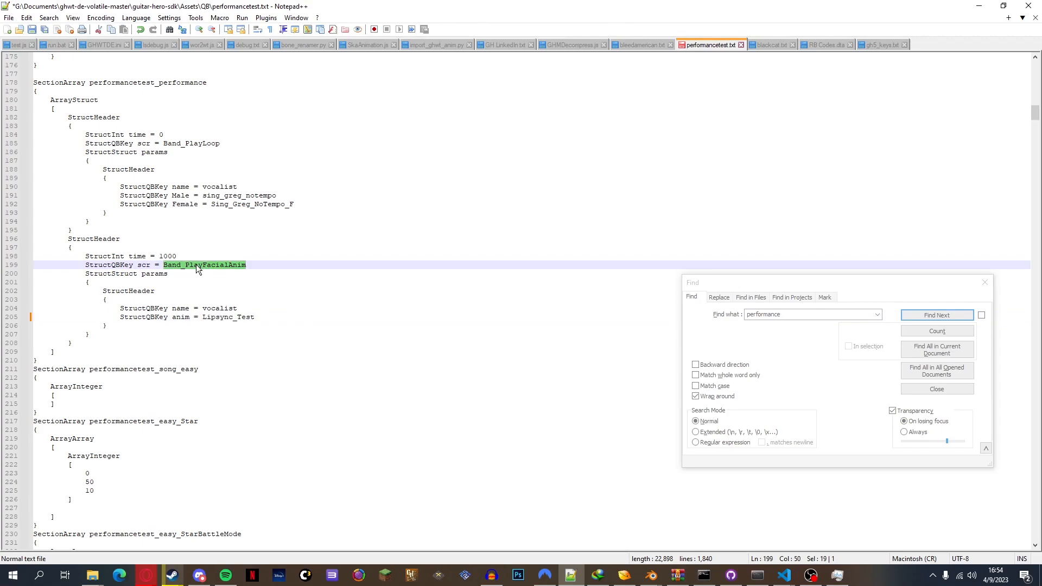
{"action": "left_click", "coordinate": [237, 266]}
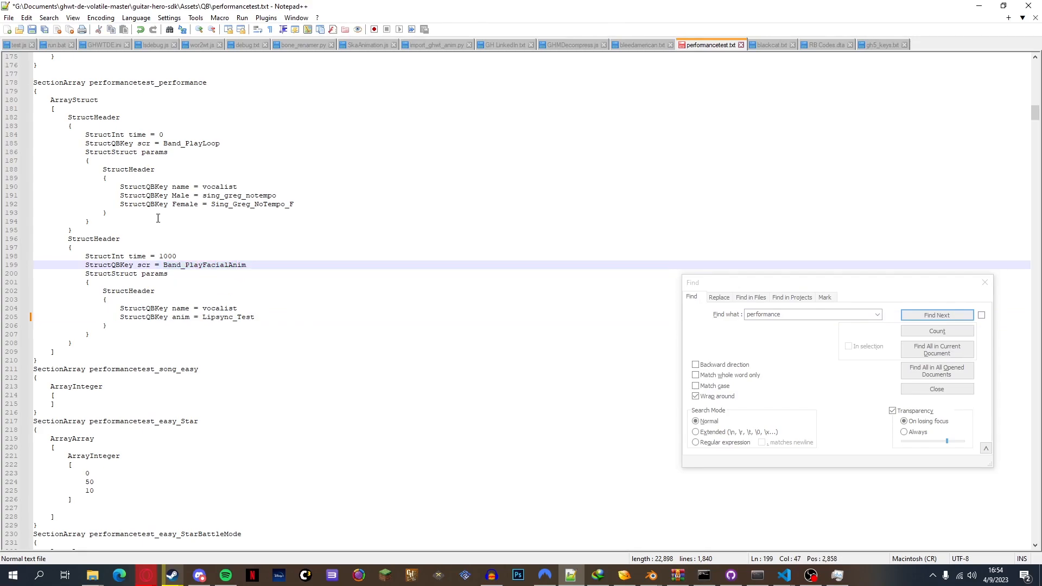
{"action": "left_click_drag", "start_coordinate": [109, 231], "coordinate": [62, 117]}
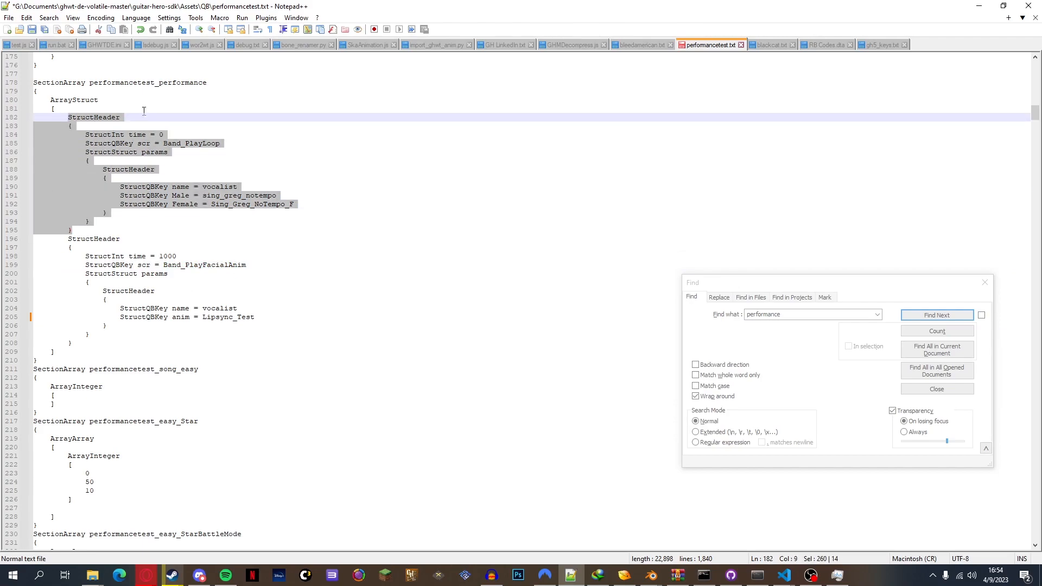
{"action": "left_click", "coordinate": [122, 239]}
{"action": "key", "text": "Down"}
{"action": "key", "text": "Down"}
{"action": "key", "text": "Down"}
{"action": "key", "text": "Down"}
{"action": "key", "text": "Down"}
{"action": "key", "text": "Down"}
{"action": "key", "text": "Down"}
{"action": "key", "text": "Down"}
{"action": "key", "text": "Down"}
{"action": "key", "text": "Down"}
{"action": "key", "text": "Down"}
{"action": "key", "text": "Down"}
{"action": "key", "text": "Up"}
{"action": "key", "text": "Up"}
{"action": "key", "text": "Up"}
{"action": "key", "text": "Up"}
{"action": "left_click", "coordinate": [121, 238]}
{"action": "left_click", "coordinate": [155, 266]}
{"action": "left_click", "coordinate": [181, 306]}
{"action": "left_click", "coordinate": [160, 332]}
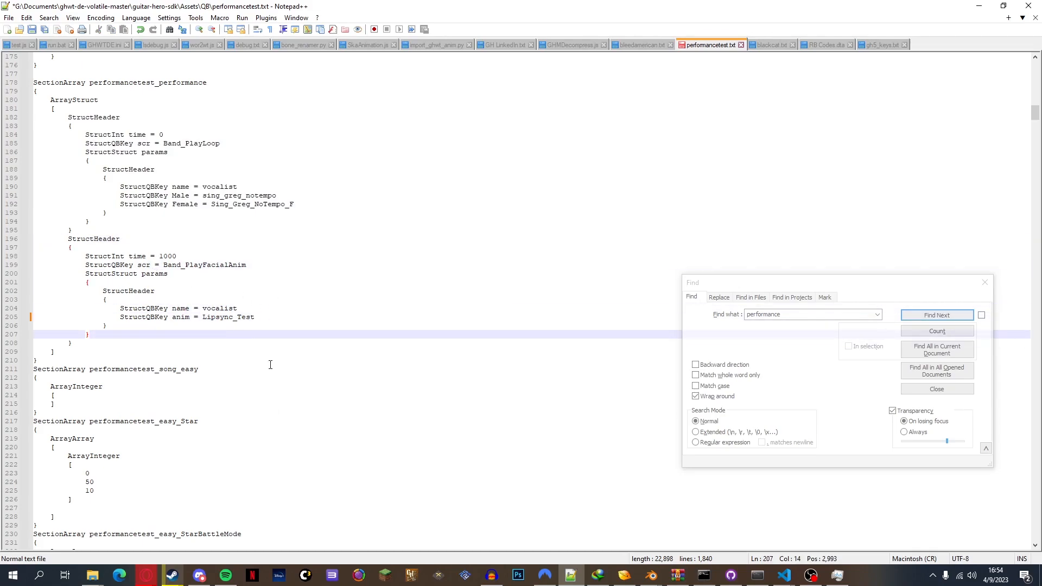
Switch to Blender and unhide the Rocker character mesh to show it beside the mocap face rig
{"action": "mouse_move", "coordinate": [651, 576]}
{"action": "left_click", "coordinate": [593, 535]}
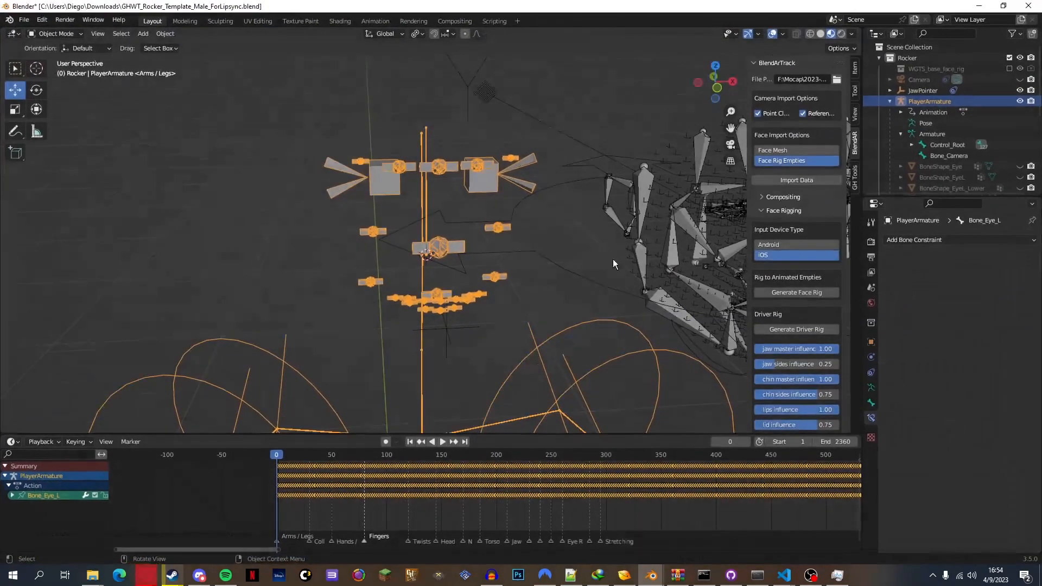
{"action": "left_click_drag", "start_coordinate": [732, 103], "coordinate": [672, 103]}
{"action": "left_click_drag", "start_coordinate": [730, 124], "coordinate": [678, 84]}
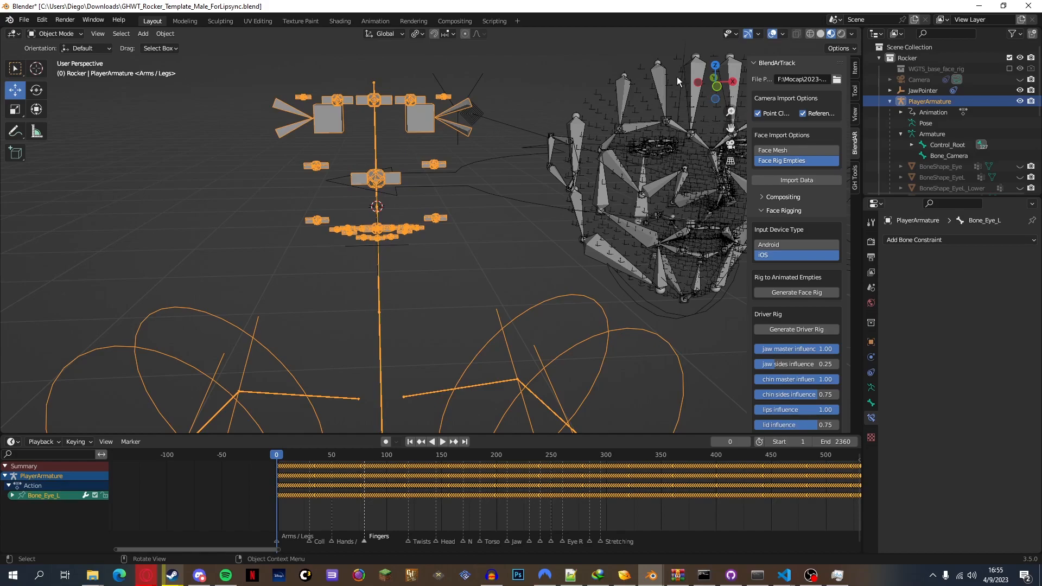
{"action": "left_click_drag", "start_coordinate": [715, 84], "coordinate": [786, 87]}
{"action": "scroll", "coordinate": [925, 132], "scroll_direction": "down", "scroll_amount": 5}
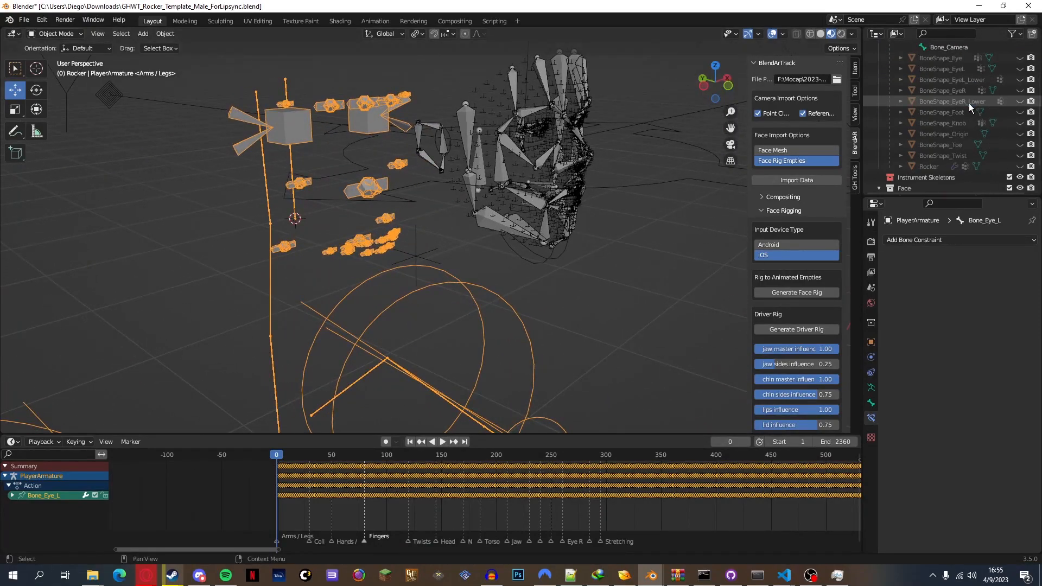
{"action": "left_click", "coordinate": [1020, 167]}
{"action": "left_click_drag", "start_coordinate": [716, 82], "coordinate": [760, 77]}
{"action": "scroll", "coordinate": [710, 76], "scroll_direction": "up", "scroll_amount": 3}
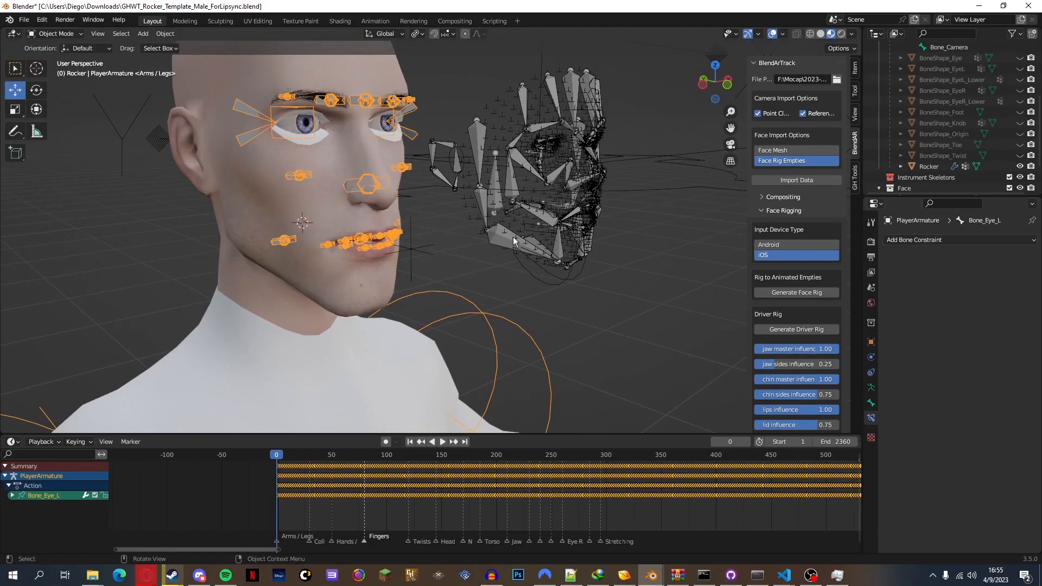
{"action": "scroll", "coordinate": [437, 181], "scroll_direction": "down", "scroll_amount": 4}
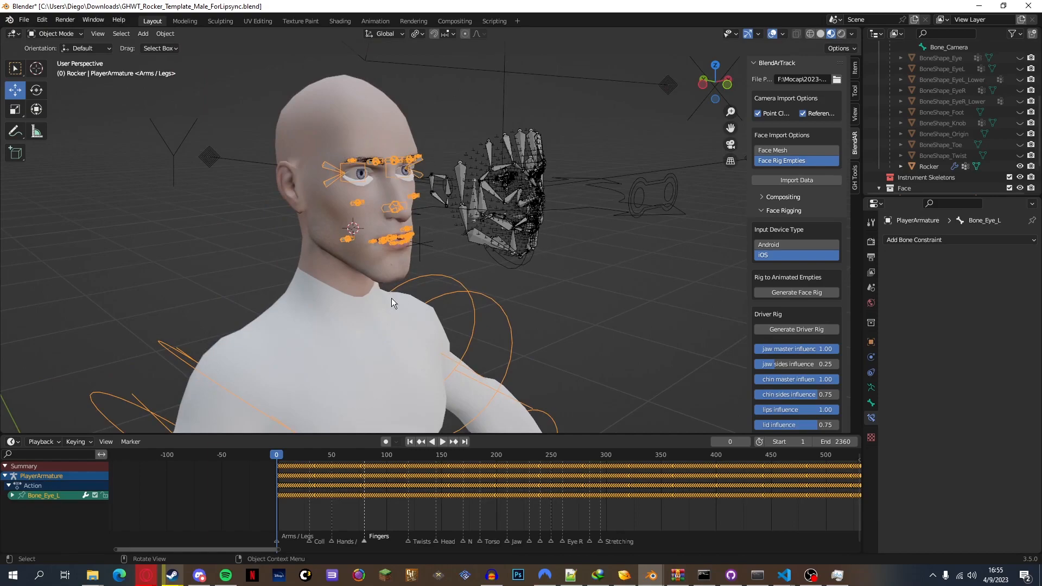
{"action": "mouse_move", "coordinate": [715, 83]}
{"action": "left_mouse_down"}
{"action": "mouse_move", "coordinate": [698, 82]}
{"action": "mouse_move", "coordinate": [728, 95]}
{"action": "mouse_move", "coordinate": [718, 113]}
{"action": "mouse_move", "coordinate": [698, 115]}
{"action": "mouse_move", "coordinate": [699, 85]}
{"action": "mouse_move", "coordinate": [806, 100]}
{"action": "mouse_move", "coordinate": [819, 92]}
{"action": "mouse_move", "coordinate": [887, 120]}
{"action": "mouse_move", "coordinate": [910, 148]}
{"action": "mouse_move", "coordinate": [917, 140]}
{"action": "mouse_move", "coordinate": [745, 112]}
{"action": "mouse_move", "coordinate": [700, 88]}
{"action": "left_mouse_up"}
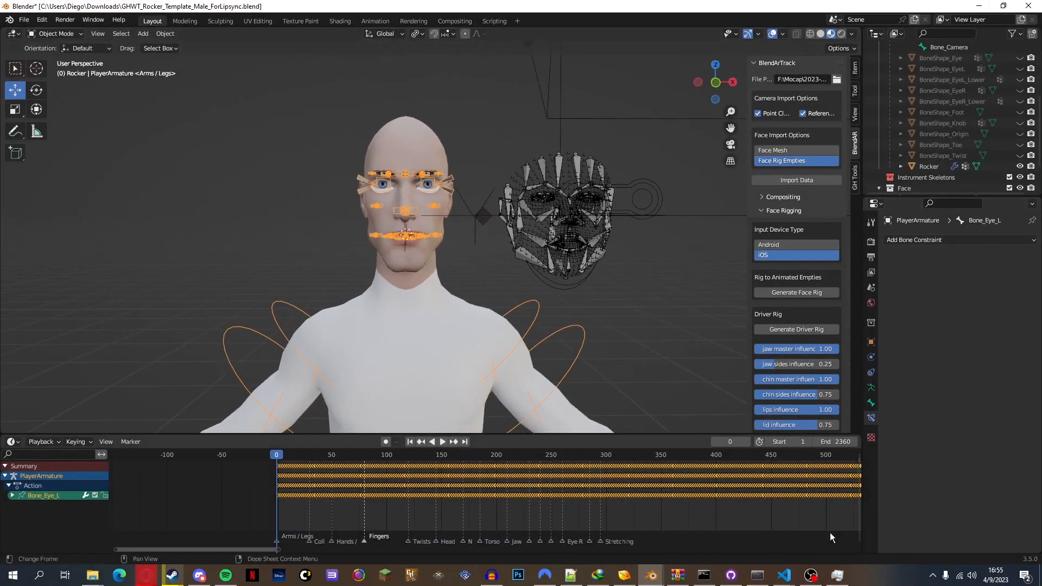